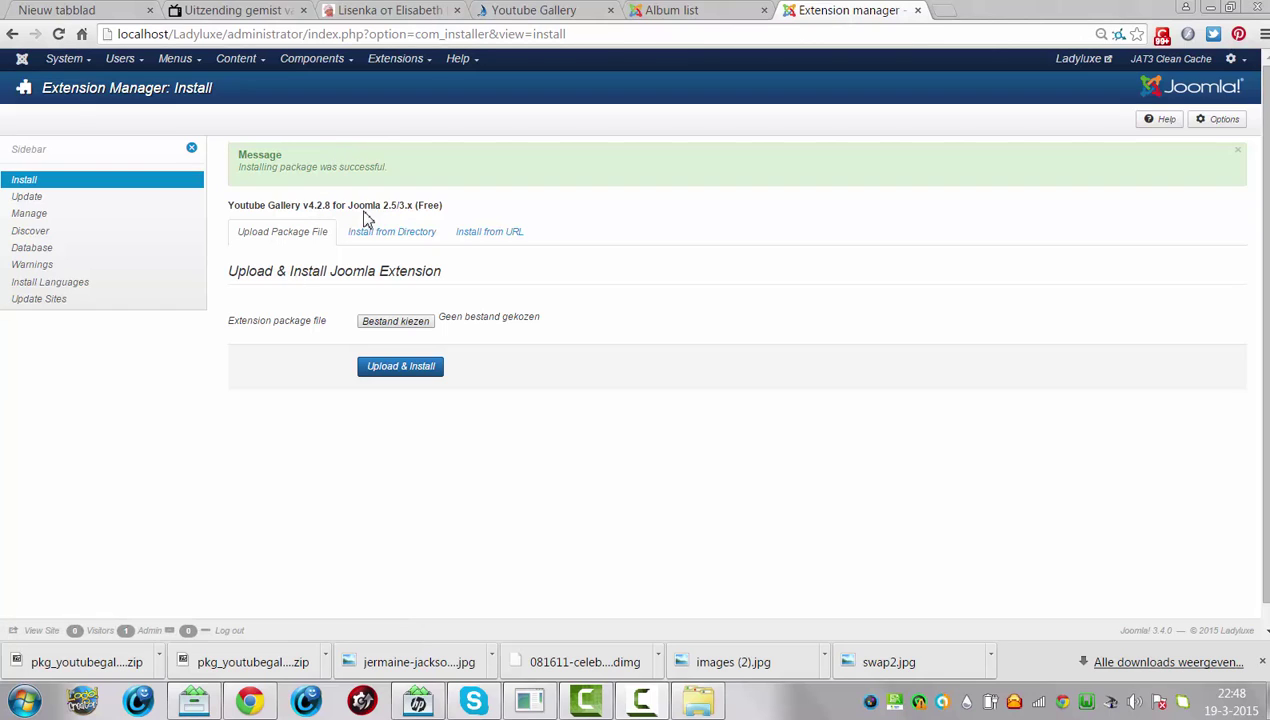
- Review the YouTube Gallery download page before going back to the installer
left_click(524, 12)
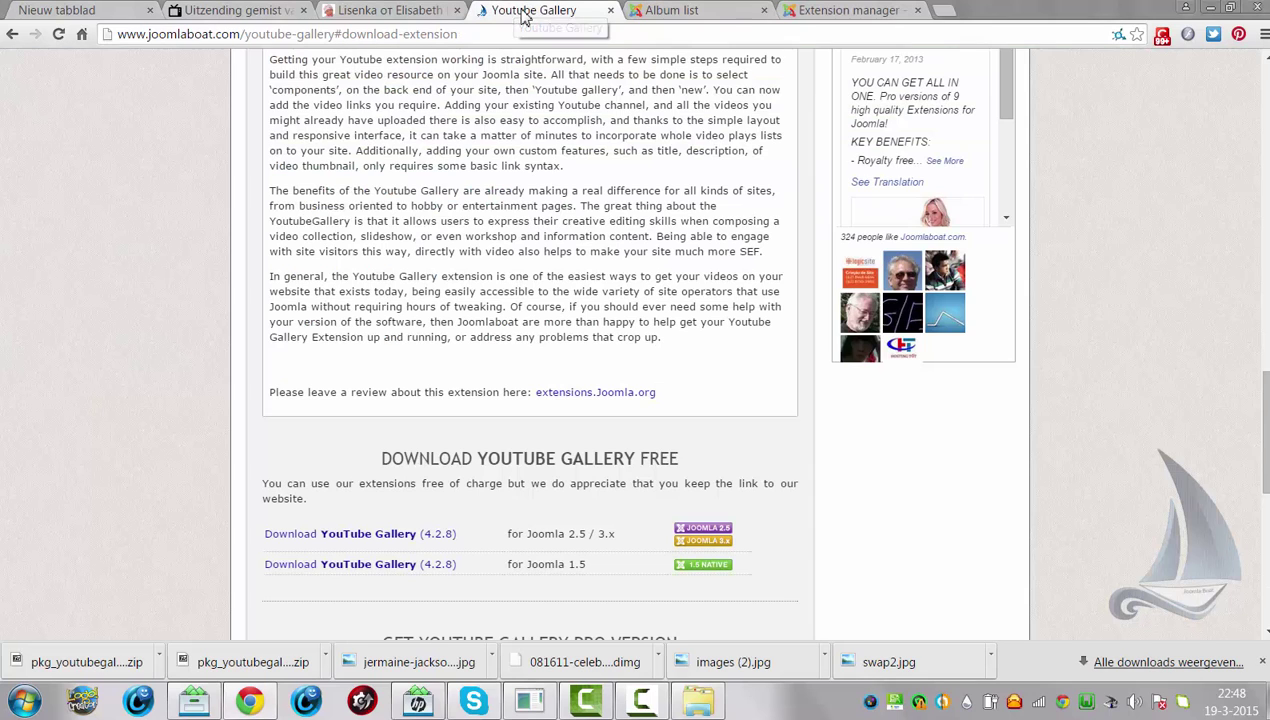
left_click_drag(1265, 430, 1260, 102)
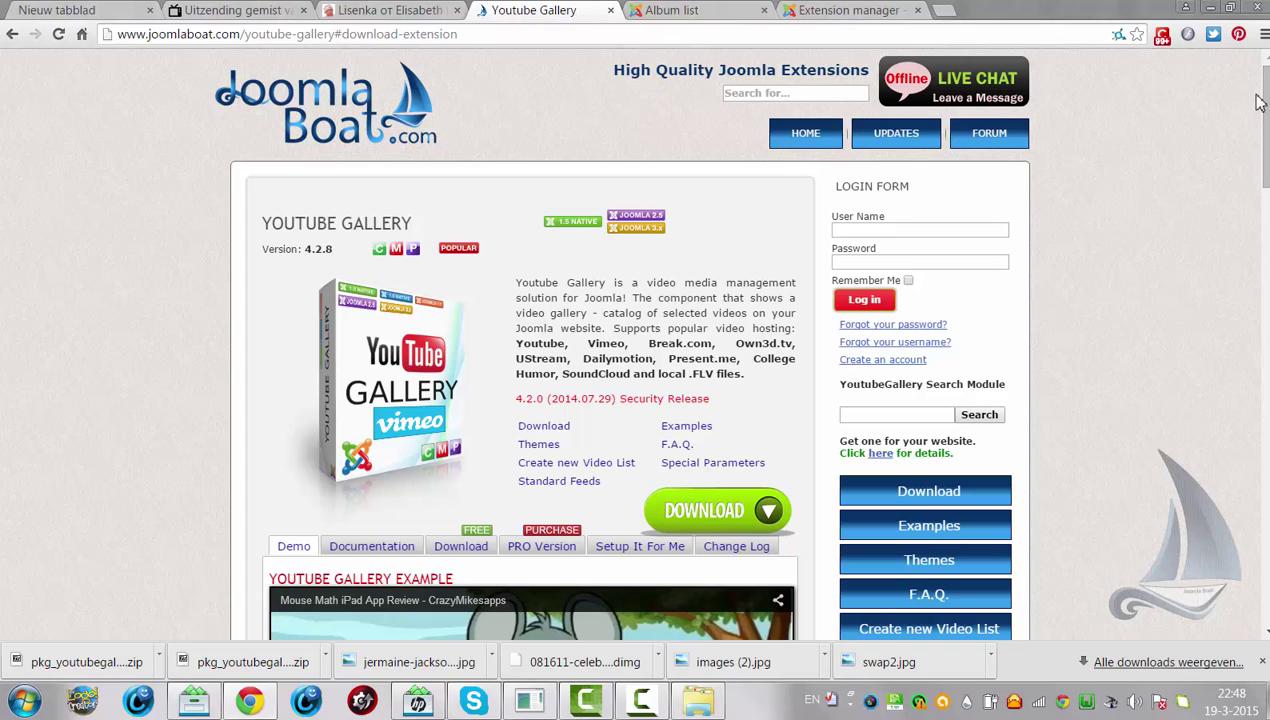
left_click_drag(1264, 110, 1264, 420)
scroll(640, 340, "down", 4)
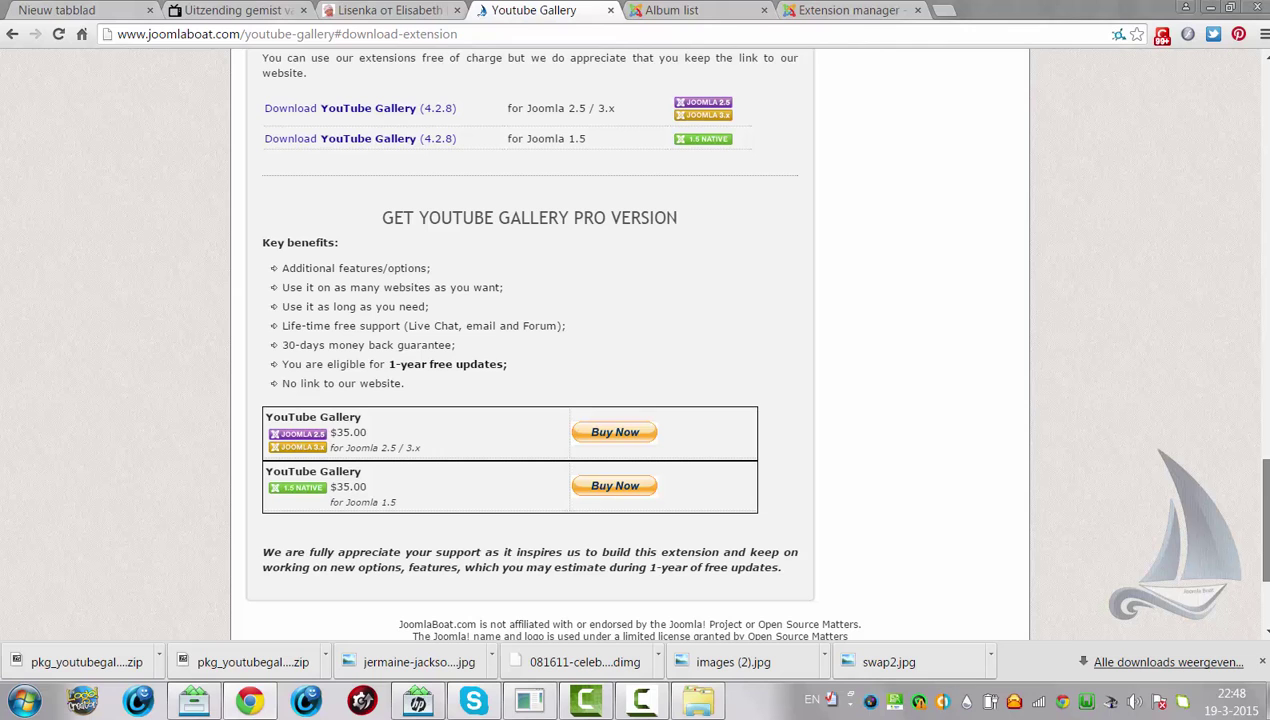
key("Home")
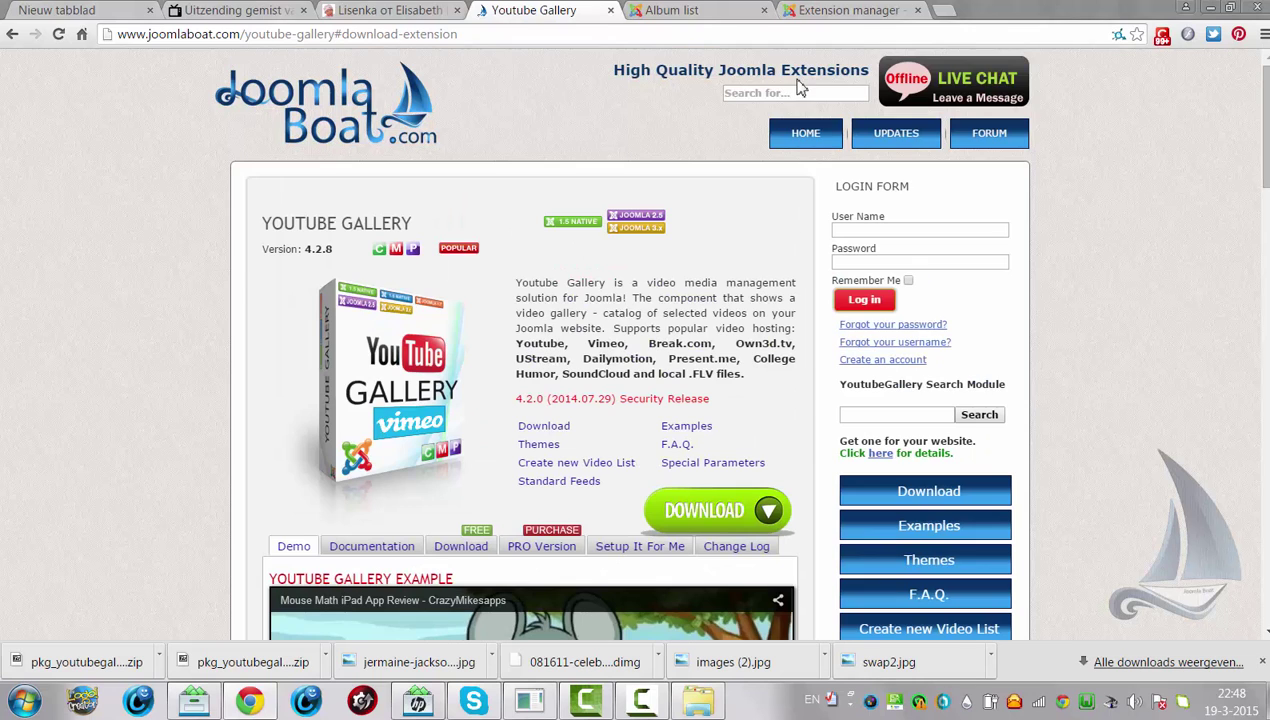
left_click(826, 12)
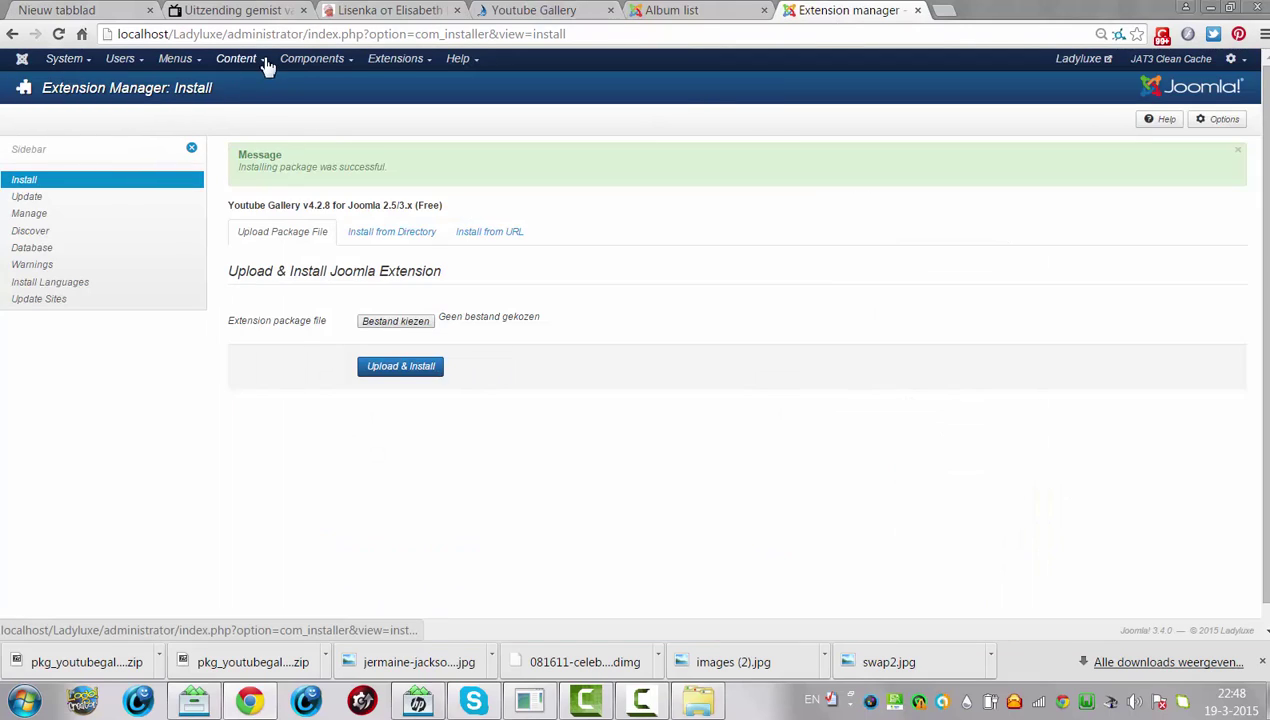
- Upload and install pkg_youtubegallery_free from the Downloads folder via the Extension Manager
left_click(378, 72)
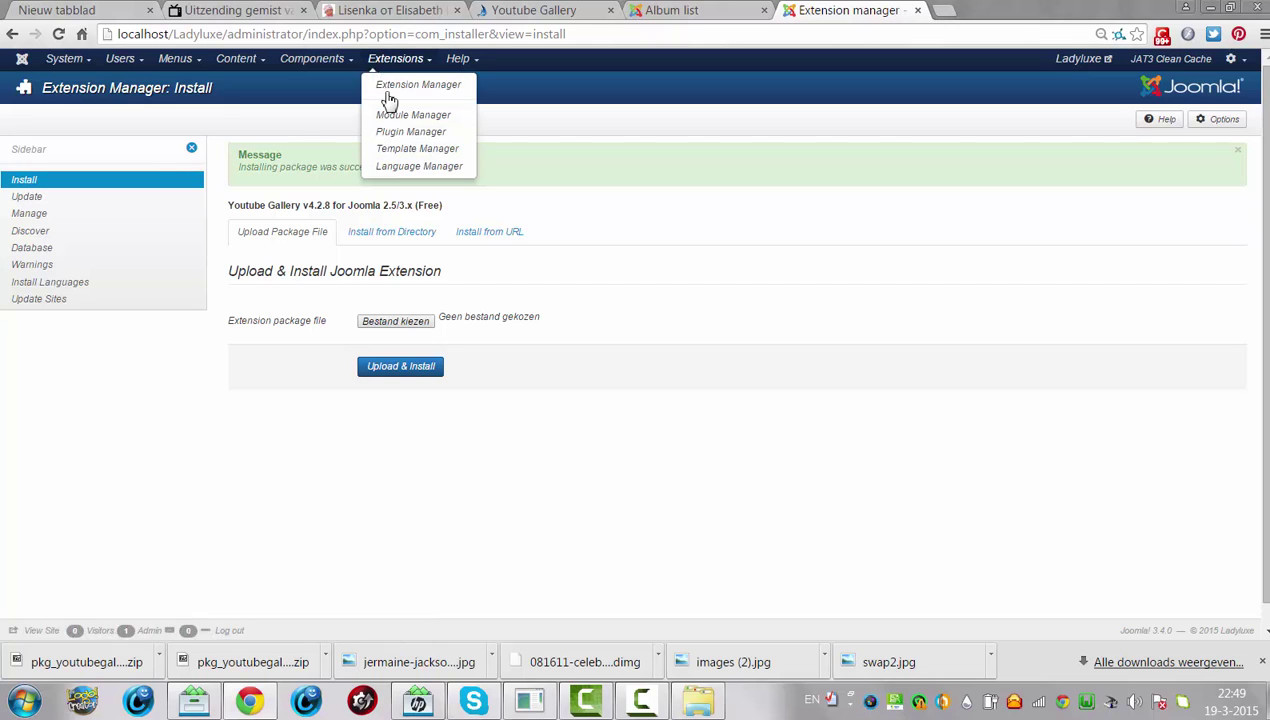
left_click(388, 86)
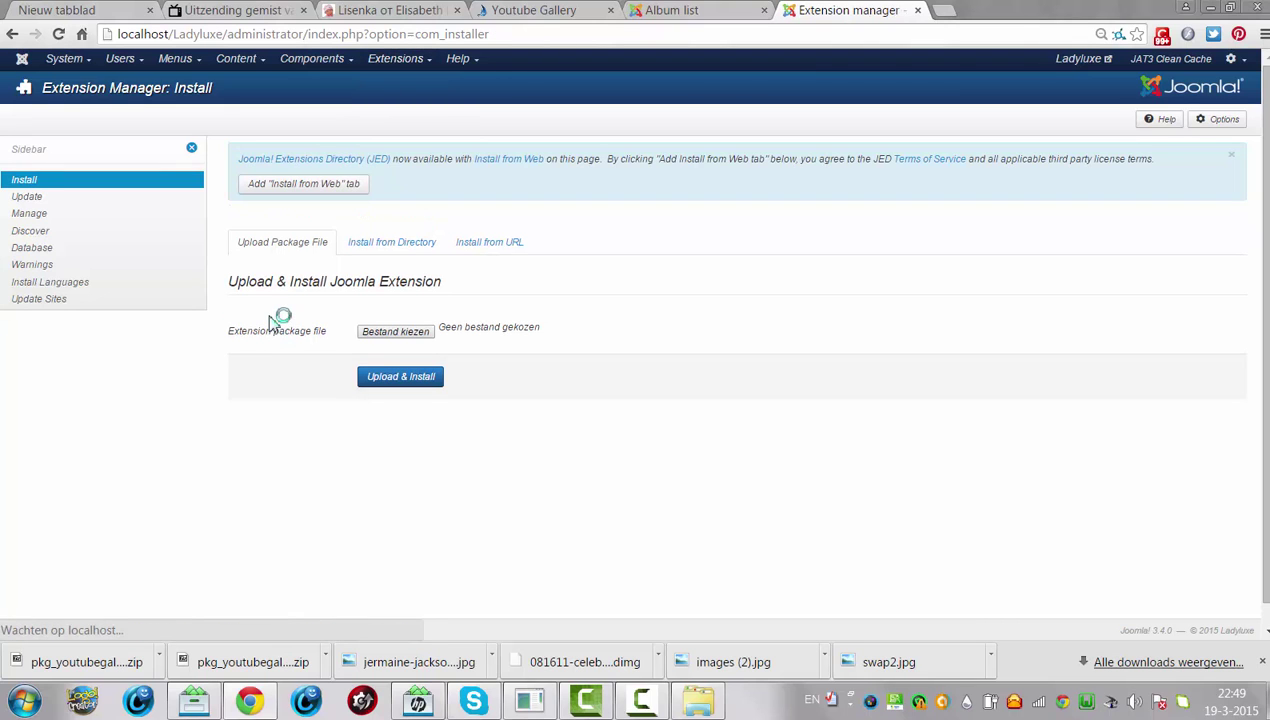
left_click(378, 340)
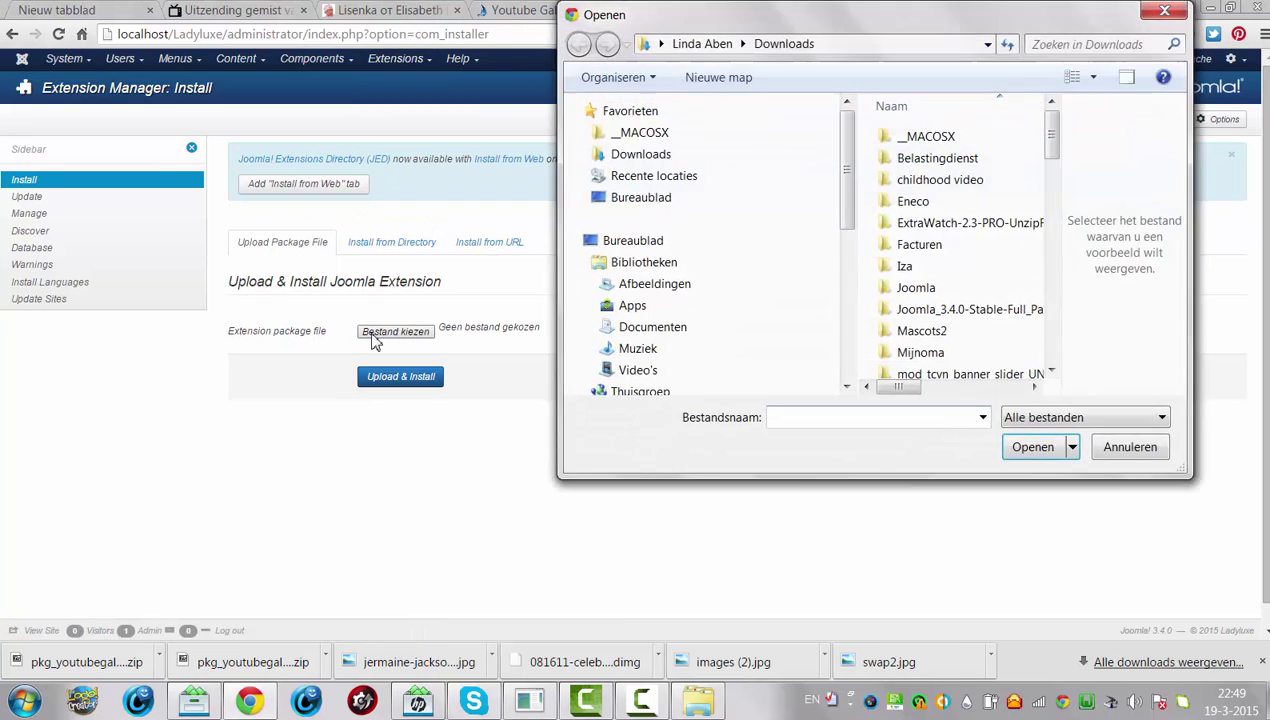
left_click_drag(1054, 142, 1078, 302)
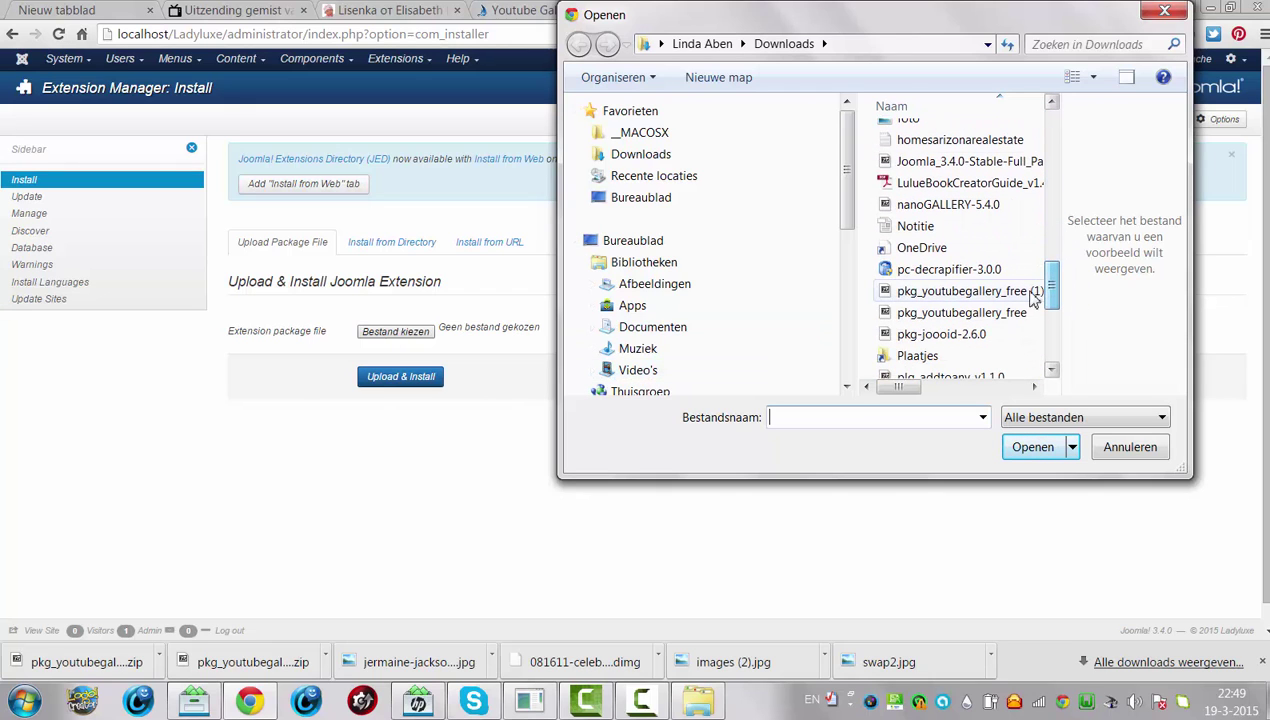
left_click(1010, 313)
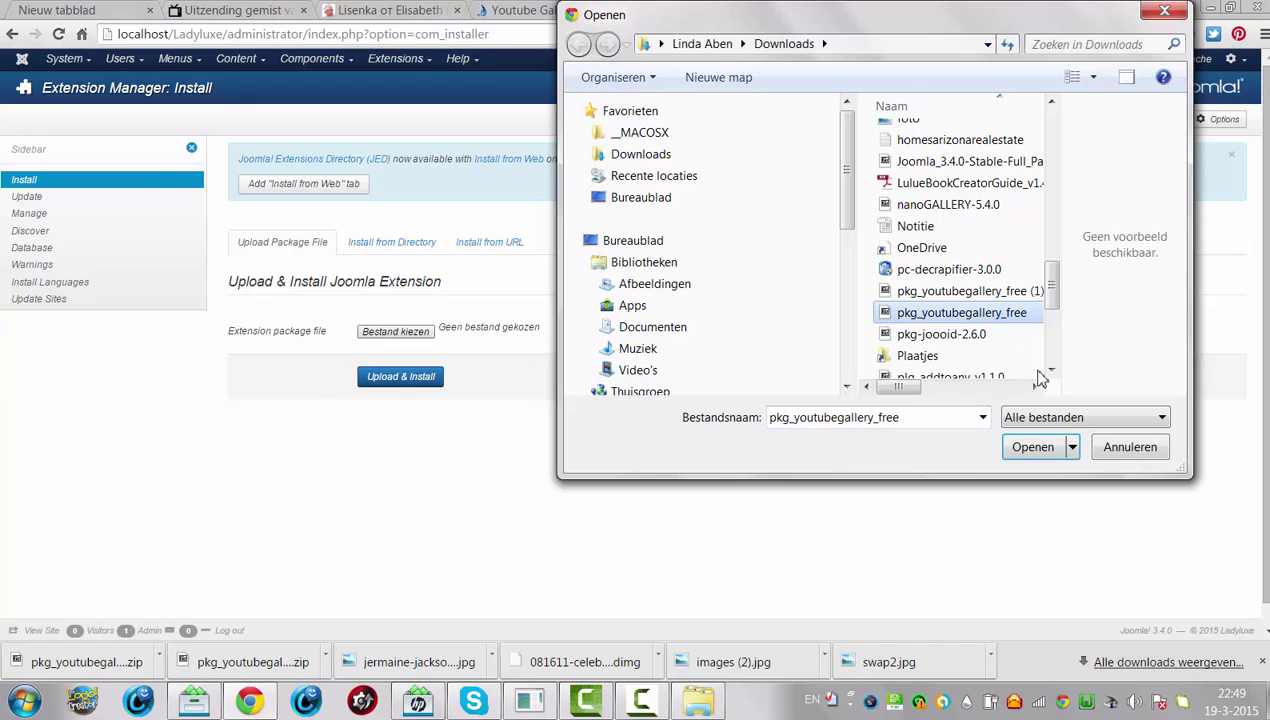
left_click(1045, 455)
left_click(425, 389)
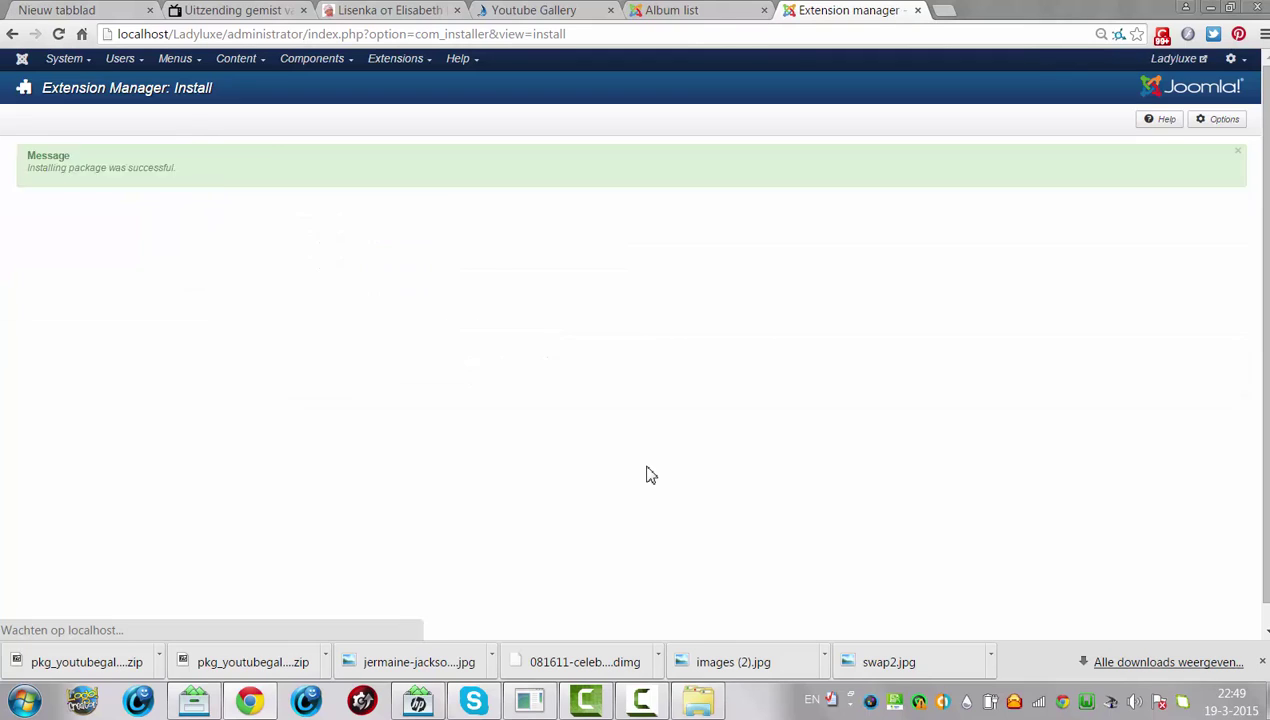
- Open a new YouTube Gallery video list form, leaving the category unset
left_click(310, 62)
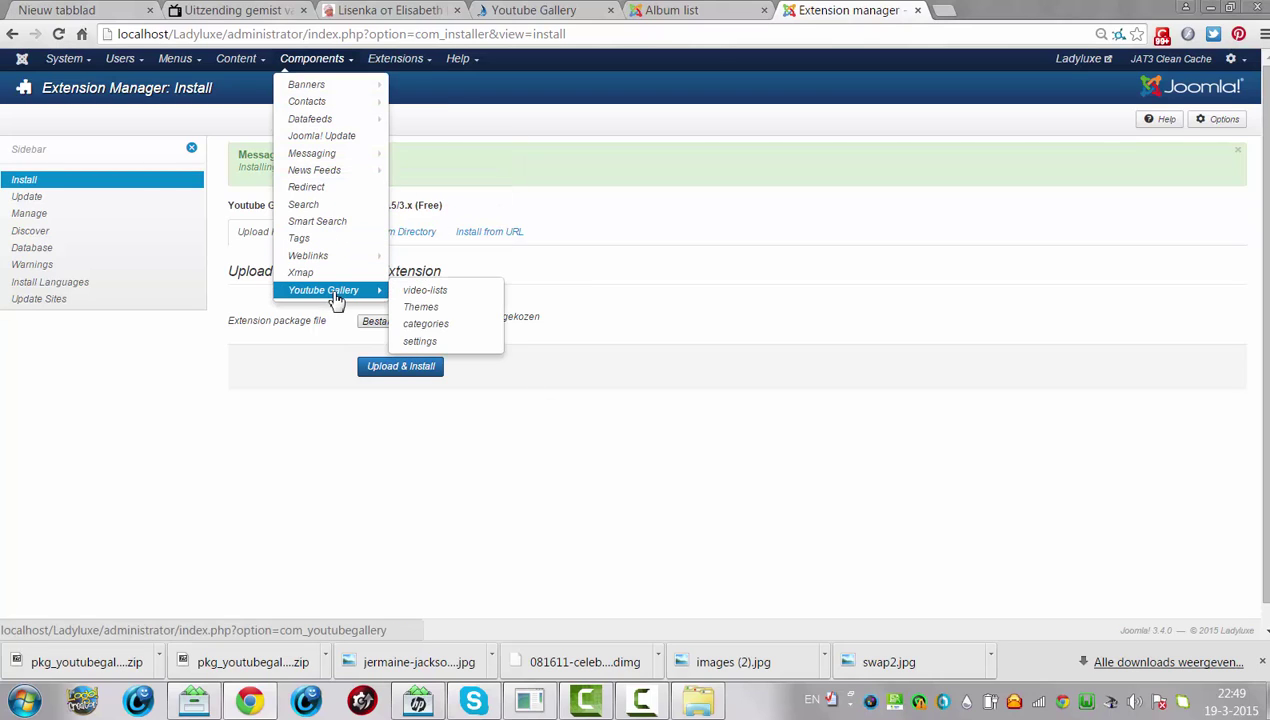
left_click(336, 295)
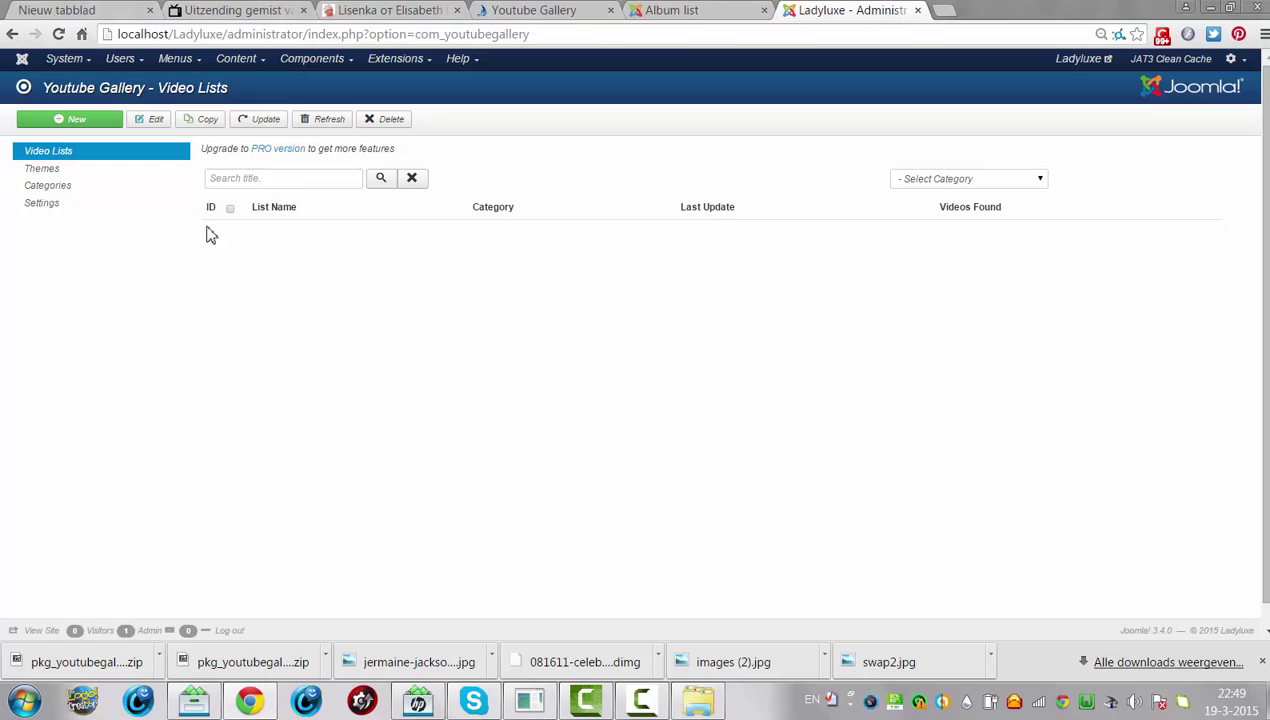
left_click(64, 122)
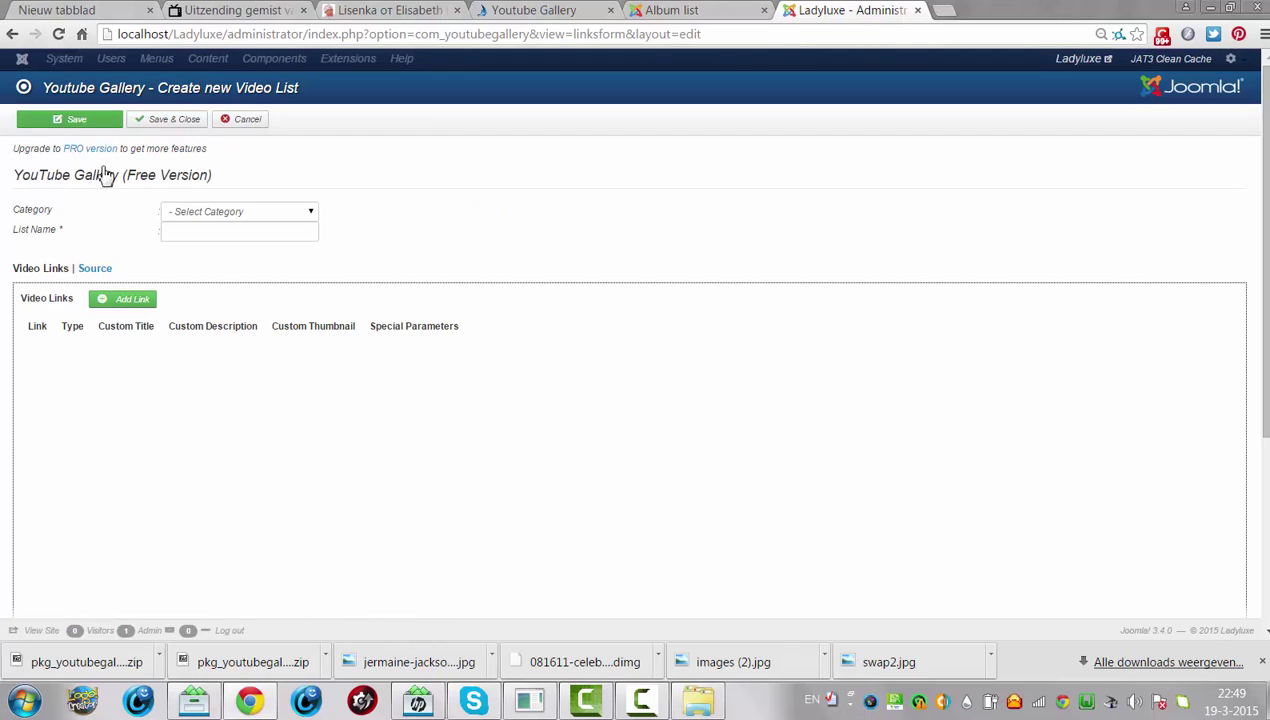
left_click(233, 213)
left_click(232, 222)
left_click(224, 232)
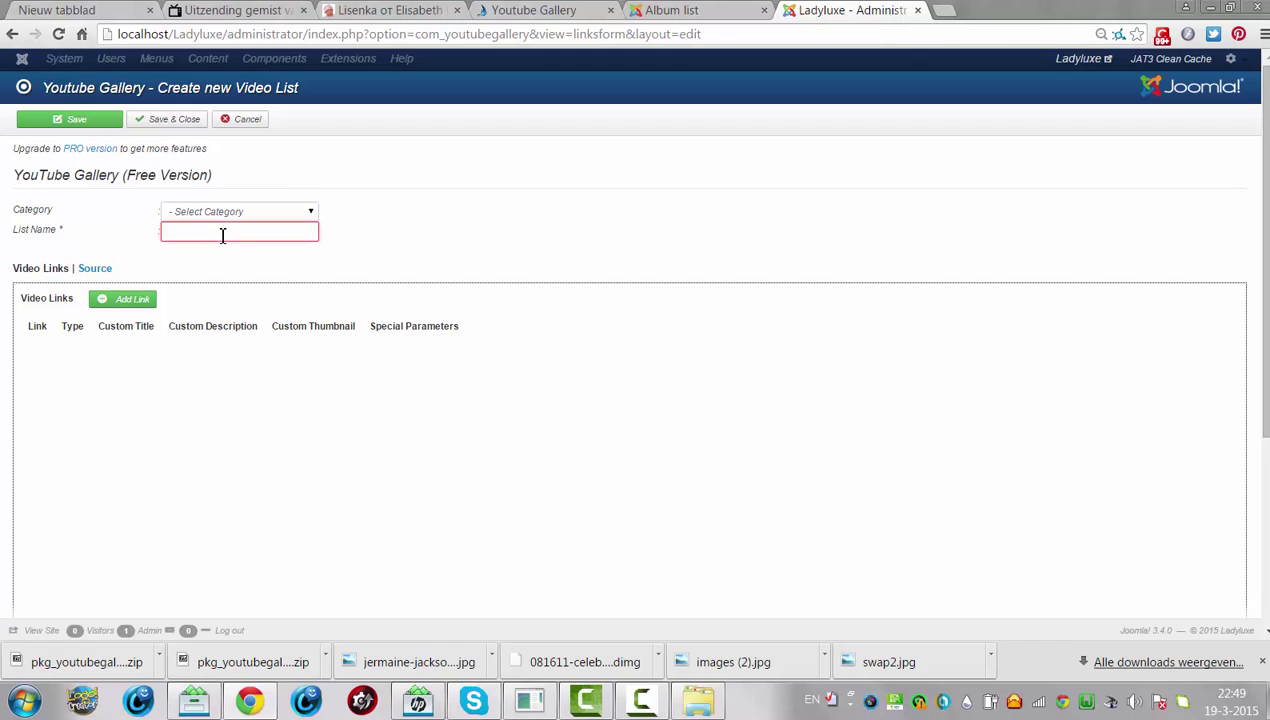
- Try adding a video link, then cancel the link prompt
left_click(128, 298)
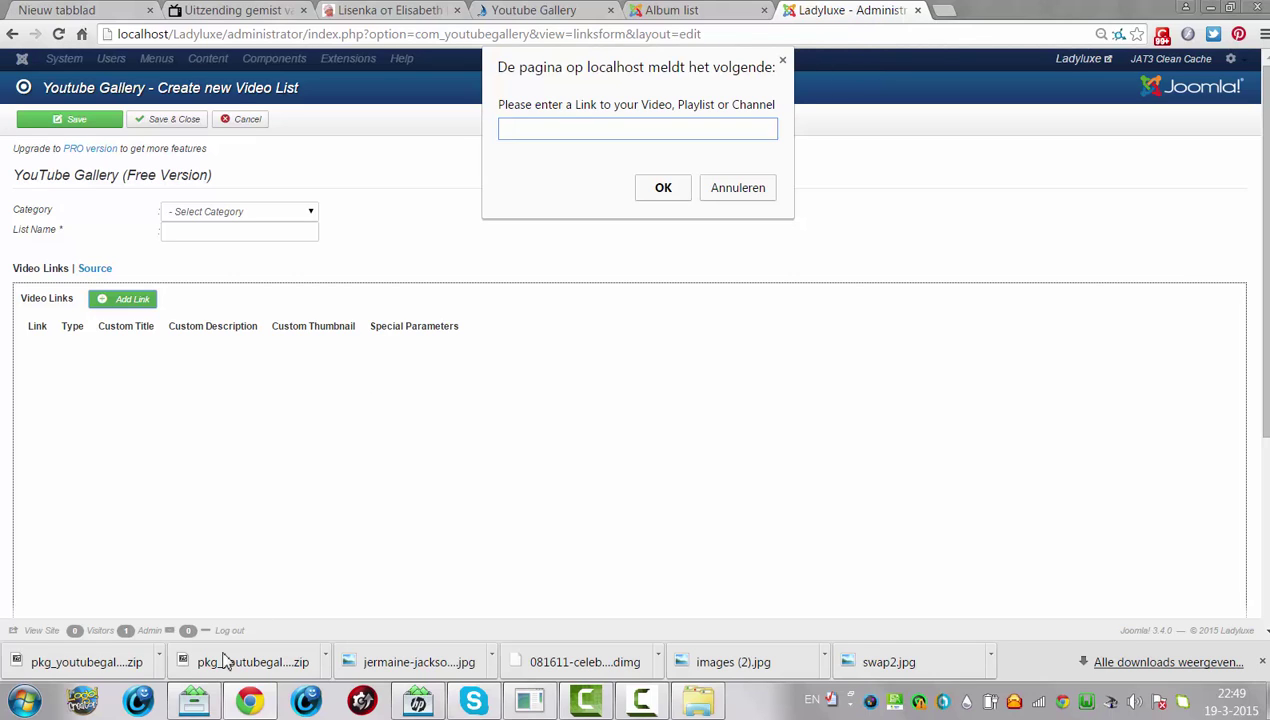
left_click(8, 705)
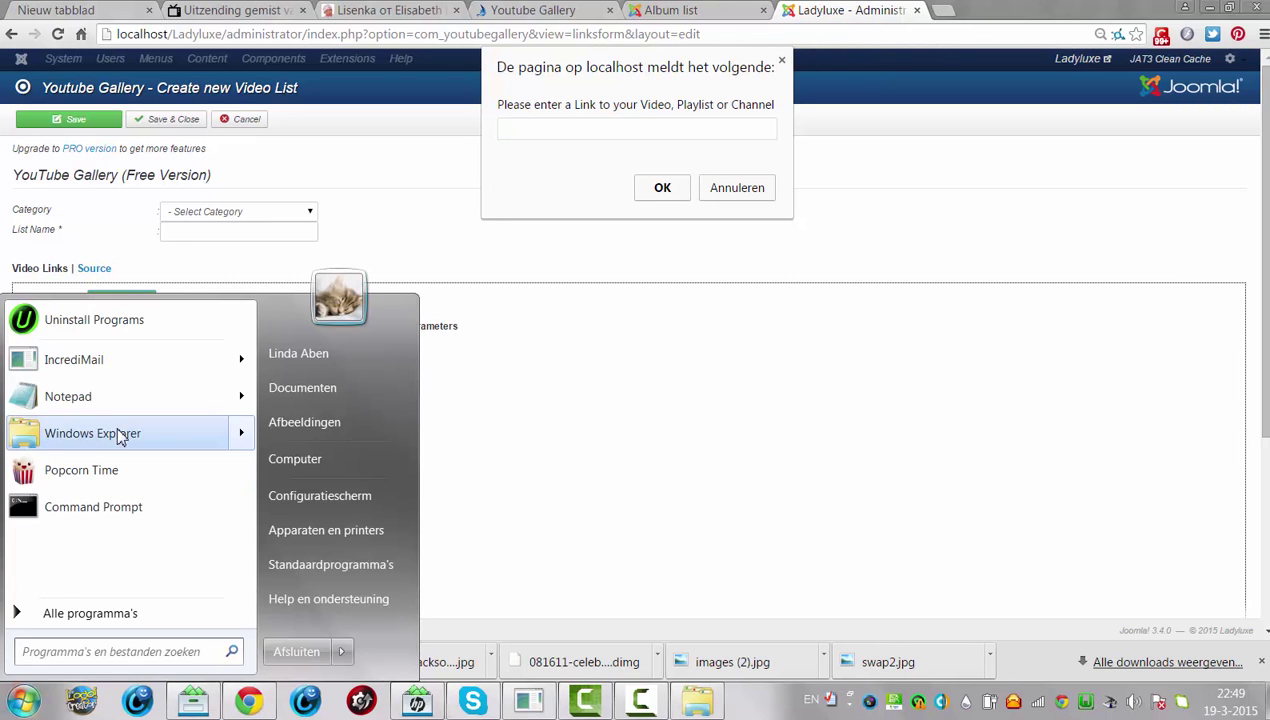
mouse_move(108, 396)
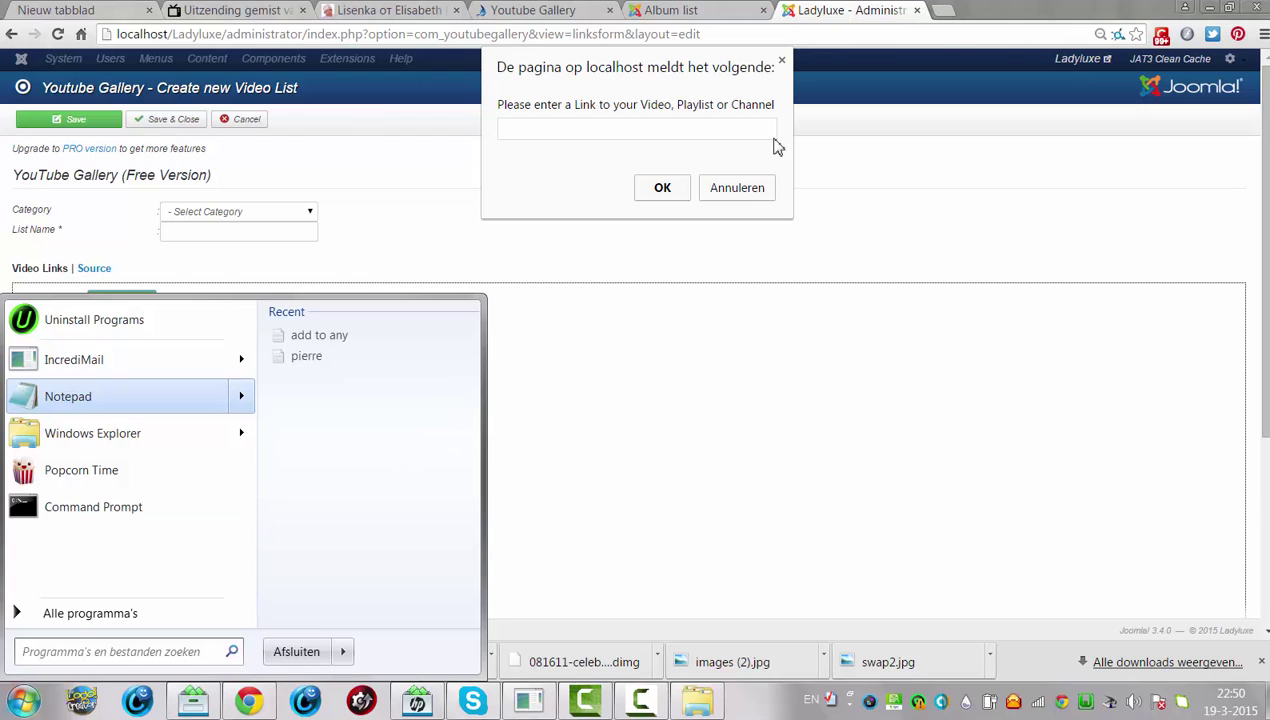
left_click(781, 60)
left_click(781, 60)
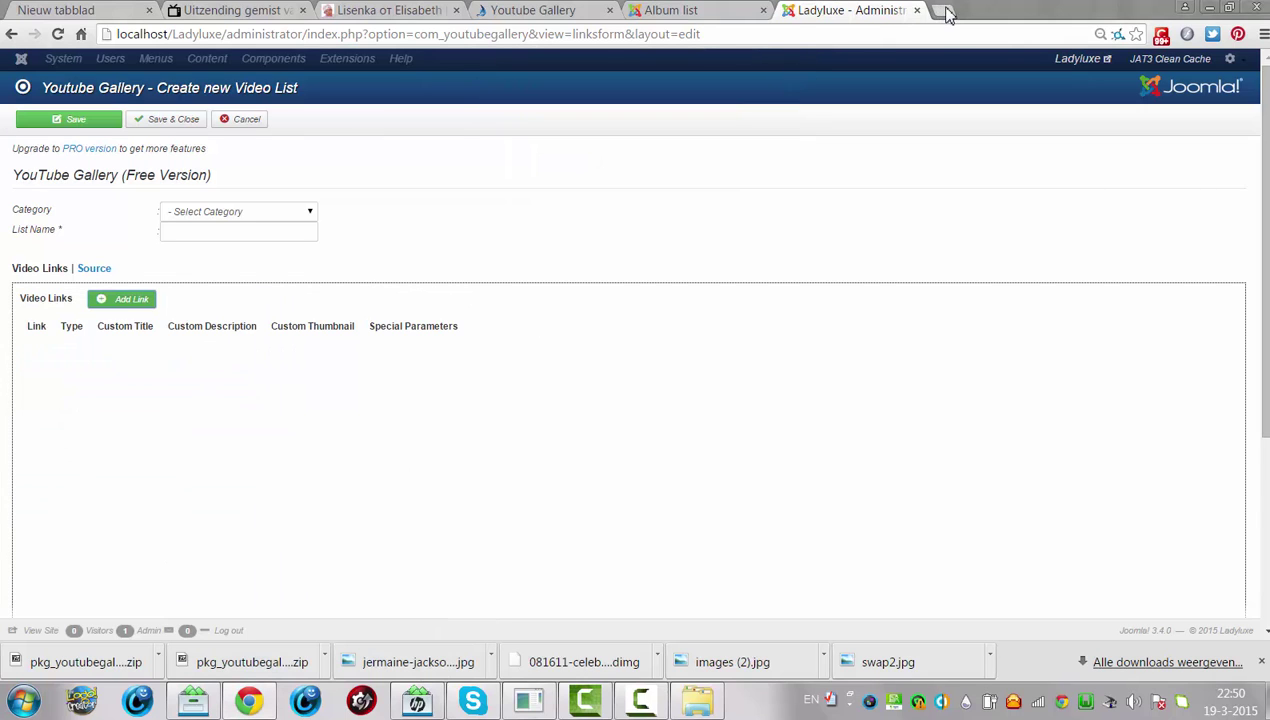
- In a new tab, open the Windows 7 shutdown video from YouTube's uploaded videos
left_click(943, 10)
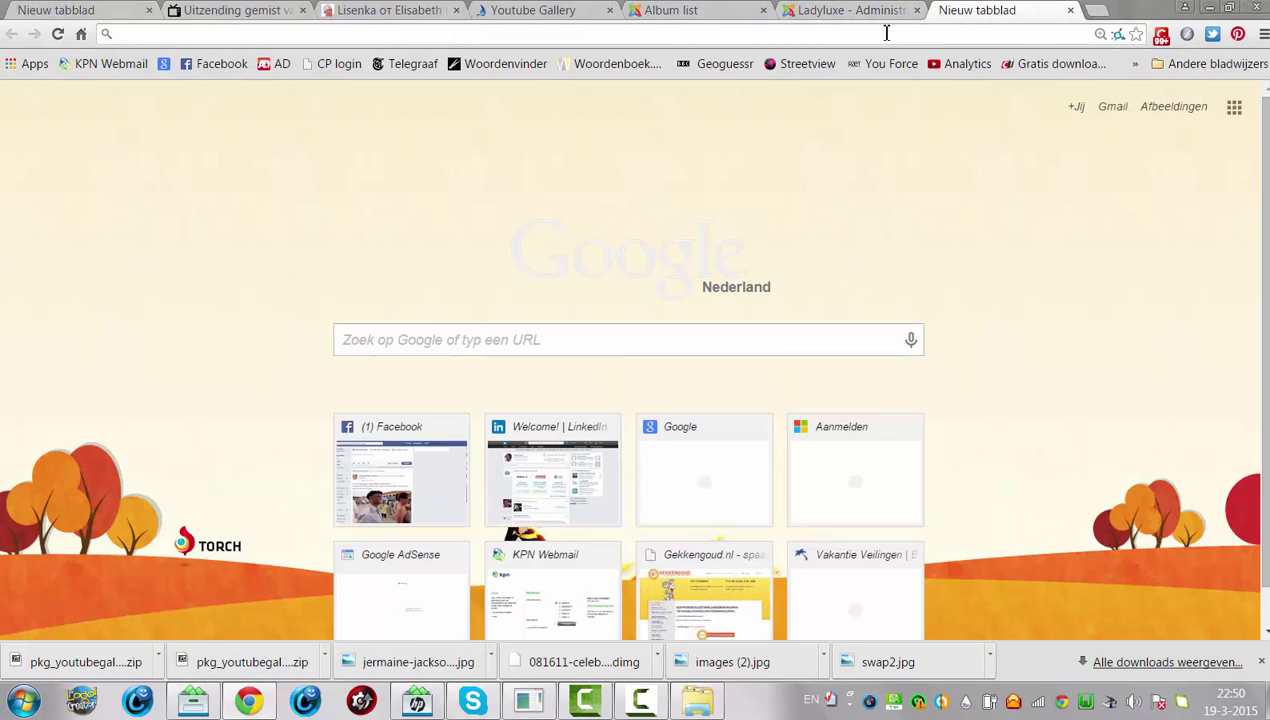
type("youtube.com")
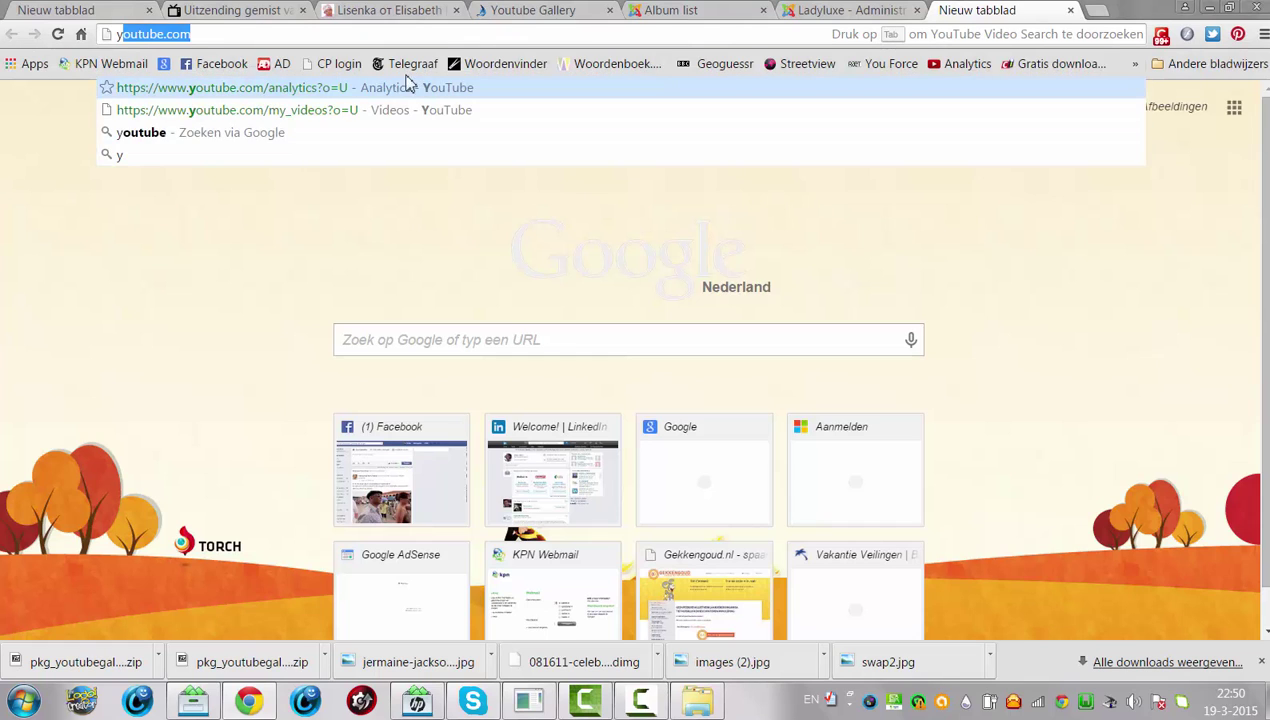
left_click(390, 110)
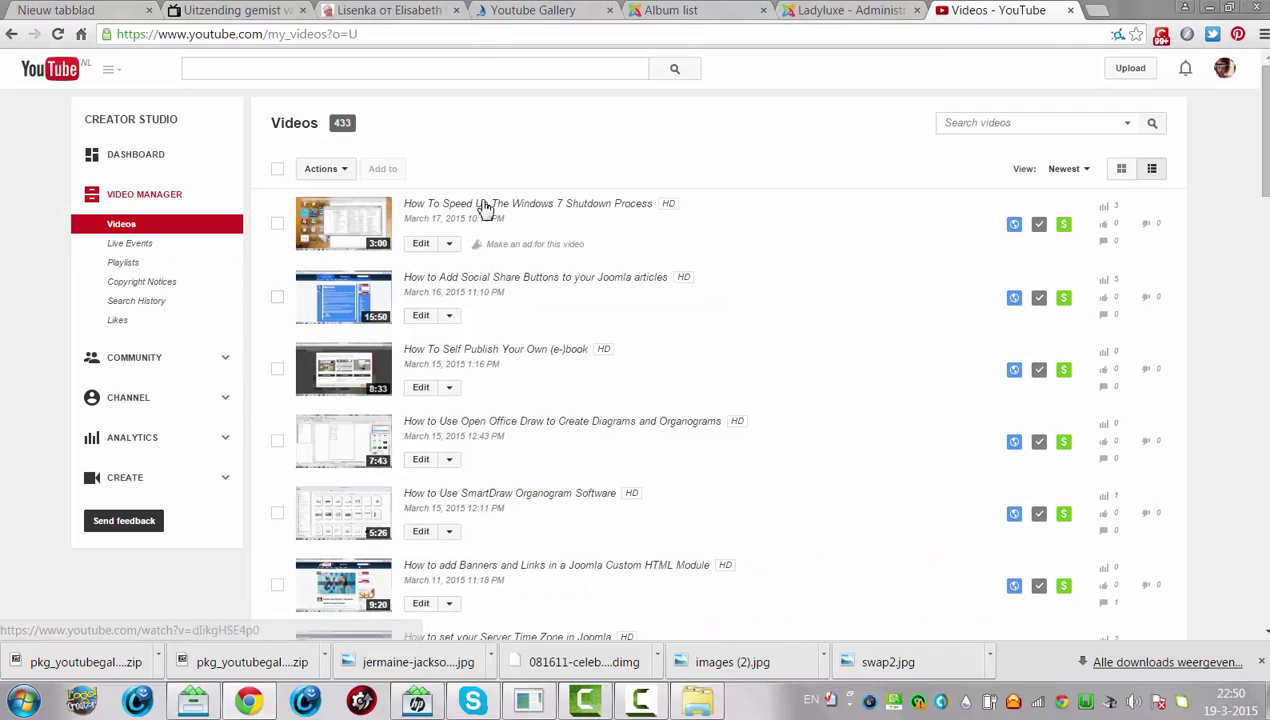
left_click(484, 205)
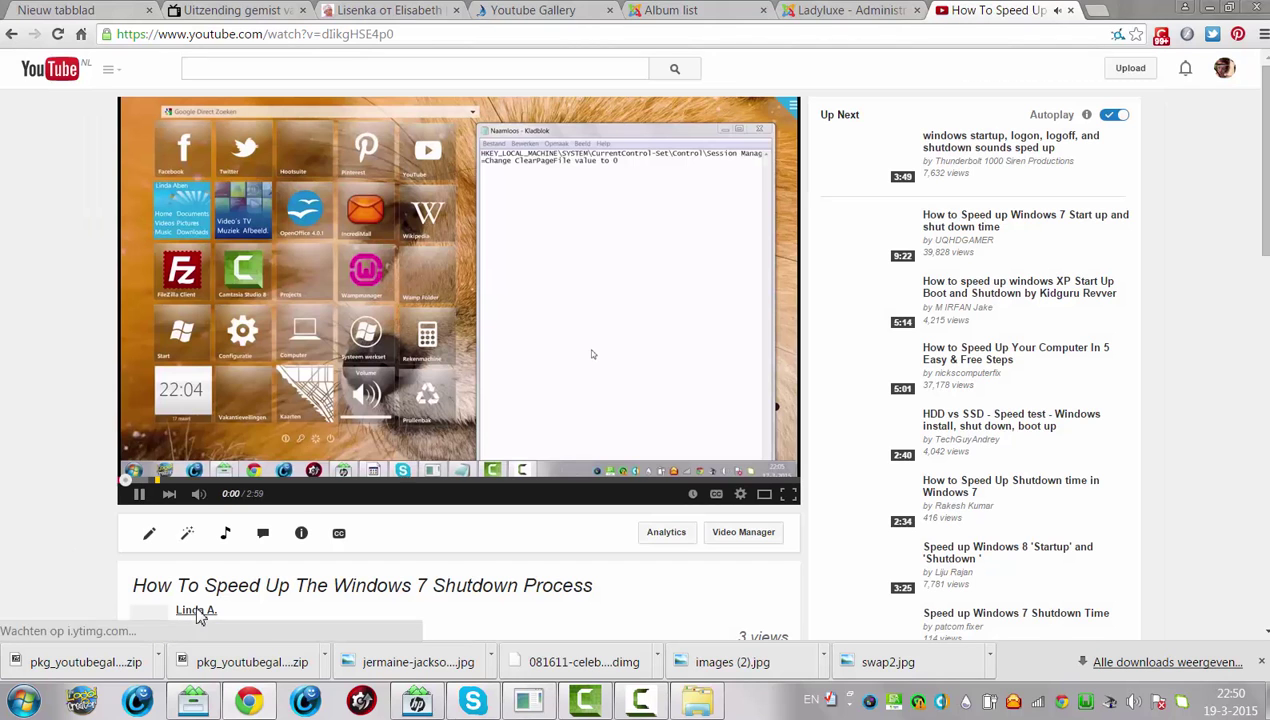
- Go to the uploader's channel home page and select its base web address
left_click(198, 611)
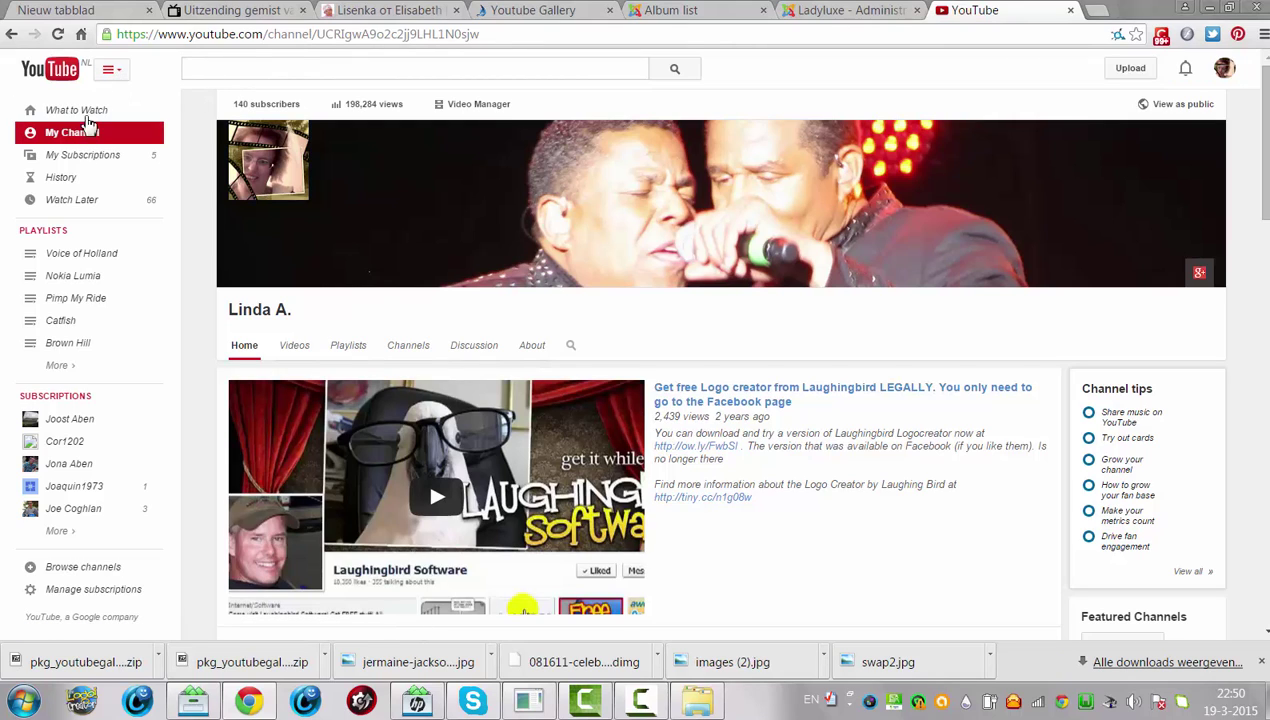
left_click(423, 348)
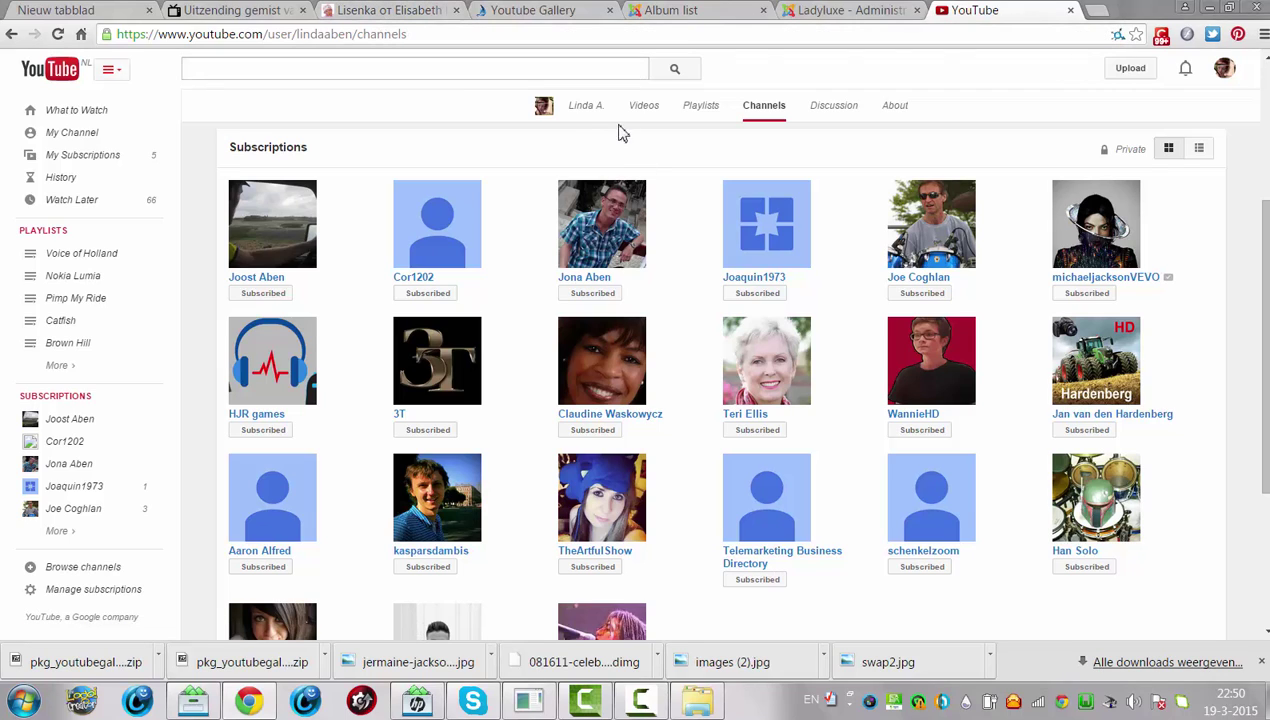
left_click(588, 108)
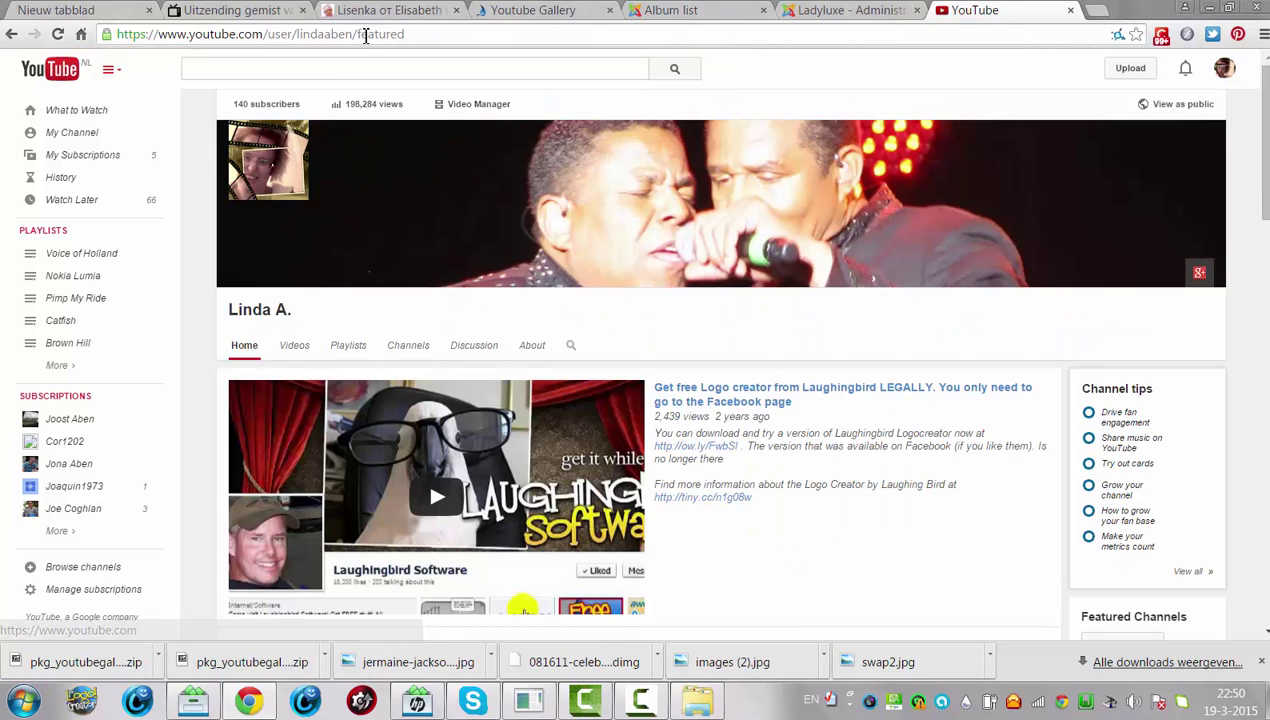
left_click_drag(357, 34, 30, 14)
key("ctrl+c")
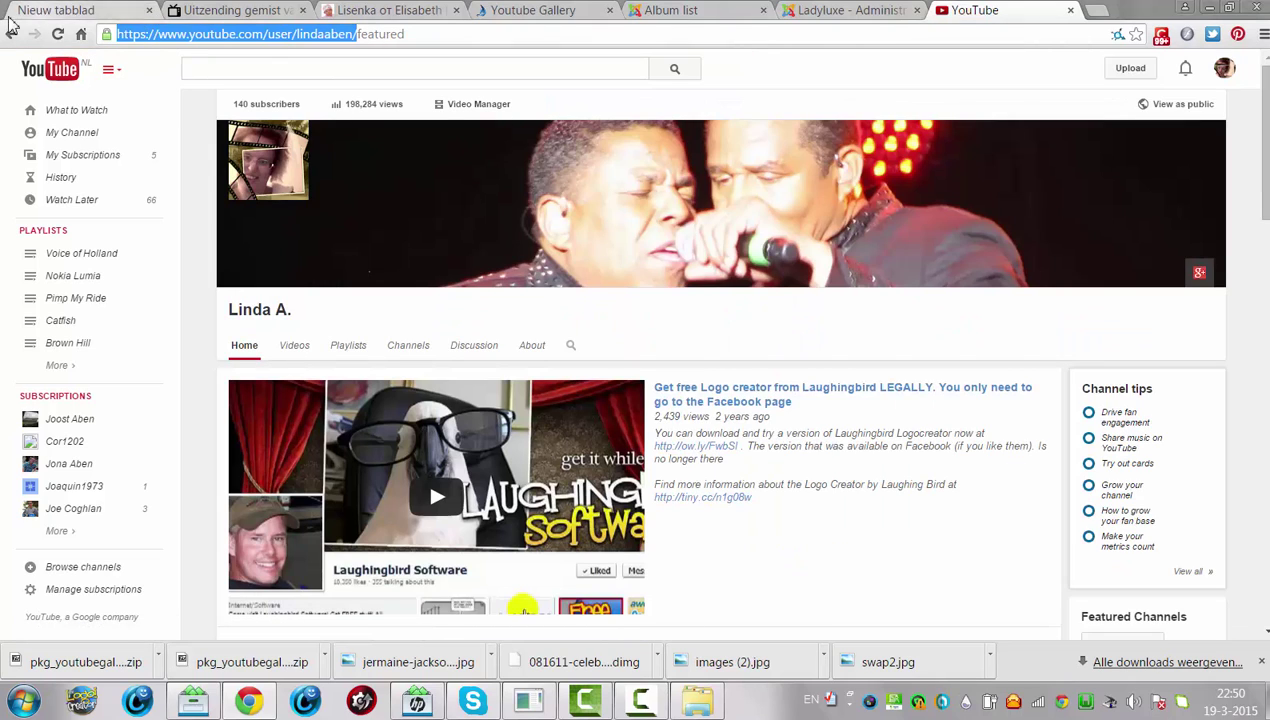
- Add the pasted YouTube channel URL as a video link with custom title 'Youtube User'
left_click(850, 10)
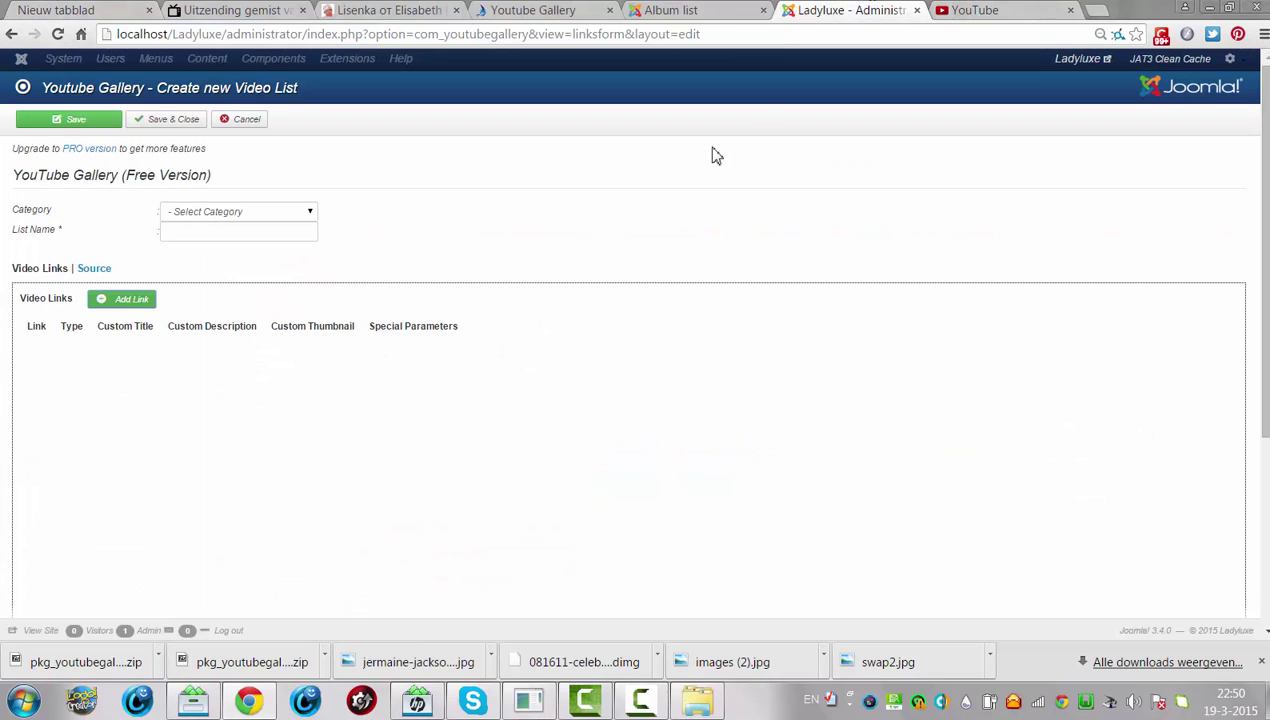
left_click(125, 300)
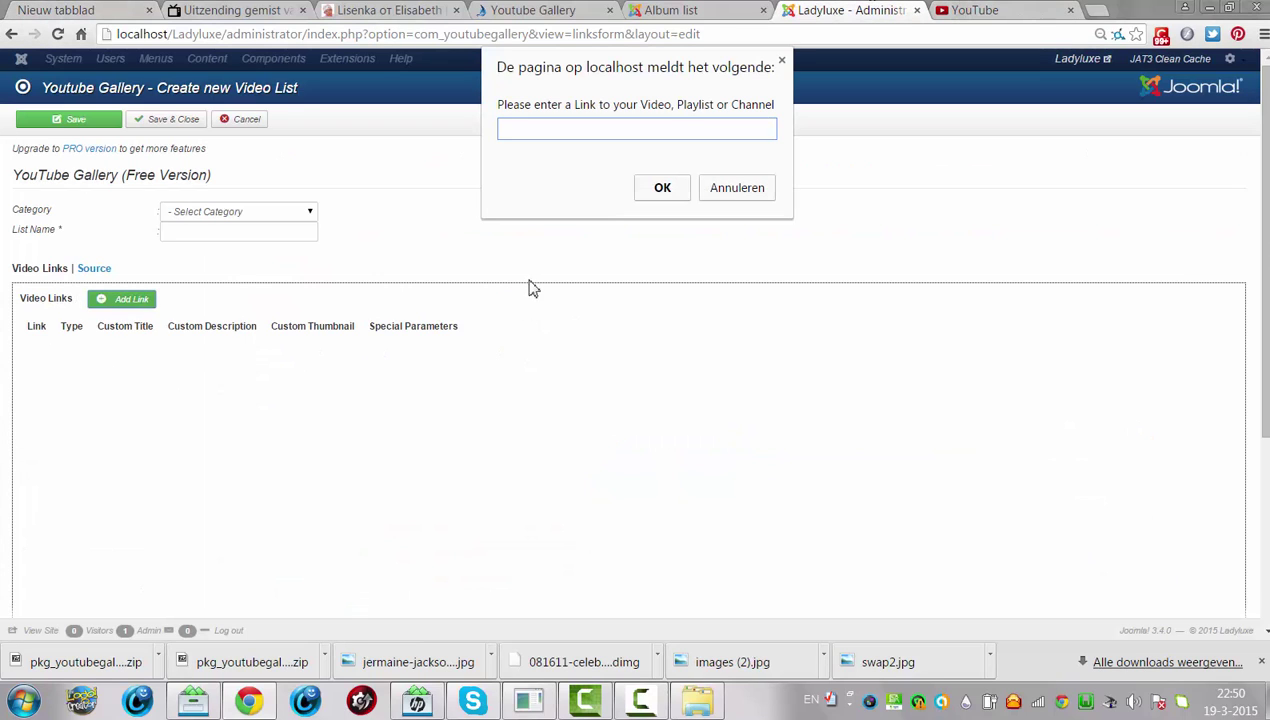
key("ctrl+v")
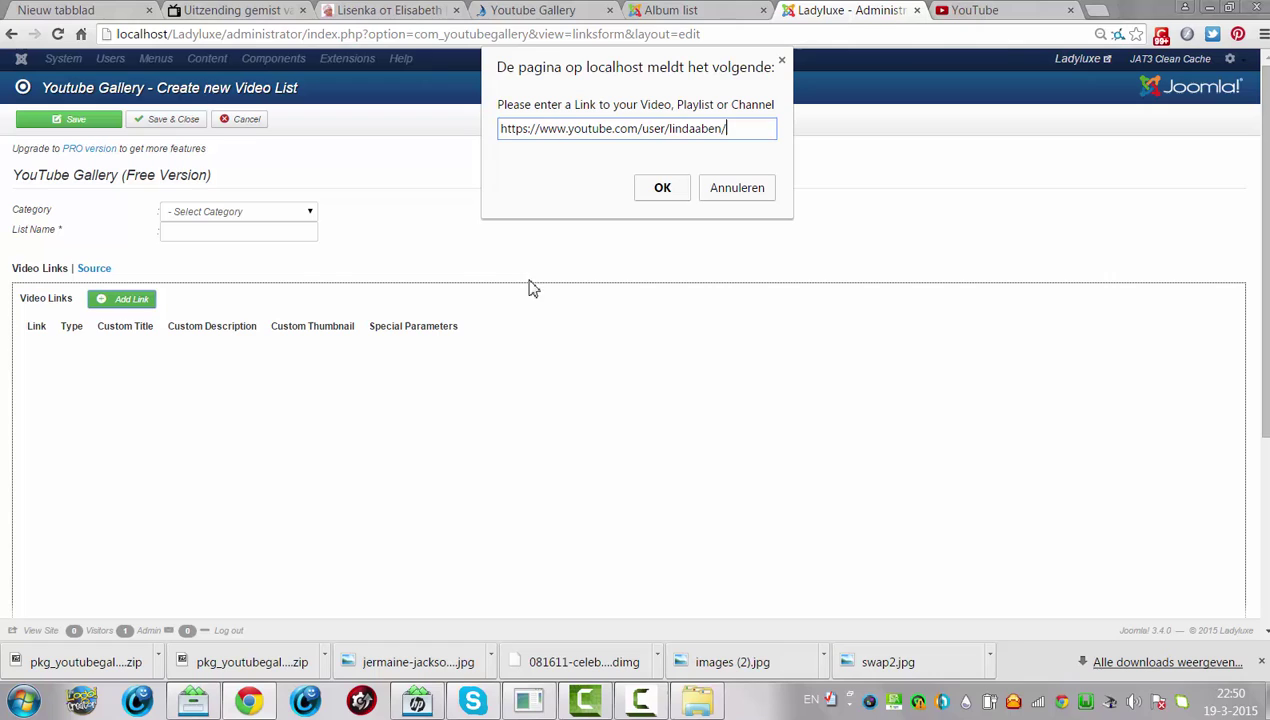
left_click(663, 188)
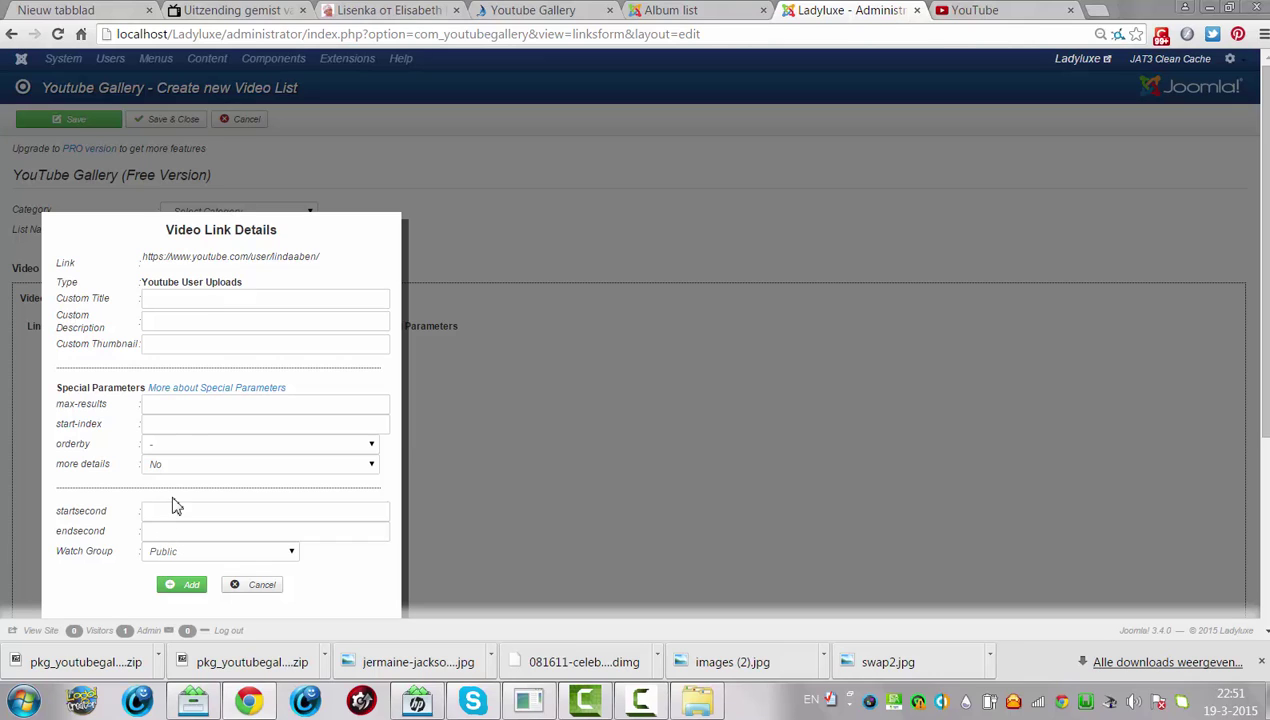
left_click(185, 303)
type("Youtube User")
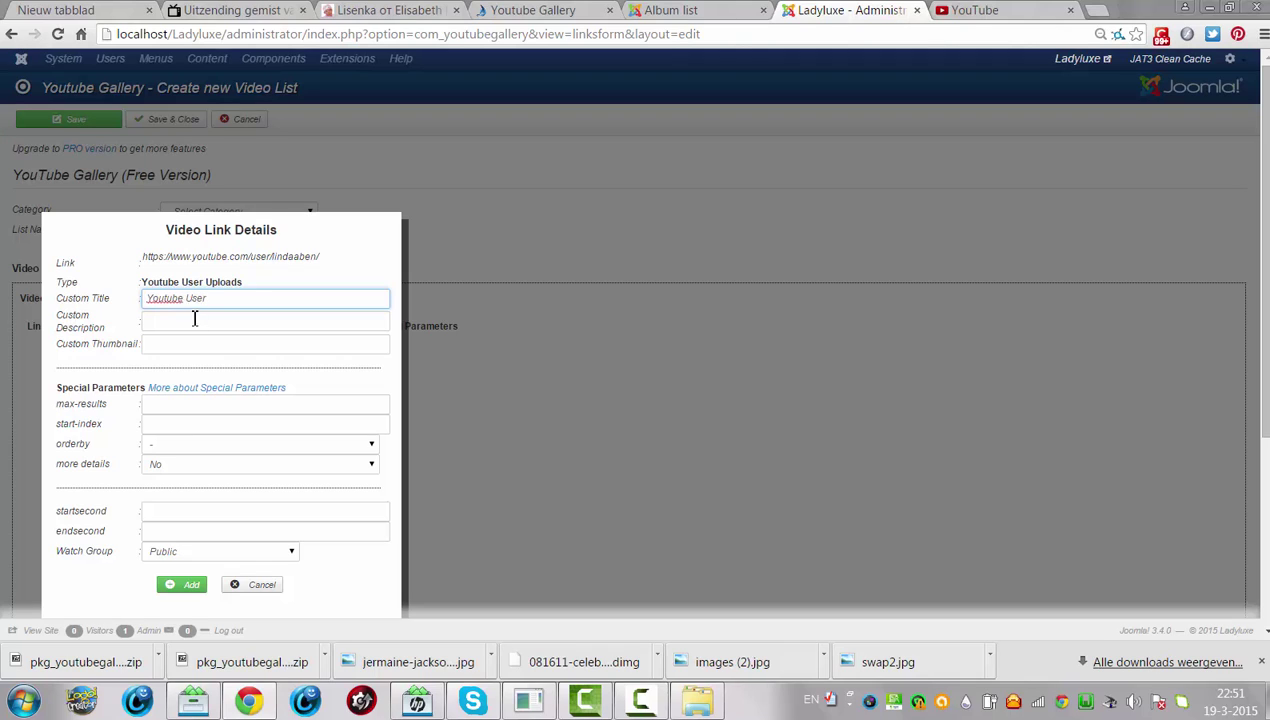
left_click(196, 336)
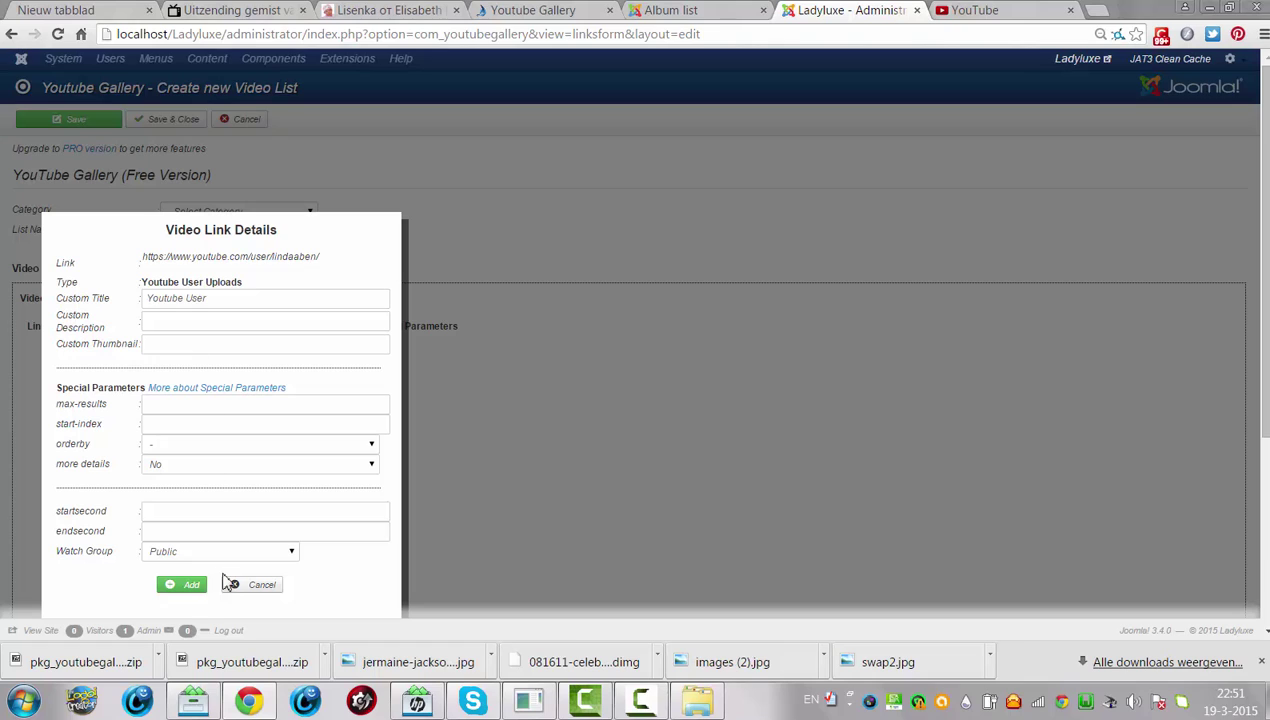
left_click(187, 586)
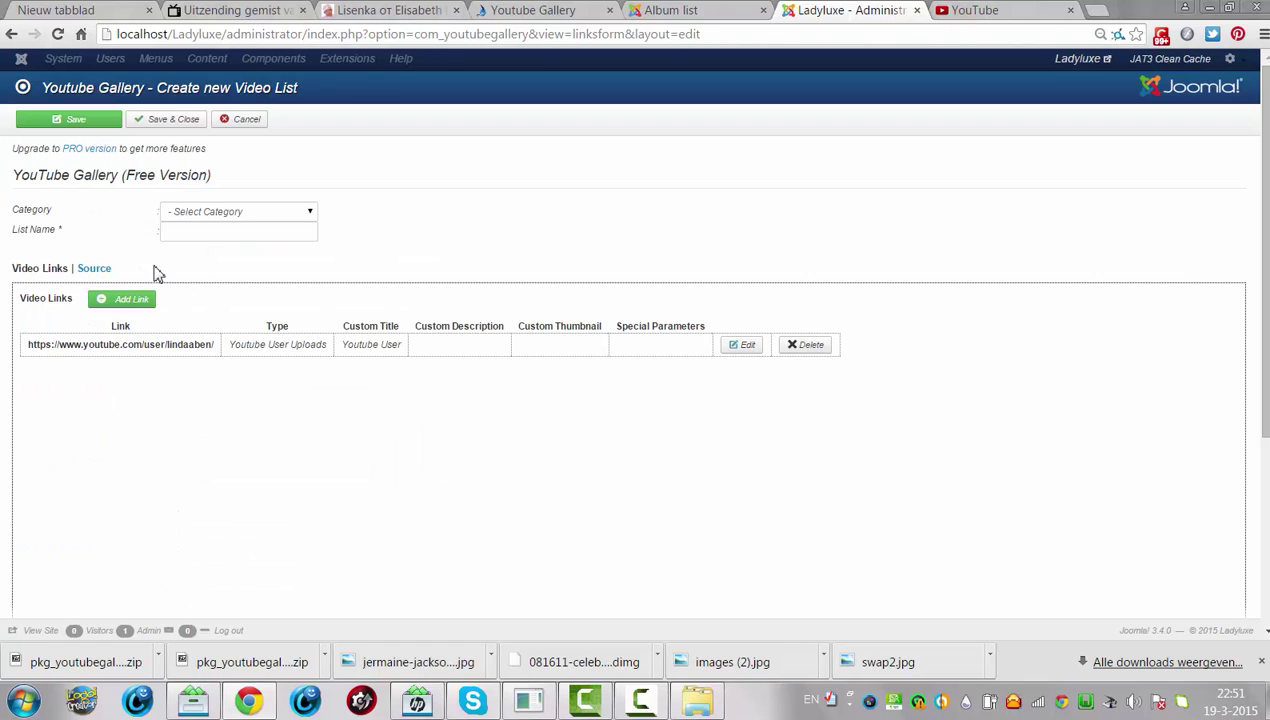
- Save and close the new video list, which appears as ID 6 with 25 videos
left_click(151, 125)
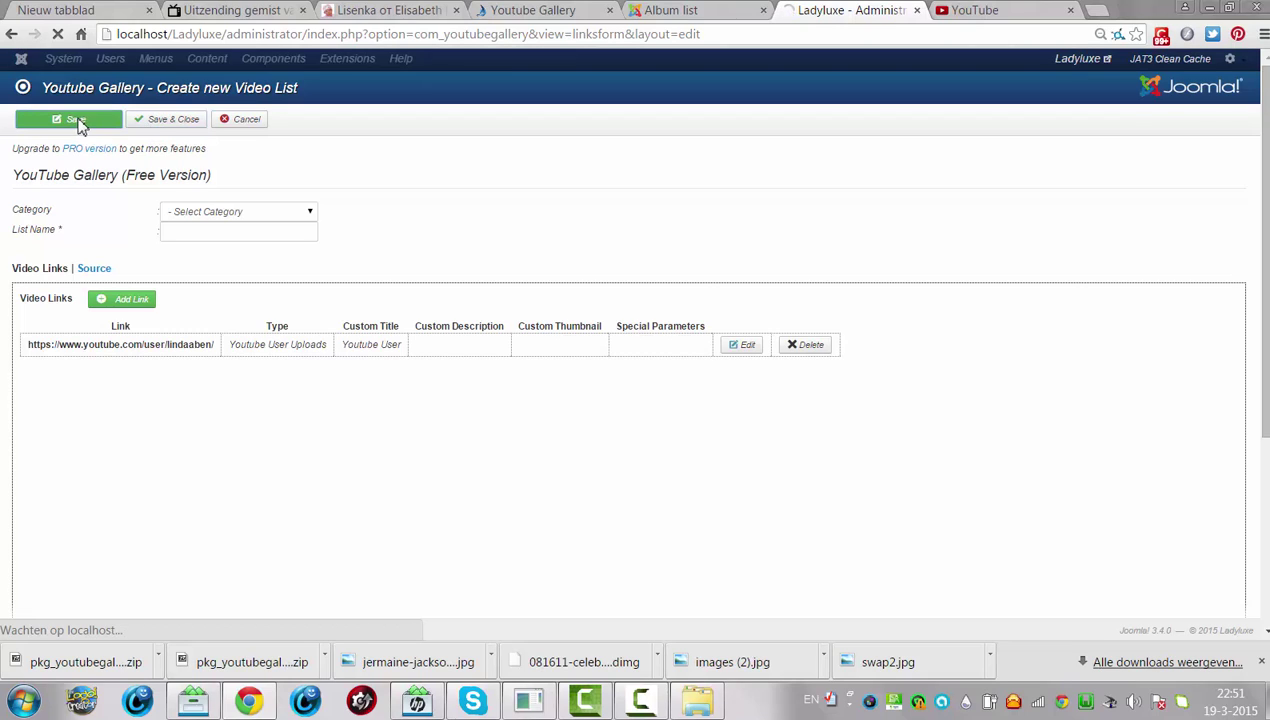
left_click(168, 121)
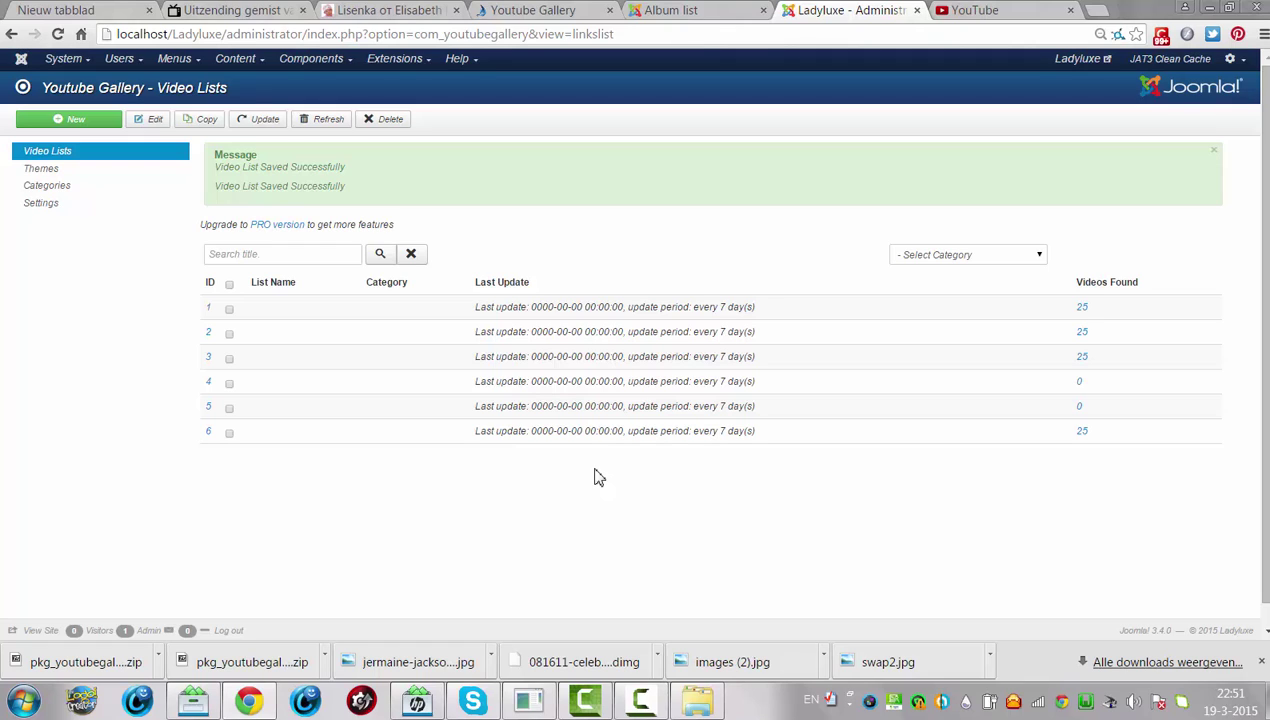
- Show the Menu Manager's list of site menus after briefly visiting the Add Menu form
left_click(185, 58)
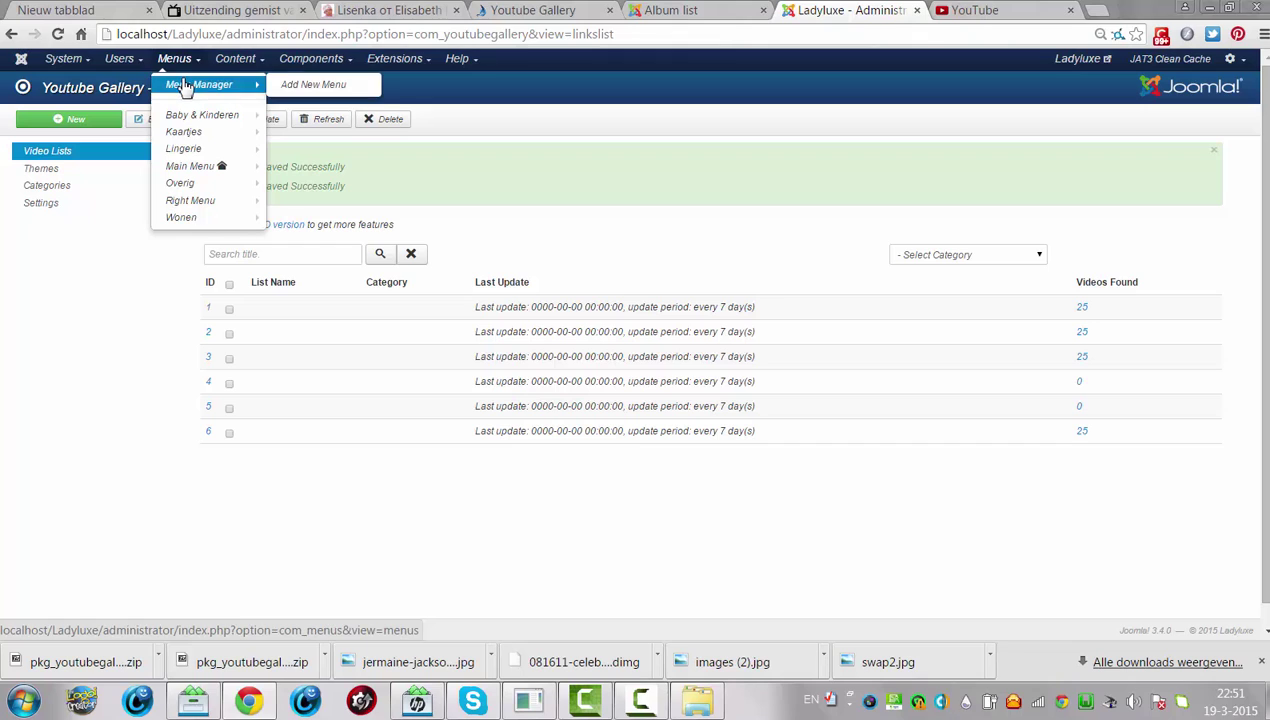
left_click(184, 86)
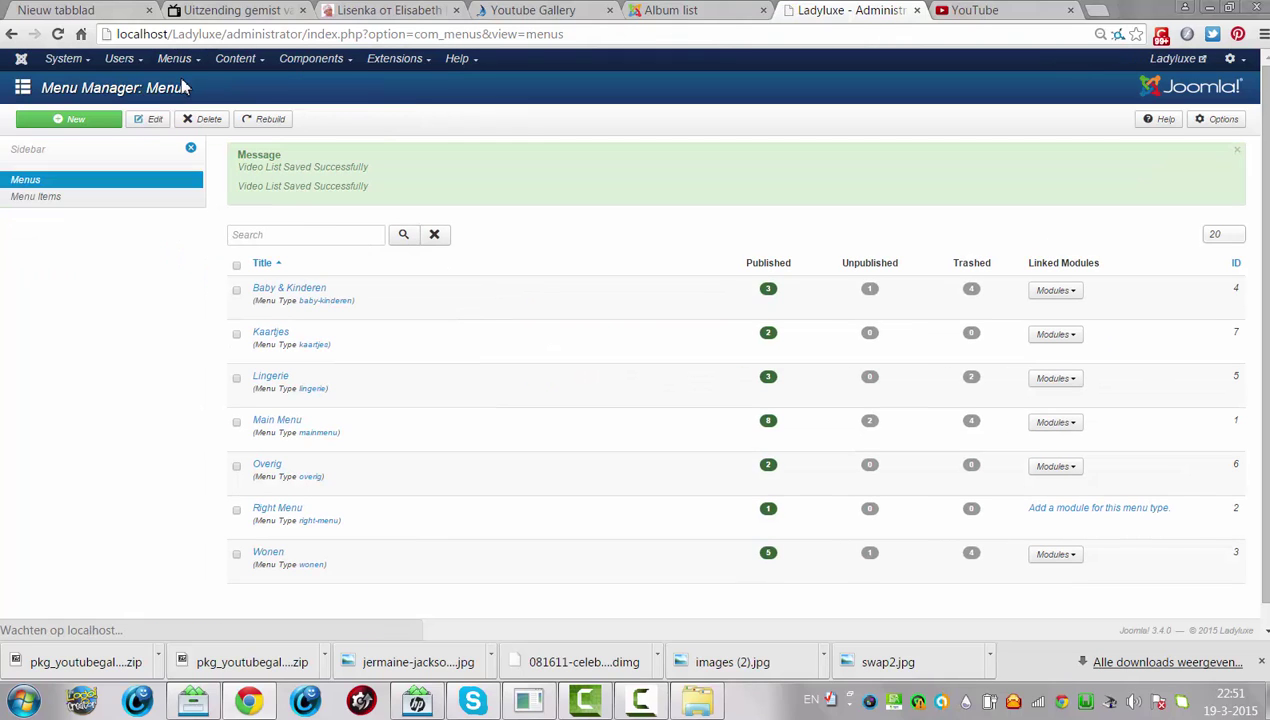
left_click(60, 121)
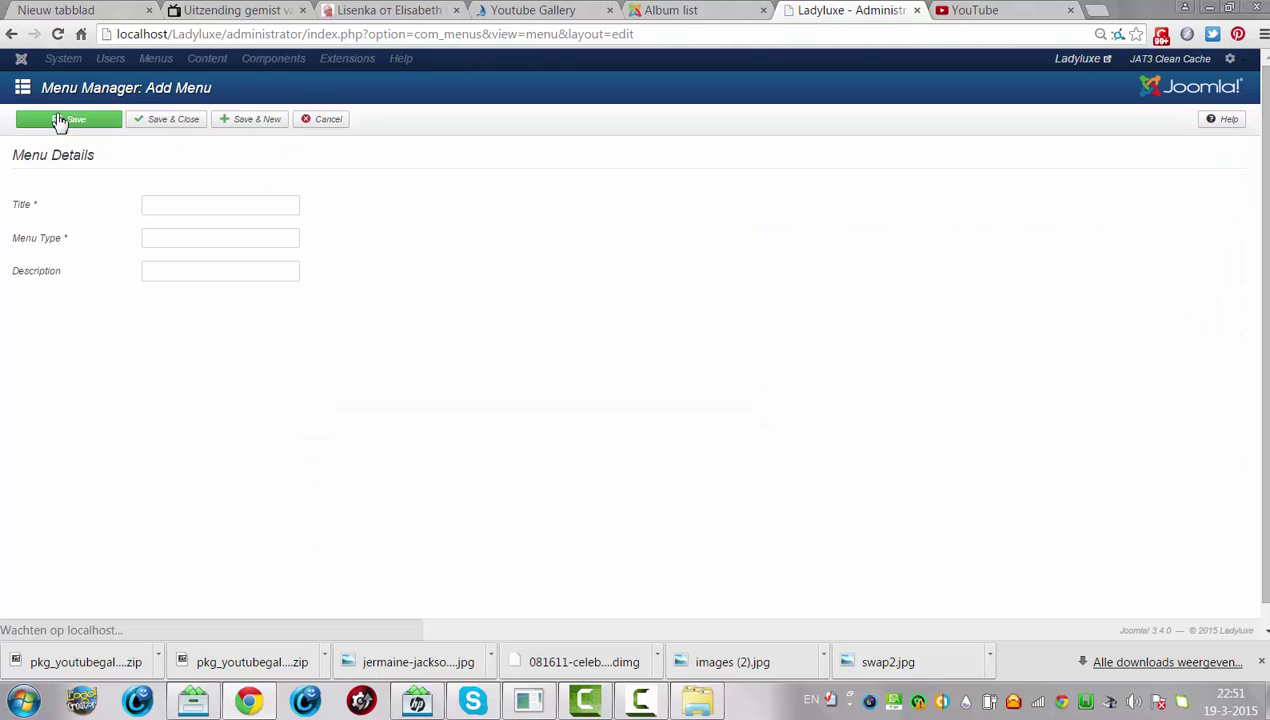
left_click(12, 34)
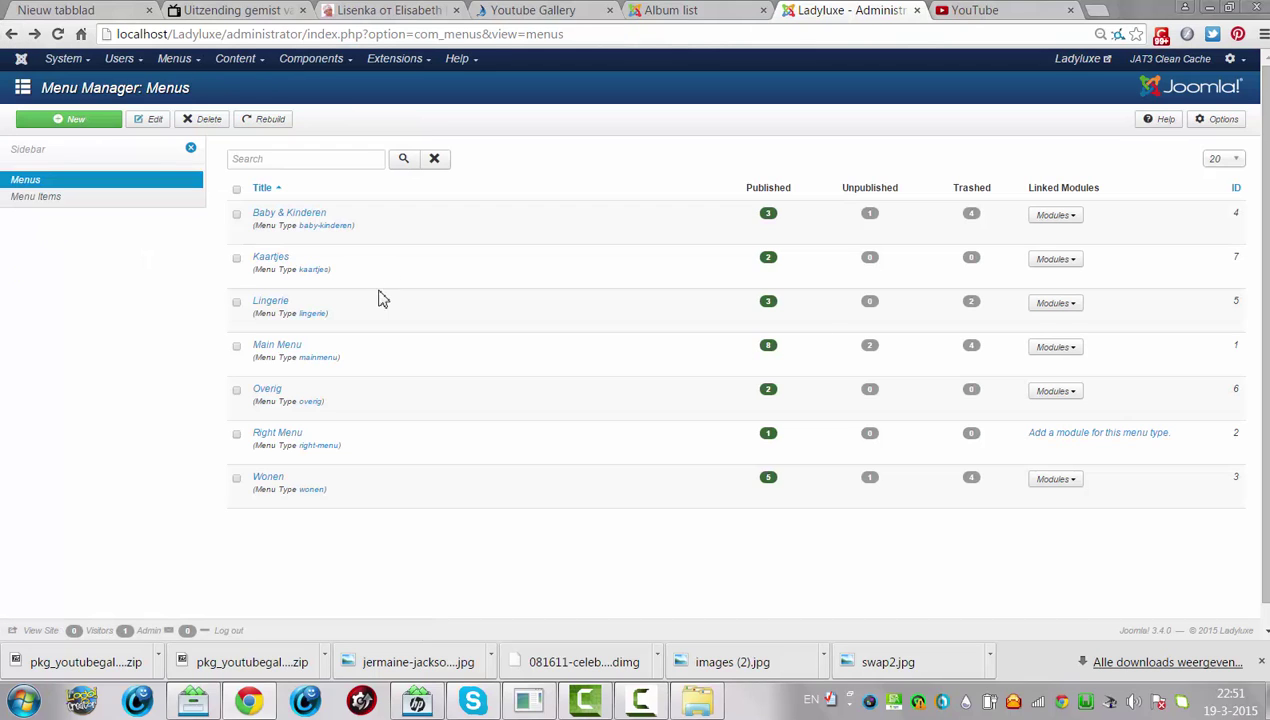
left_click(188, 66)
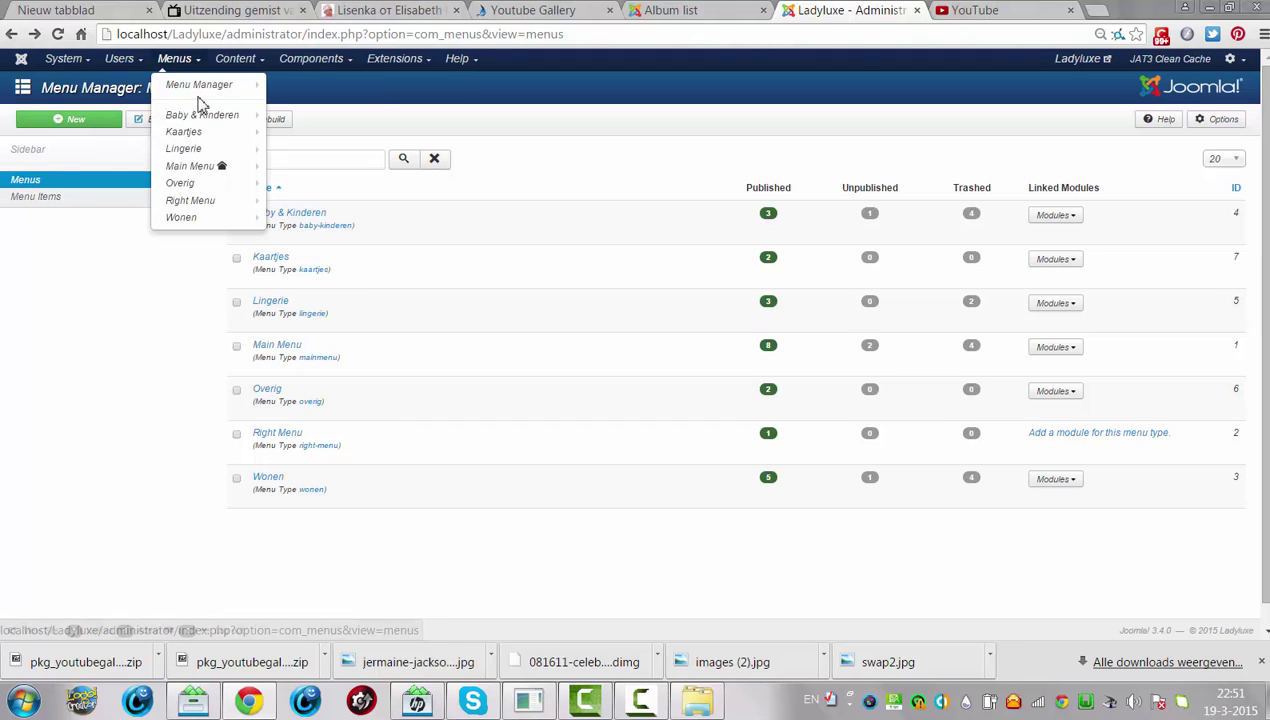
- Add Main Menu item 'Video' with type Youtube Gallery - Default and save it
left_click(200, 172)
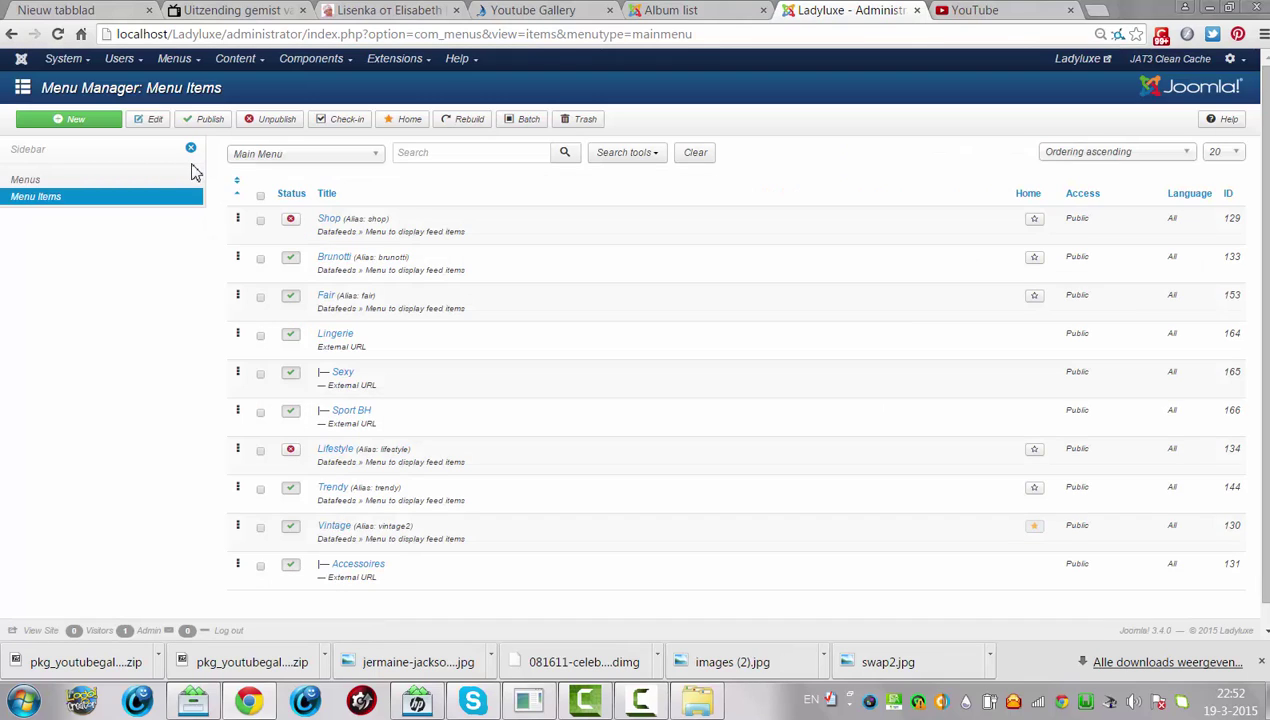
left_click(100, 121)
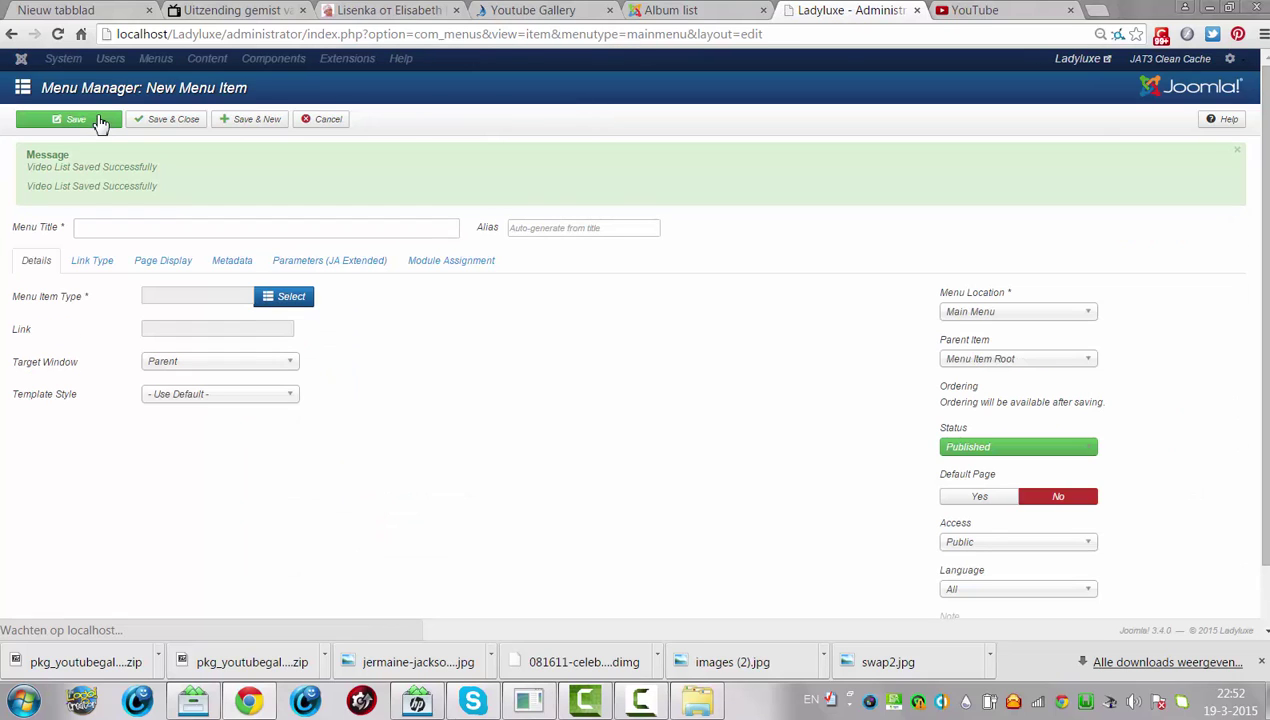
left_click(254, 231)
type("Video")
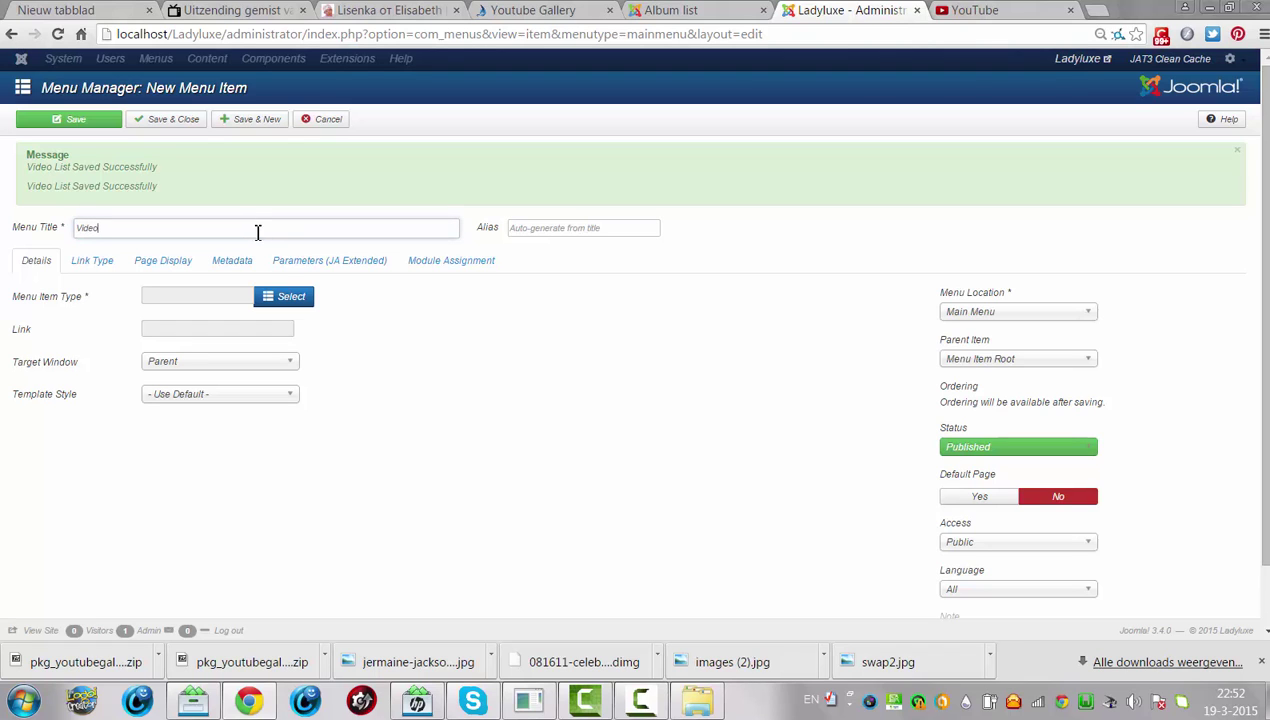
left_click(285, 298)
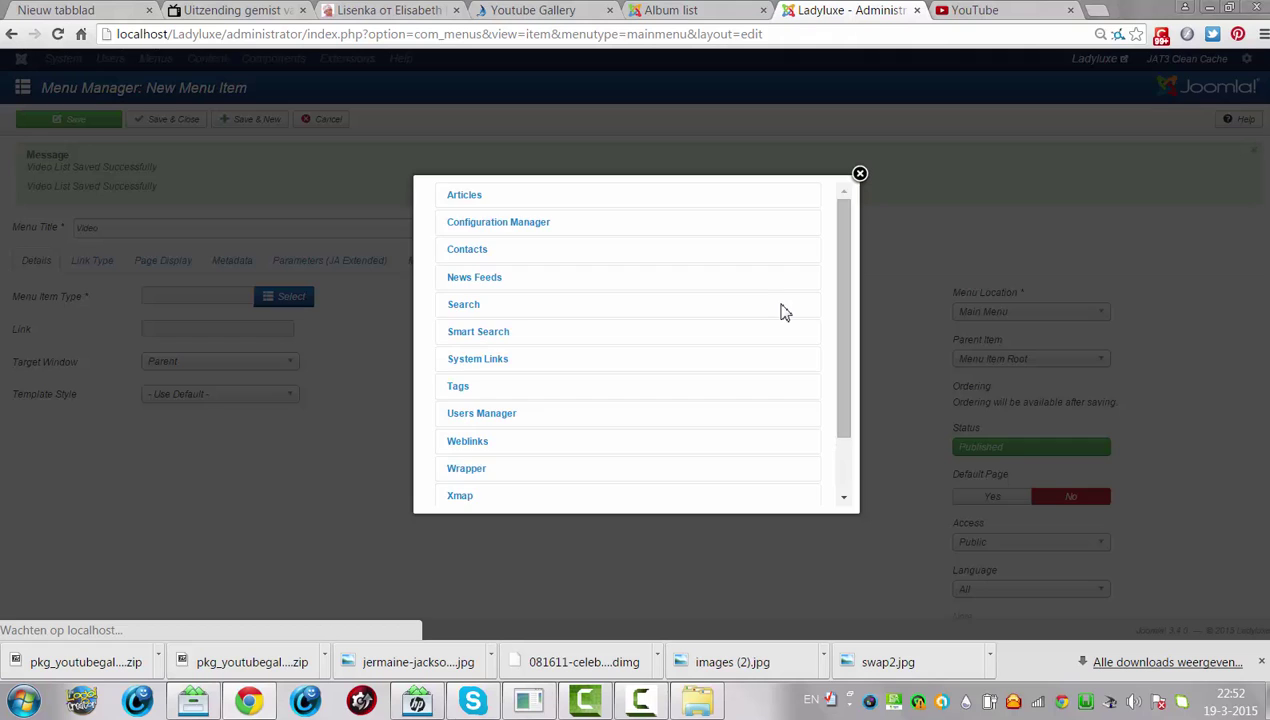
left_click_drag(842, 275, 850, 335)
left_click(522, 453)
left_click(850, 468)
left_click(555, 449)
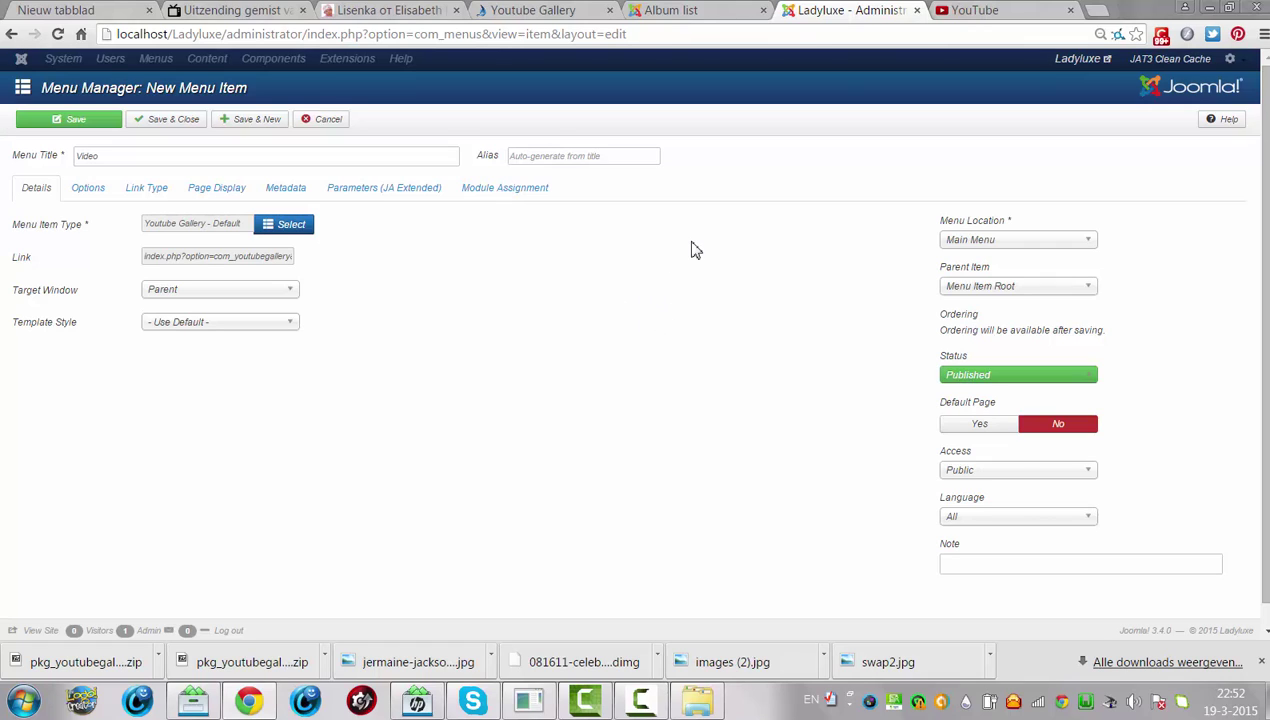
left_click(62, 121)
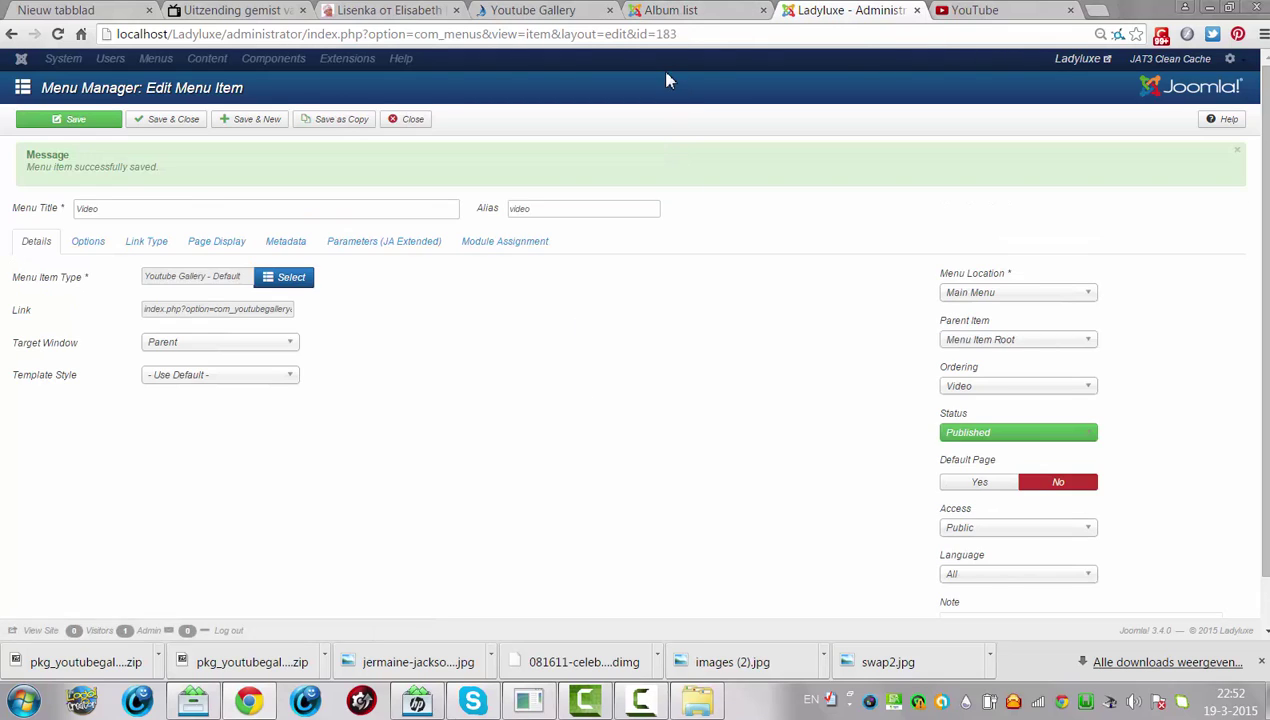
- In the other tab, change the address to localhost/Ladyluxe and open the site's front page
left_click(670, 10)
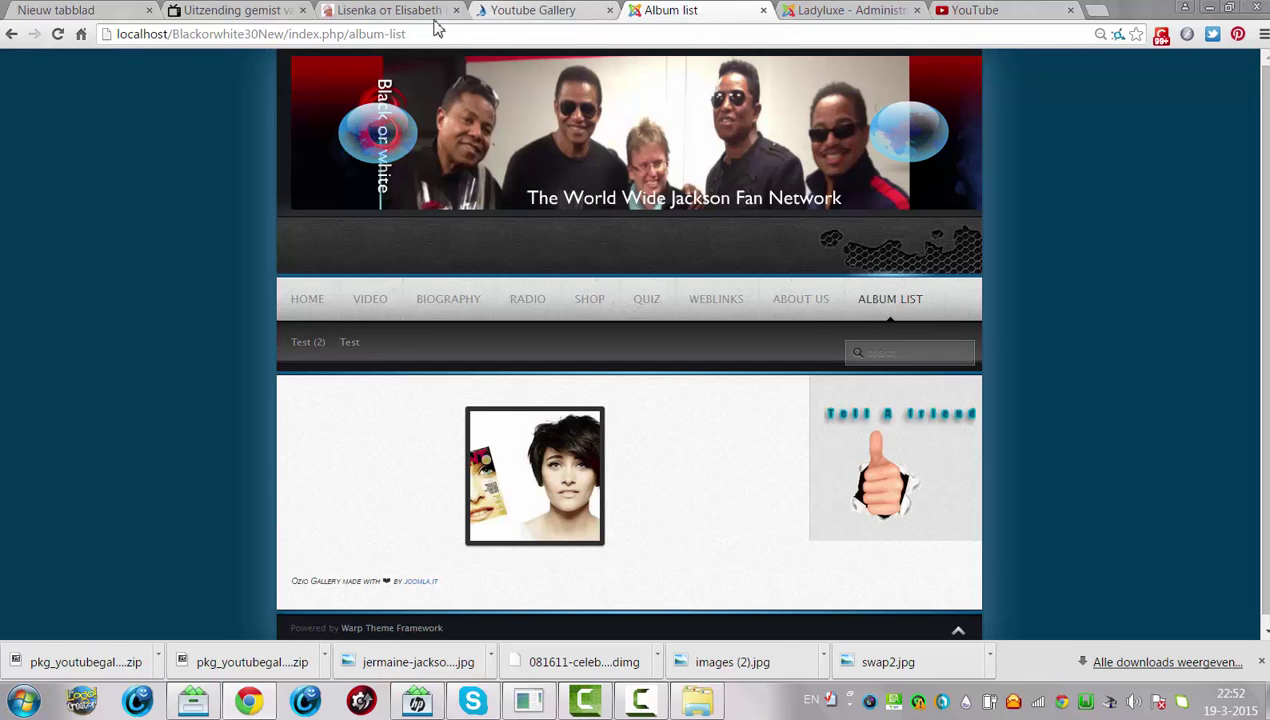
left_click(175, 35)
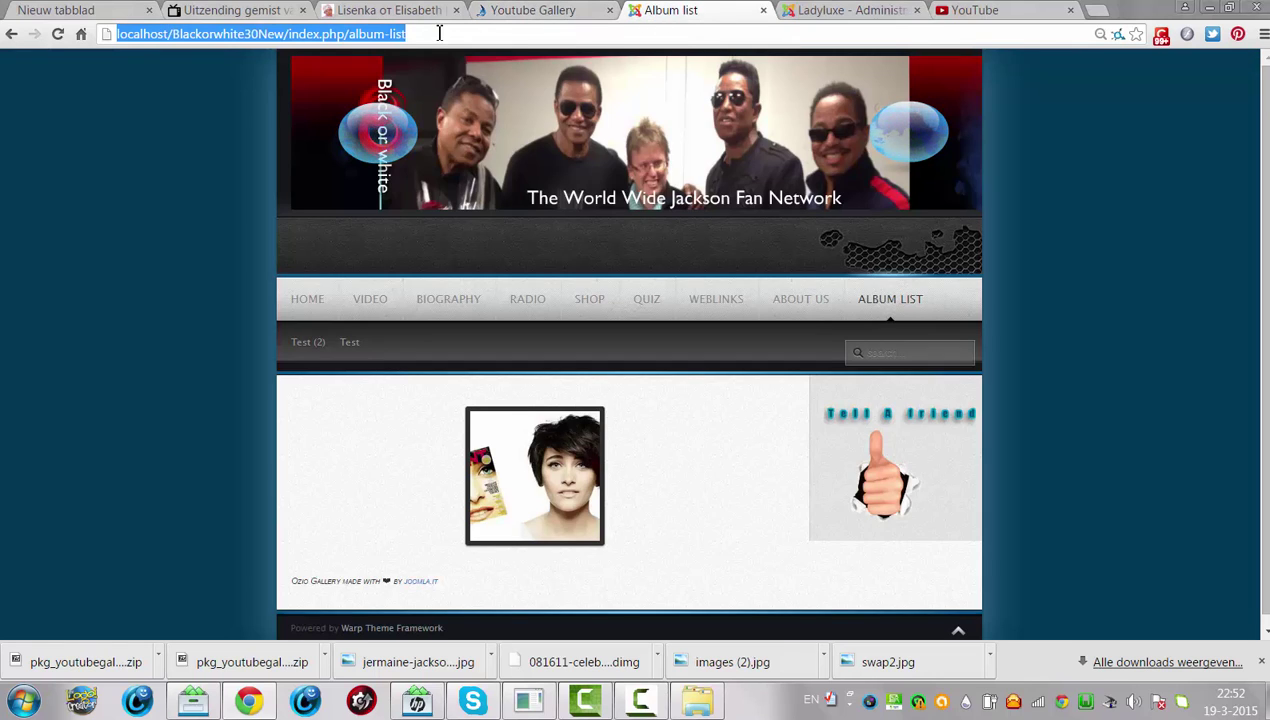
left_click(175, 35)
key("shift+End")
key("BackSpace")
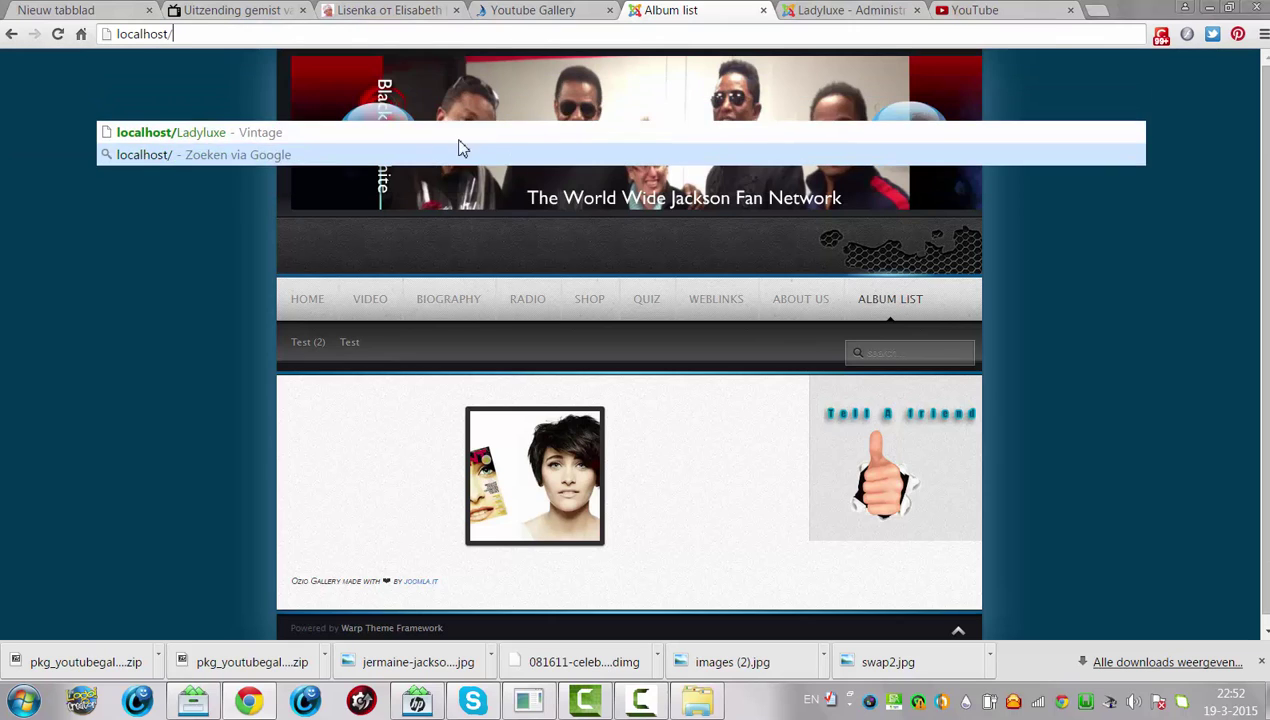
left_click(275, 131)
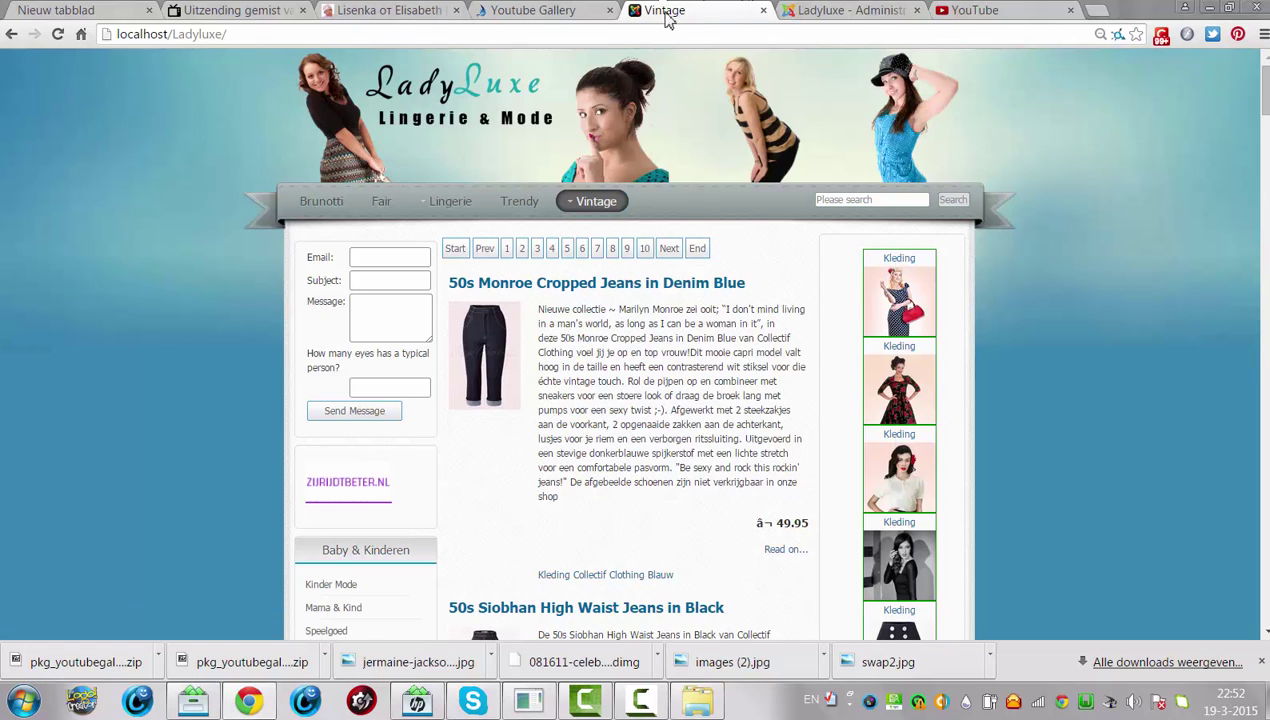
left_click(806, 17)
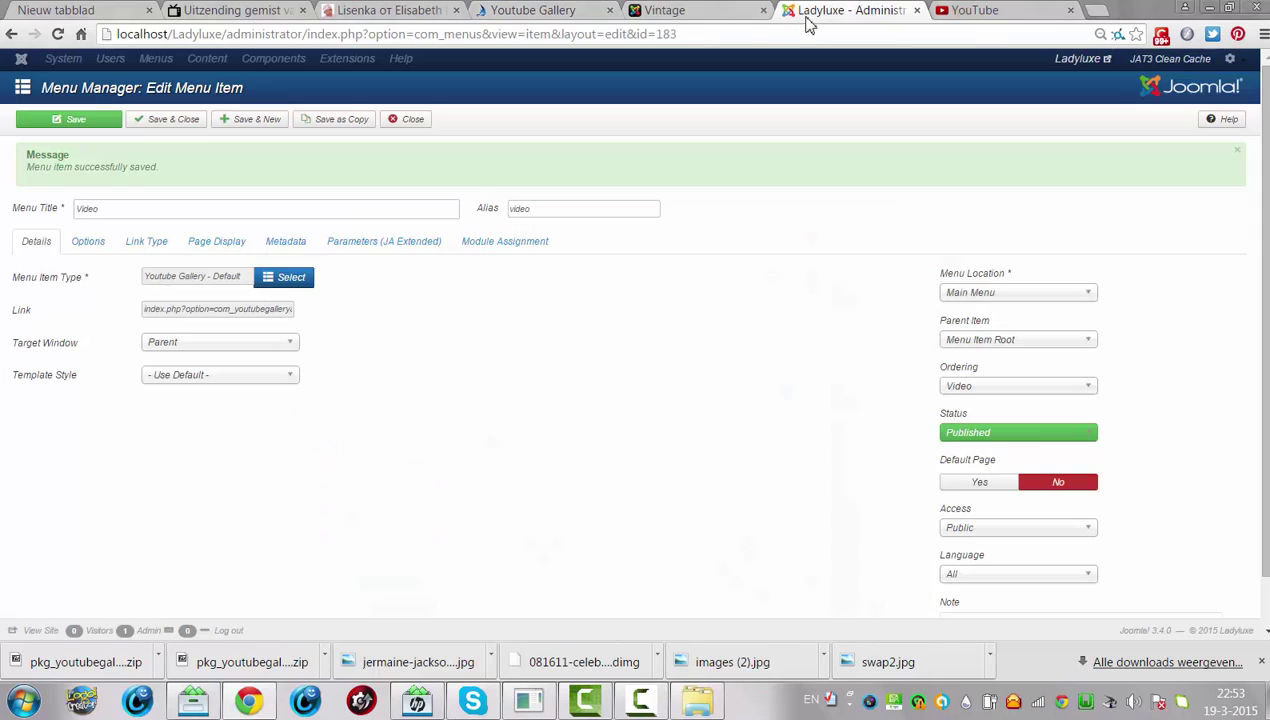
scroll(1264, 160, "down", 2)
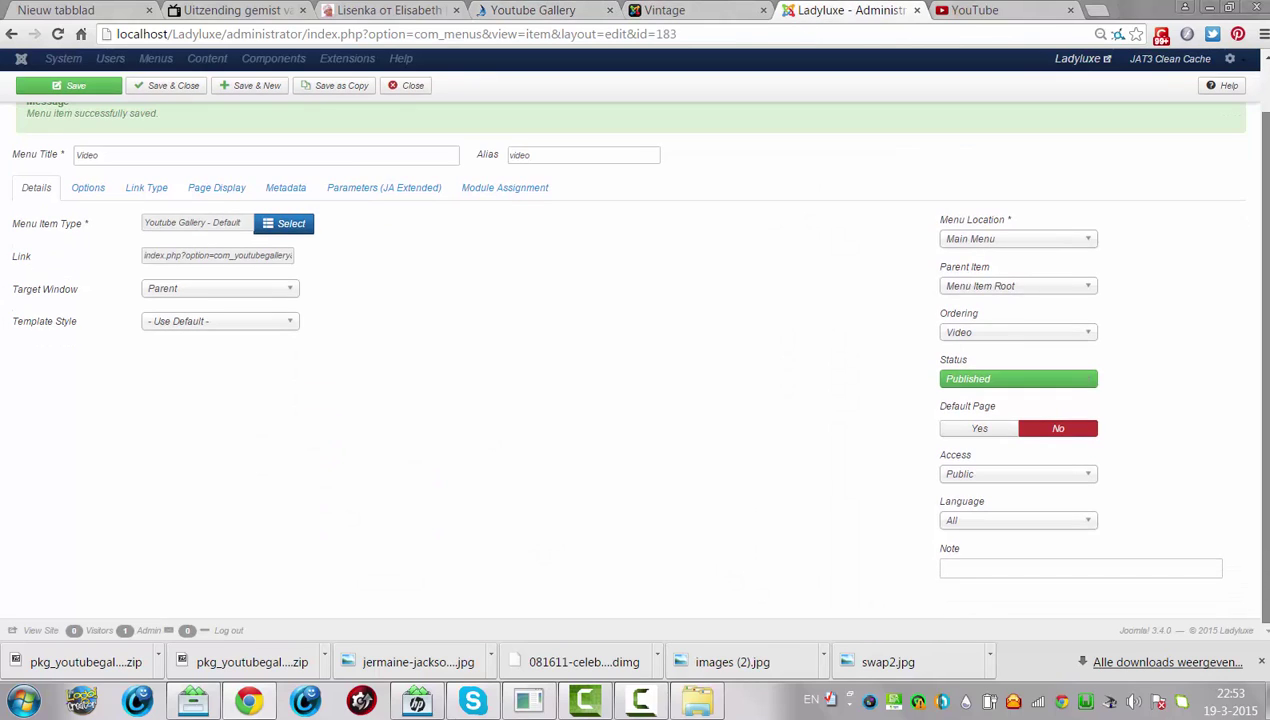
scroll(1264, 160, "up", 2)
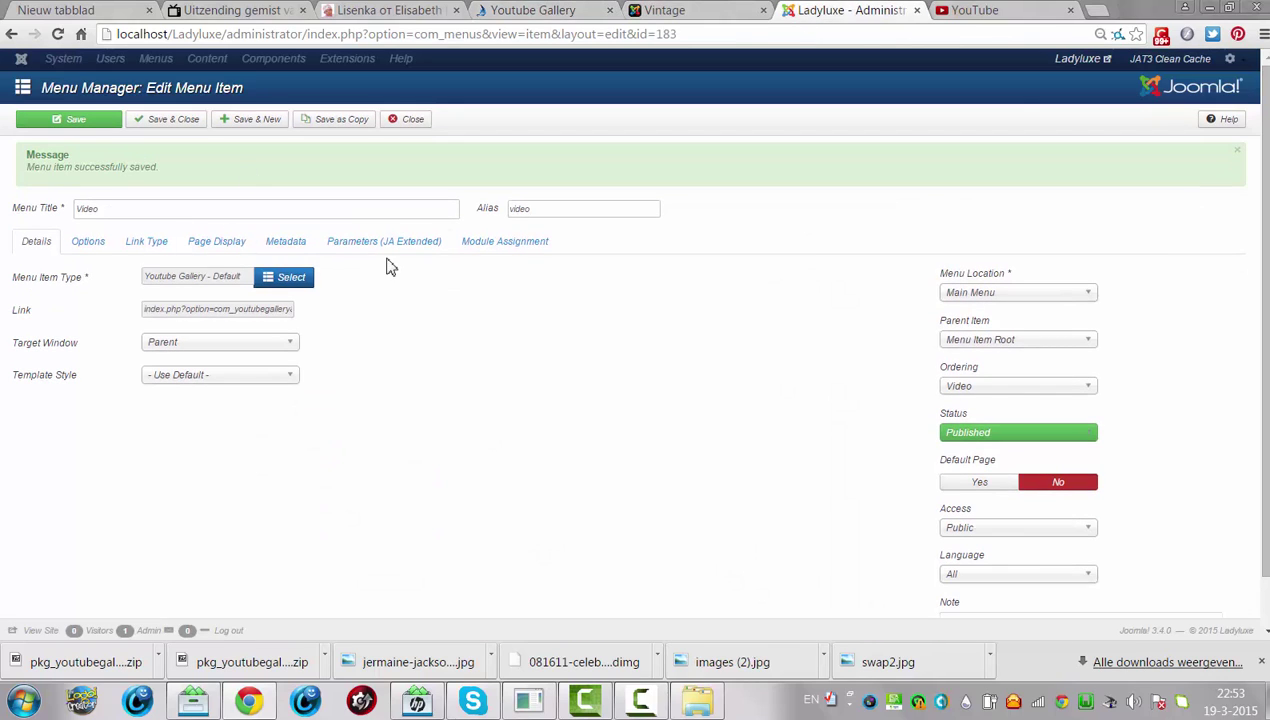
left_click(540, 246)
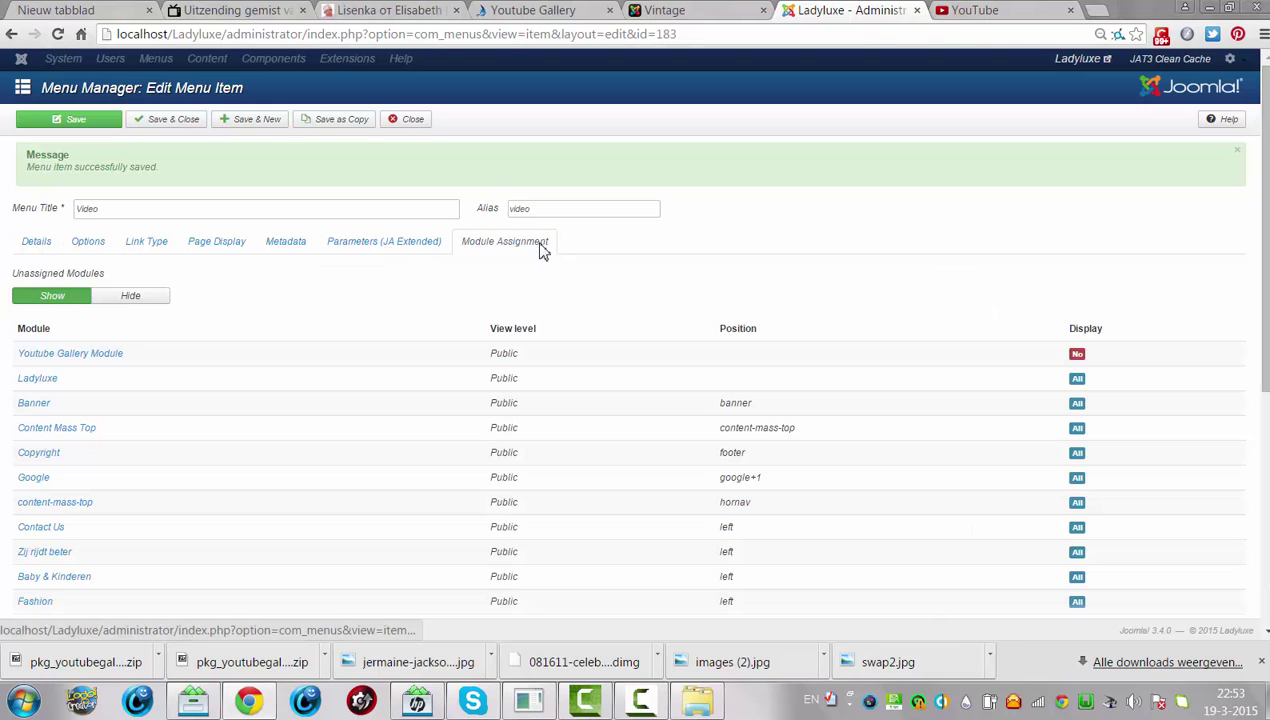
scroll(540, 246, "down", 3)
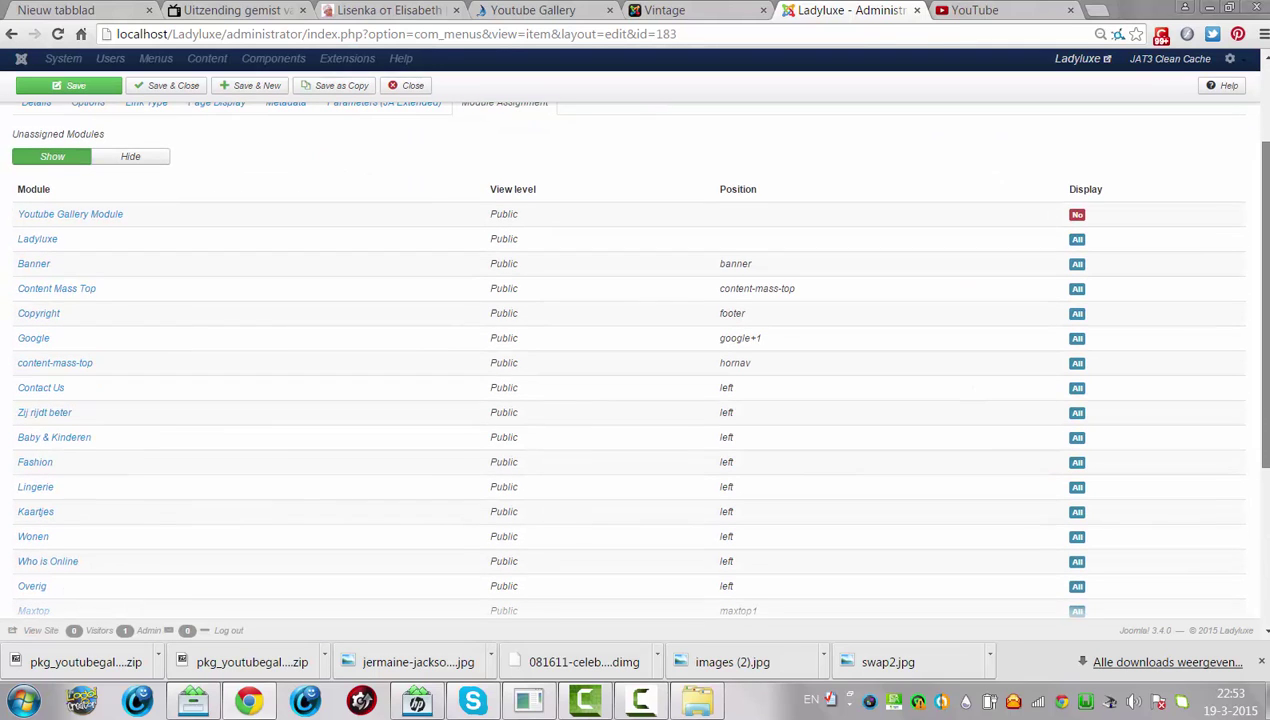
scroll(1205, 360, "down", 2)
scroll(1205, 360, "up", 4)
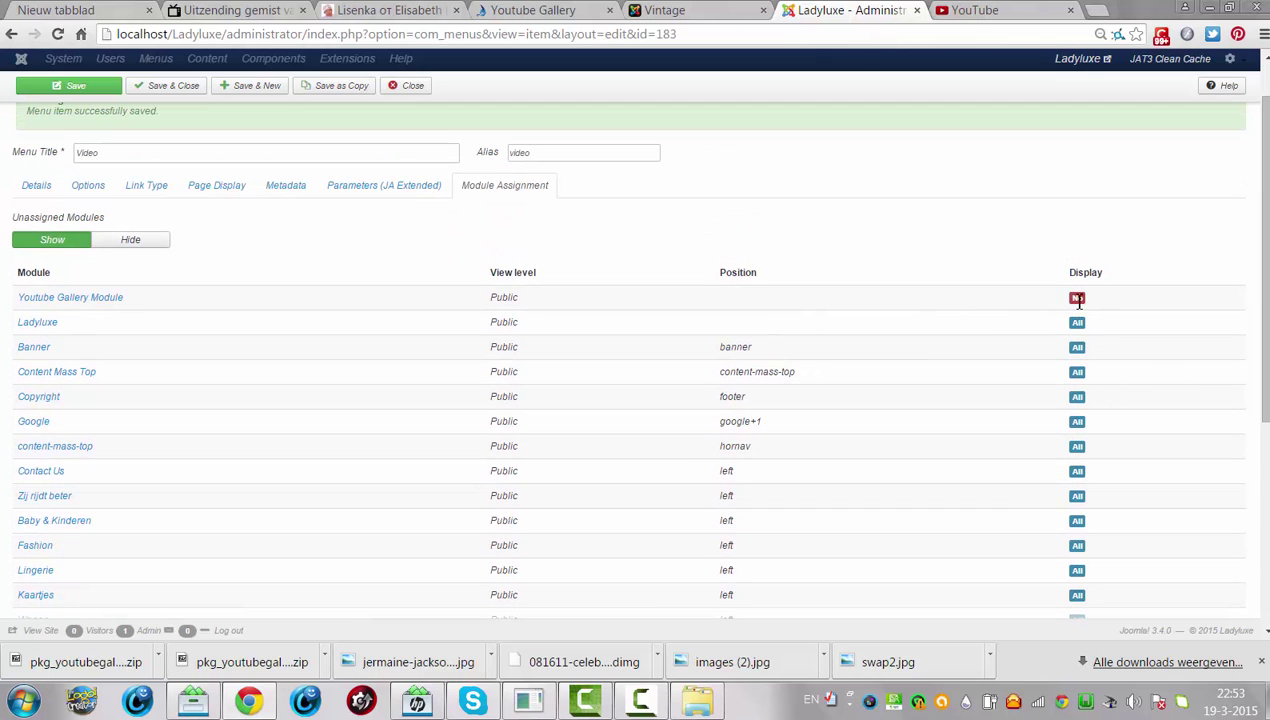
scroll(1085, 300, "down", 5)
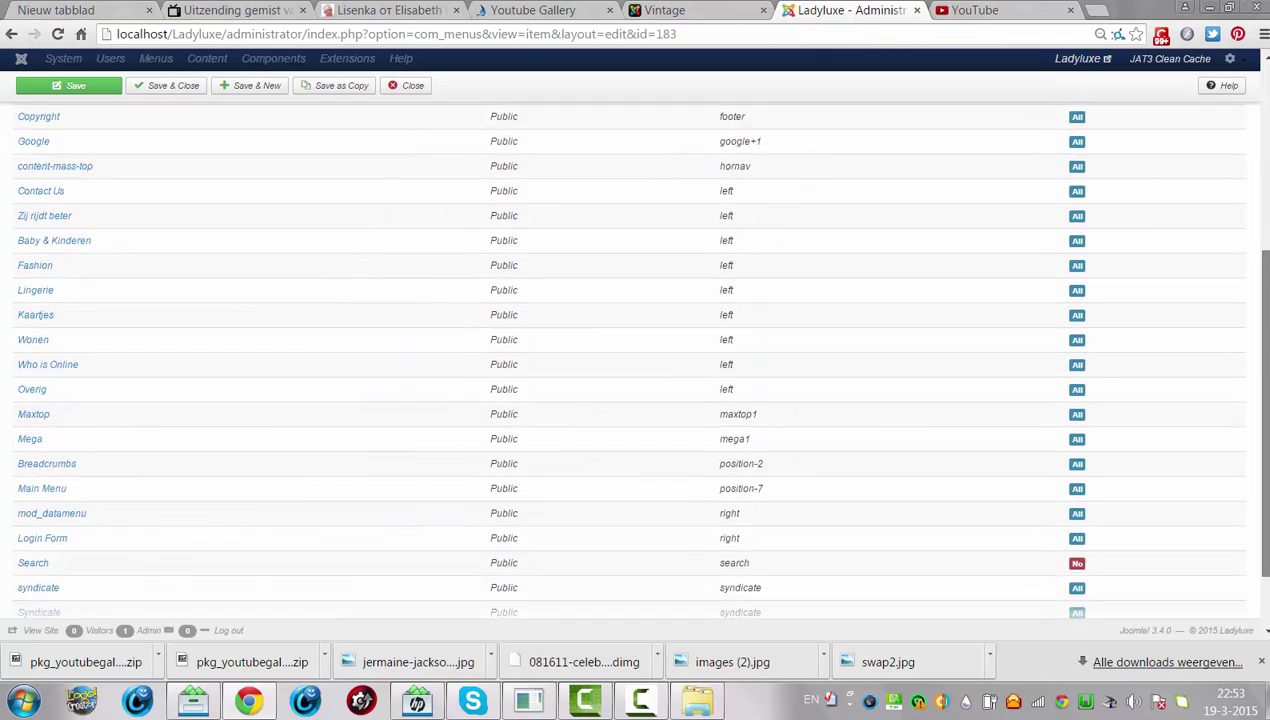
scroll(1085, 300, "up", 5)
scroll(40, 205, "up", 1)
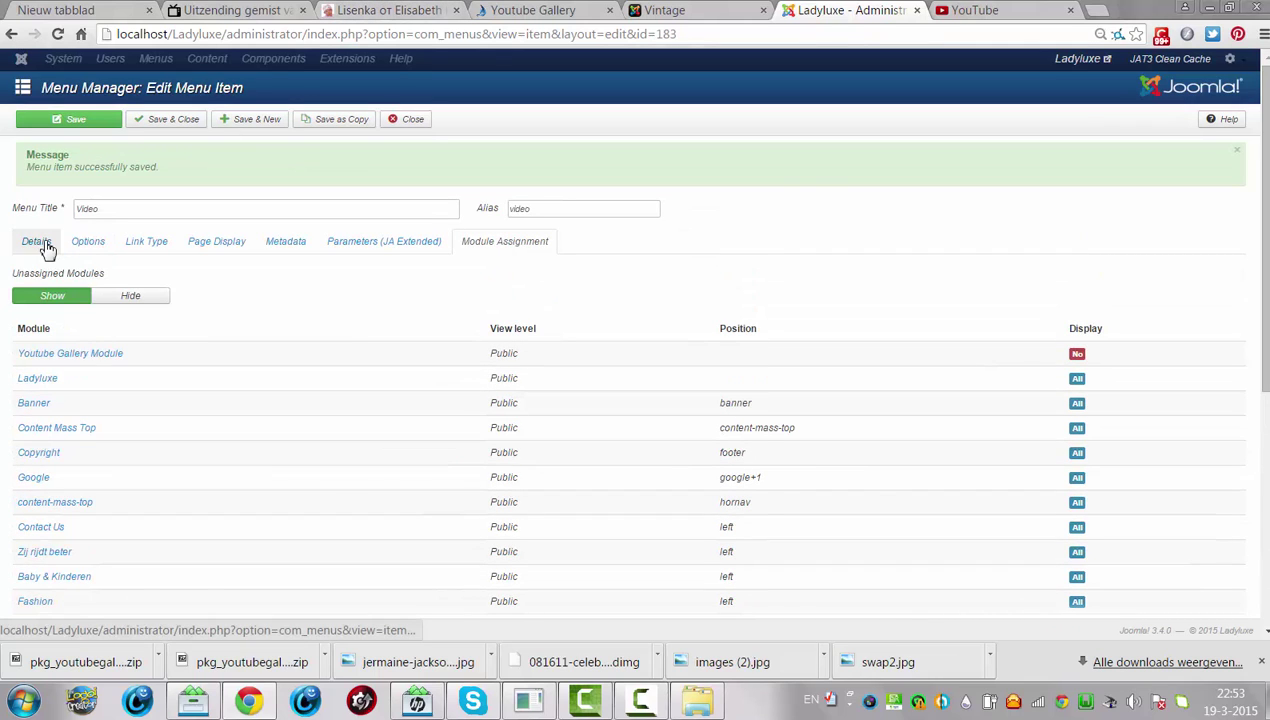
- Set the Video item's Default Page to Yes, keeping Menu Item Root as parent, and save
left_click(52, 245)
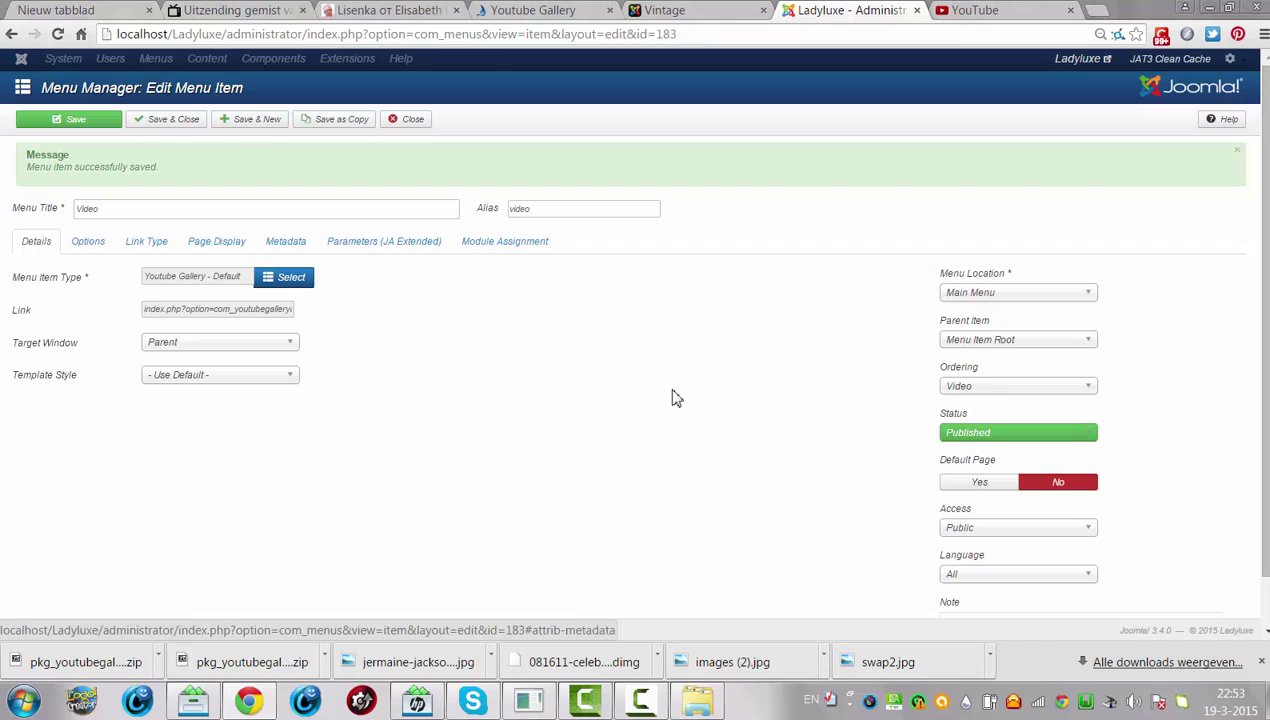
left_click(1038, 341)
left_click(1038, 341)
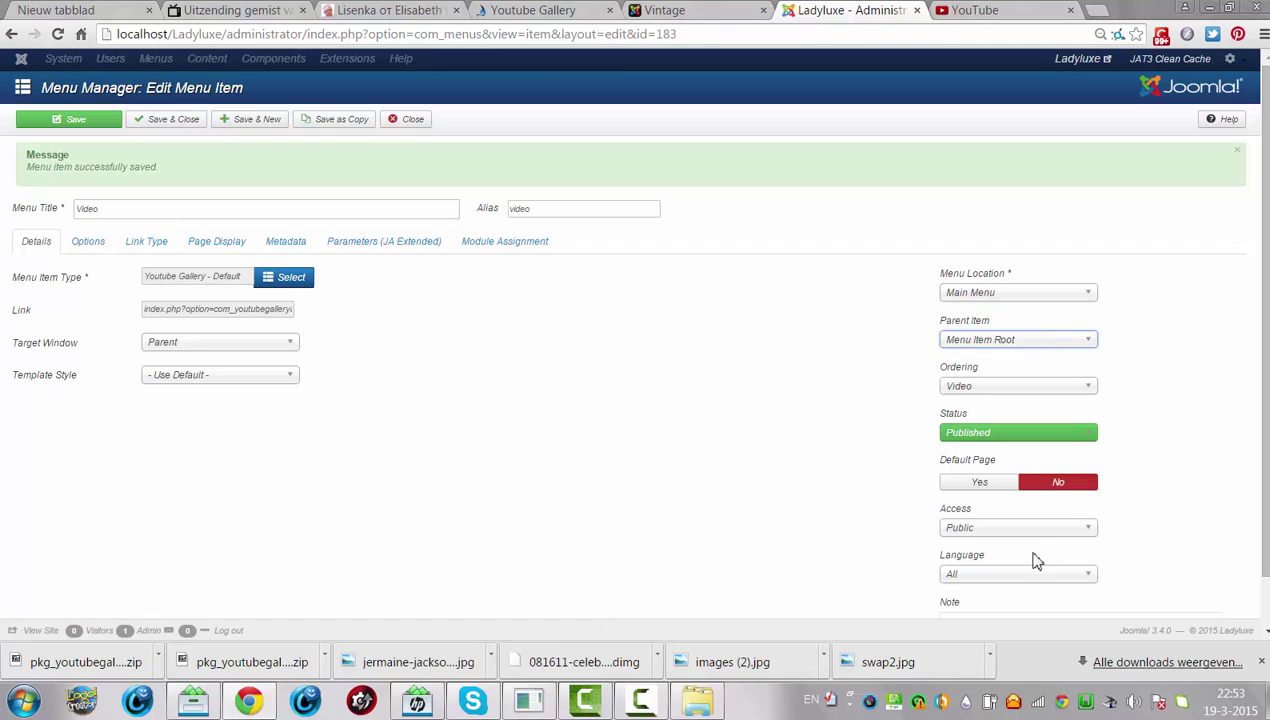
left_click(985, 482)
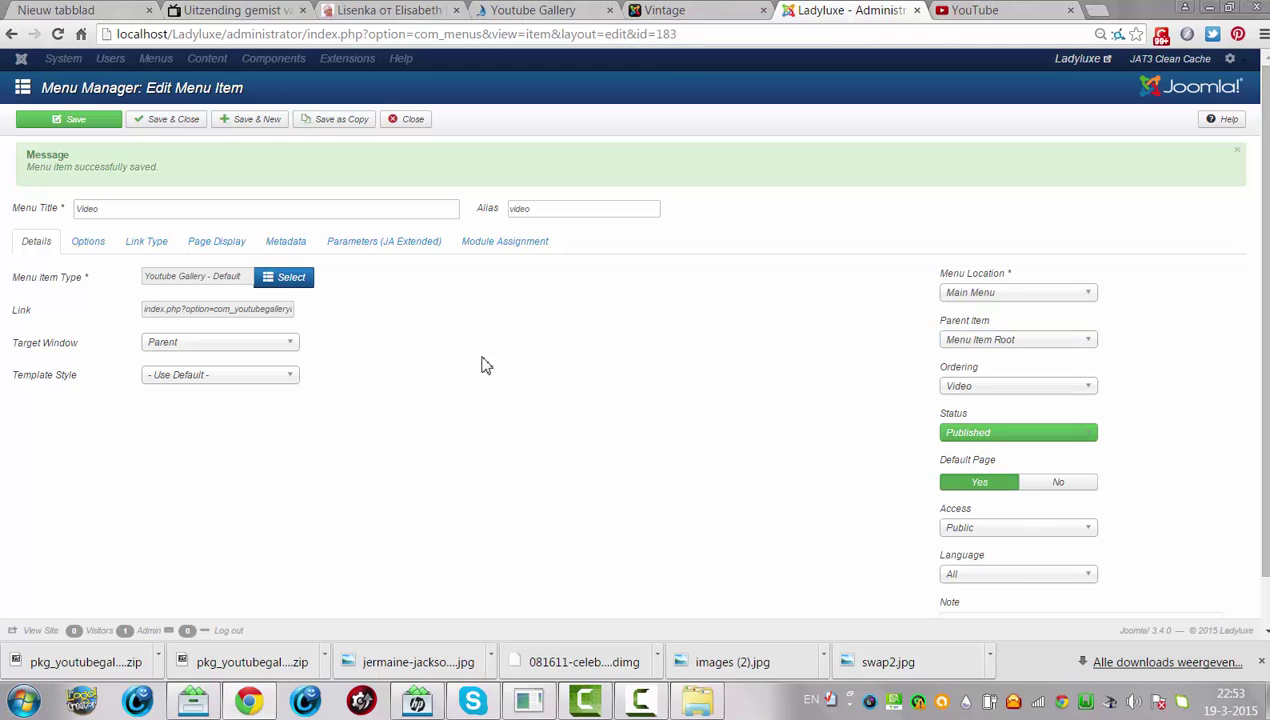
left_click(64, 122)
- Reload the site's front end to check the new Video default page
left_click(660, 12)
left_click(248, 38)
key("Return")
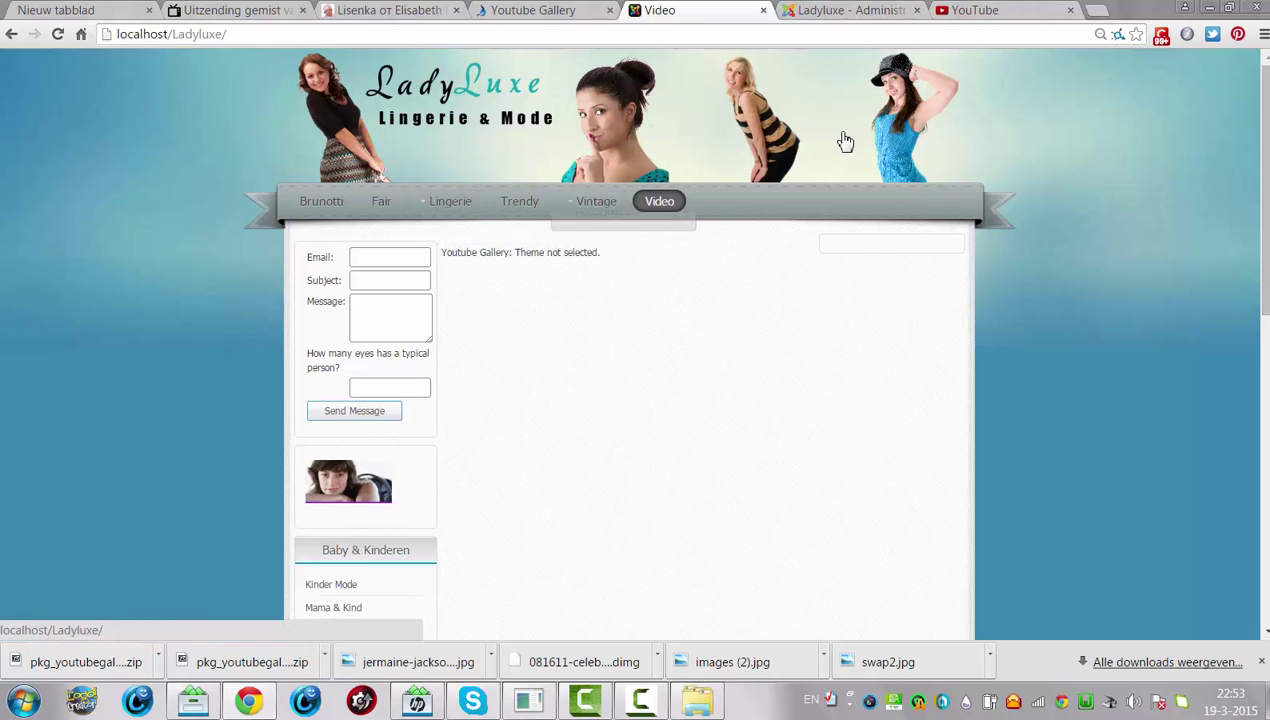
left_click(988, 16)
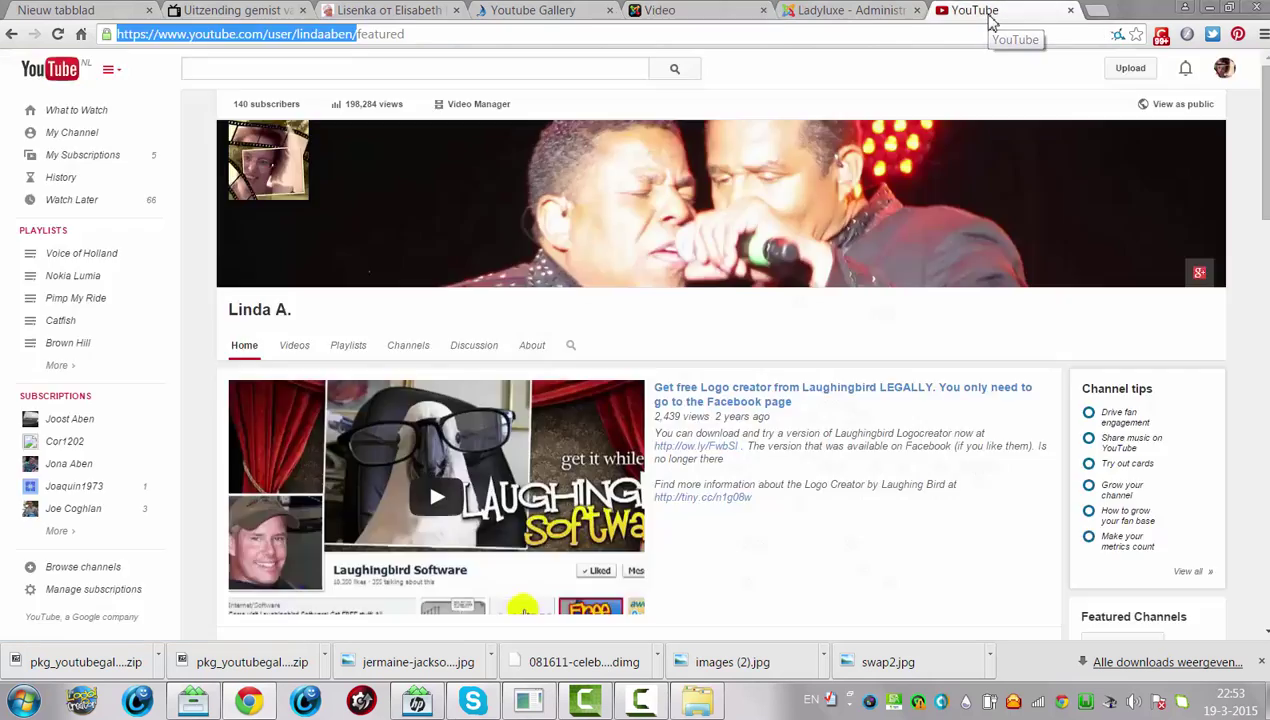
left_click(840, 11)
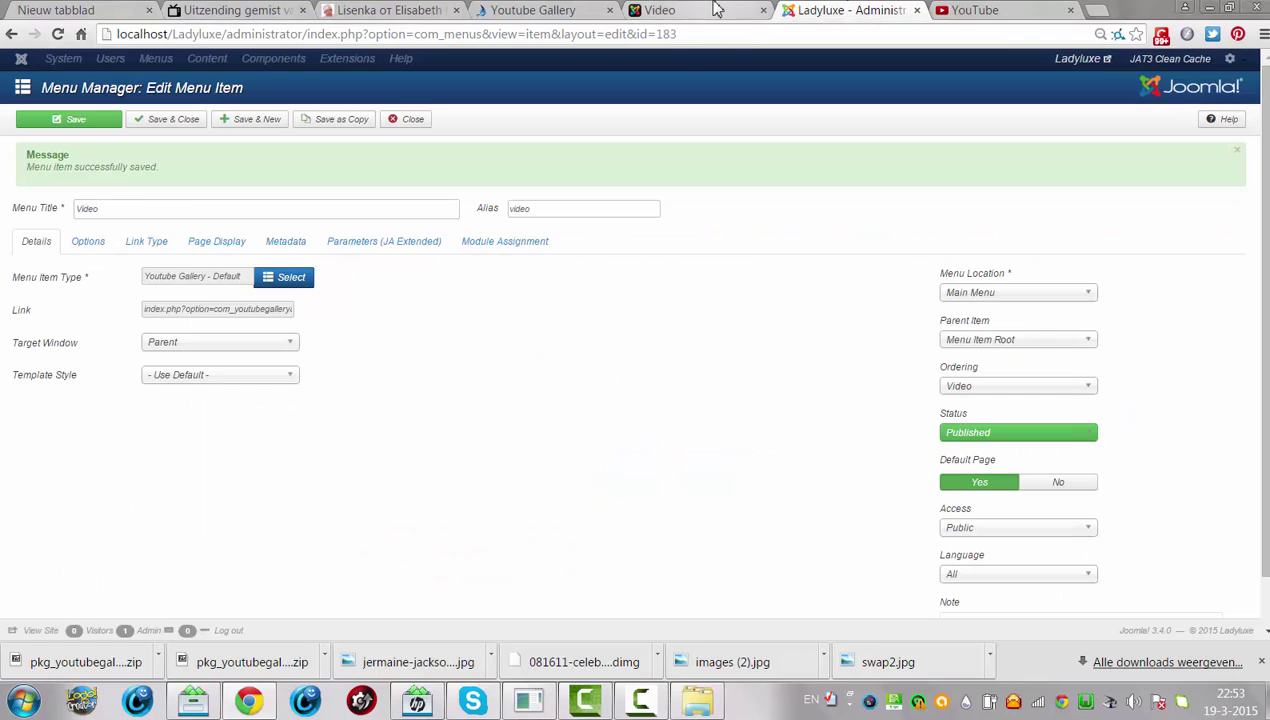
- Set the Video item's Template Style to protostar - Default and save
left_click(272, 380)
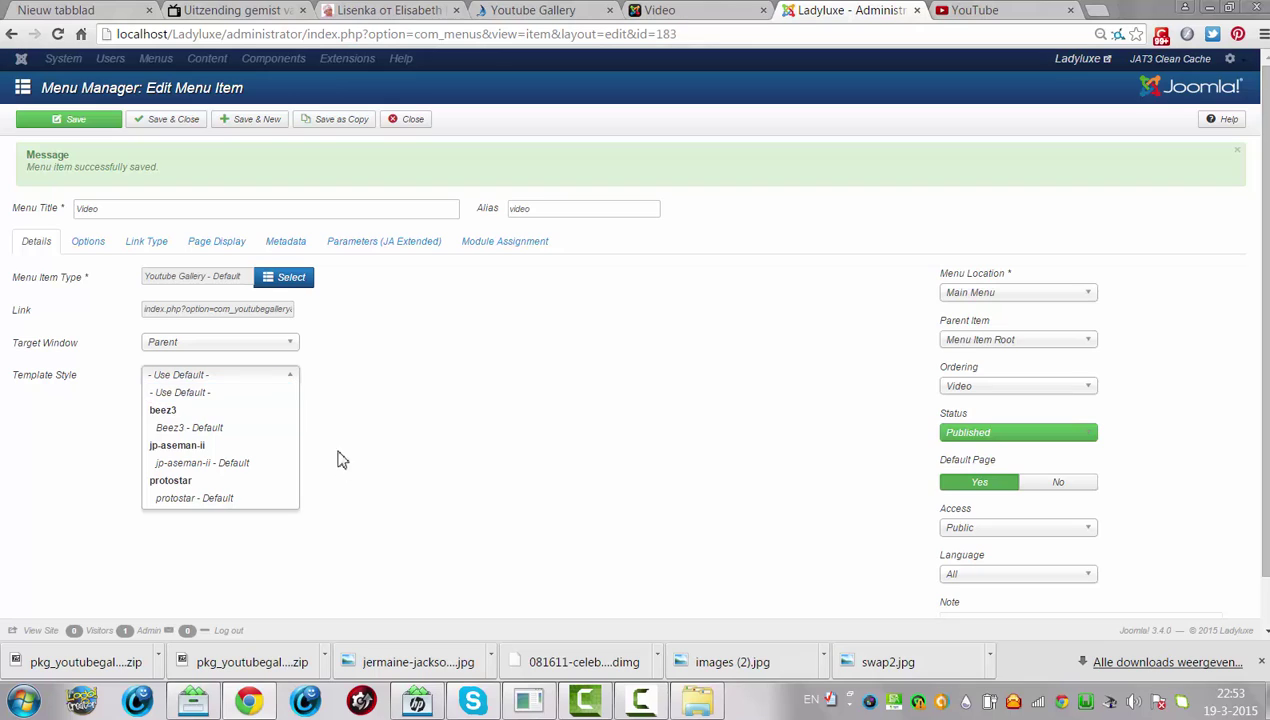
left_click(203, 505)
left_click(96, 124)
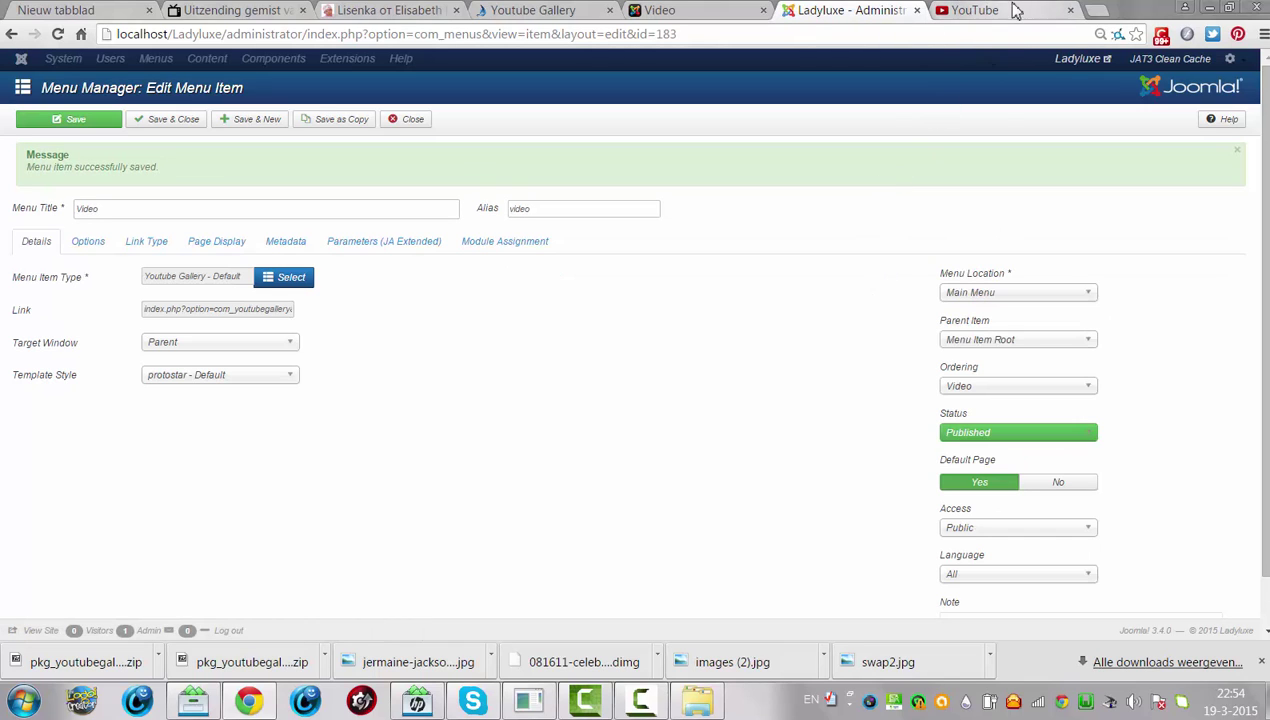
- Review the Link Type, Page Display, Metadata and JA Extended Parameters settings
left_click(147, 243)
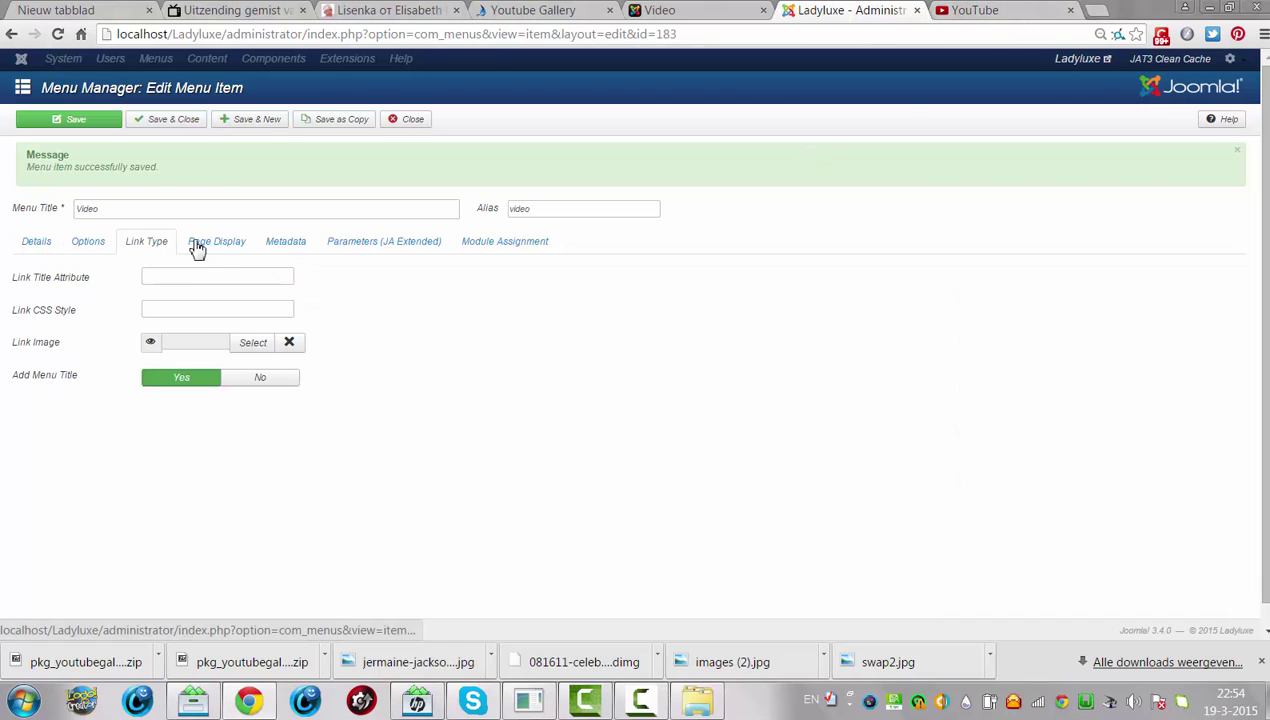
left_click(226, 248)
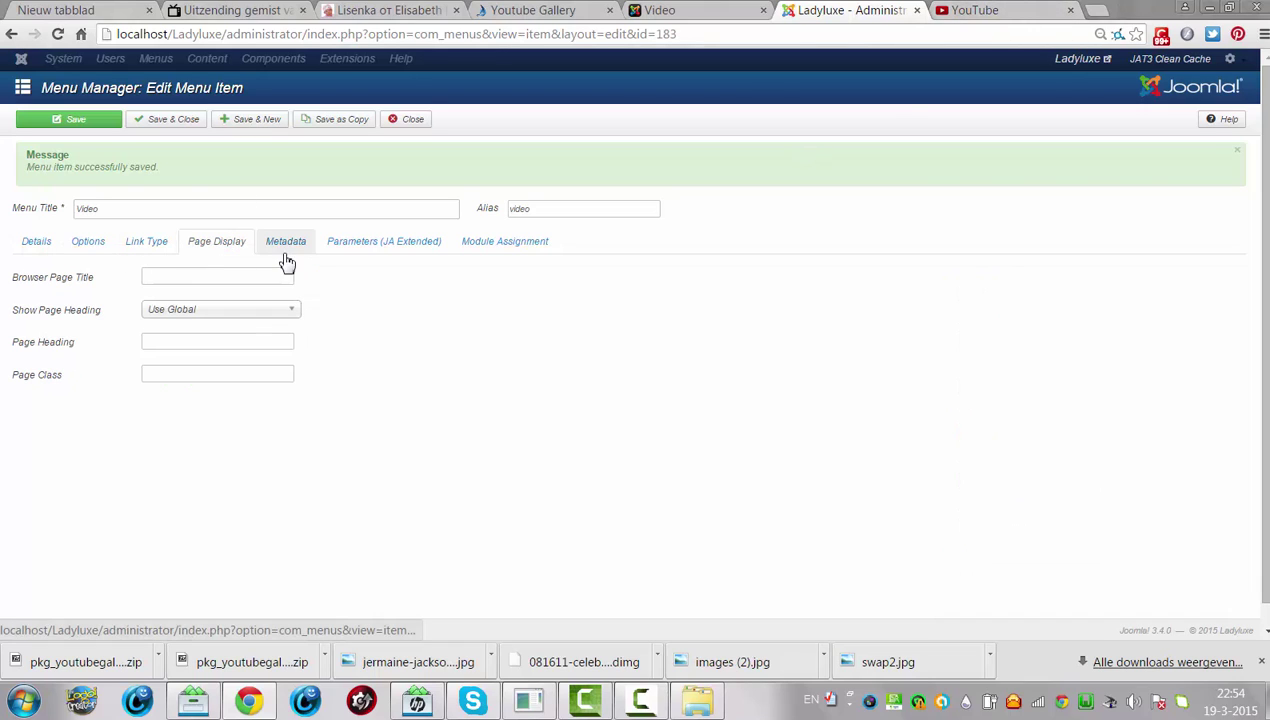
left_click(285, 256)
left_click(405, 253)
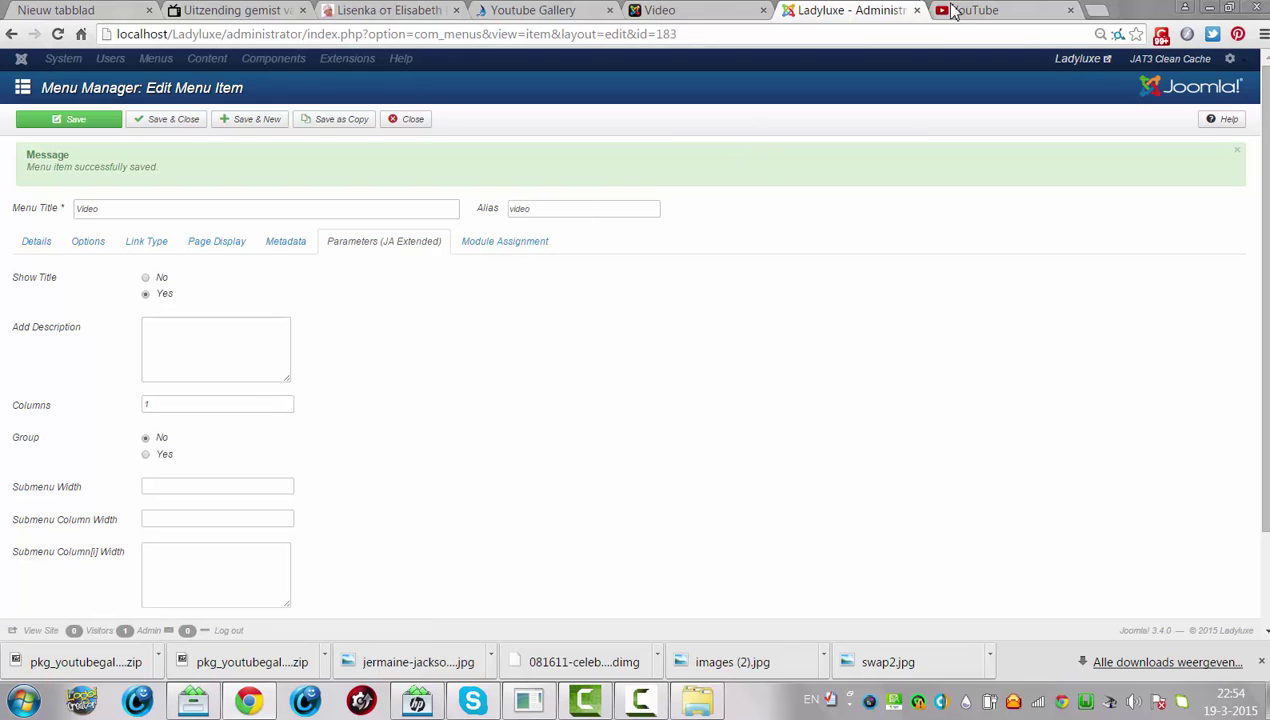
- Reload the front end, now showing 'Youtube Gallery: Theme not selected.' in a plain layout
left_click(672, 11)
left_click(678, 38)
key("Return")
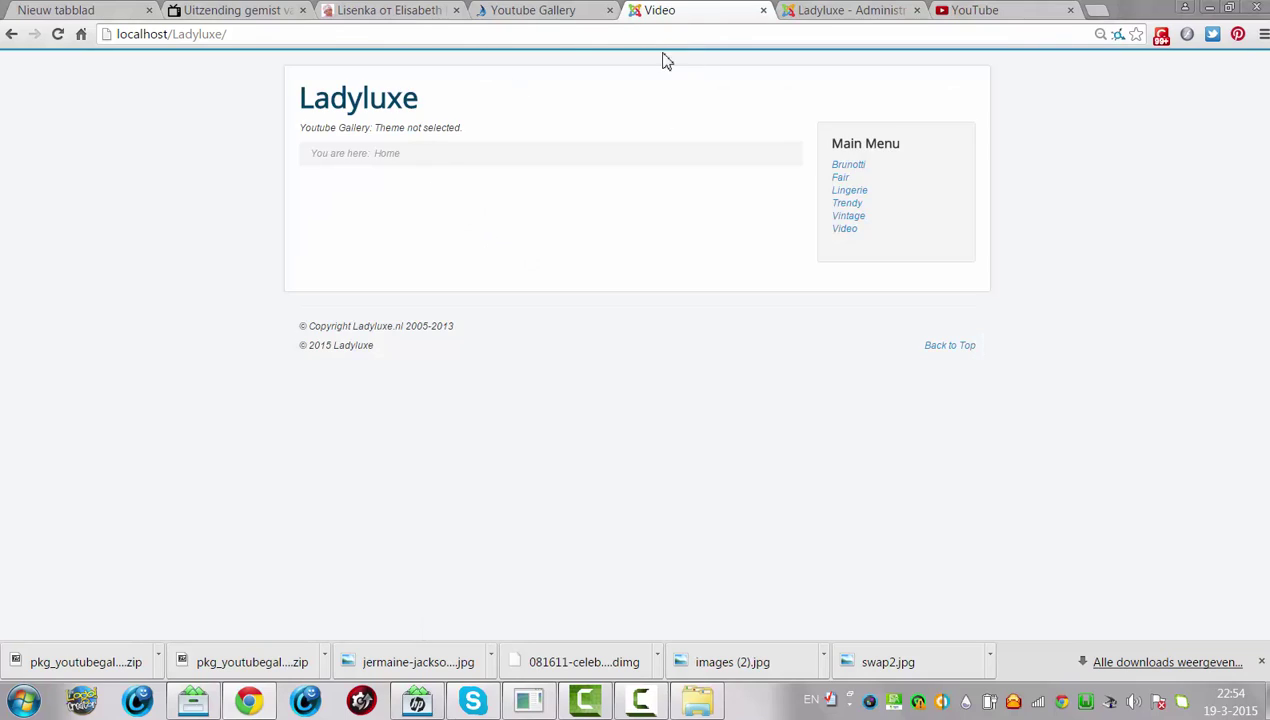
- Set the Video menu item's Template Style to jp-aseman-ii - Default and save
left_click(852, 12)
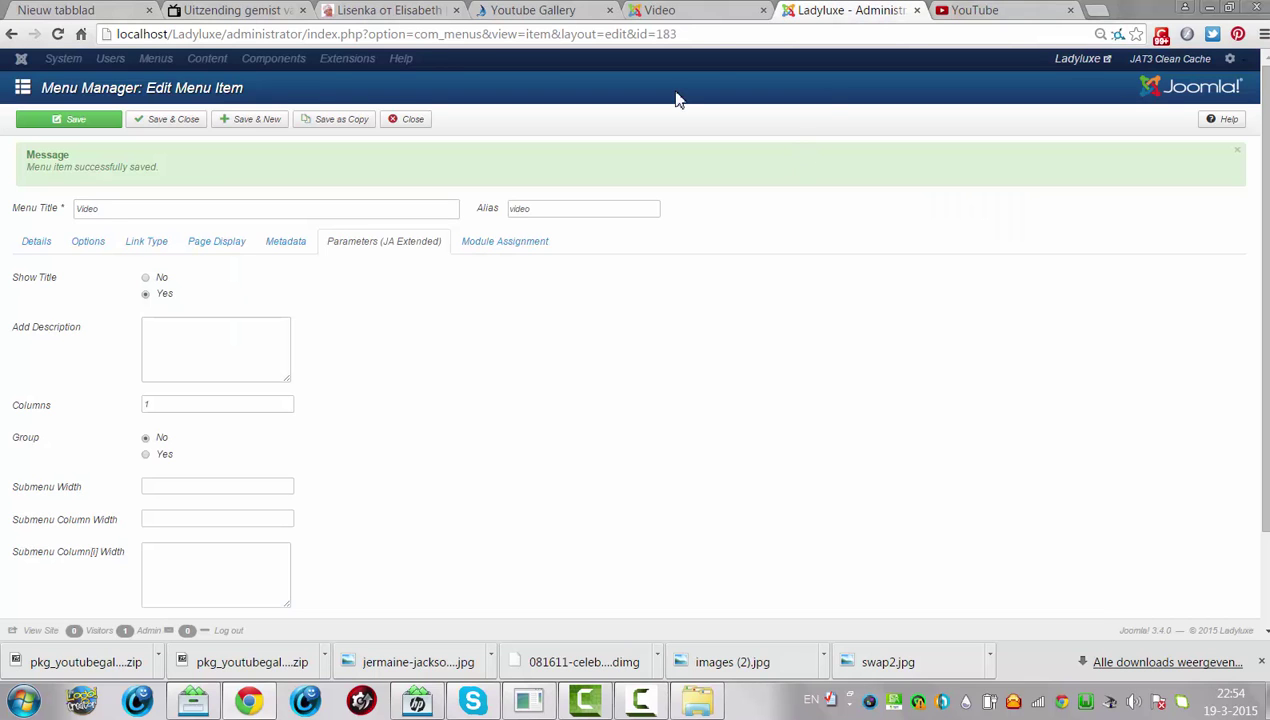
left_click(48, 243)
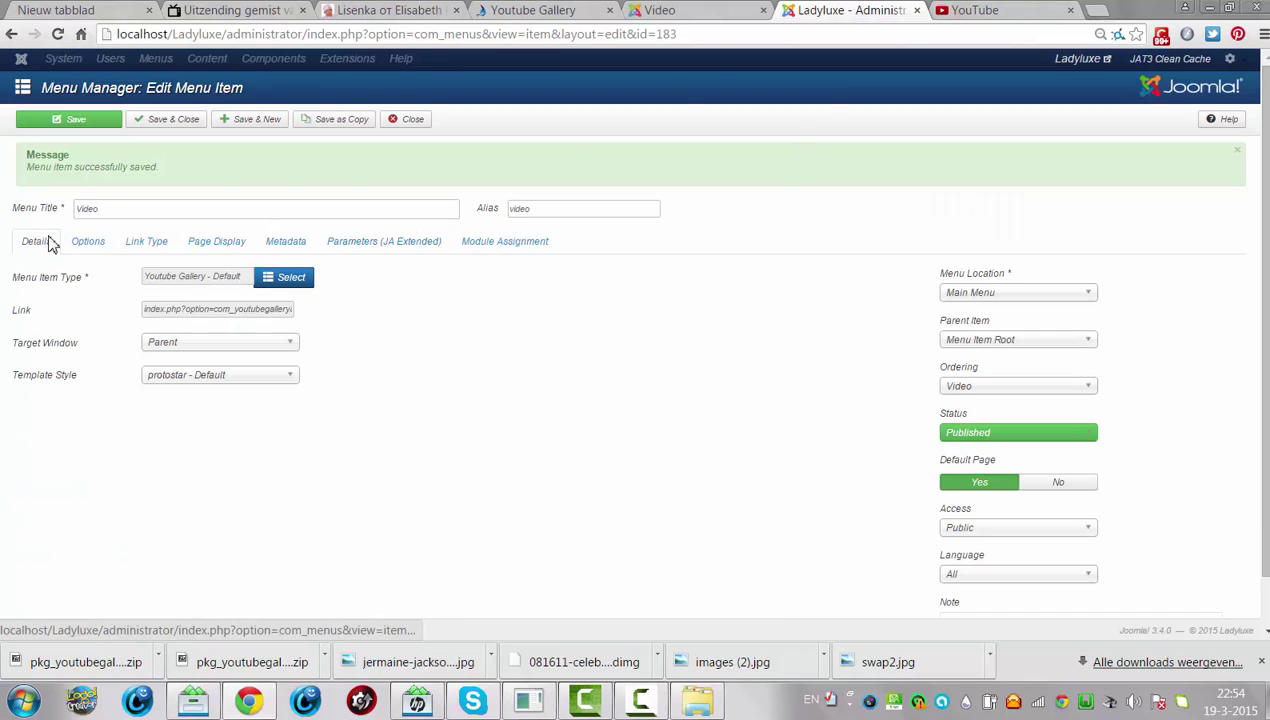
left_click(228, 377)
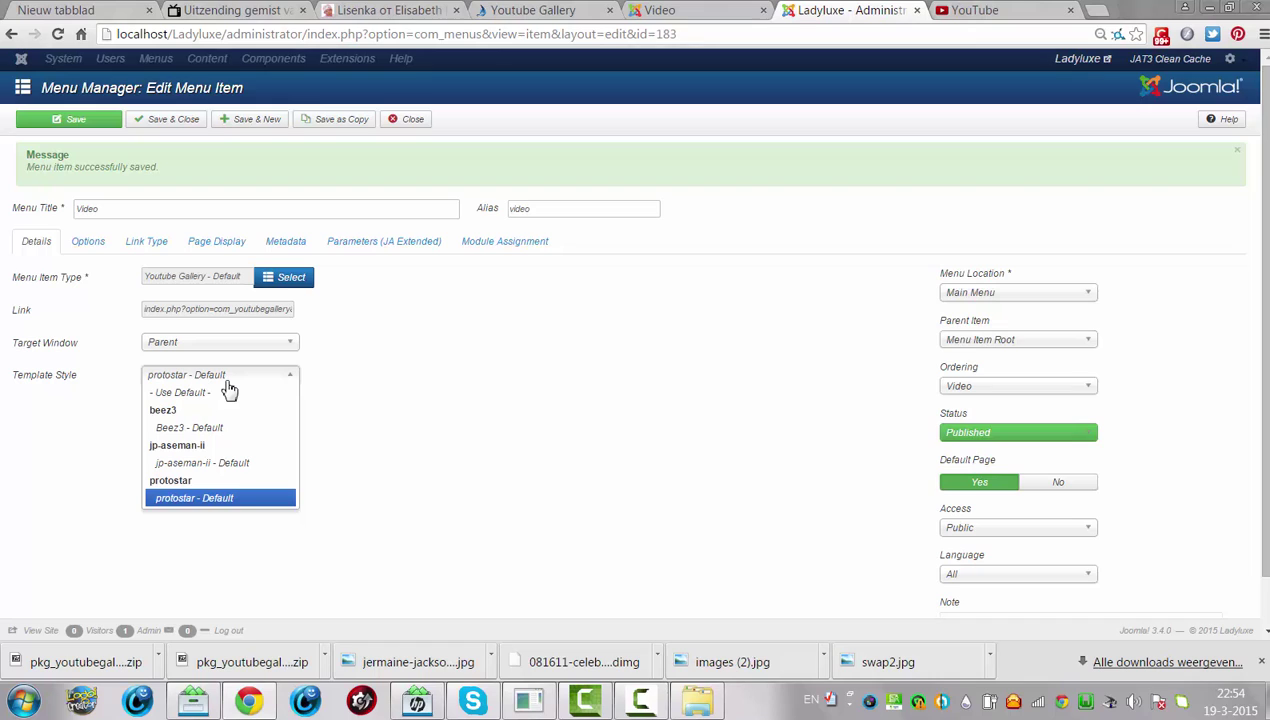
left_click(248, 465)
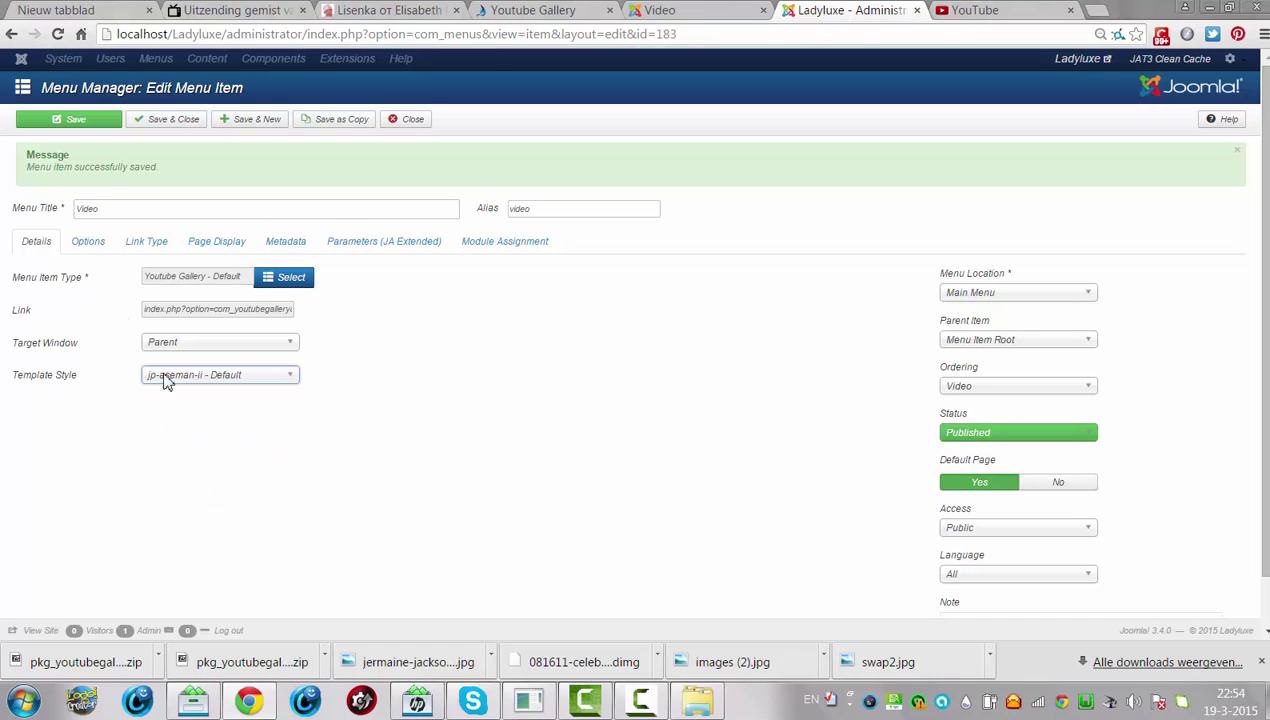
left_click(76, 116)
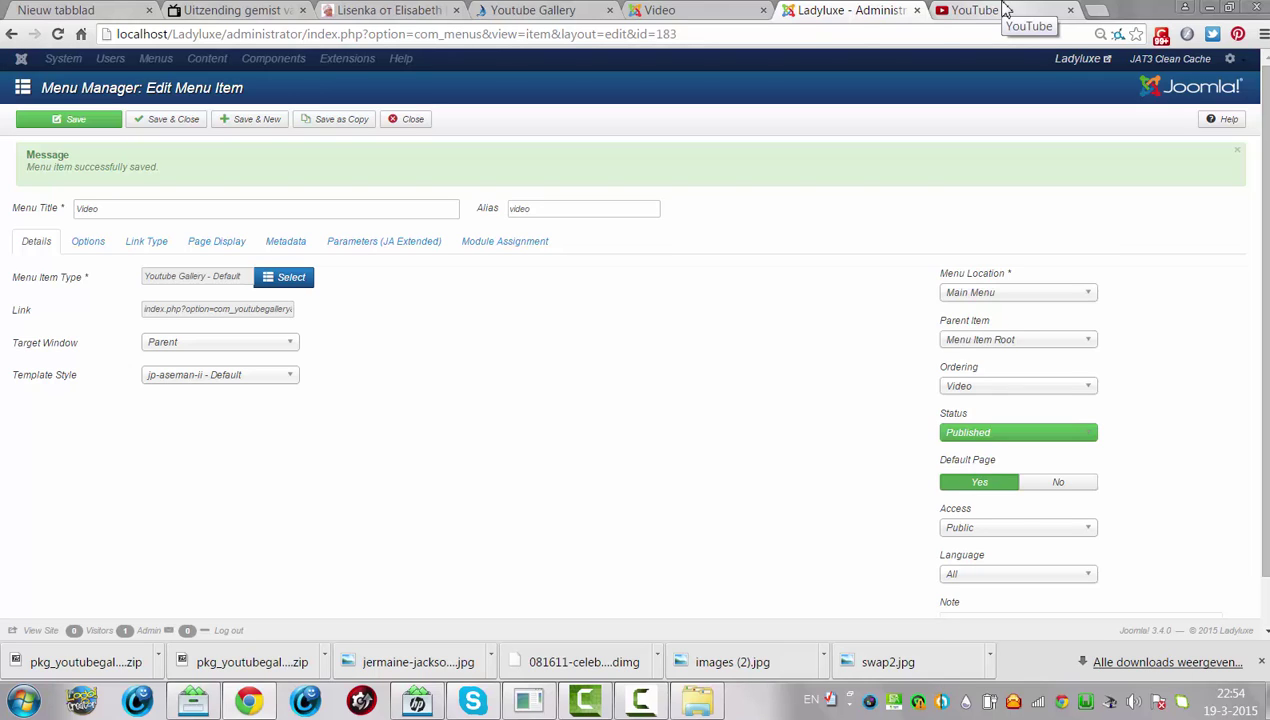
- Reload the site's front page to see the restored LadyLuxe design
left_click(670, 11)
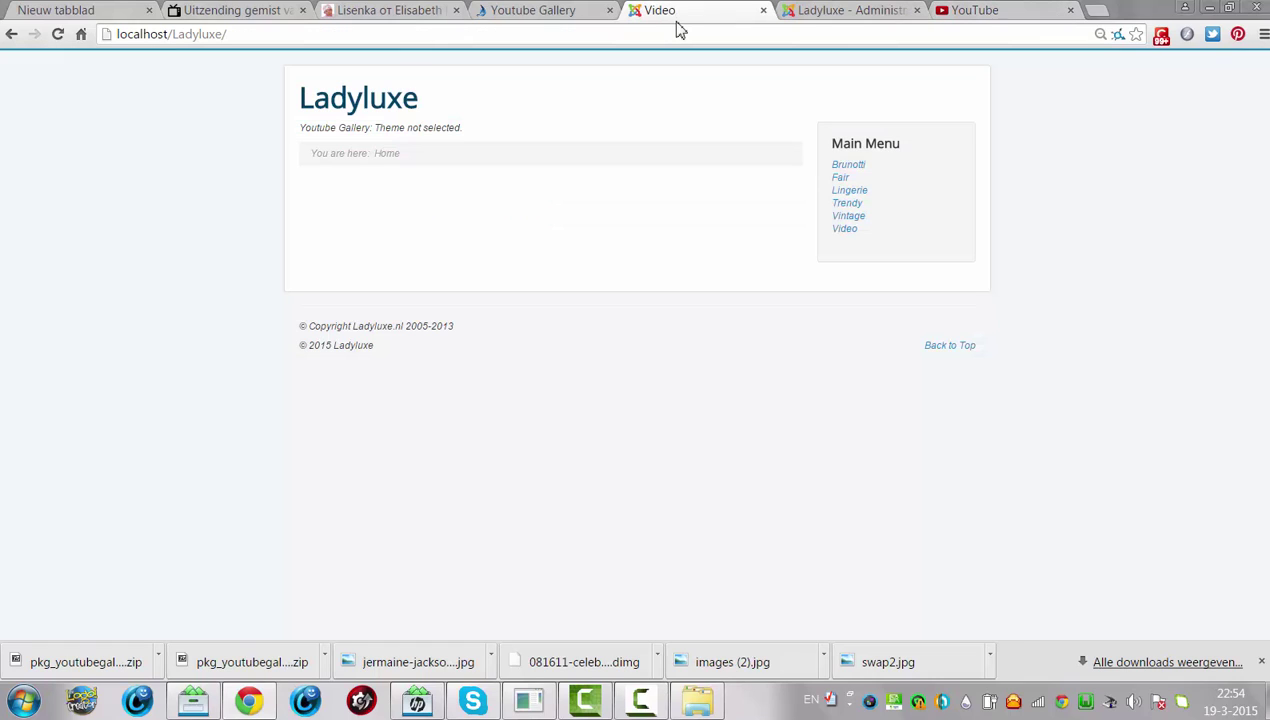
left_click(668, 40)
key("Return")
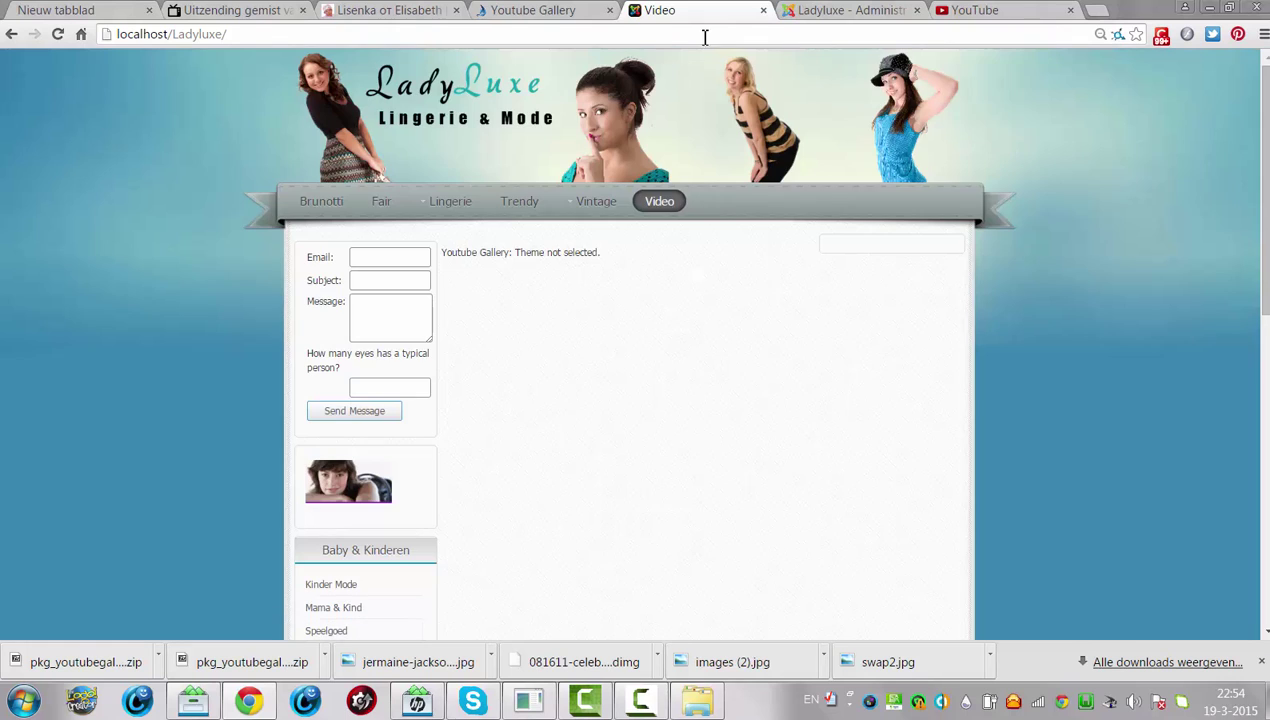
- Save & Close the Video menu item and go to Components > Youtube Gallery > Themes
left_click(850, 10)
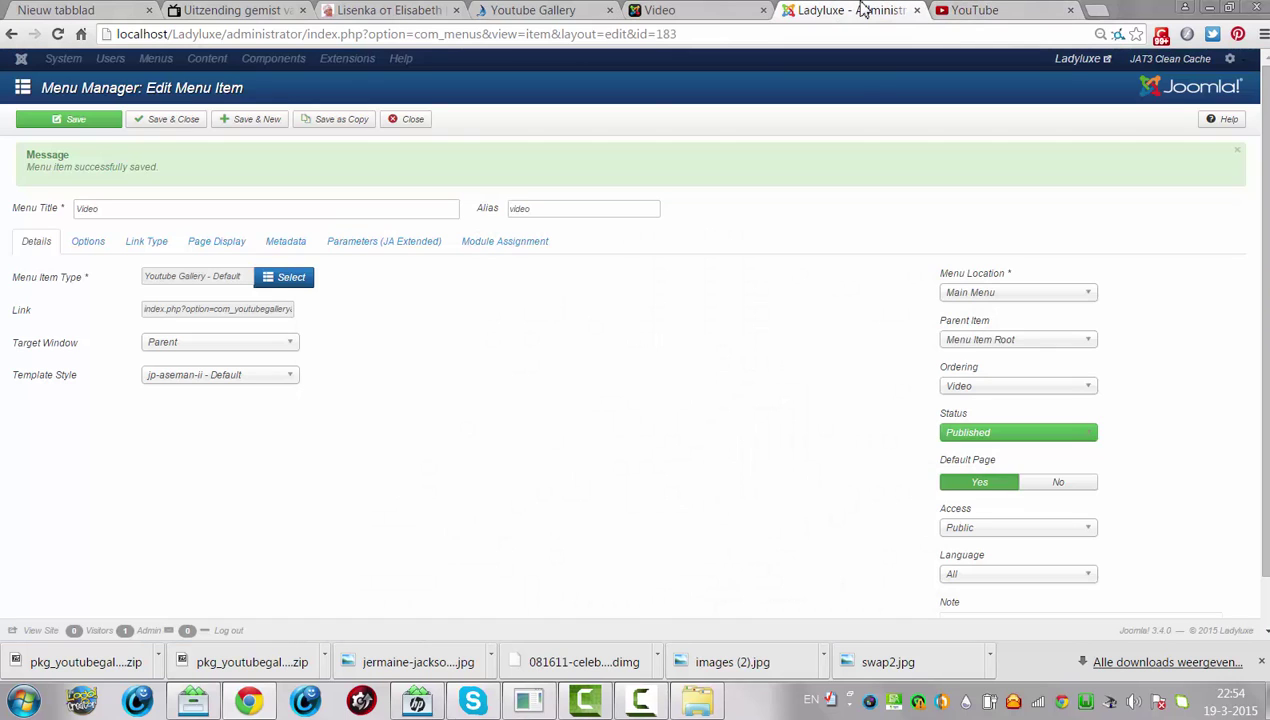
left_click(189, 119)
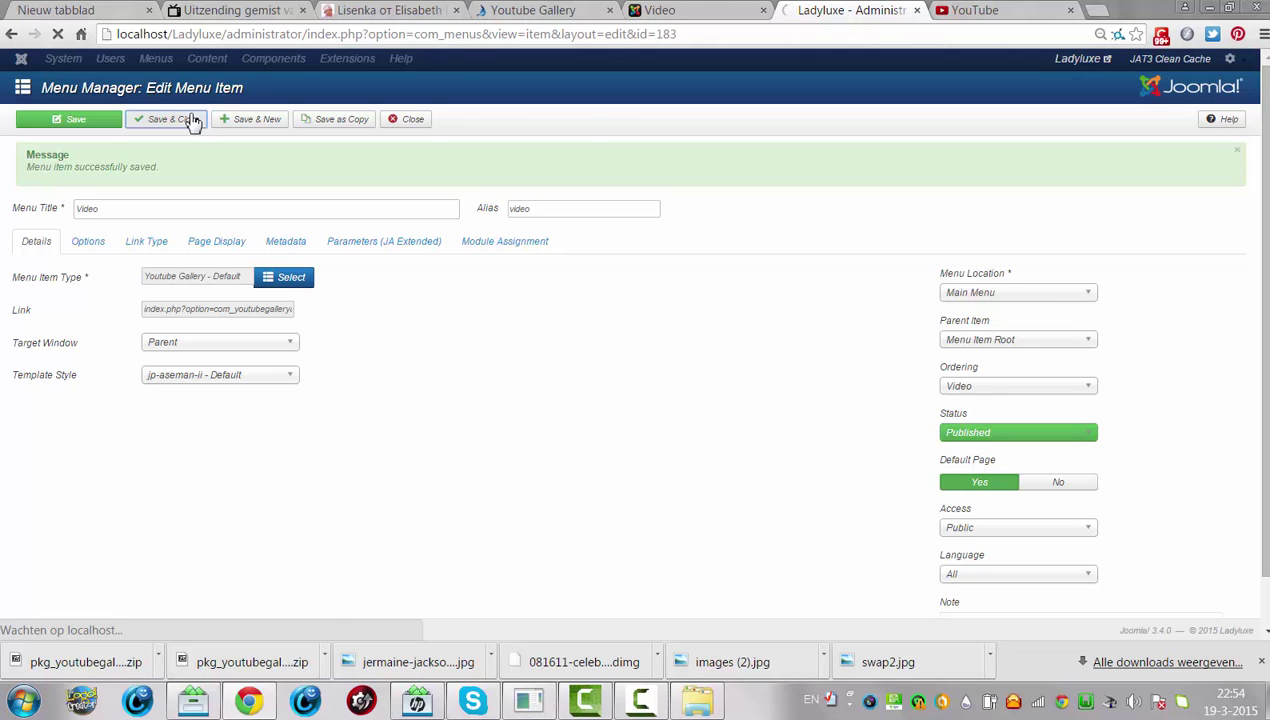
left_click(299, 62)
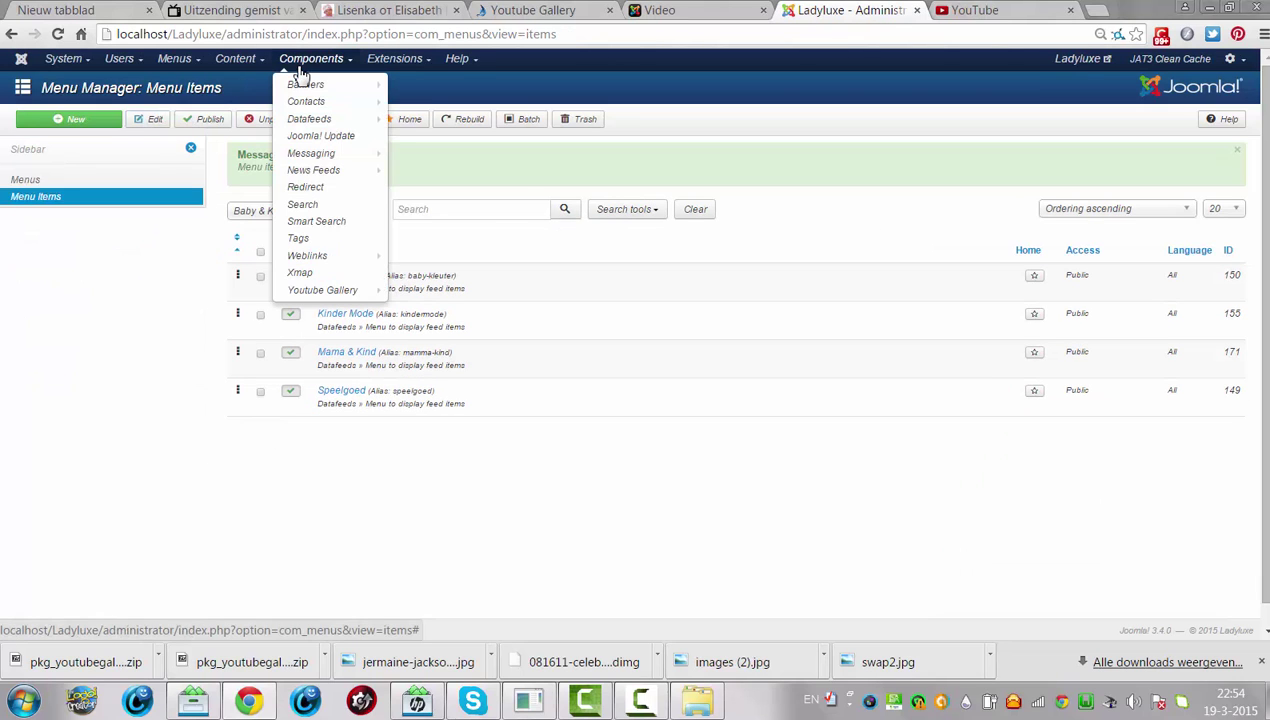
mouse_move(334, 292)
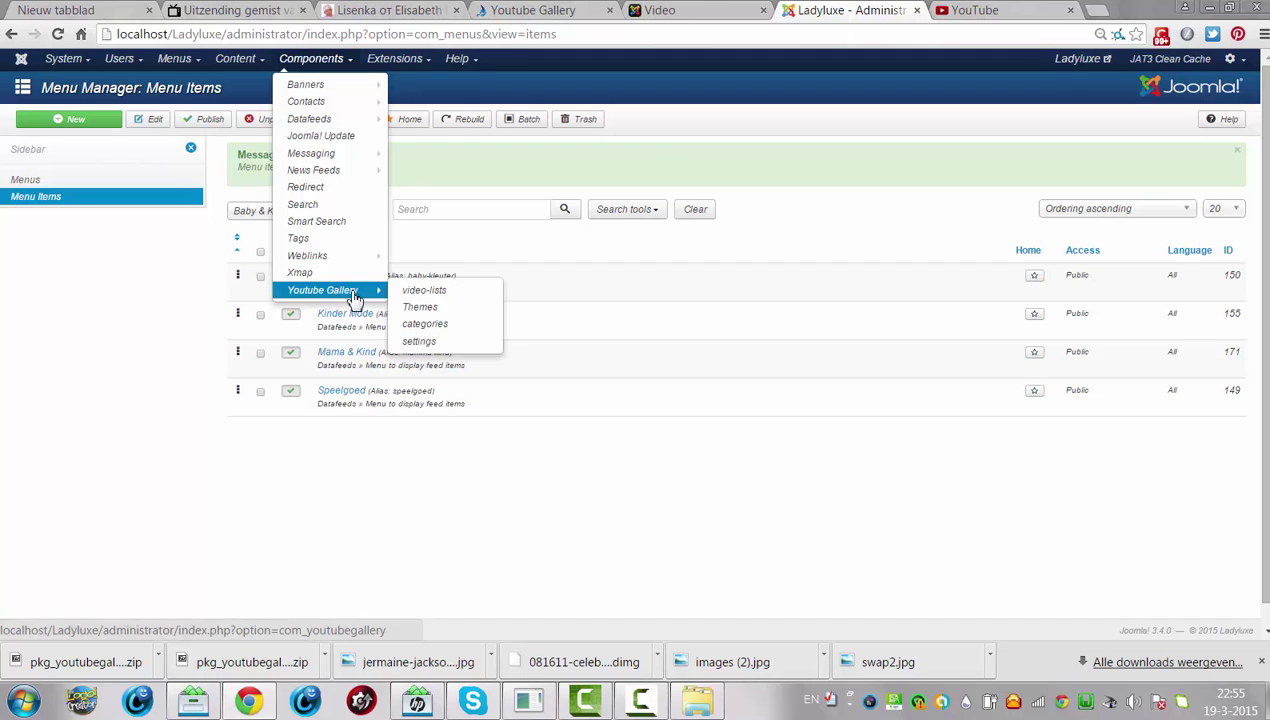
left_click(420, 307)
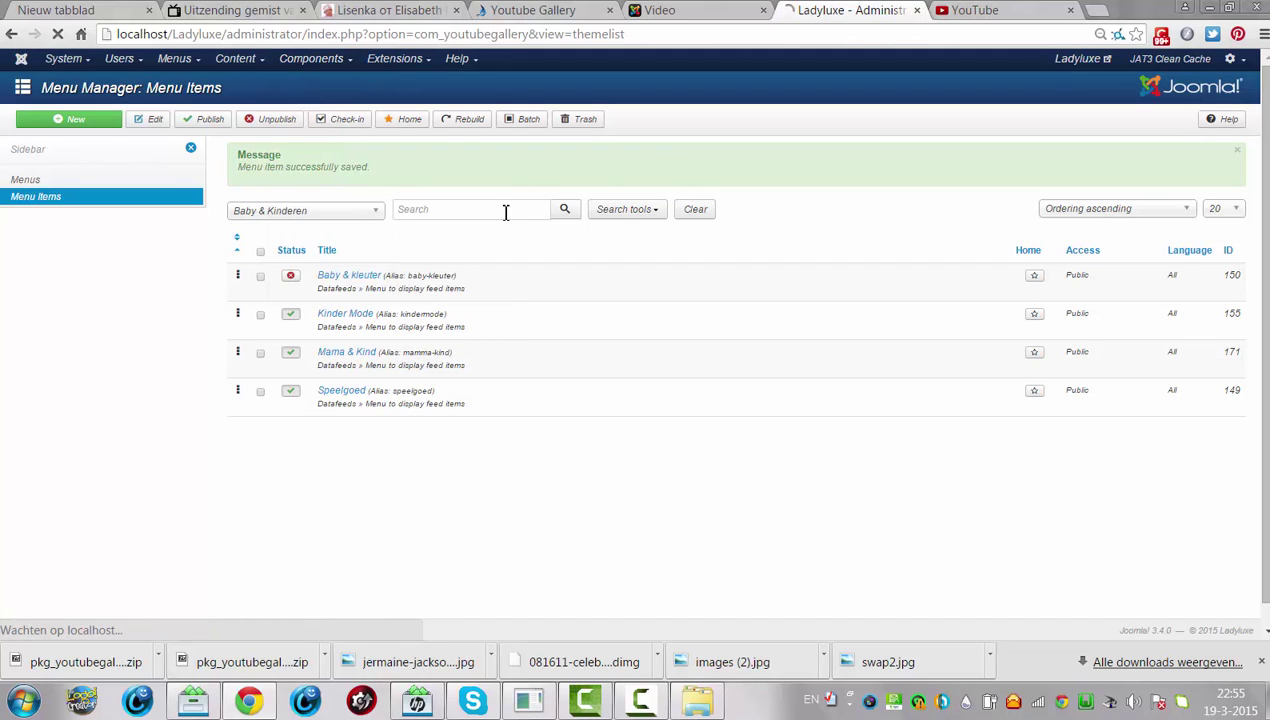
left_click_drag(499, 213, 303, 272)
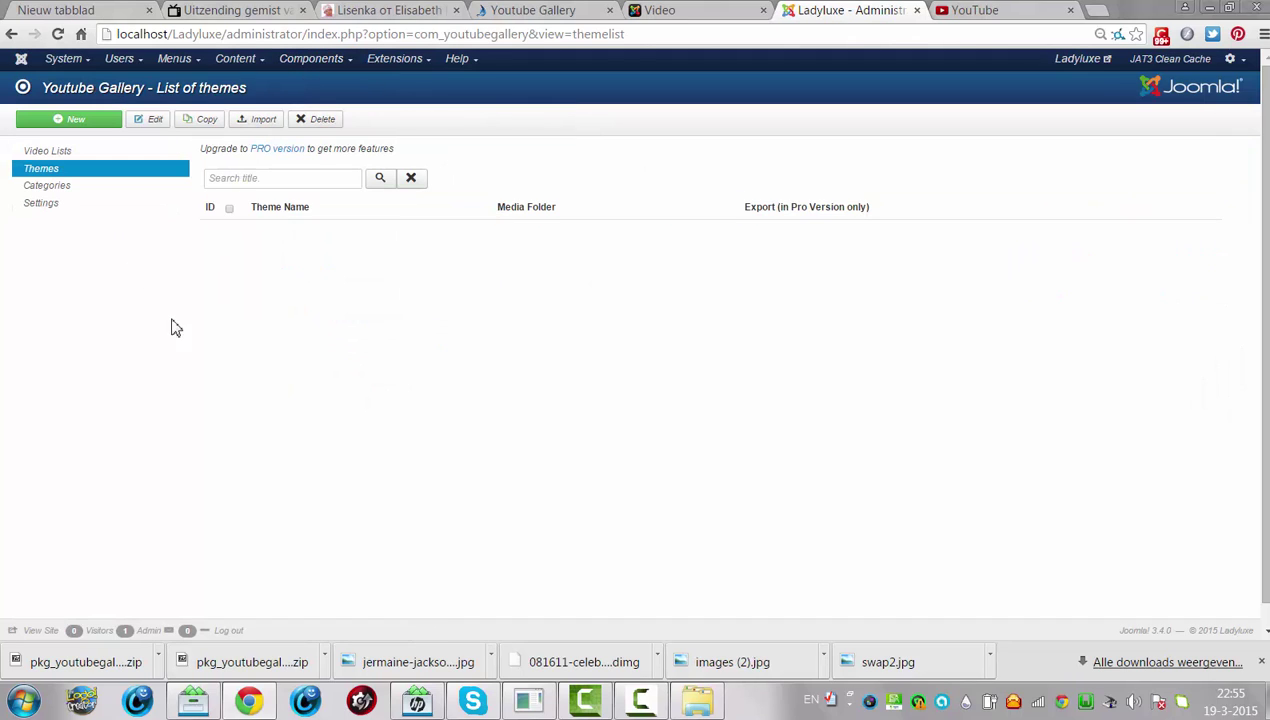
- Create a new Youtube Gallery theme named 'Ladylue'
left_click(86, 119)
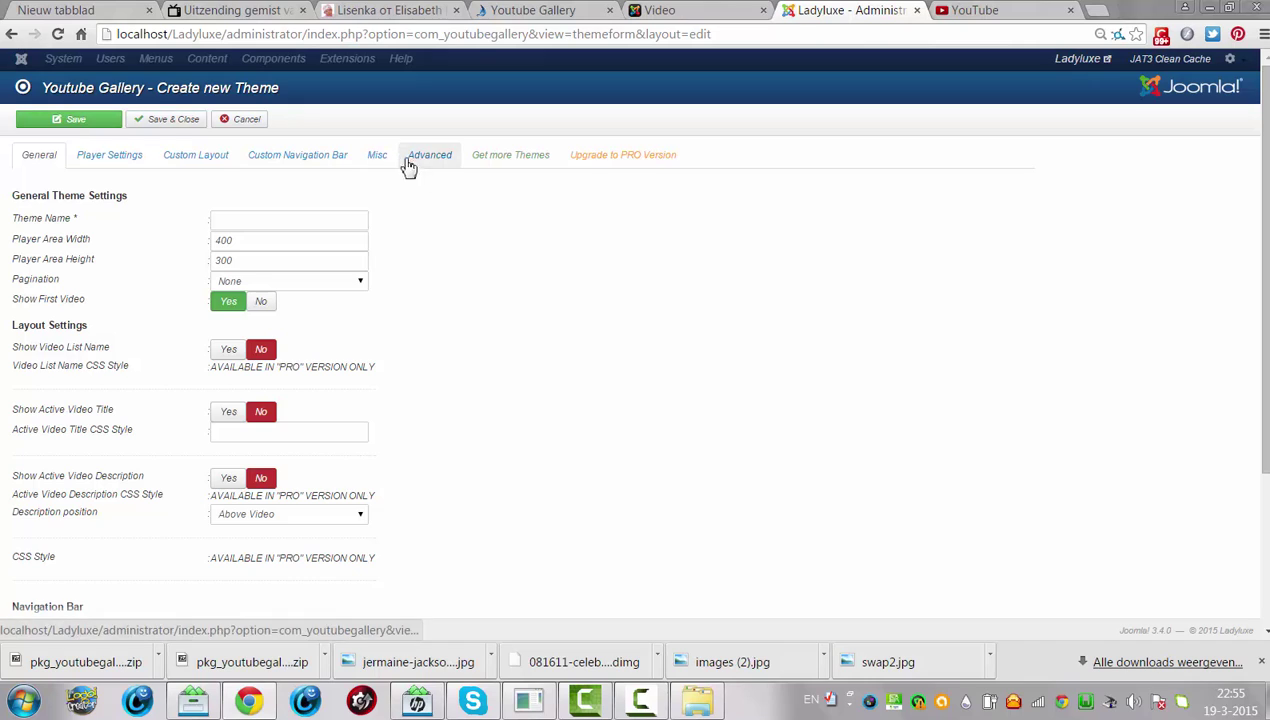
left_click(306, 219)
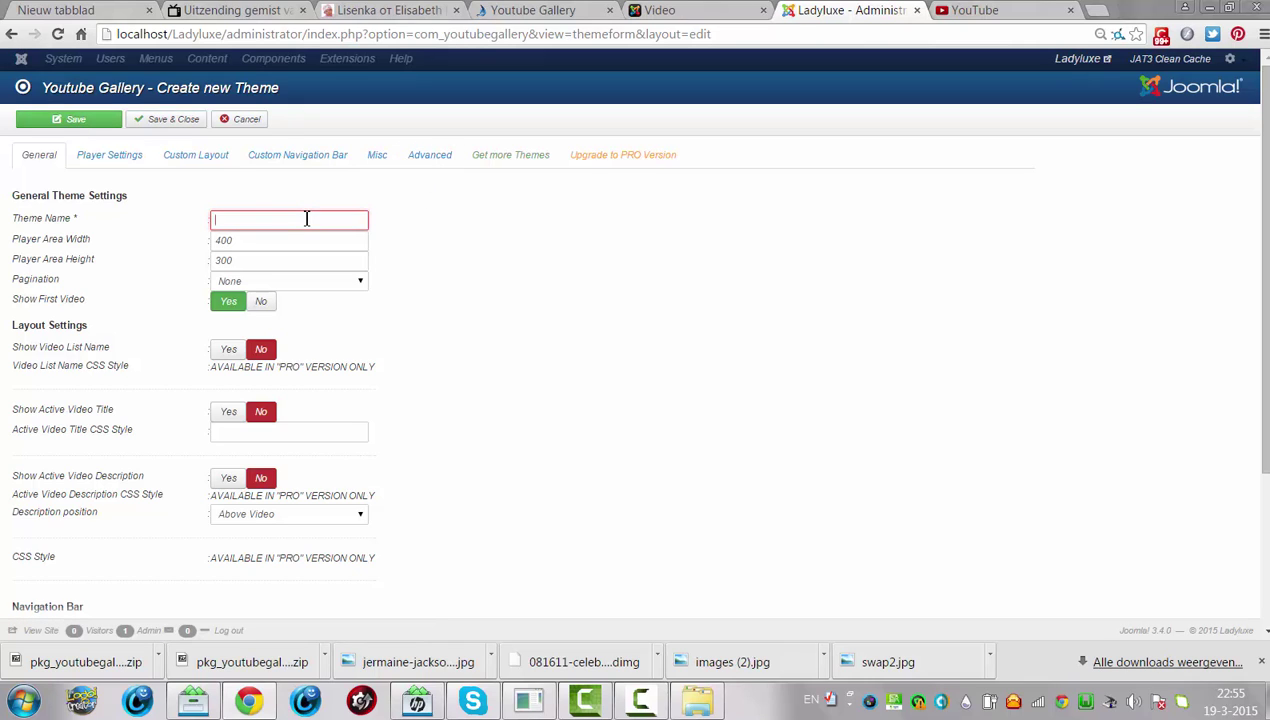
type("Ladyluxe")
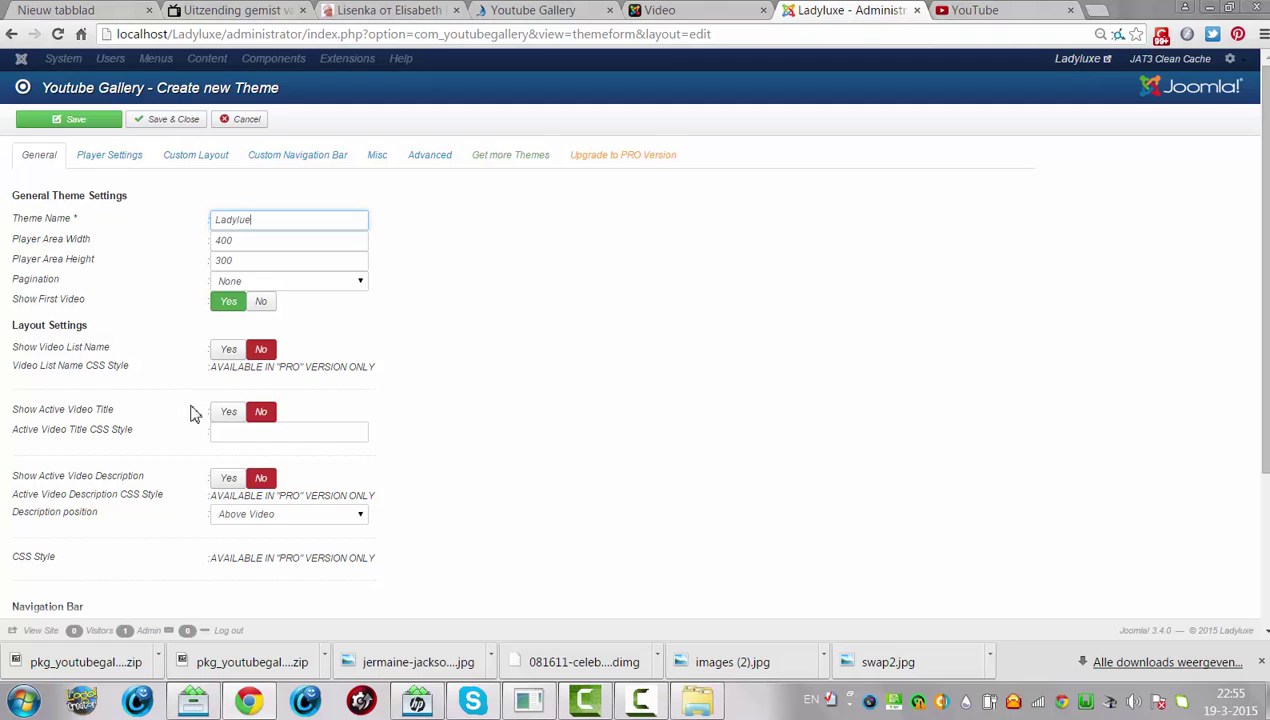
- Set Show Active Video Title and Navigation Bar Show Video Title to Yes, then save
left_click(229, 412)
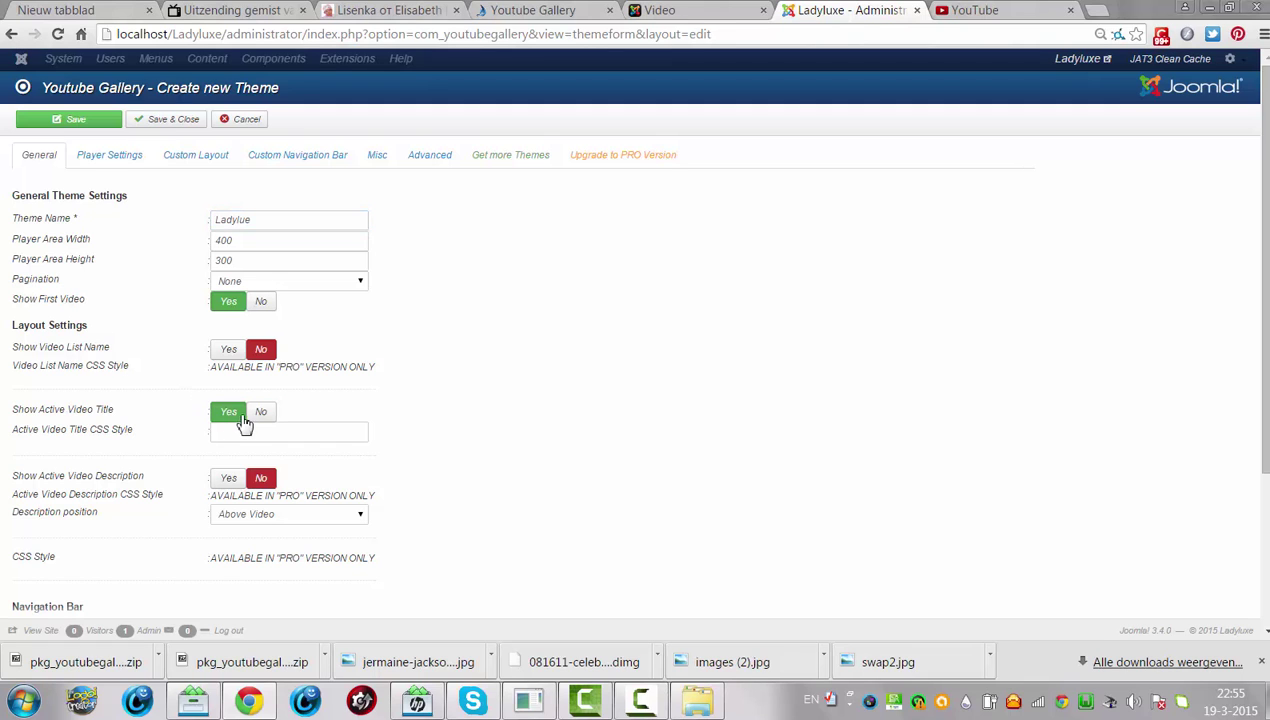
scroll(1256, 300, "down", 1)
scroll(805, 525, "down", 2)
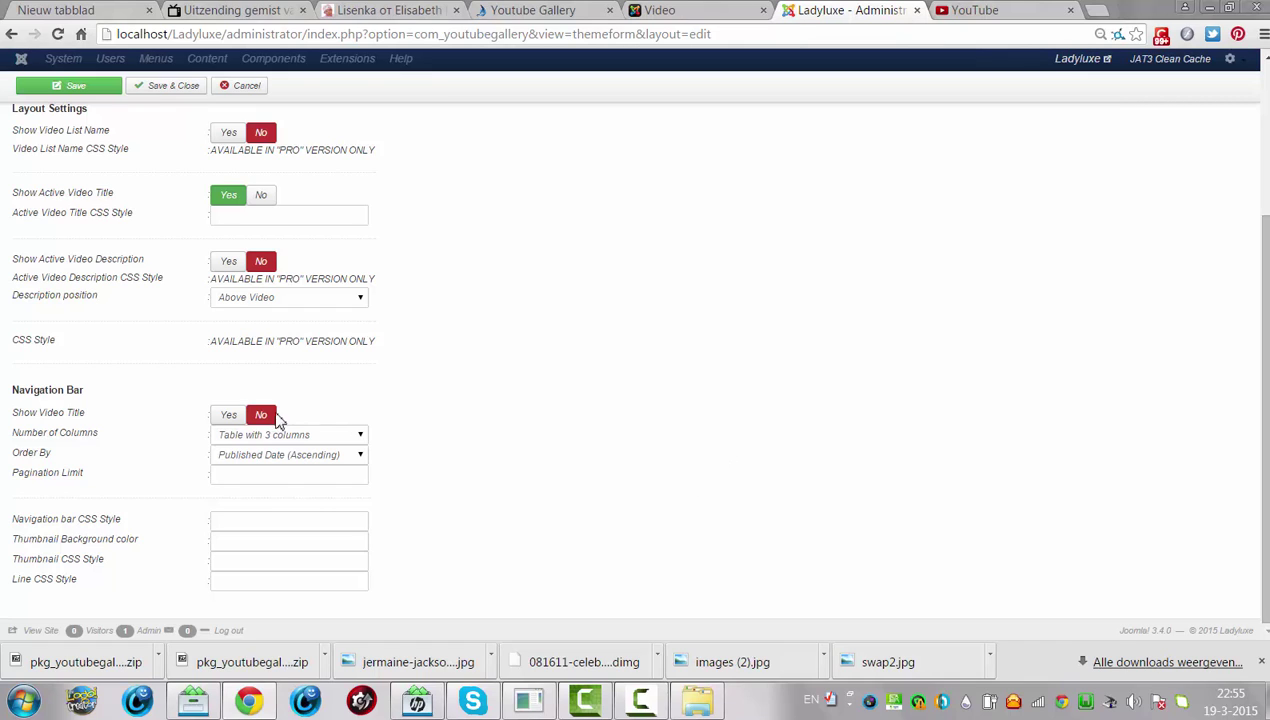
left_click(228, 414)
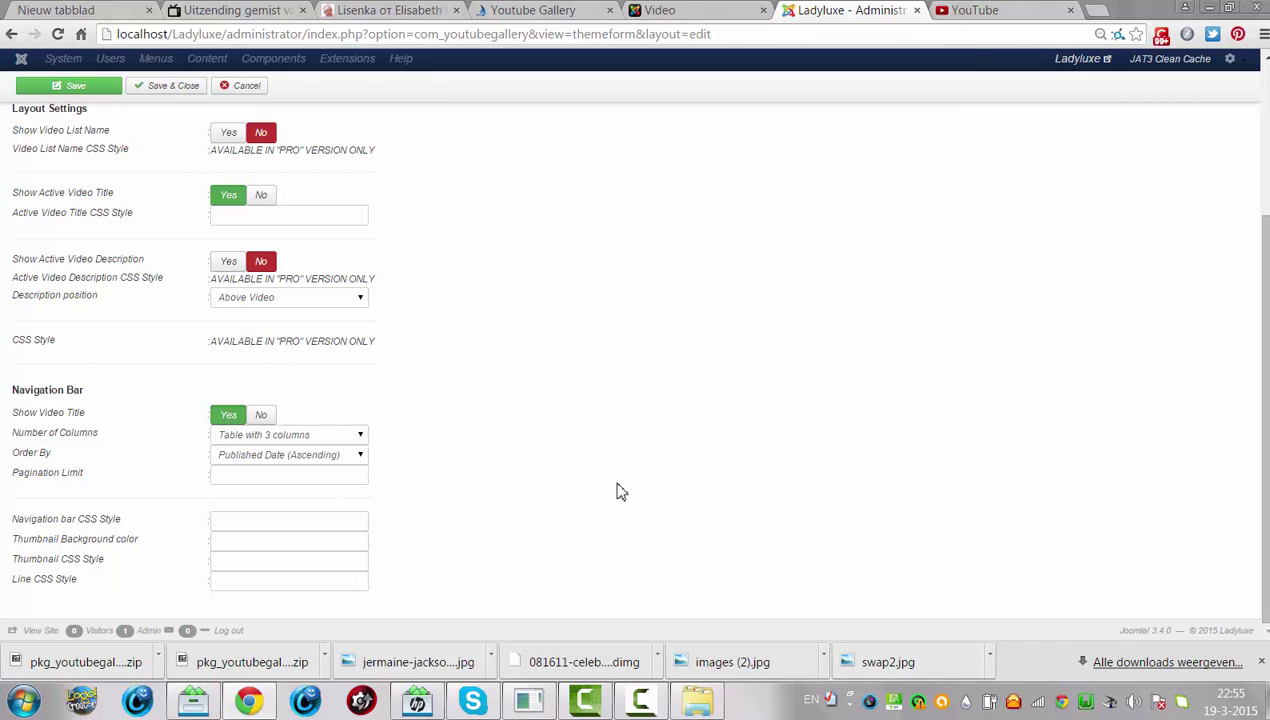
left_click(75, 88)
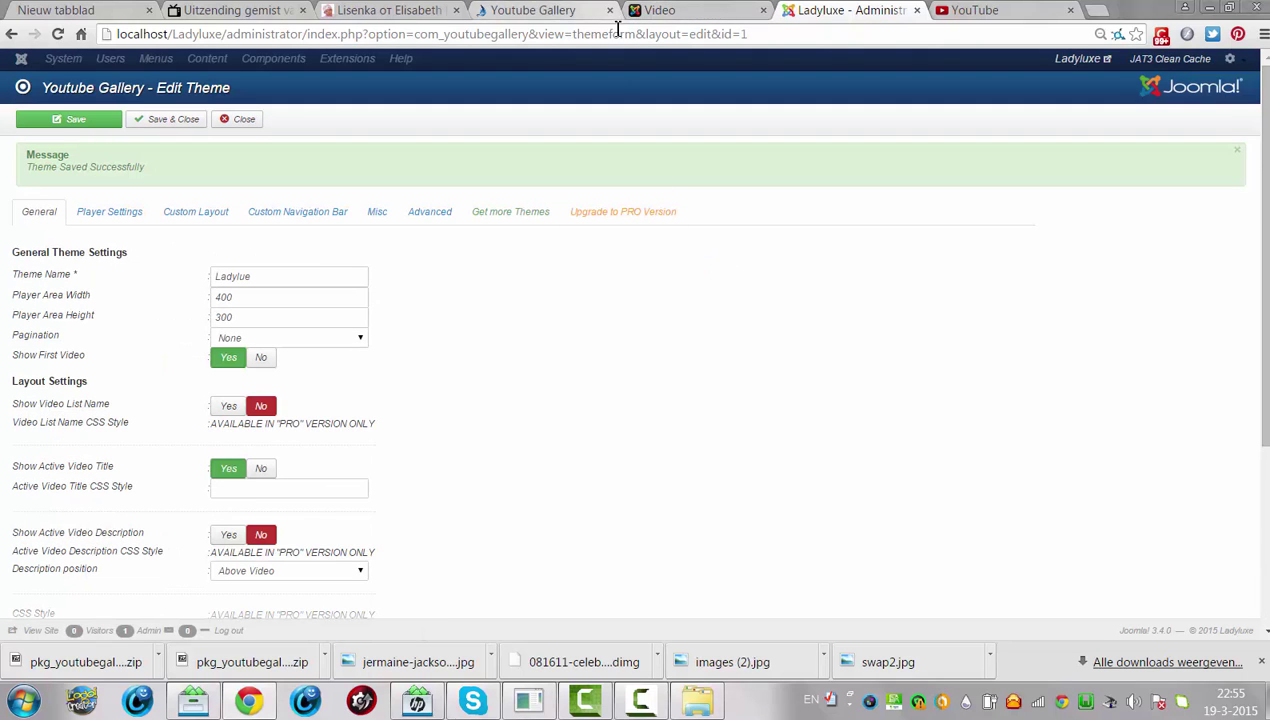
- Reload the front-end Video page, which still shows 'Youtube Gallery: Theme not selected.'
left_click(660, 14)
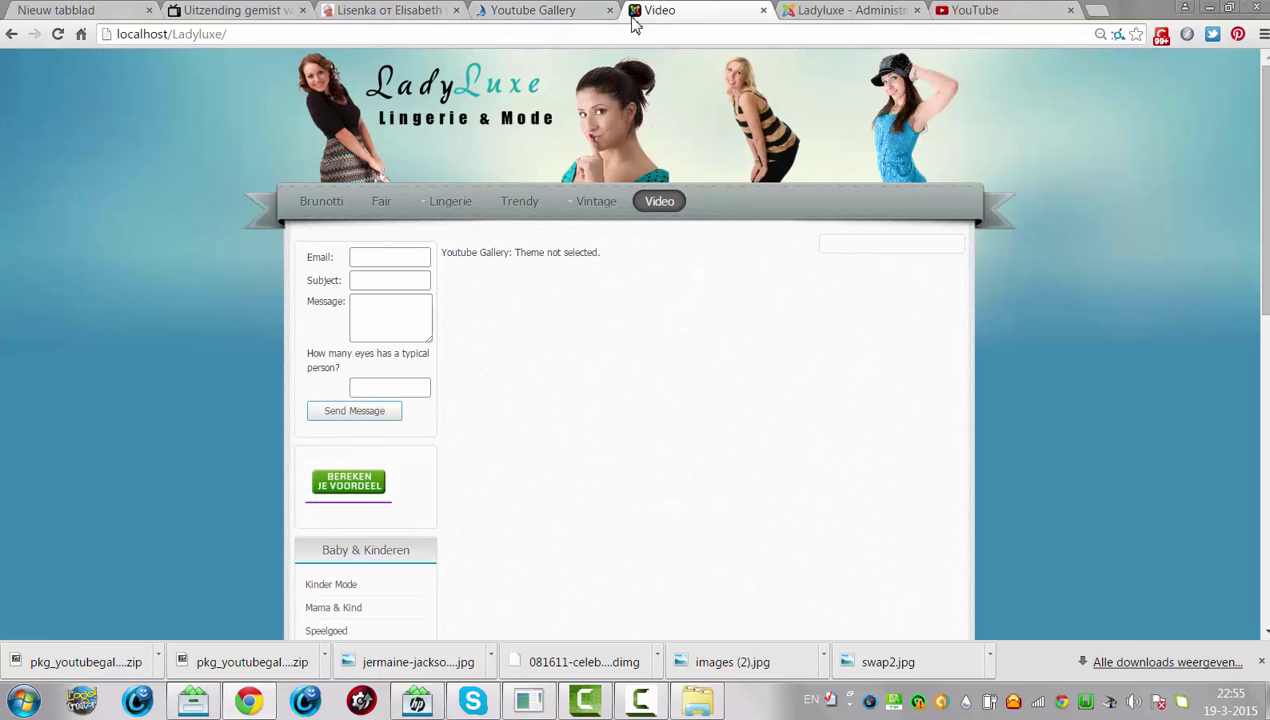
left_click(527, 10)
left_click(648, 14)
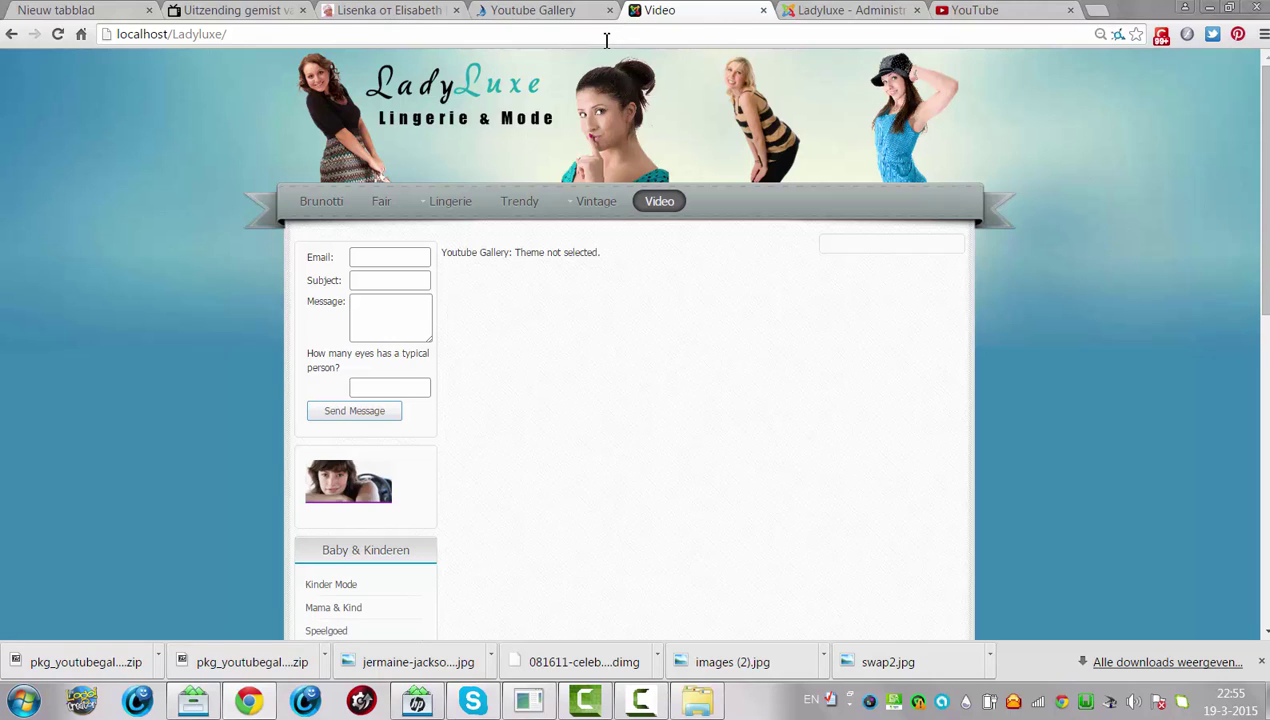
left_click(368, 34)
key("Return")
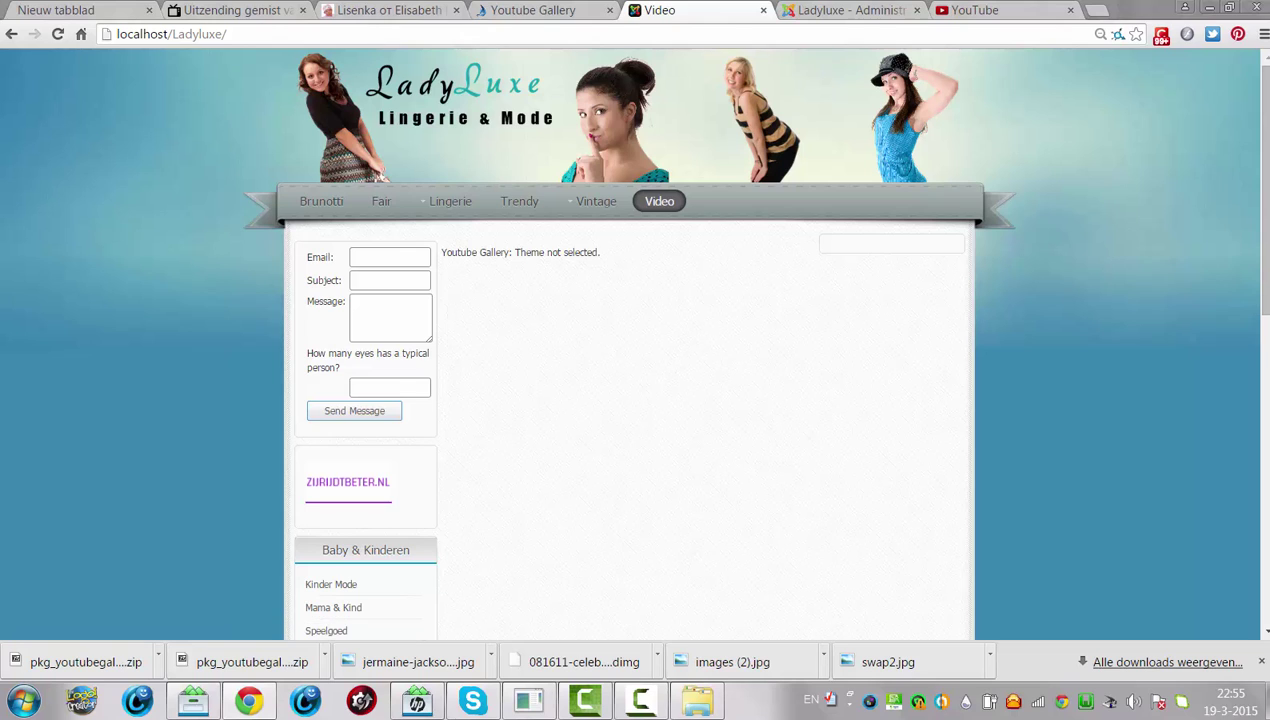
- Save the Ladylue theme again, then Save & Close back to the themes list
left_click(875, 10)
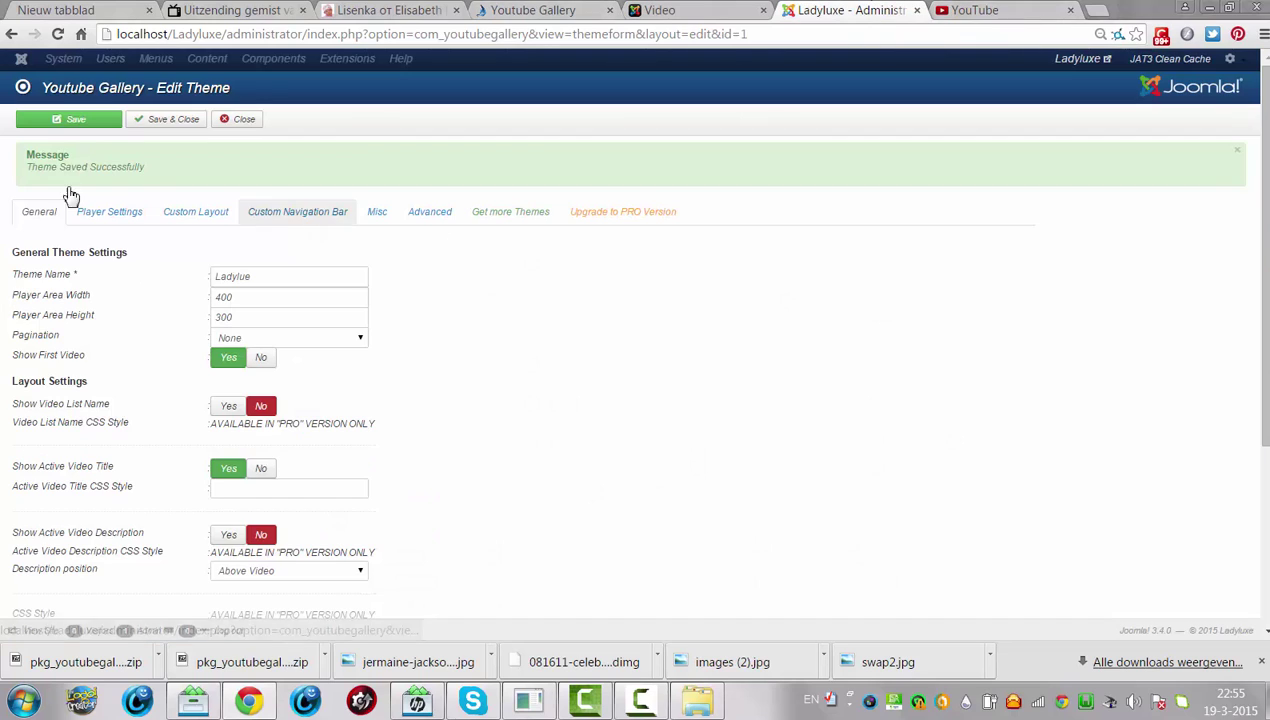
scroll(635, 360, "down", 3)
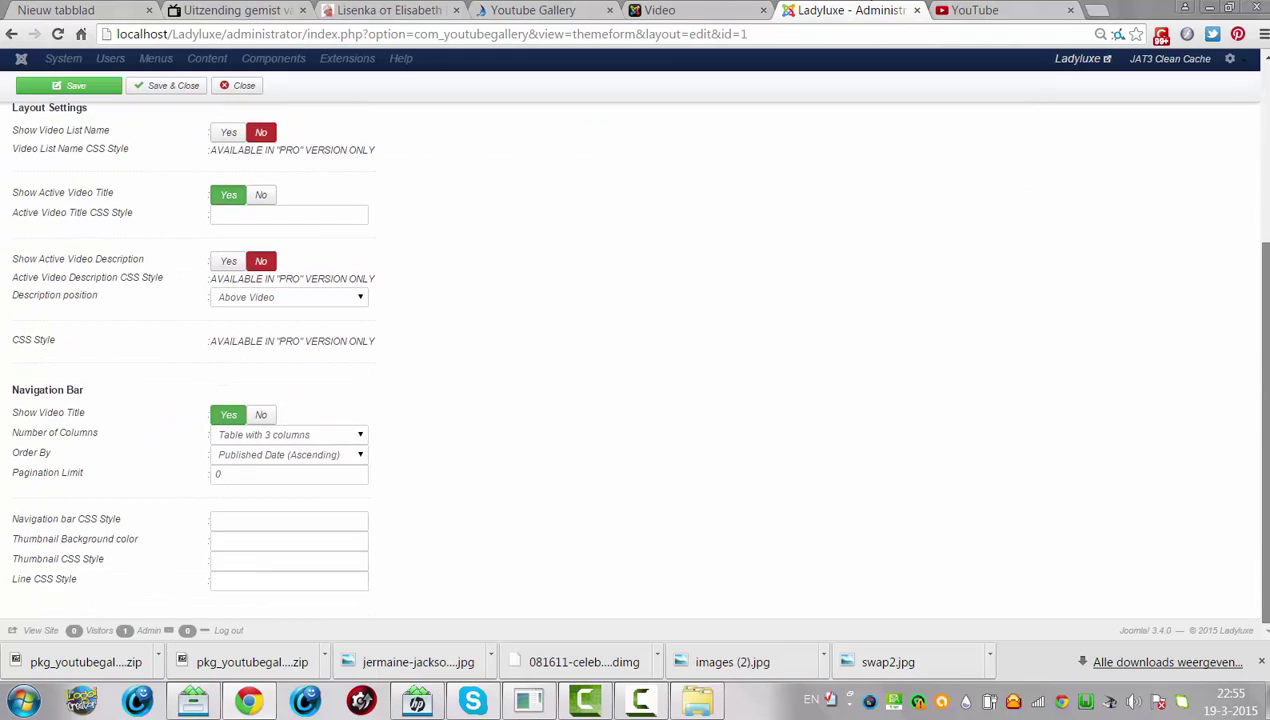
left_click(70, 85)
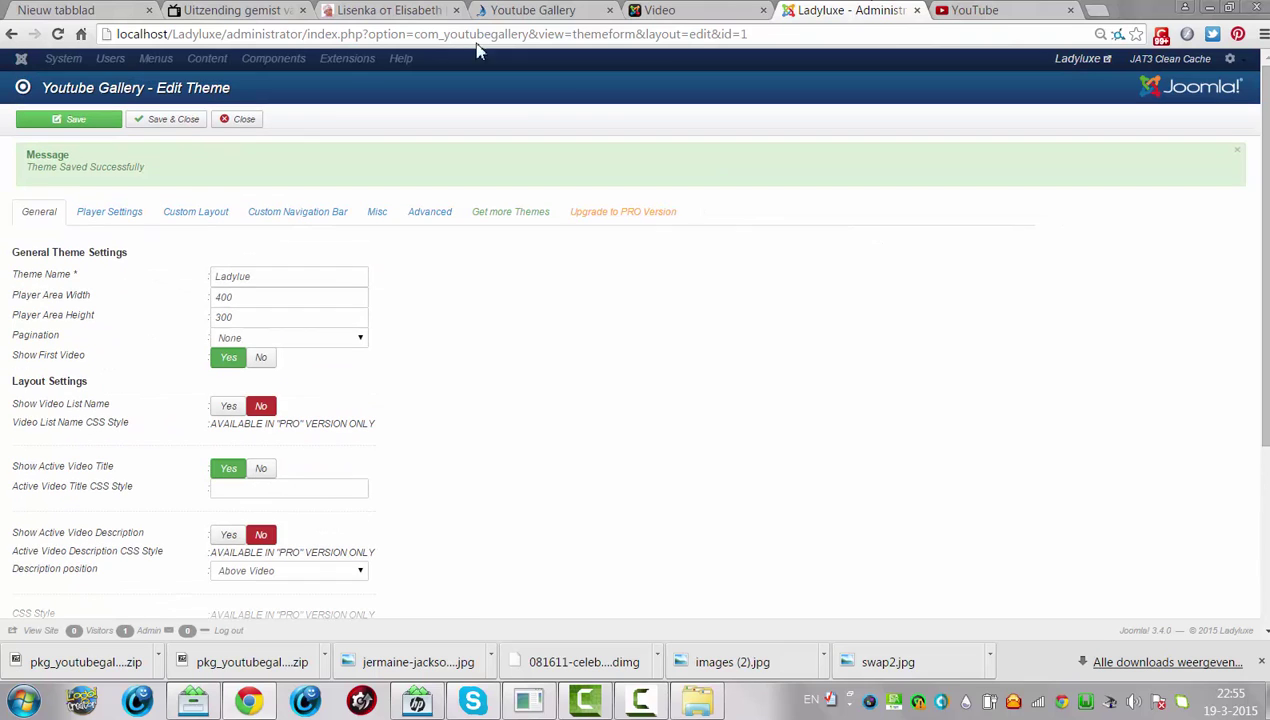
left_click(153, 125)
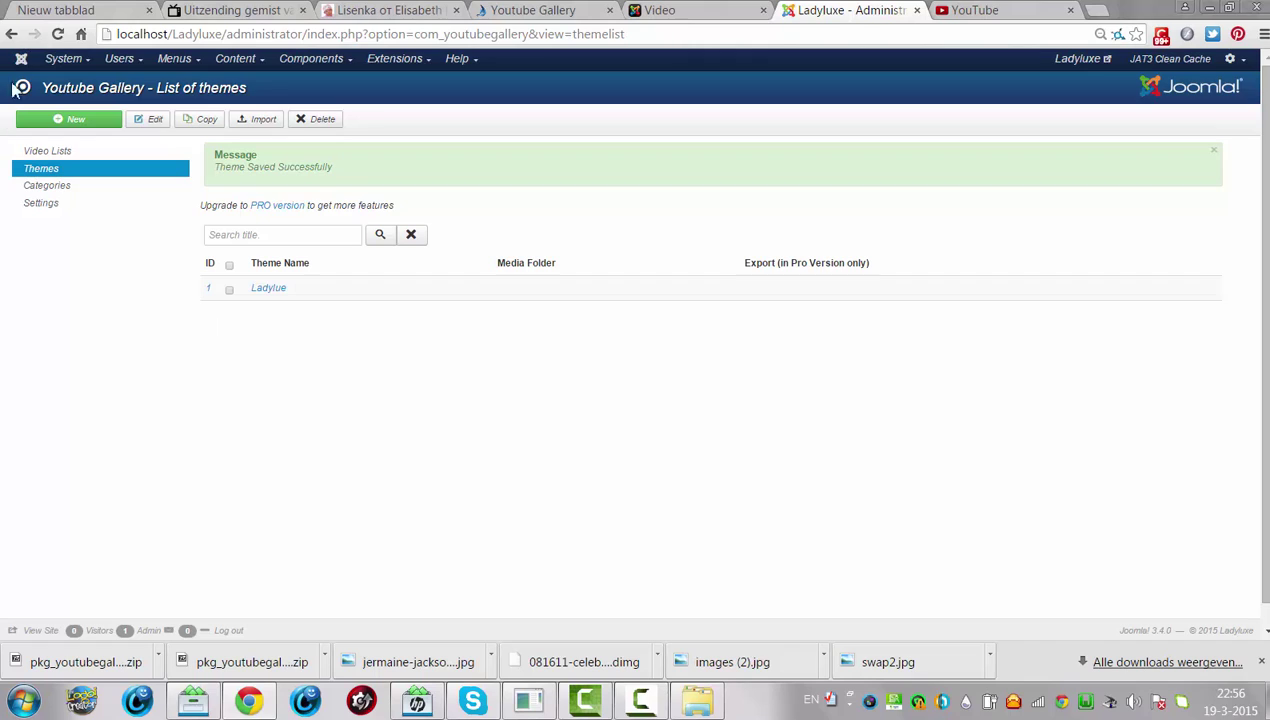
- Add a new gallery category 'Ladyluxe' under the Root parent and Save & Close
left_click(53, 158)
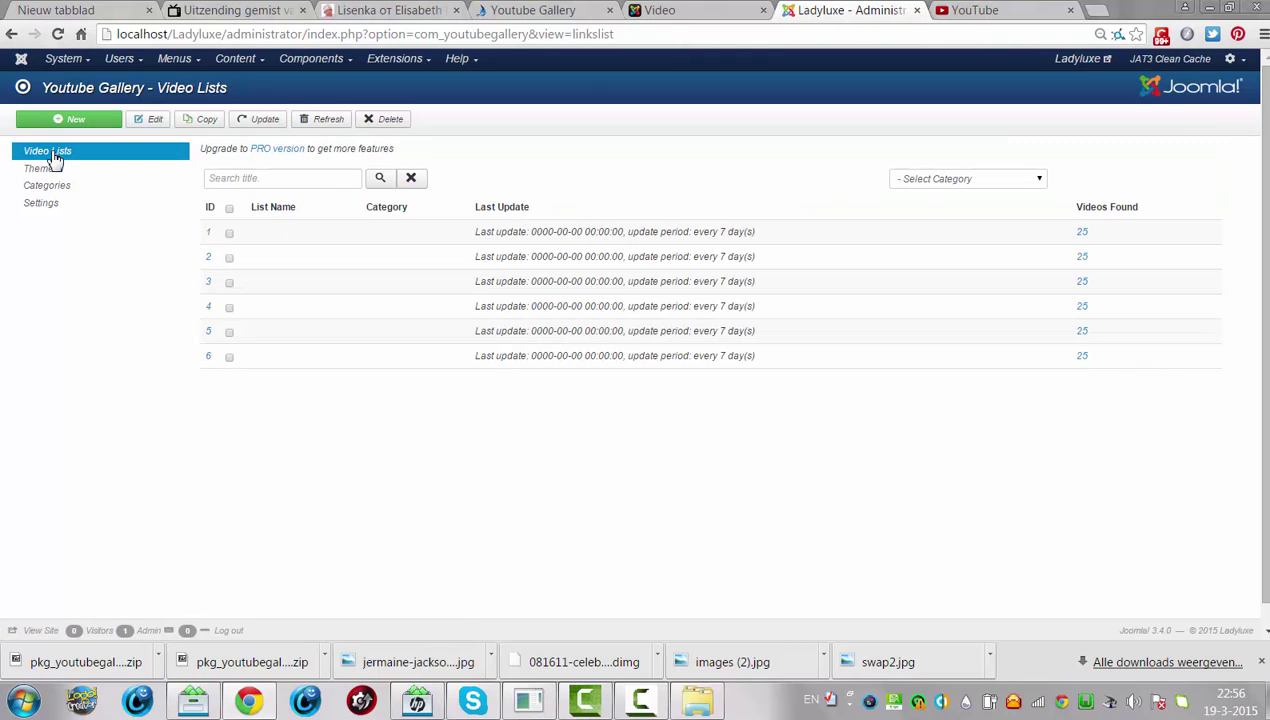
left_click(55, 189)
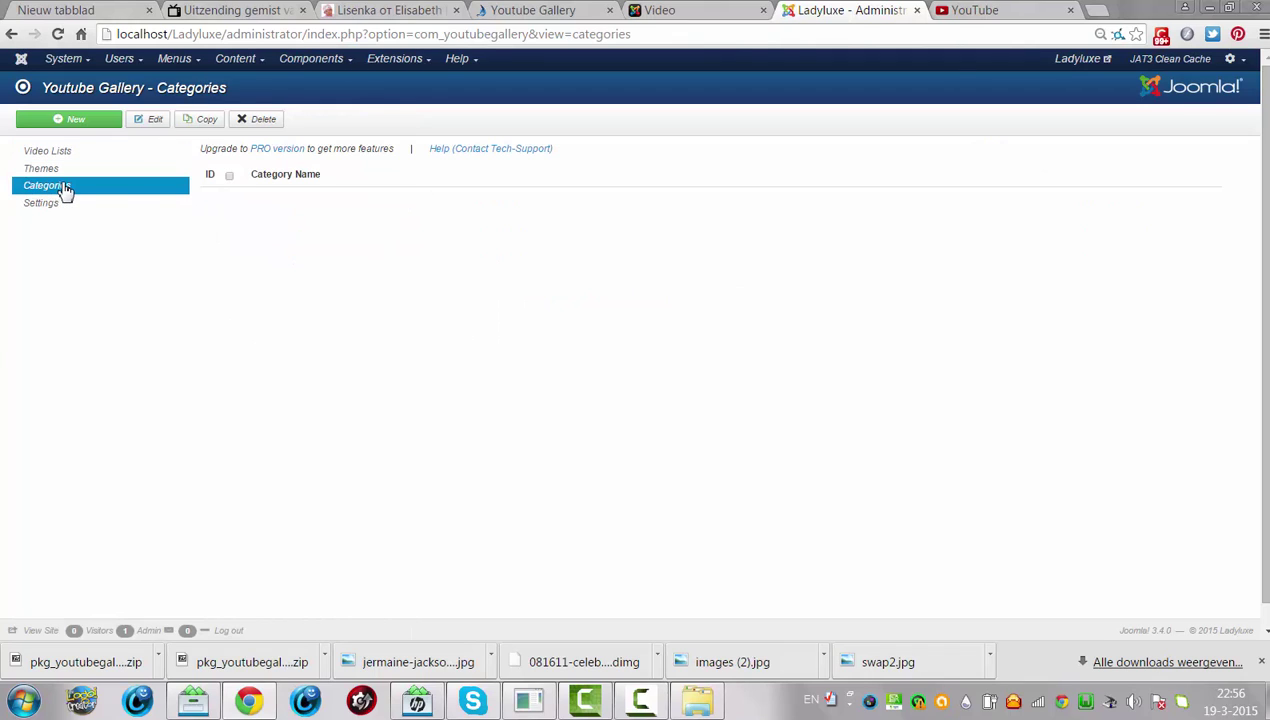
left_click(108, 122)
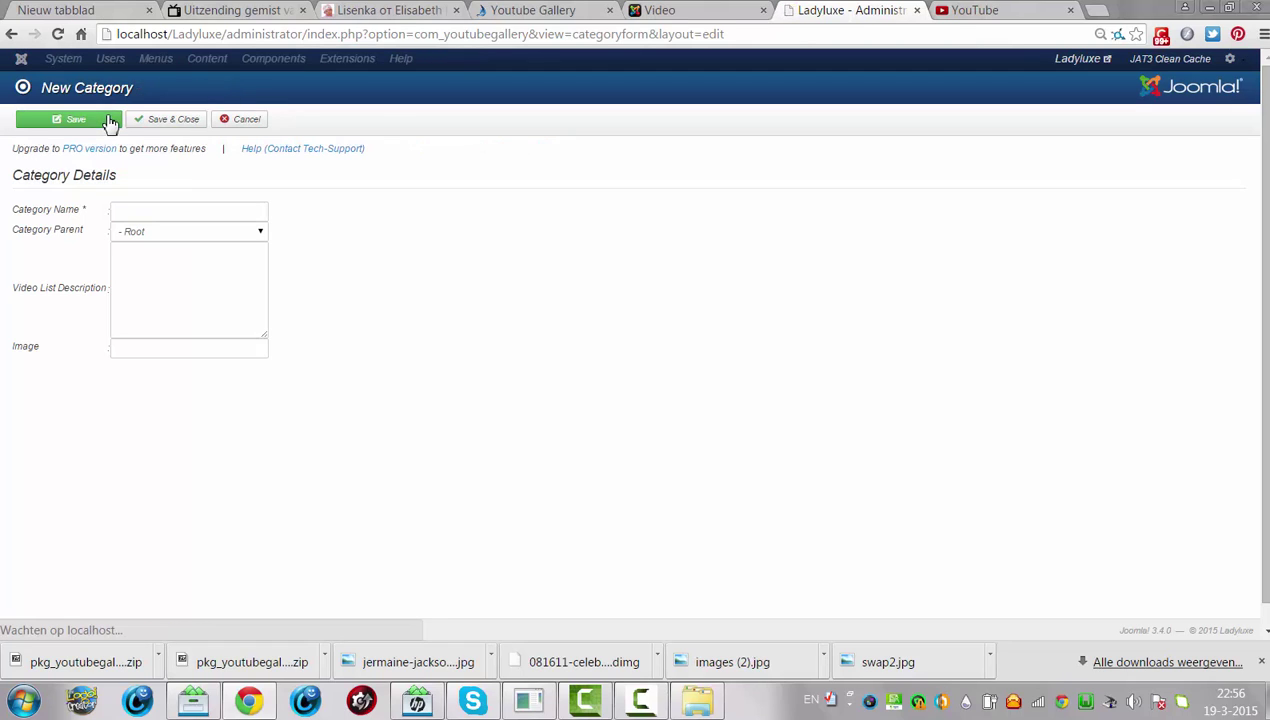
left_click(167, 205)
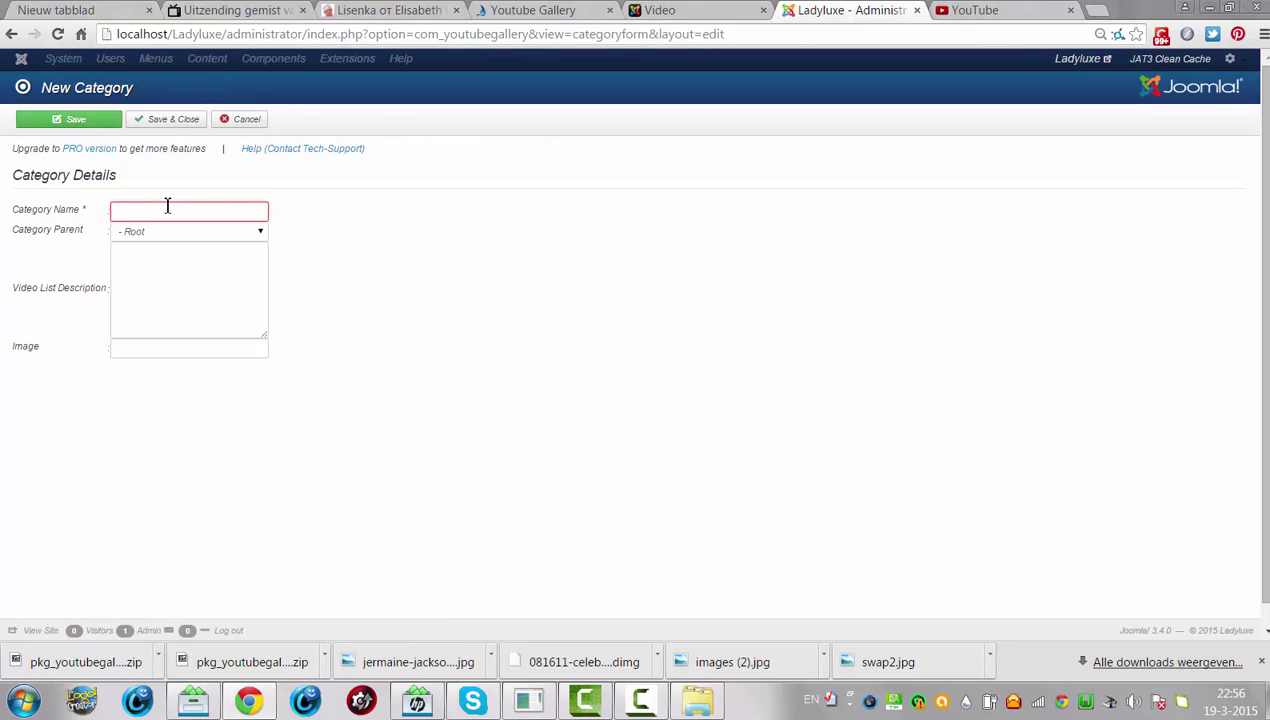
type("Ladylu")
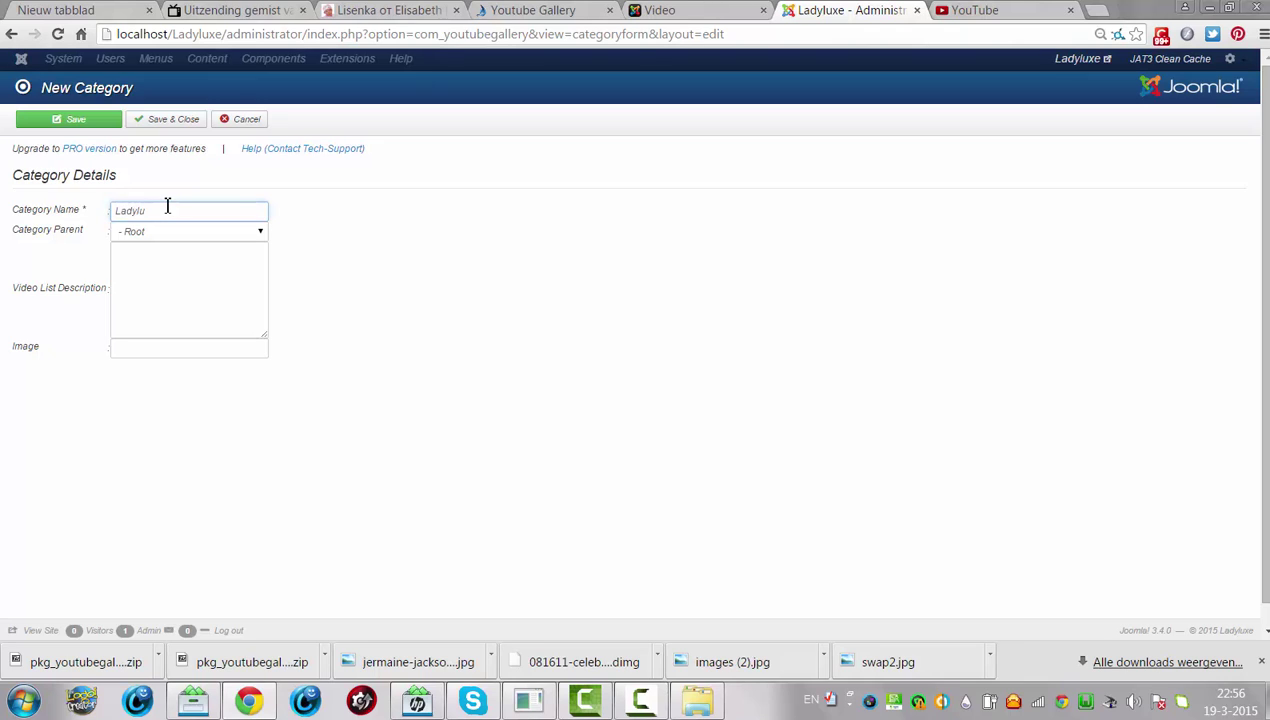
type("xe")
left_click(227, 238)
left_click(227, 240)
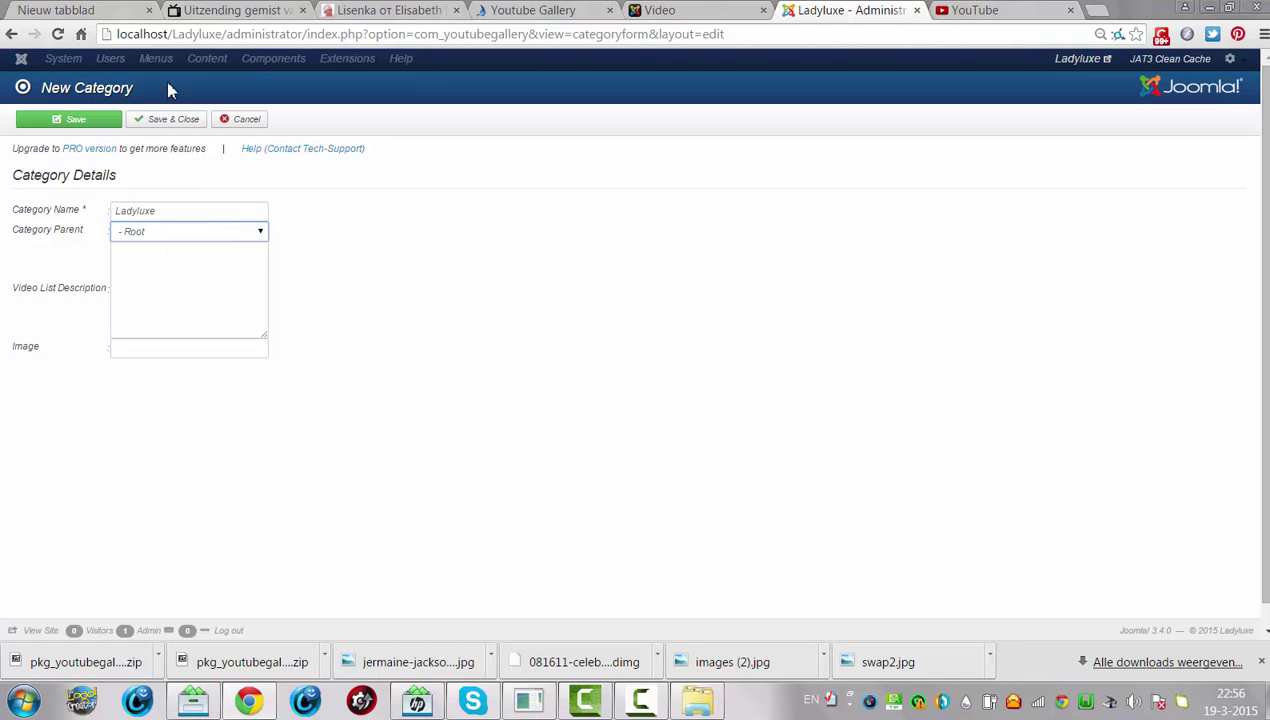
left_click(166, 119)
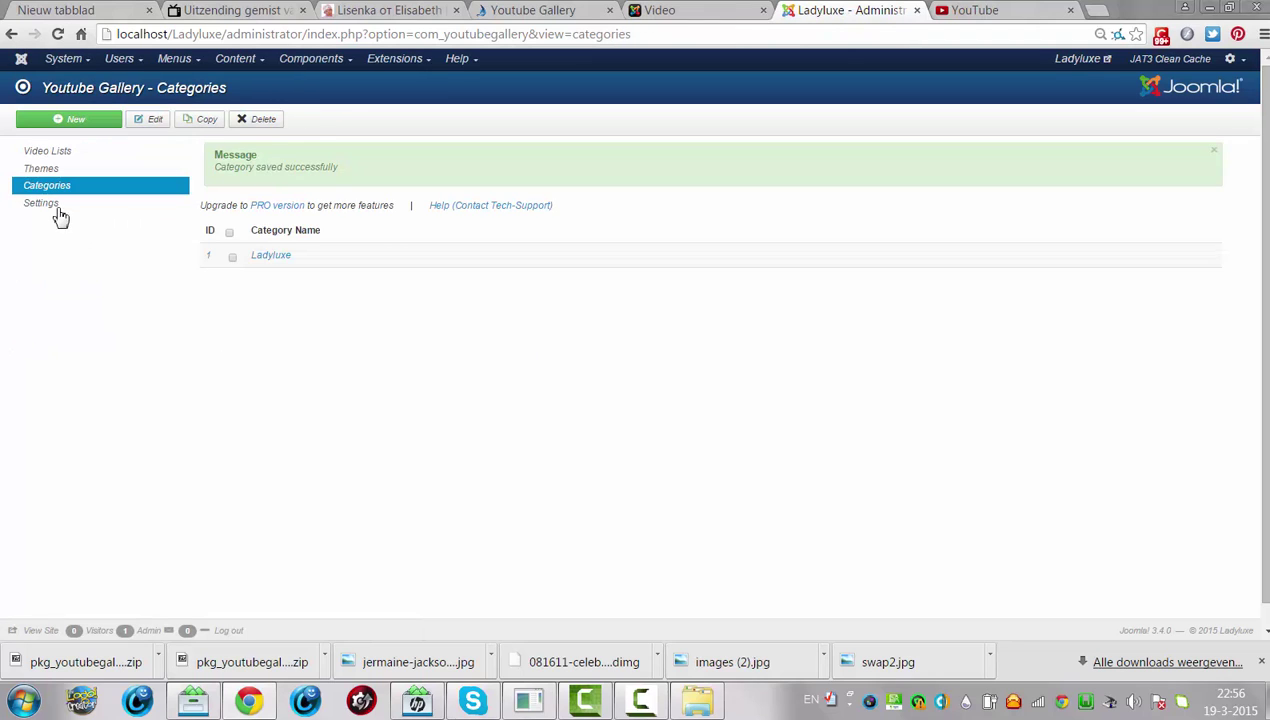
left_click(57, 213)
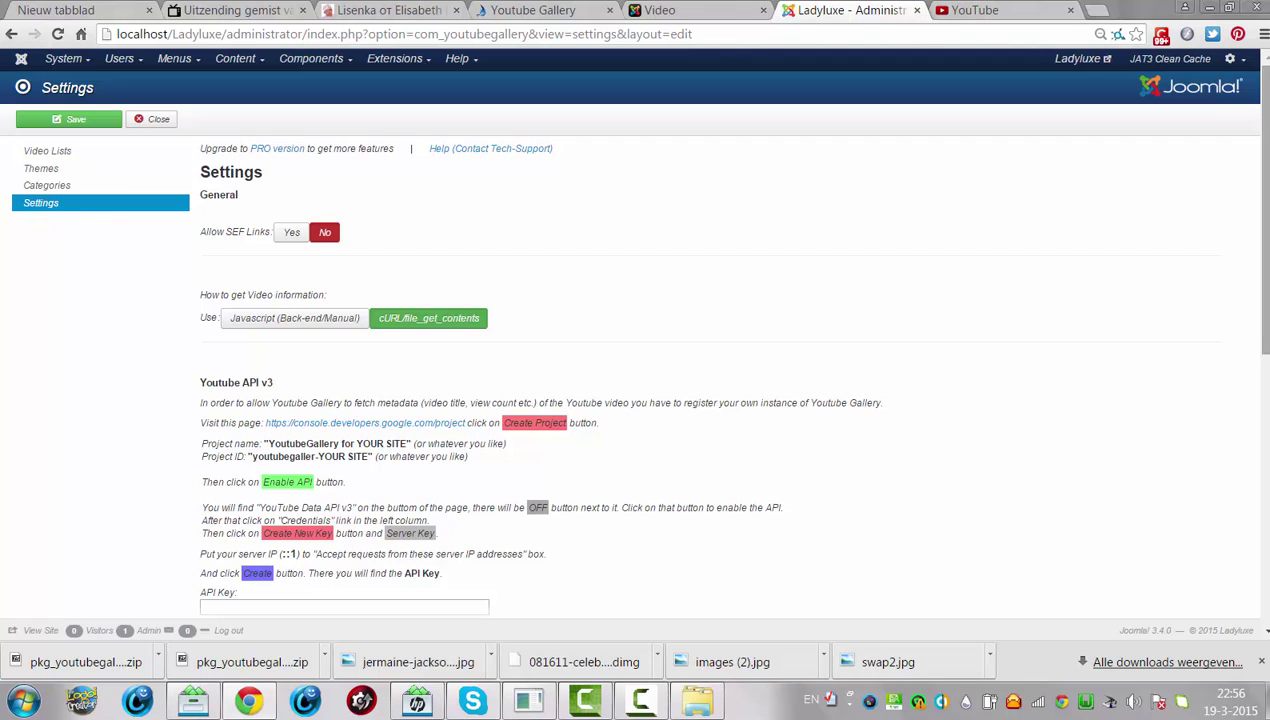
scroll(630, 338, "down", 3)
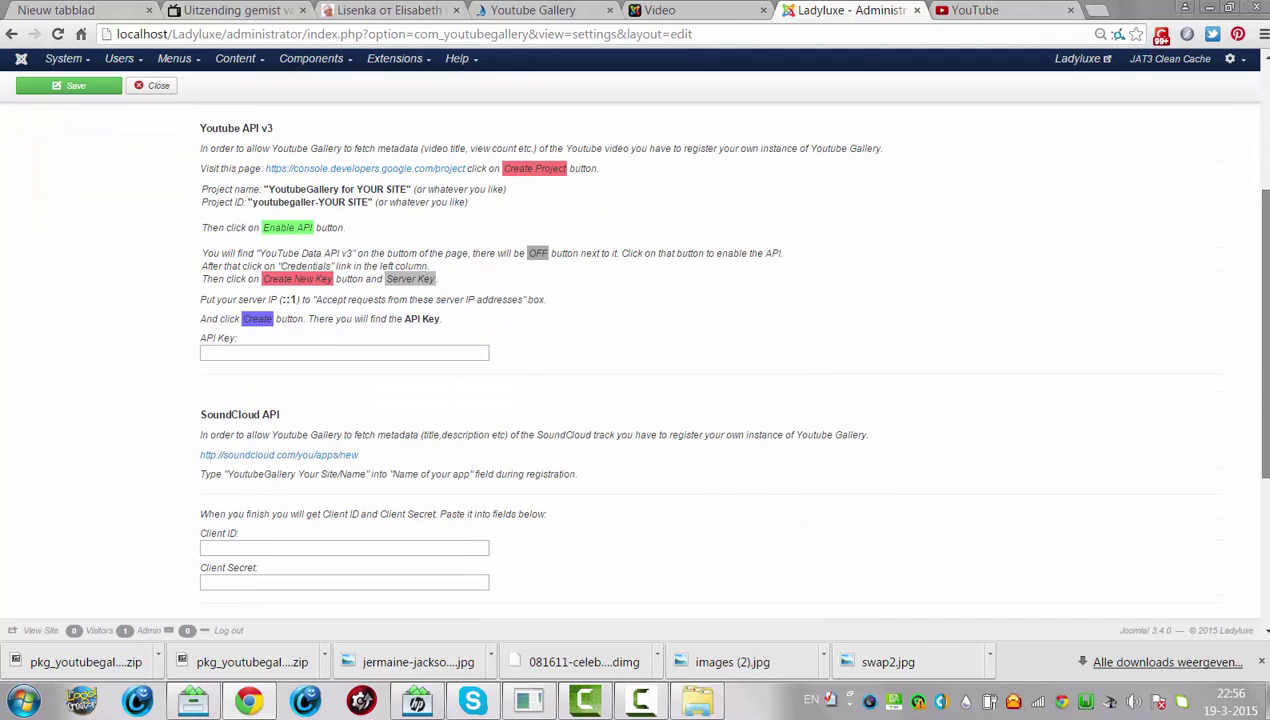
scroll(630, 360, "down", 4)
scroll(630, 360, "up", 7)
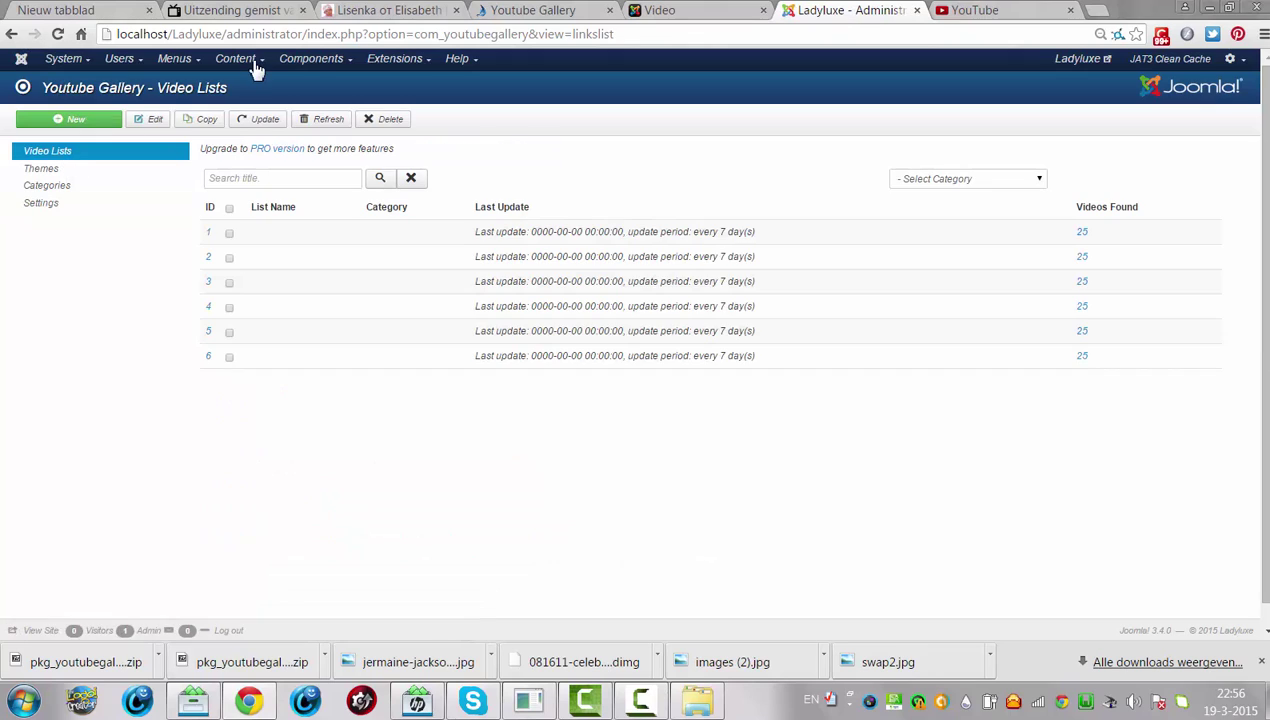
left_click(311, 60)
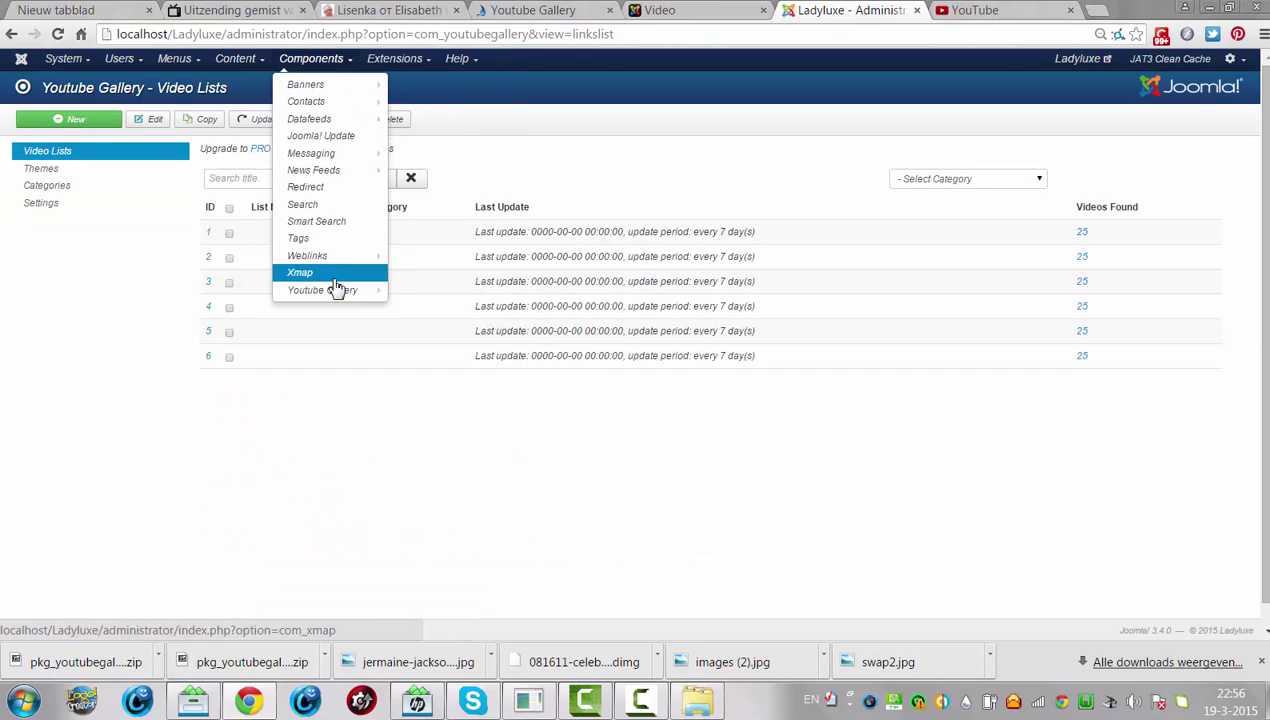
mouse_move(341, 292)
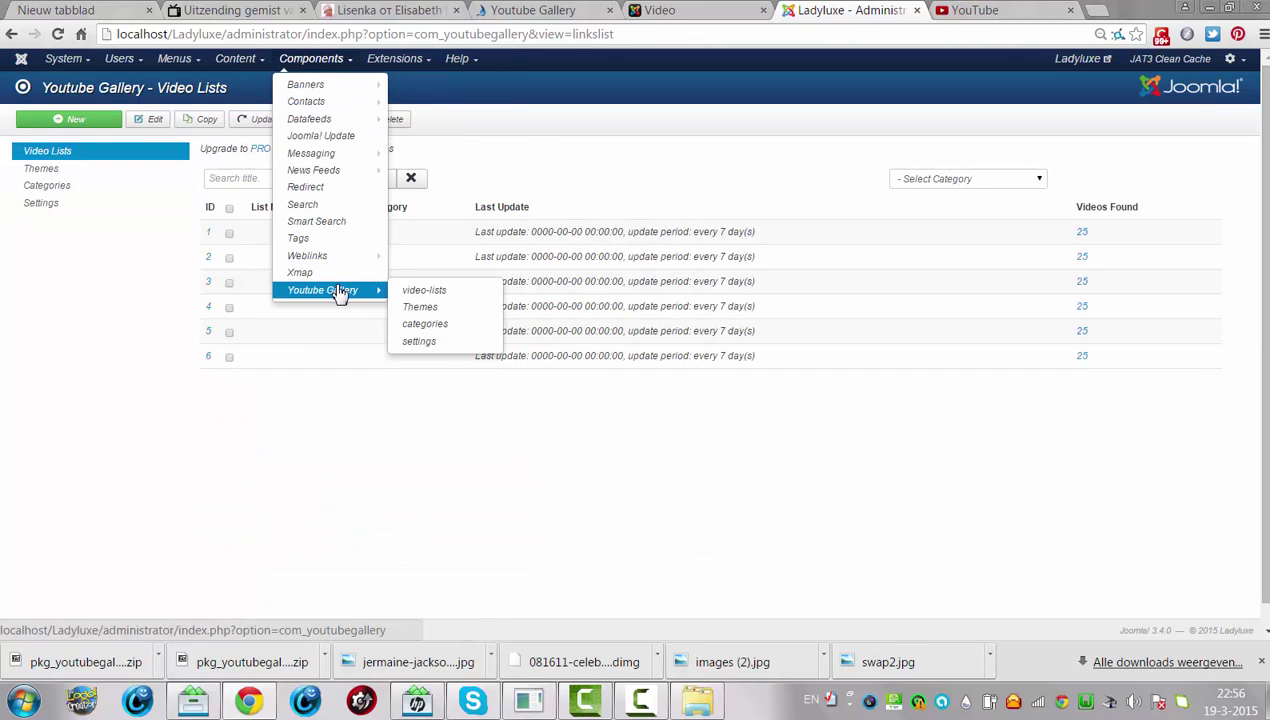
left_click(422, 292)
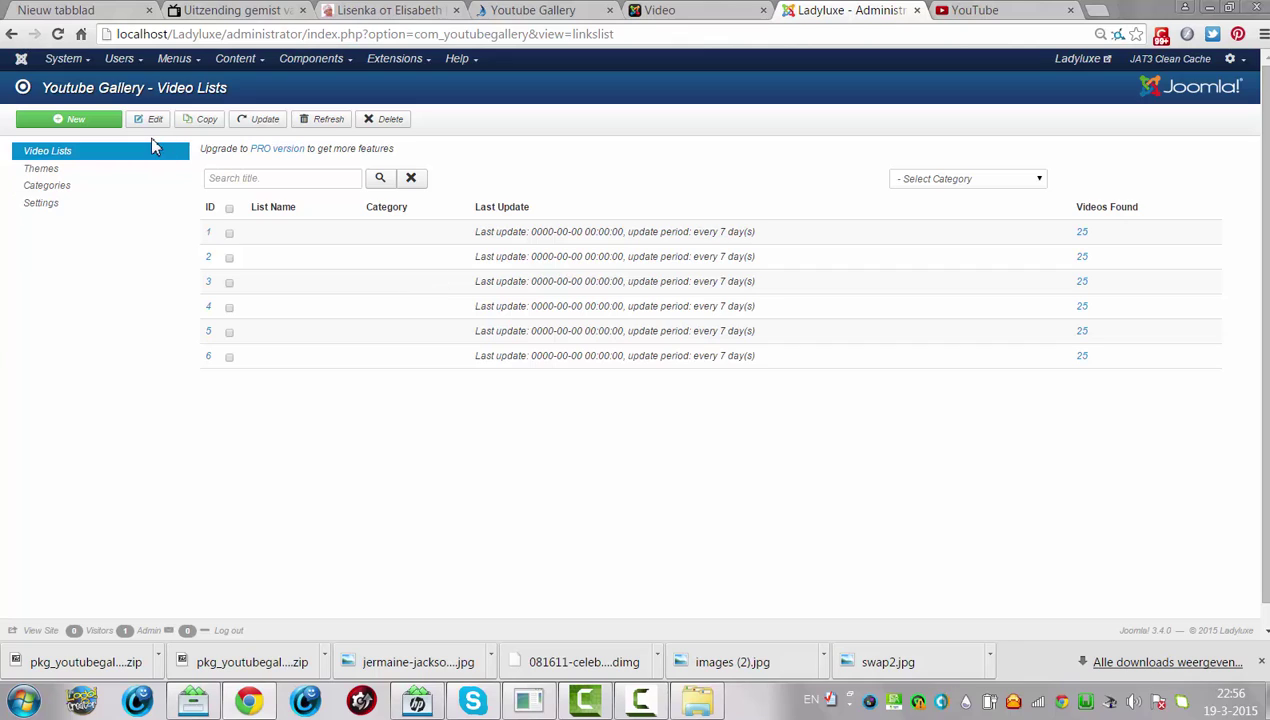
left_click(90, 193)
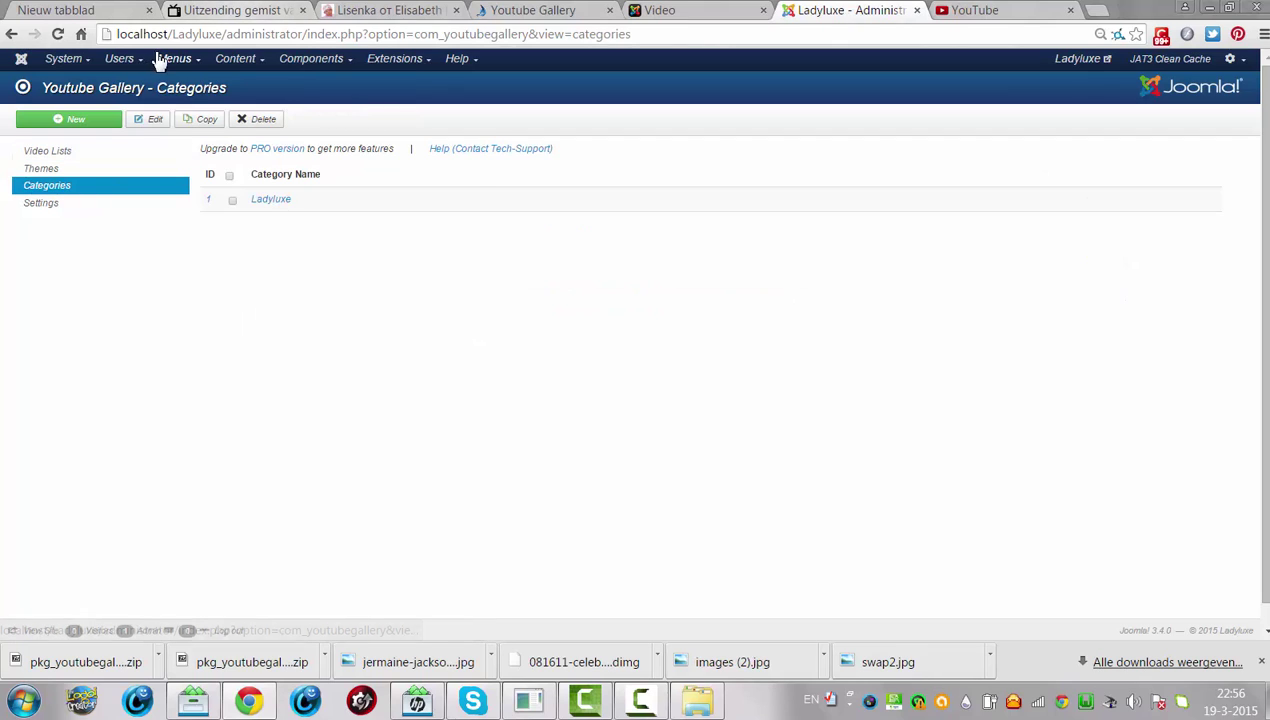
- Open Menus > Menu Manager and list the Main Menu items down to the Video entry
left_click(66, 62)
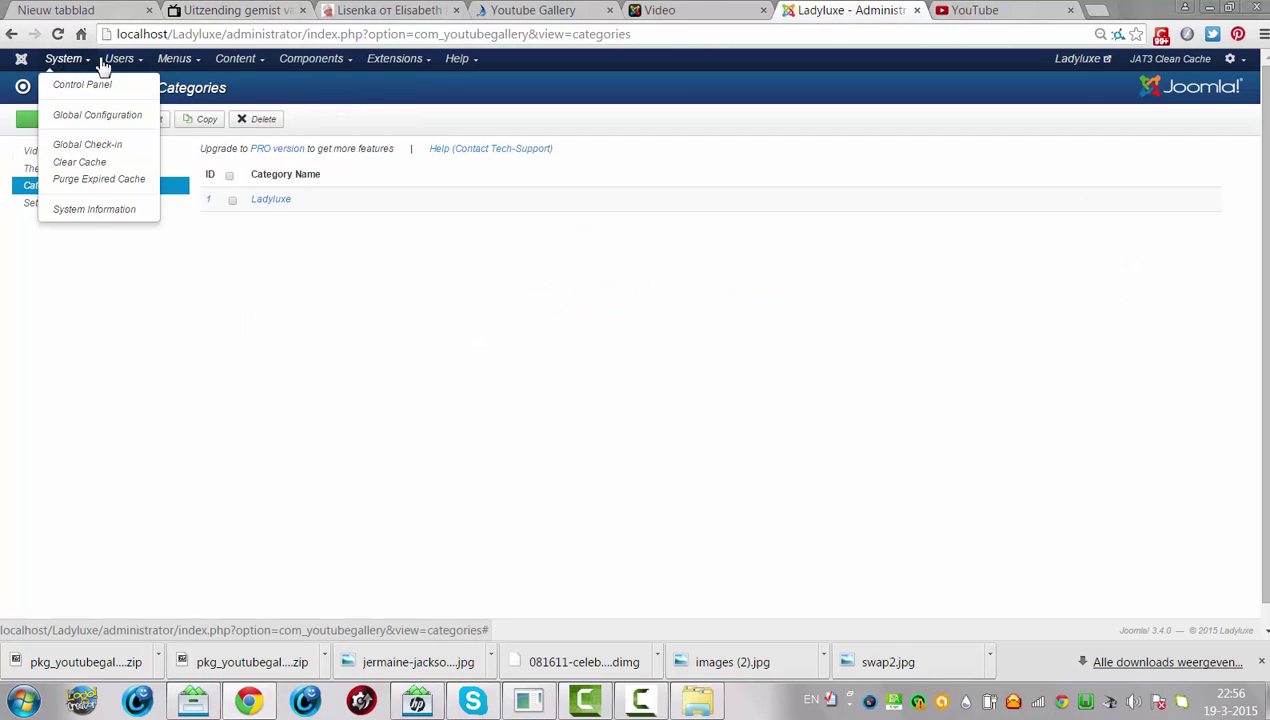
left_click(174, 58)
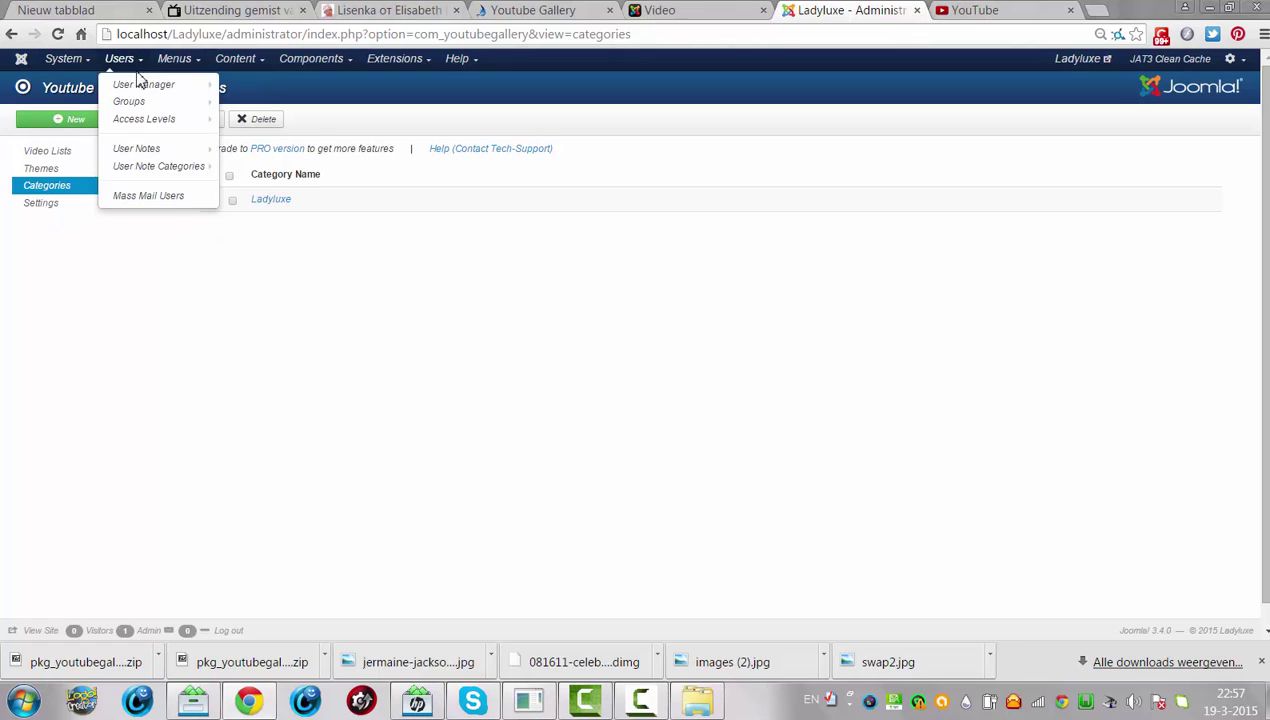
left_click(193, 92)
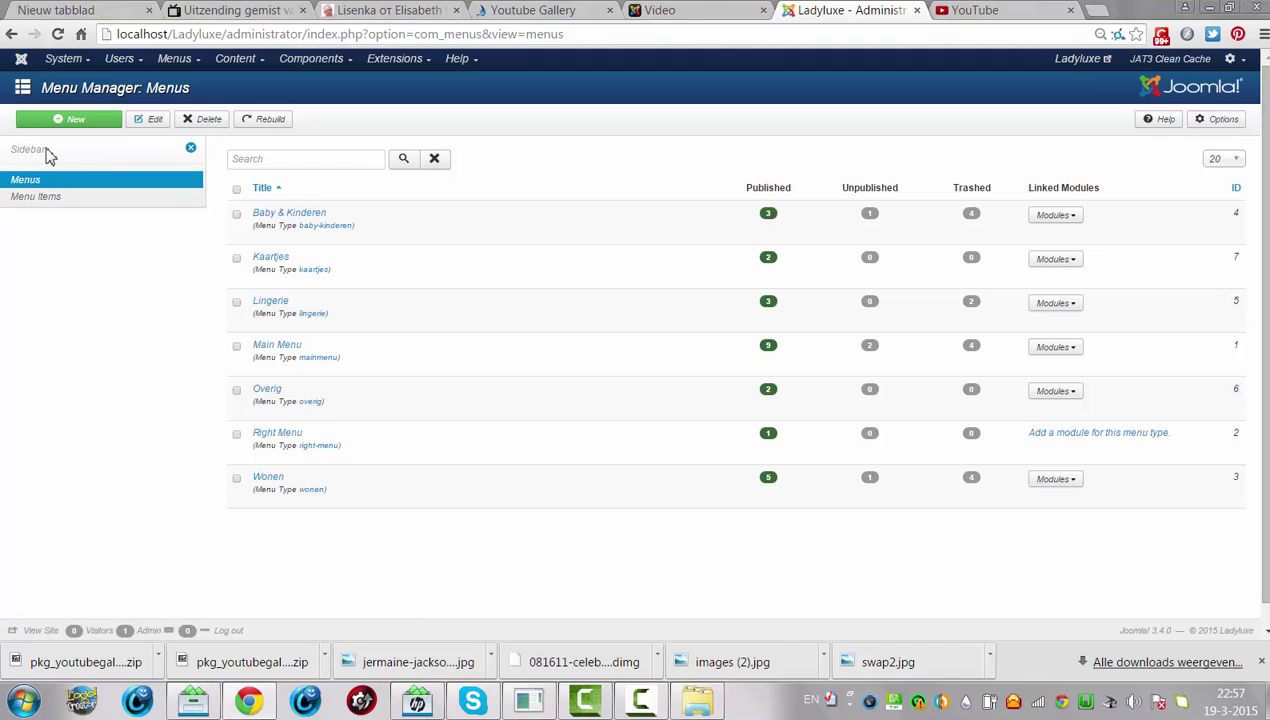
left_click(40, 200)
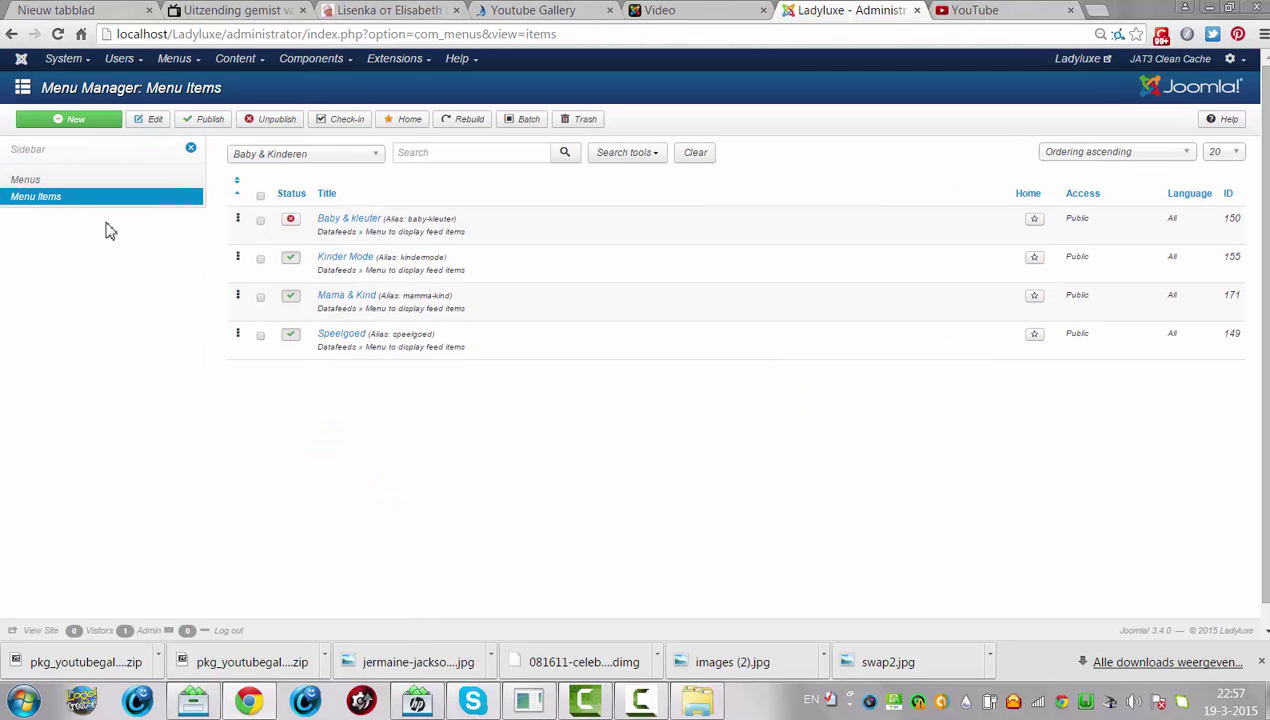
left_click(166, 70)
mouse_move(178, 92)
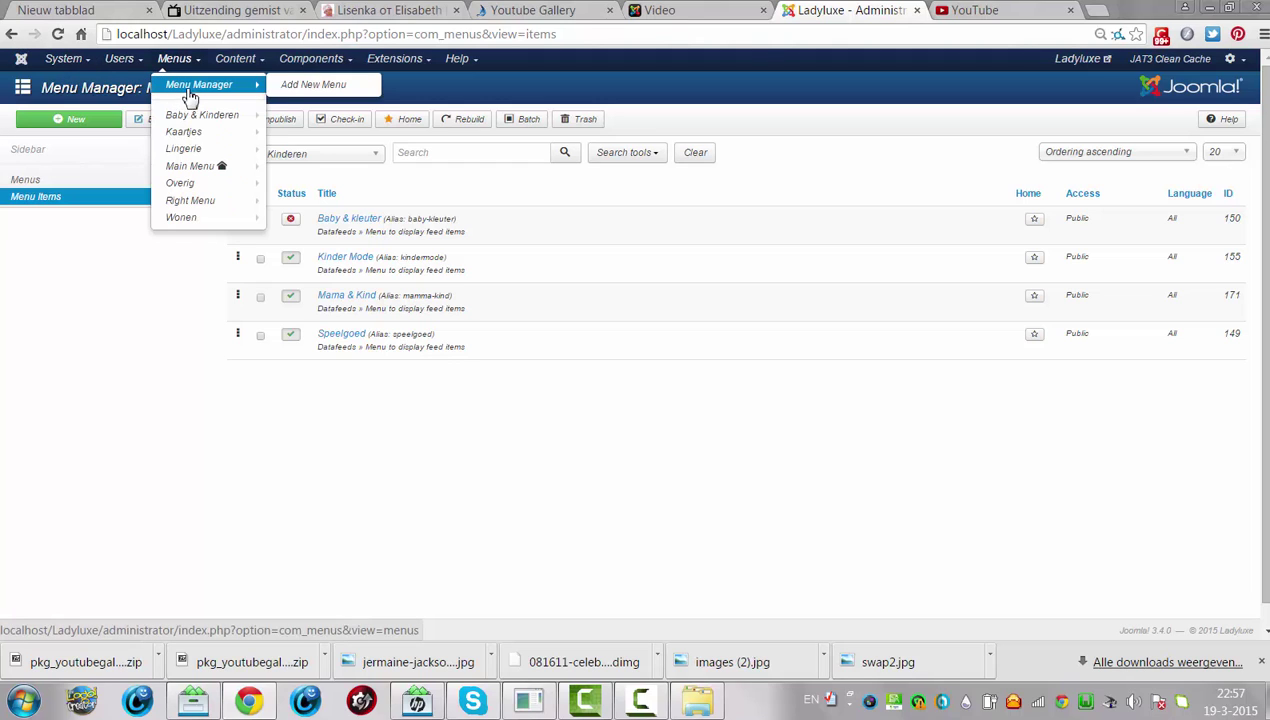
left_click(57, 182)
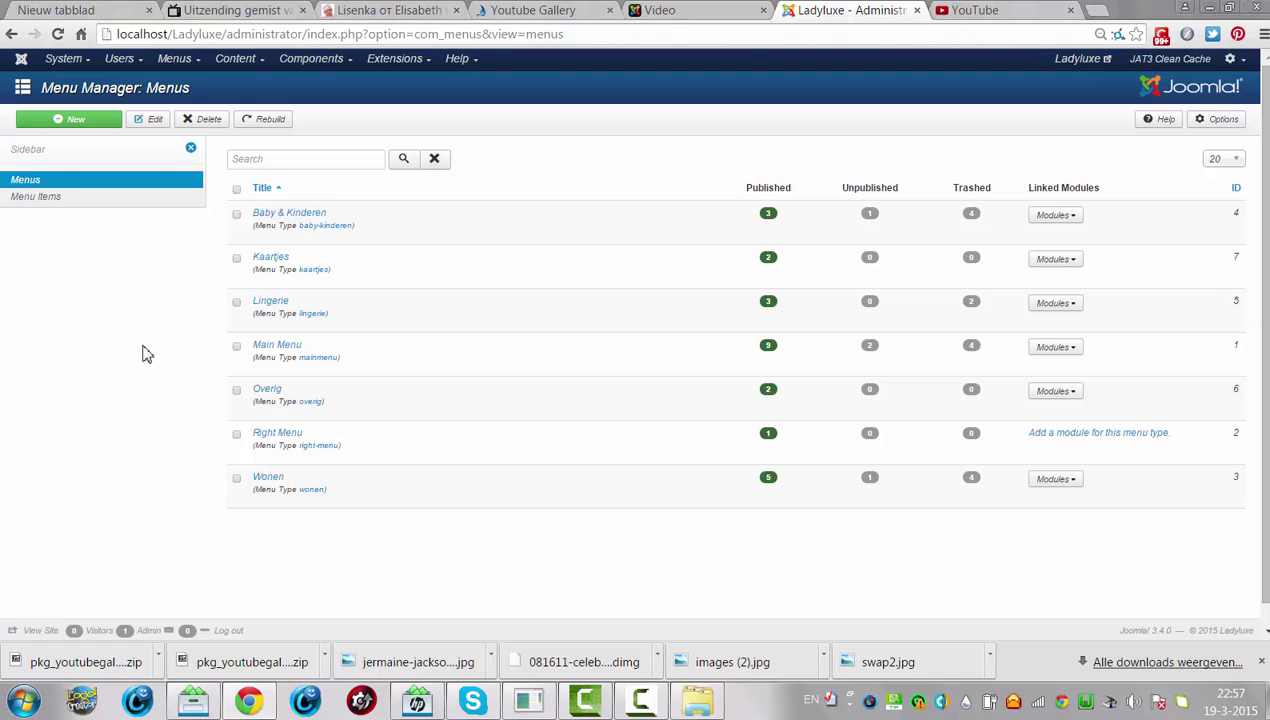
left_click(283, 344)
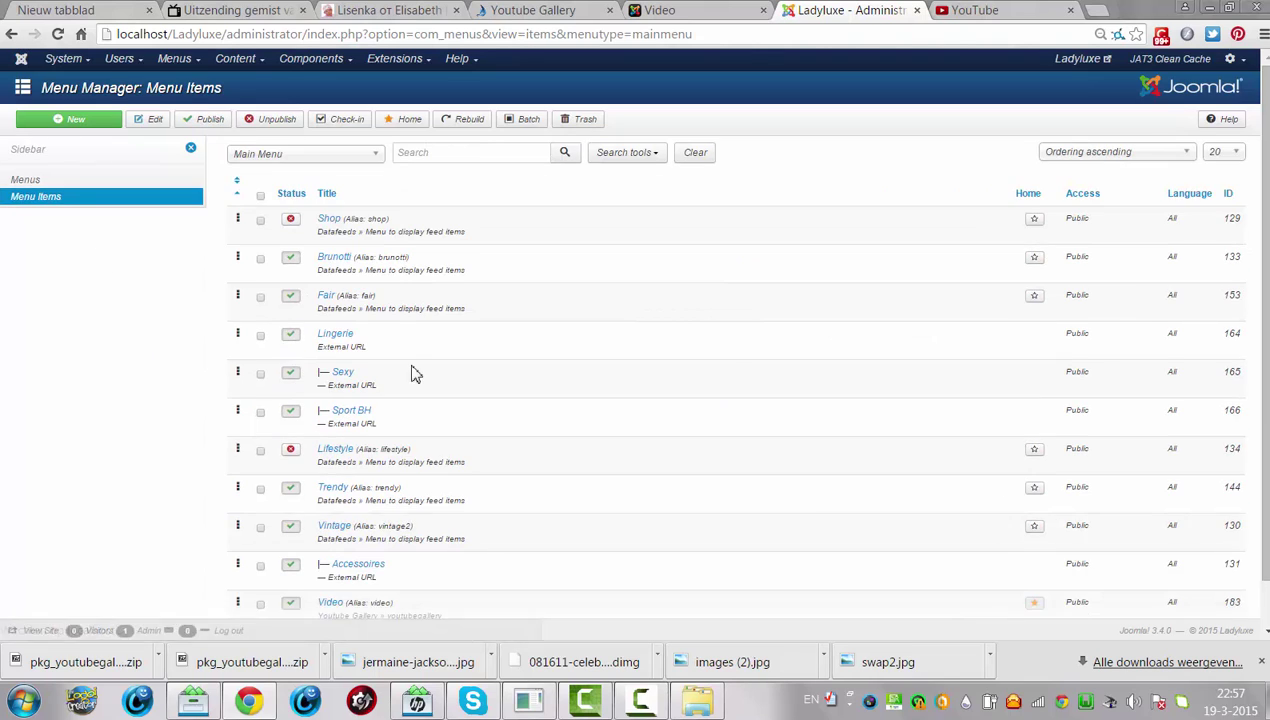
scroll(548, 622, "down", 1)
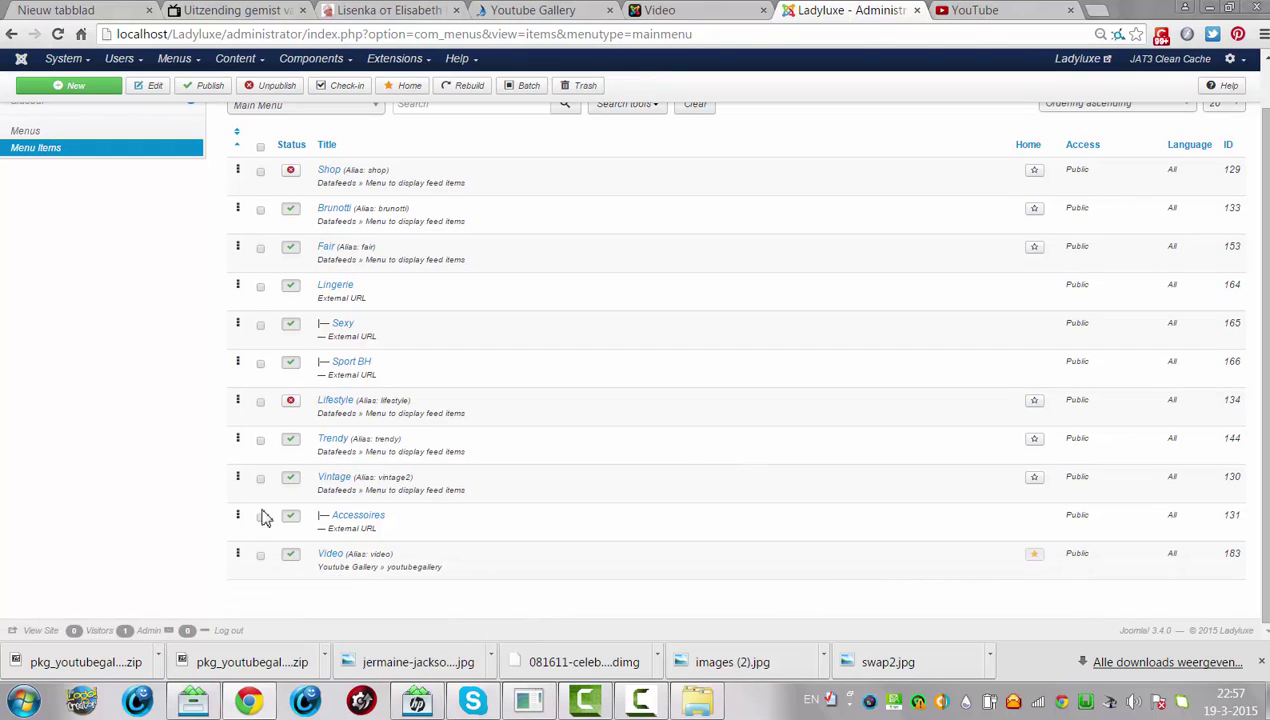
- Open the Video menu item, keeping the jp-aseman-ii template style
left_click(330, 556)
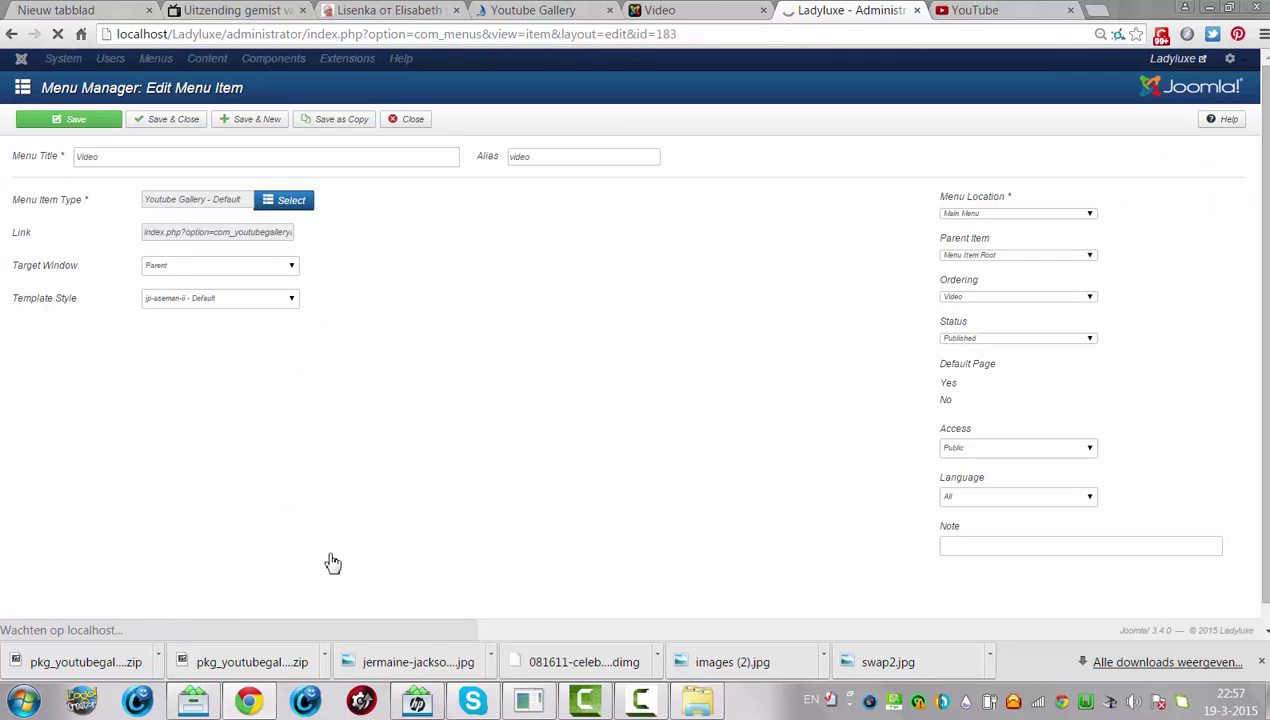
left_click(219, 321)
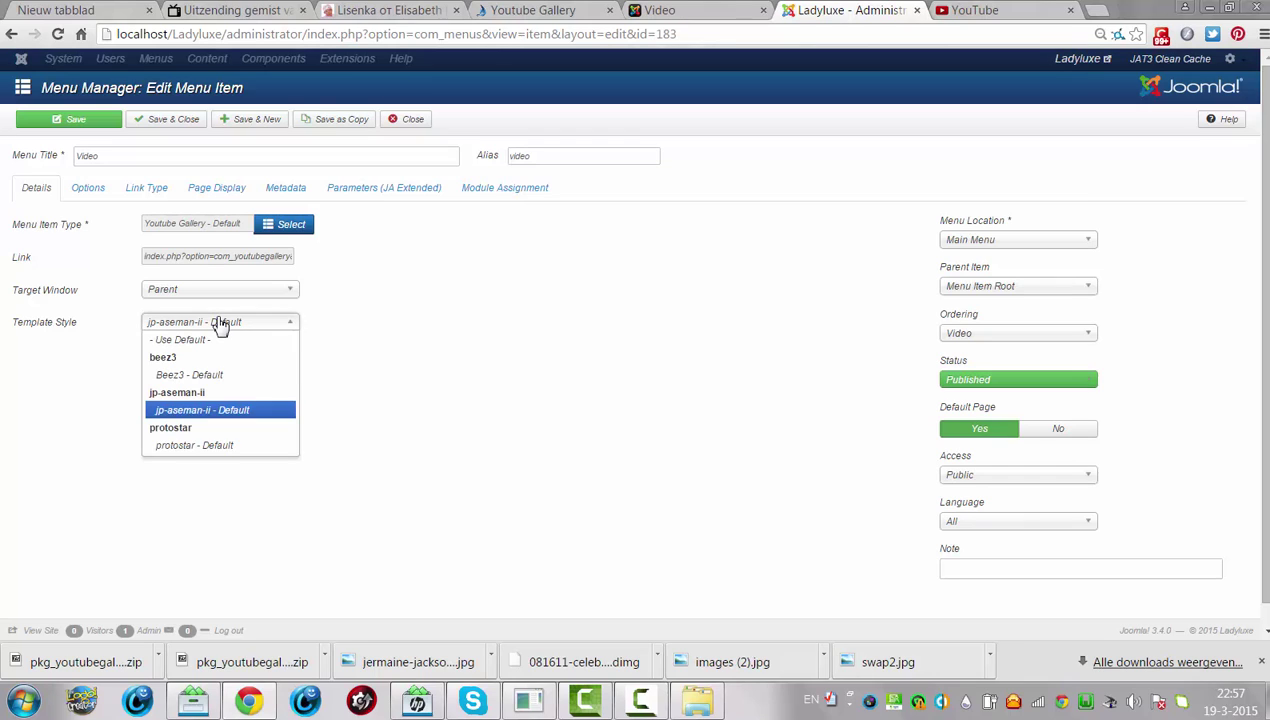
left_click(220, 324)
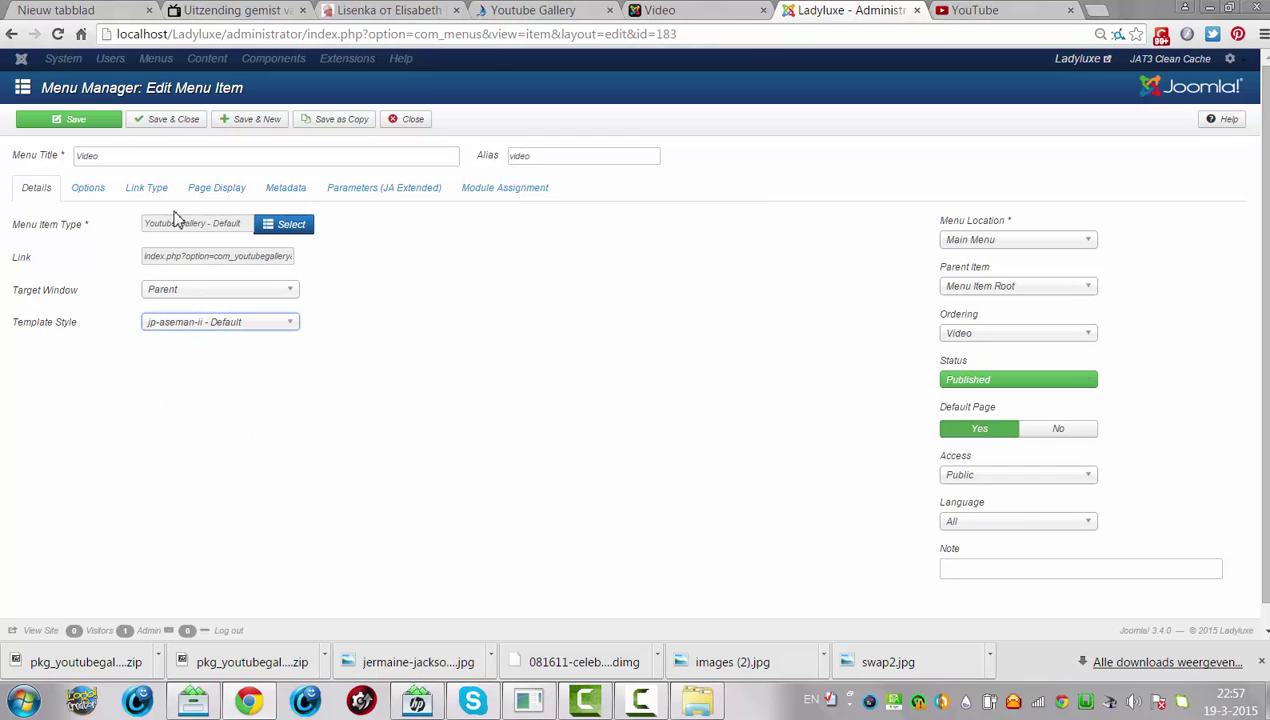
- In Options set Mobile Theme to Ladylue, keep Theme Ladylue and video list 1, and save
left_click(99, 194)
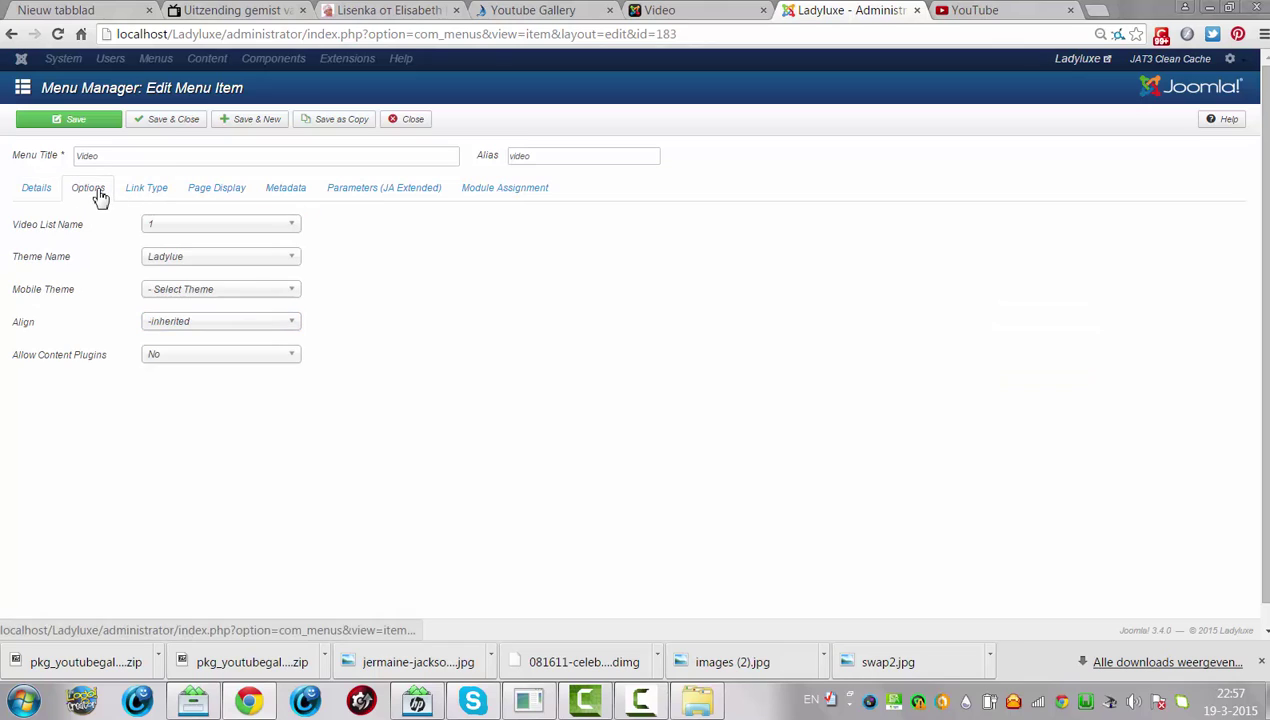
left_click(197, 293)
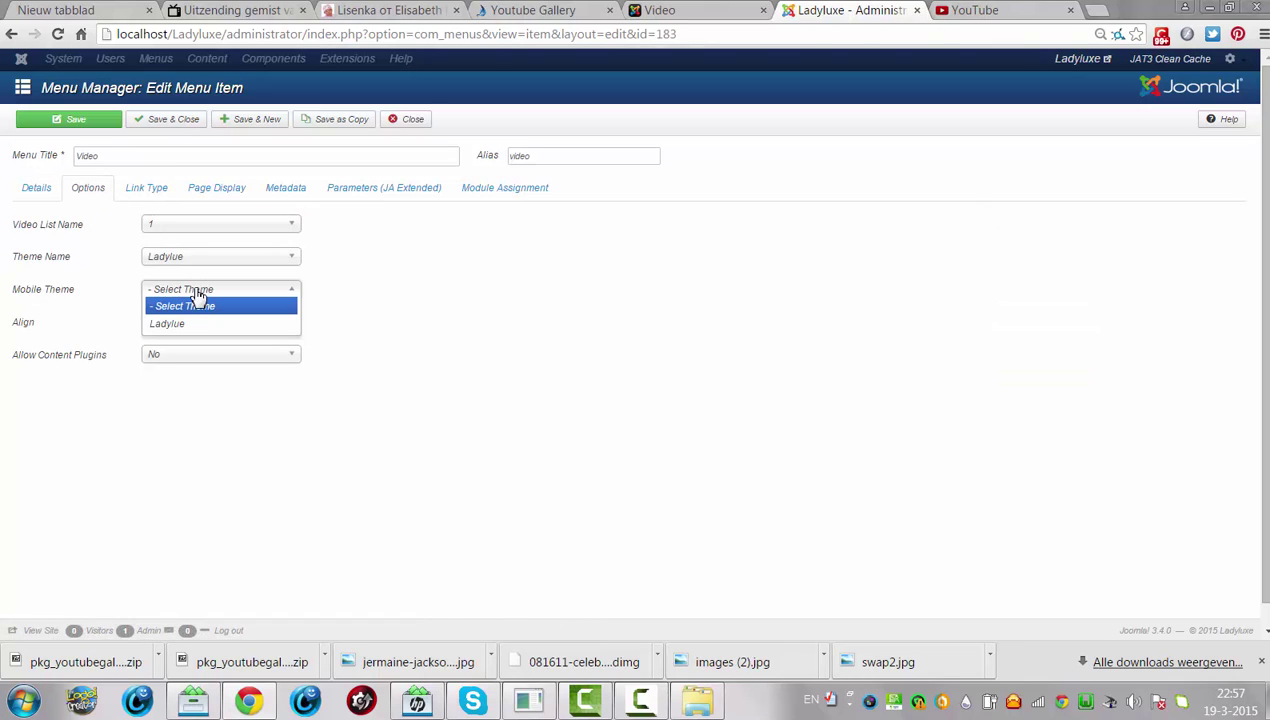
left_click(197, 291)
left_click(200, 292)
left_click(198, 324)
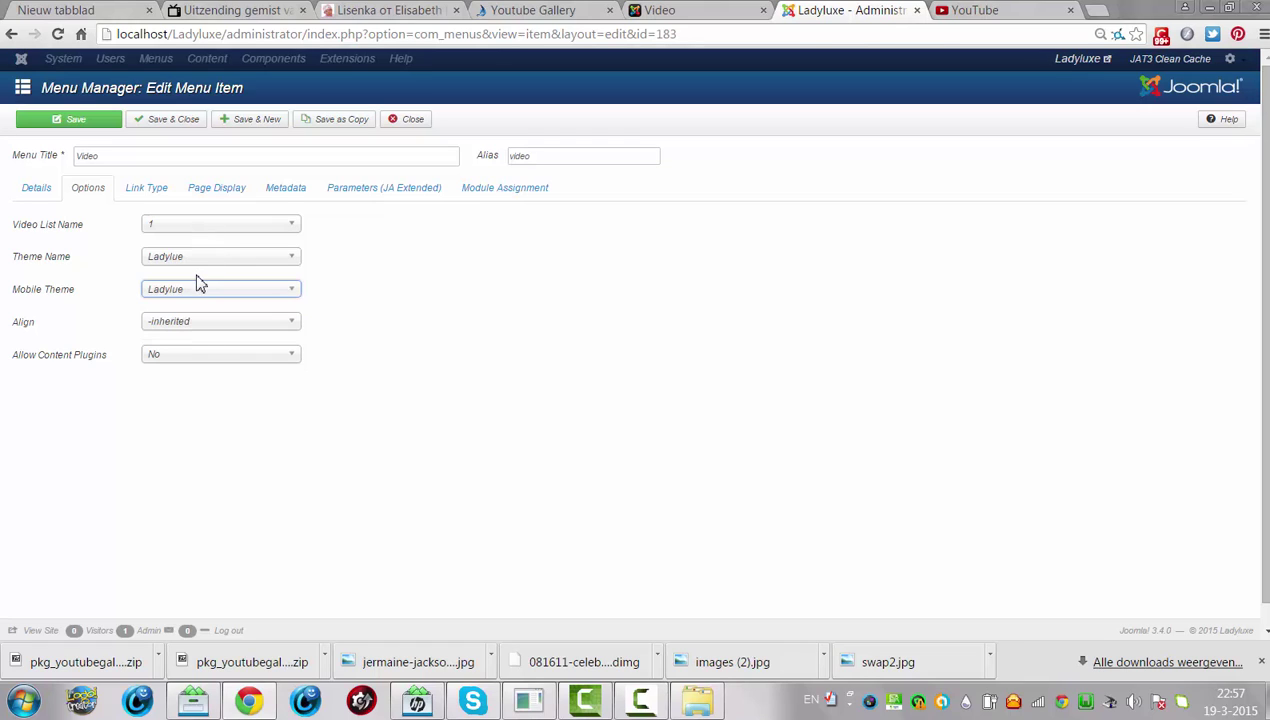
left_click(192, 258)
left_click(192, 258)
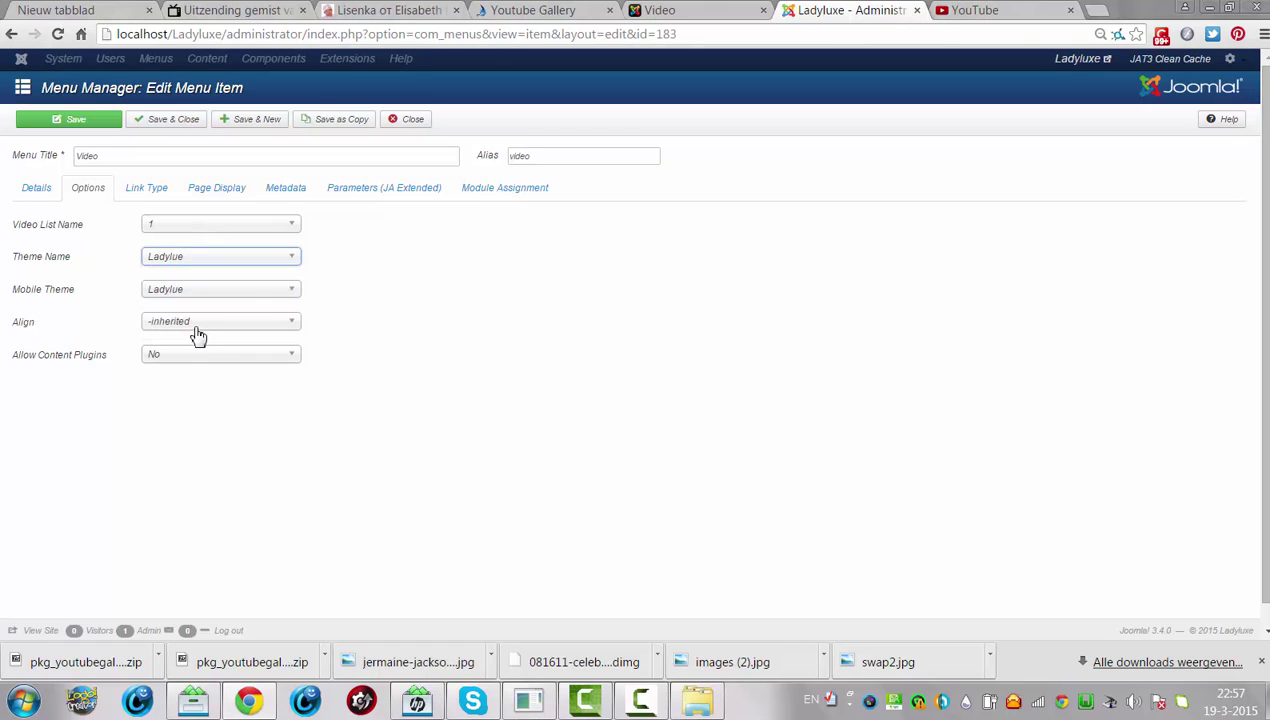
left_click(184, 226)
left_click(184, 238)
left_click(181, 228)
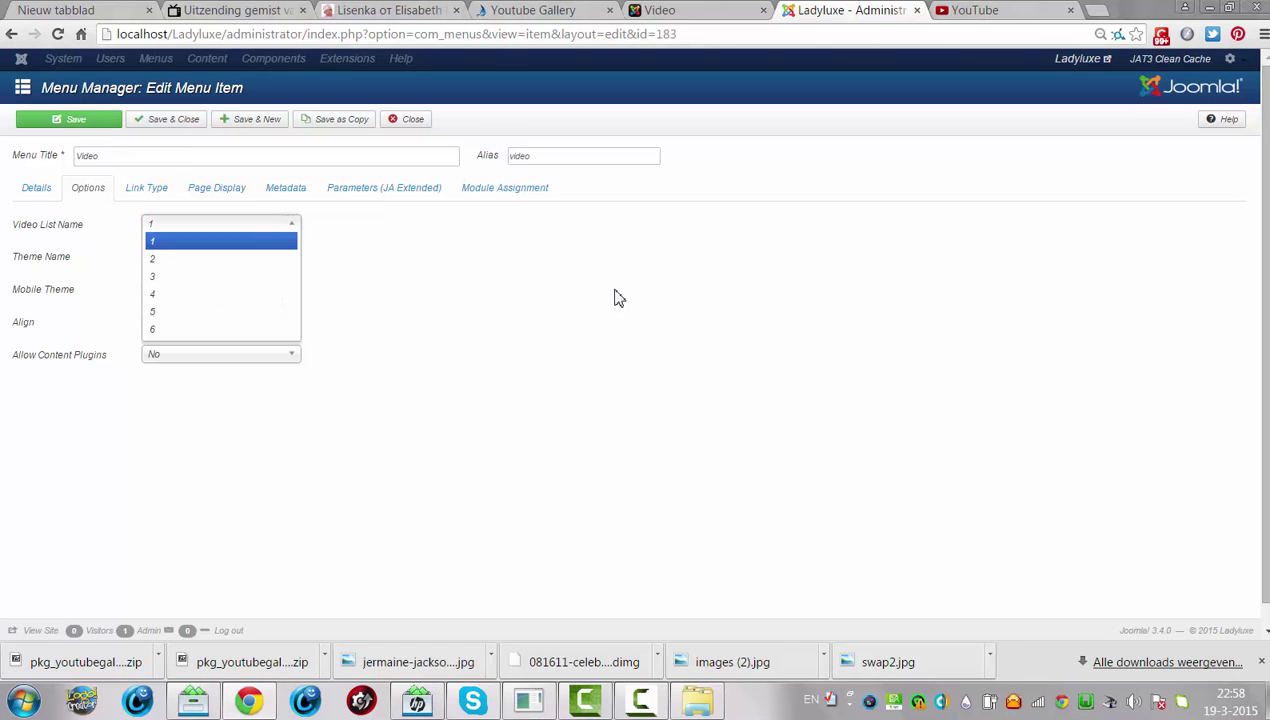
left_click(60, 130)
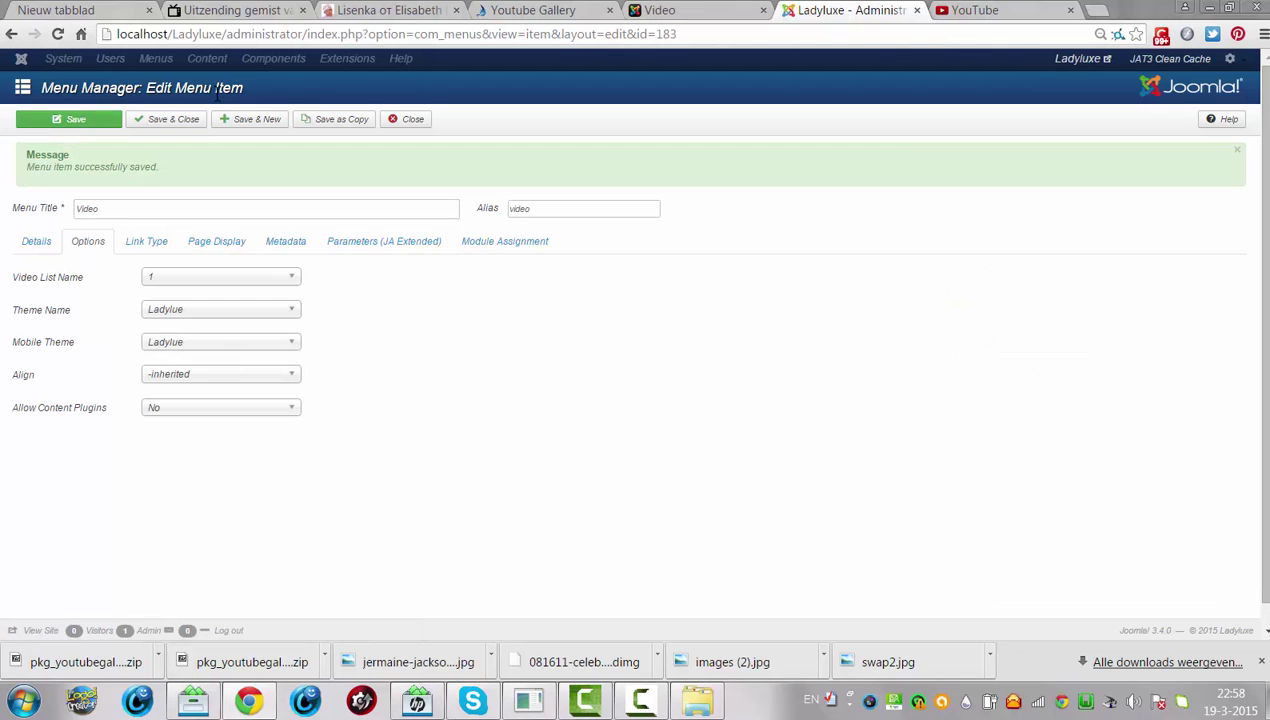
- Reload the site's Video page and scroll through the gallery player and thumbnails
left_click(690, 10)
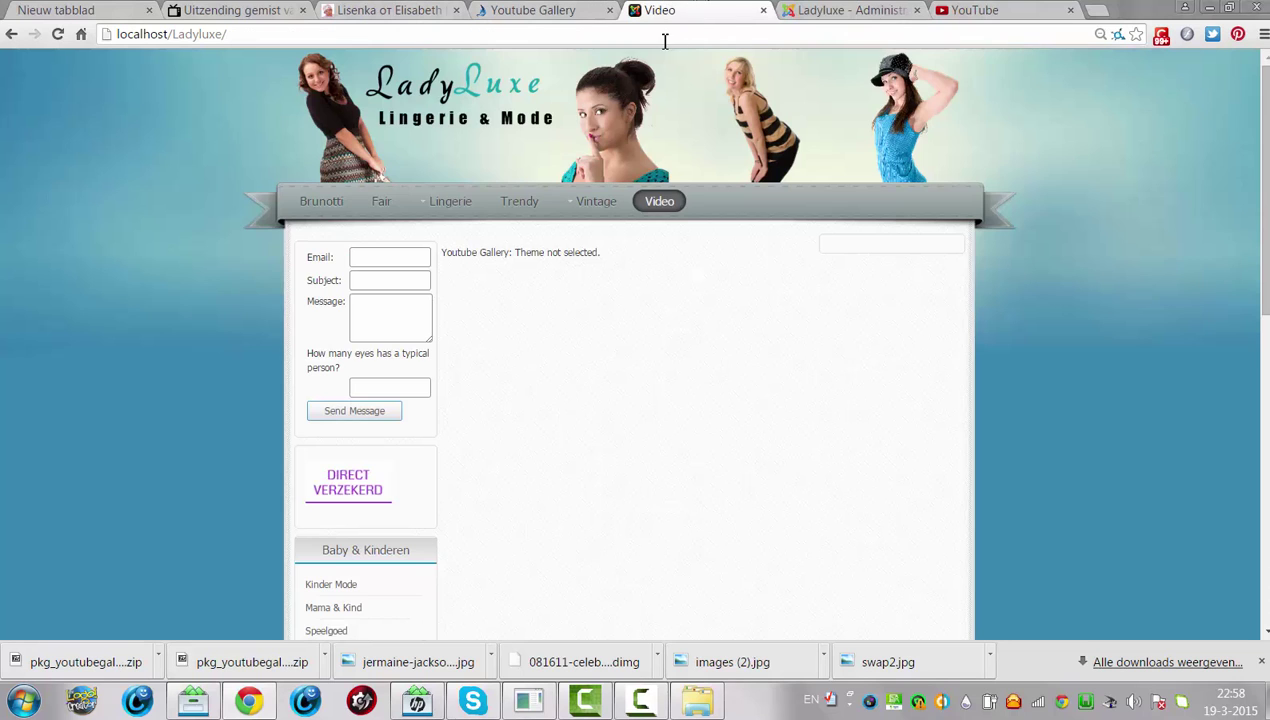
left_click(664, 40)
key("Return")
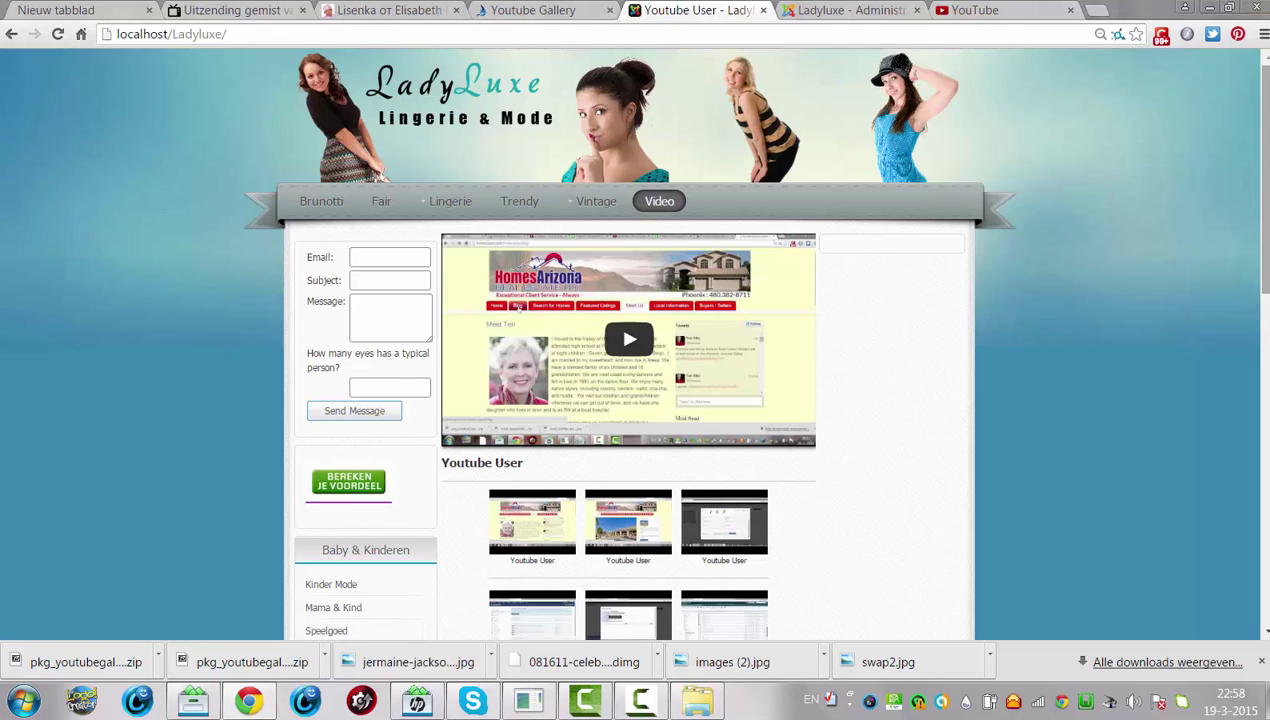
right_click(1248, 150)
scroll(1248, 150, "down", 2)
scroll(776, 342, "down", 6)
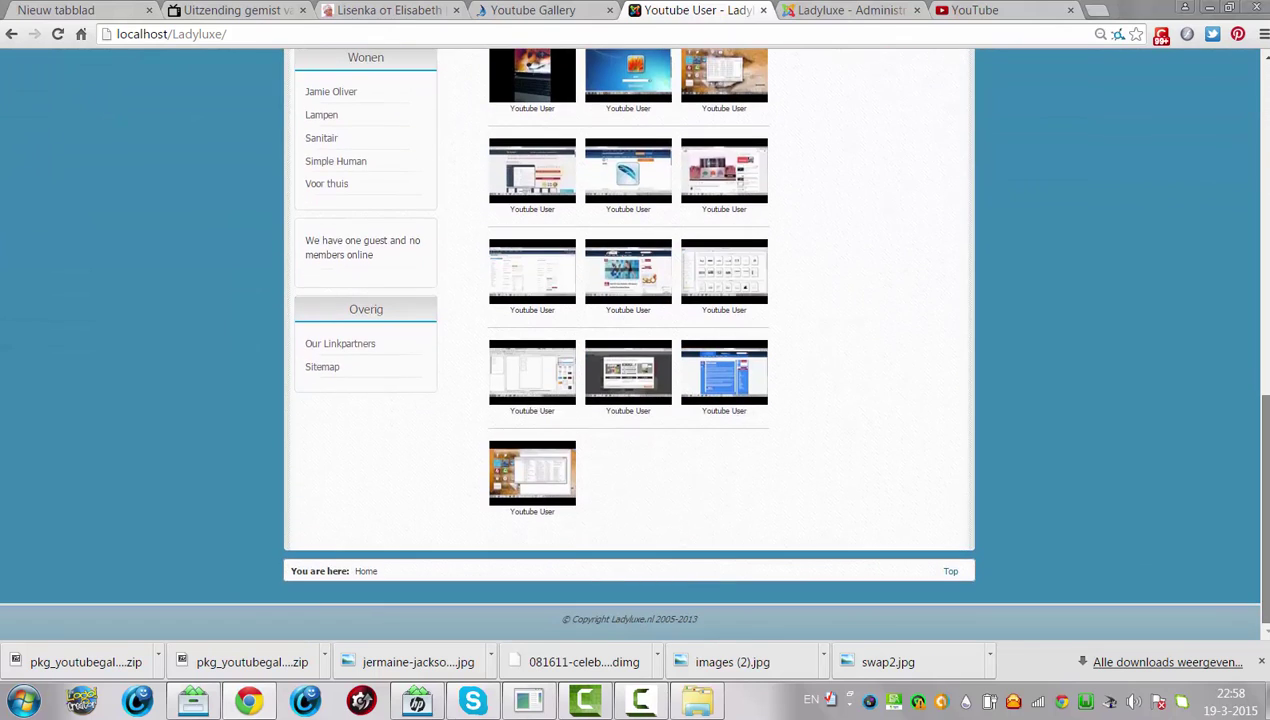
scroll(630, 340, "up", 9)
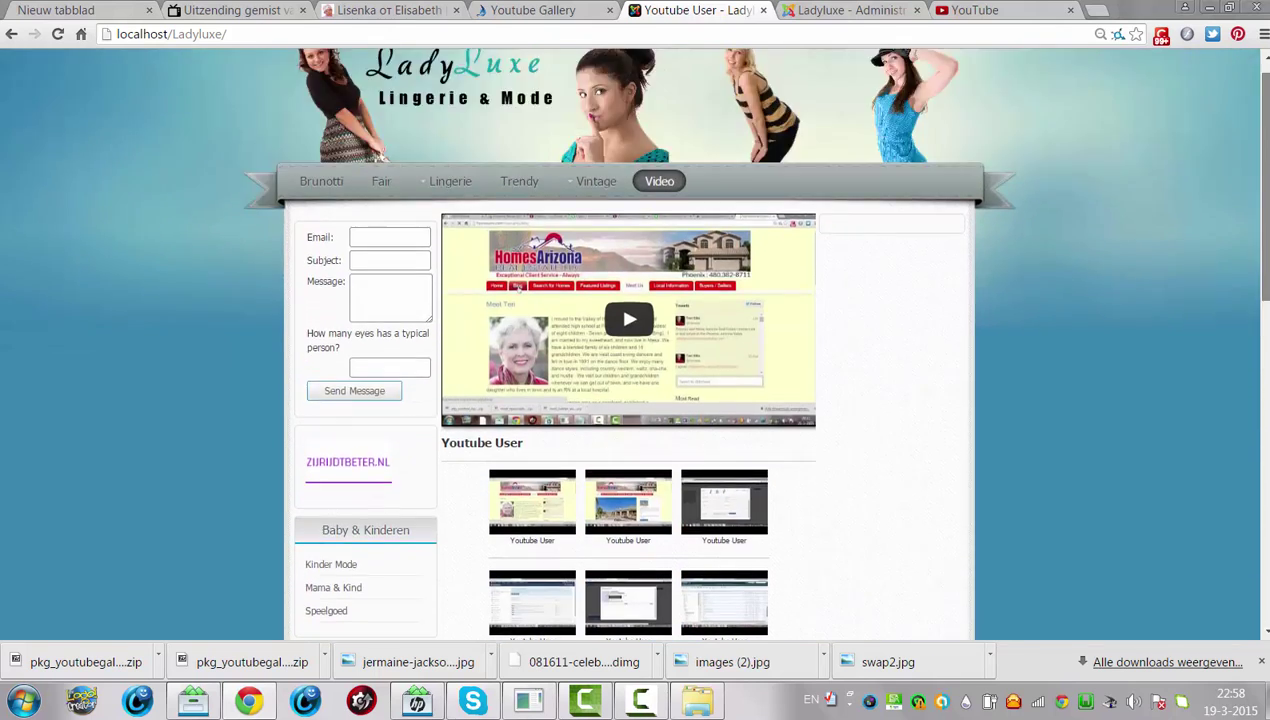
scroll(630, 340, "down", 2)
scroll(630, 340, "down", 1)
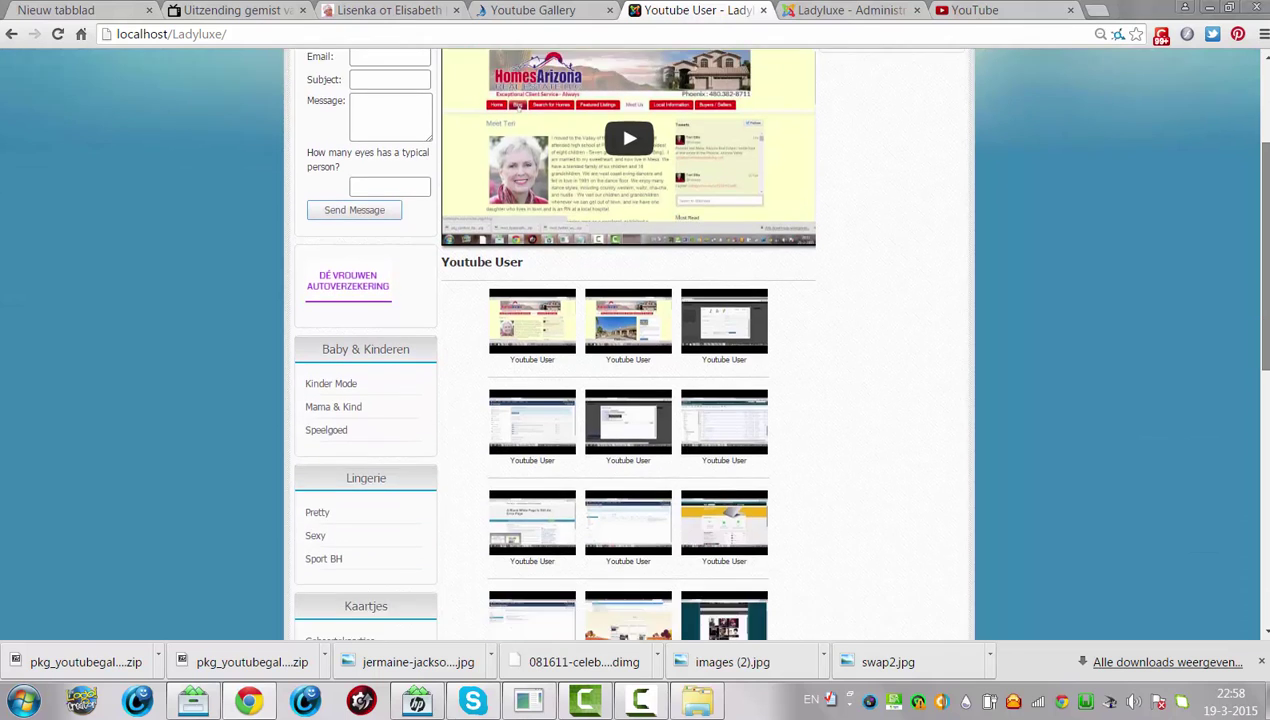
scroll(630, 340, "down", 3)
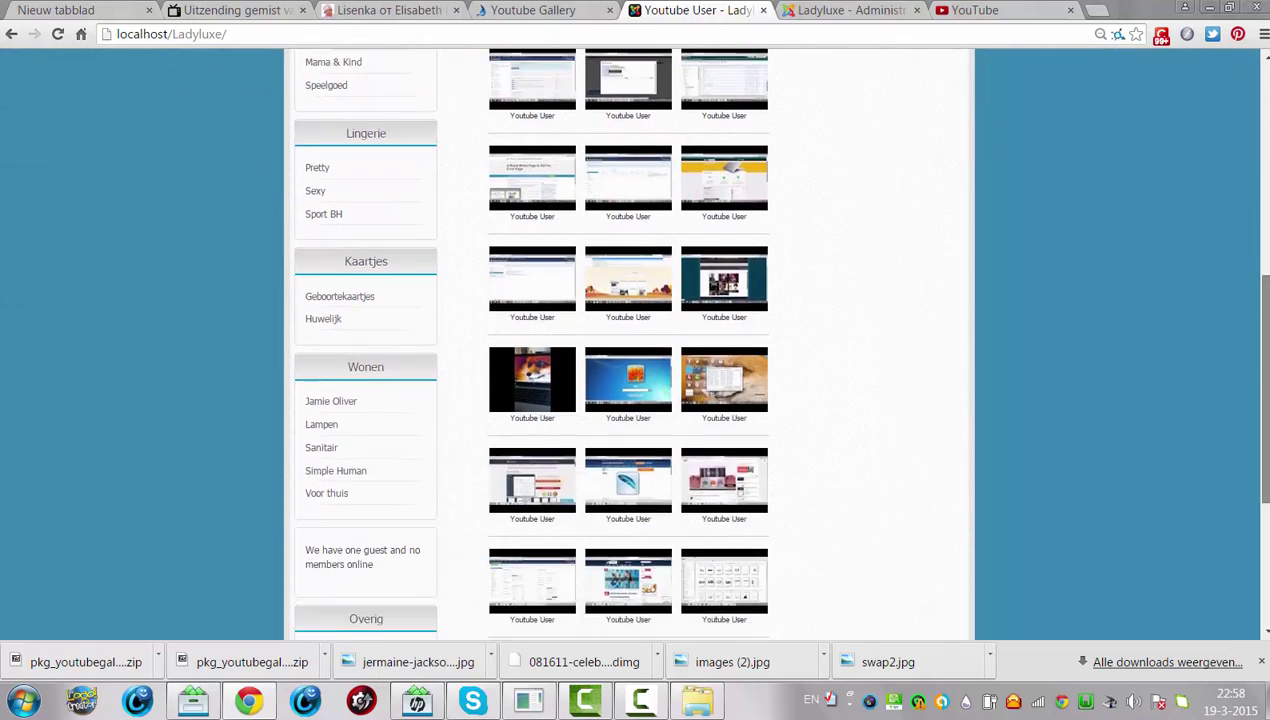
scroll(630, 340, "down", 2)
scroll(630, 340, "up", 2)
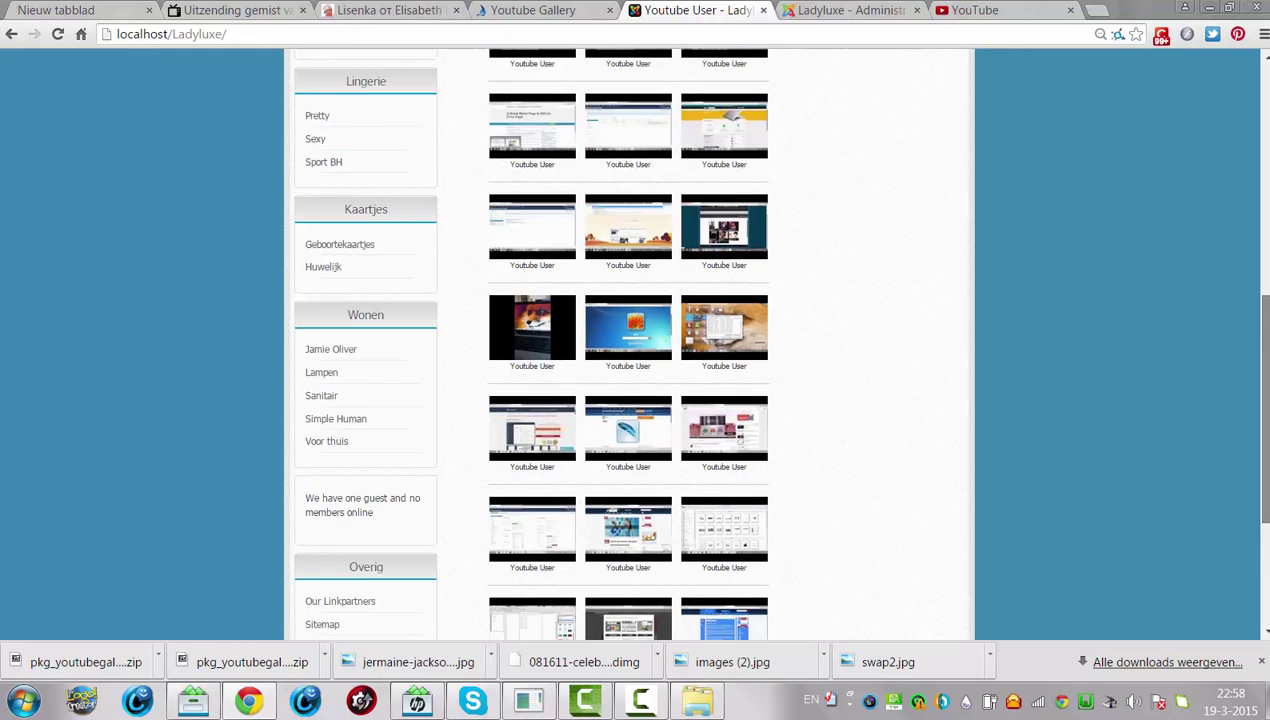
scroll(1250, 227, "up", 6)
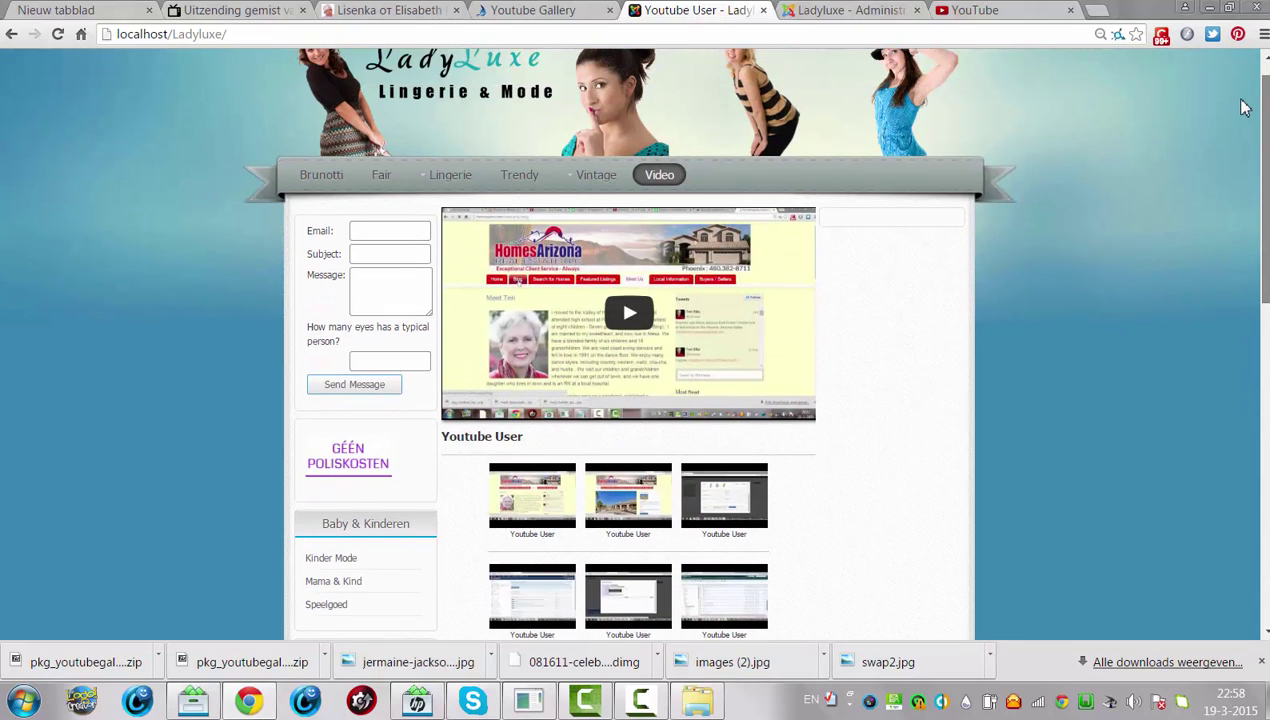
scroll(1253, 147, "down", 1)
scroll(1257, 165, "down", 1)
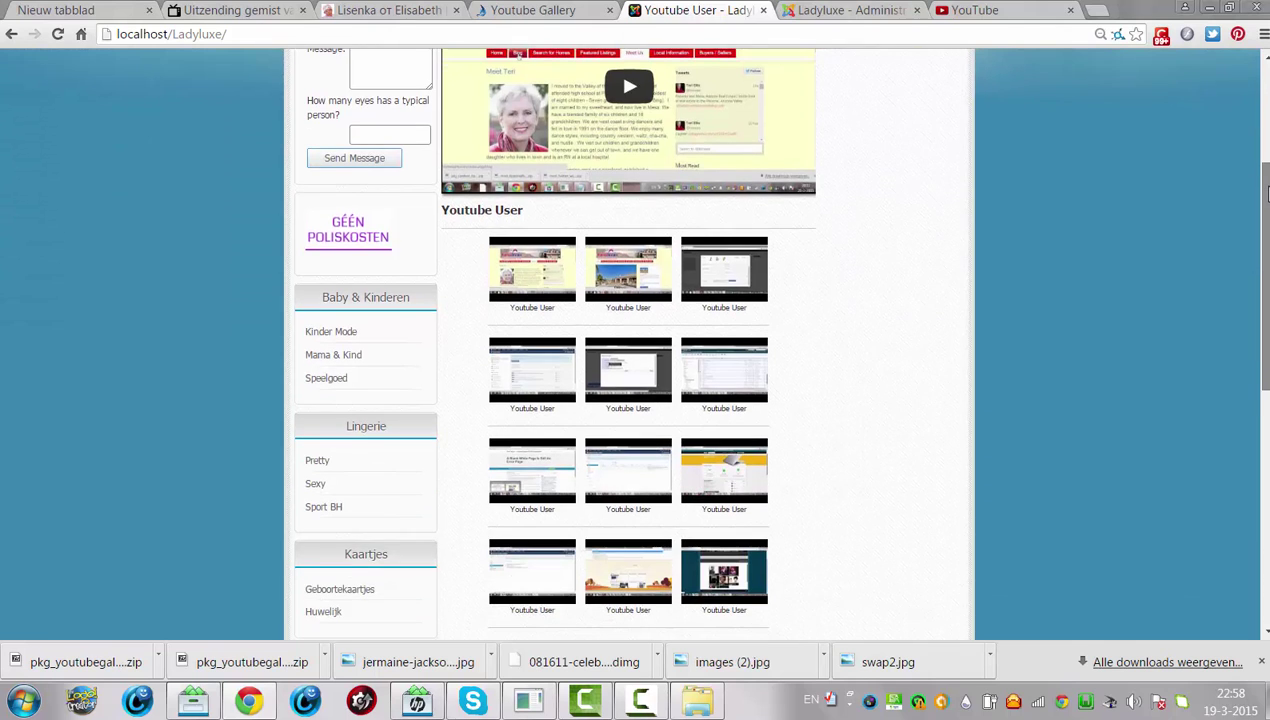
scroll(1254, 105, "up", 2)
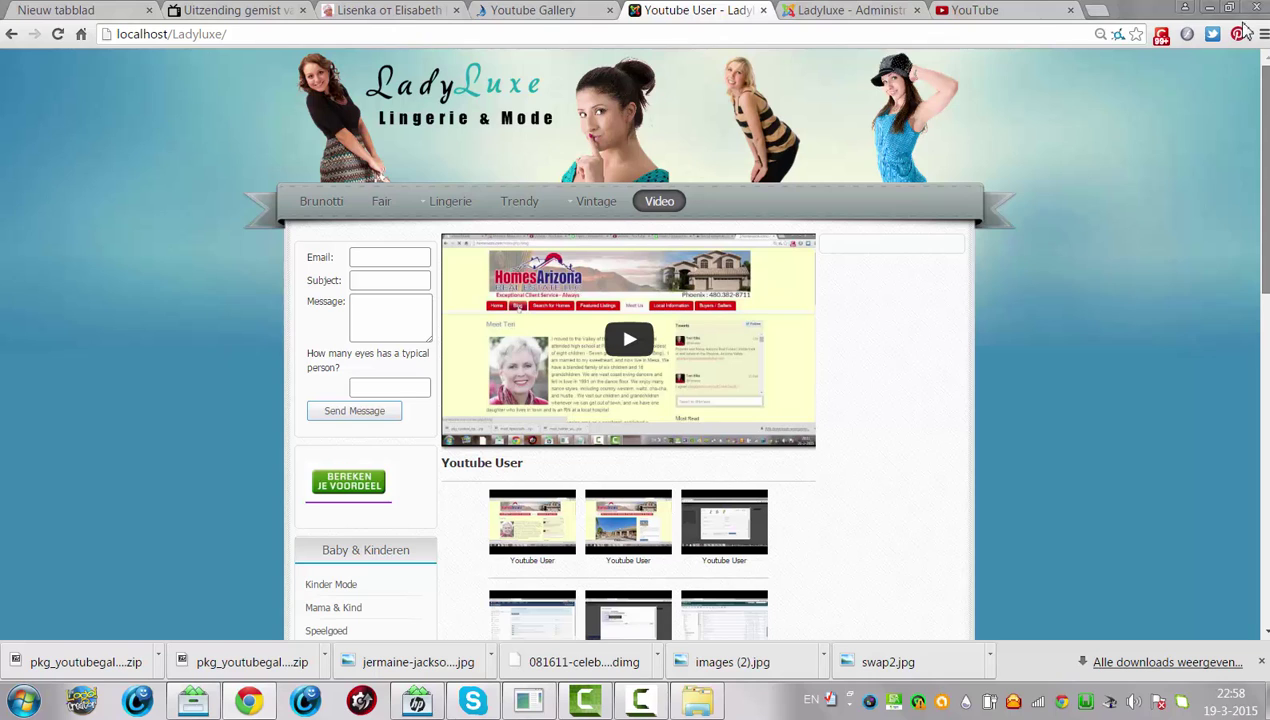
scroll(1264, 80, "down", 2)
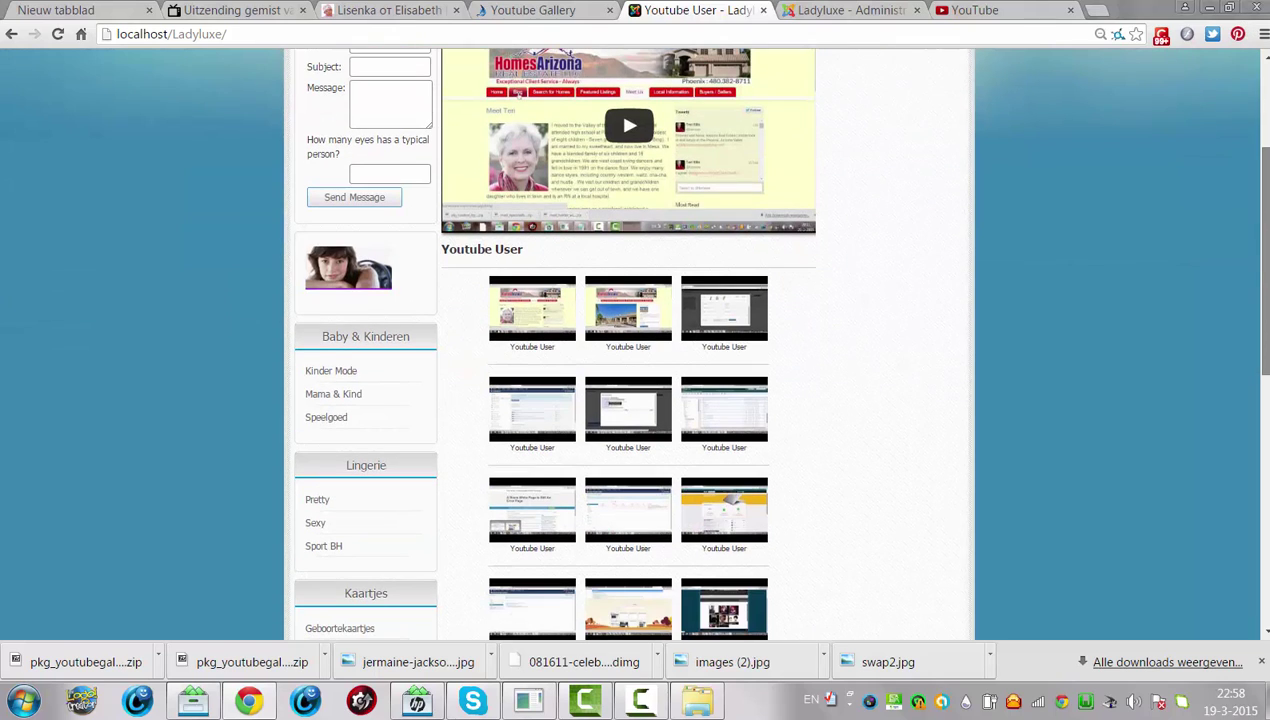
scroll(617, 109, "down", 5)
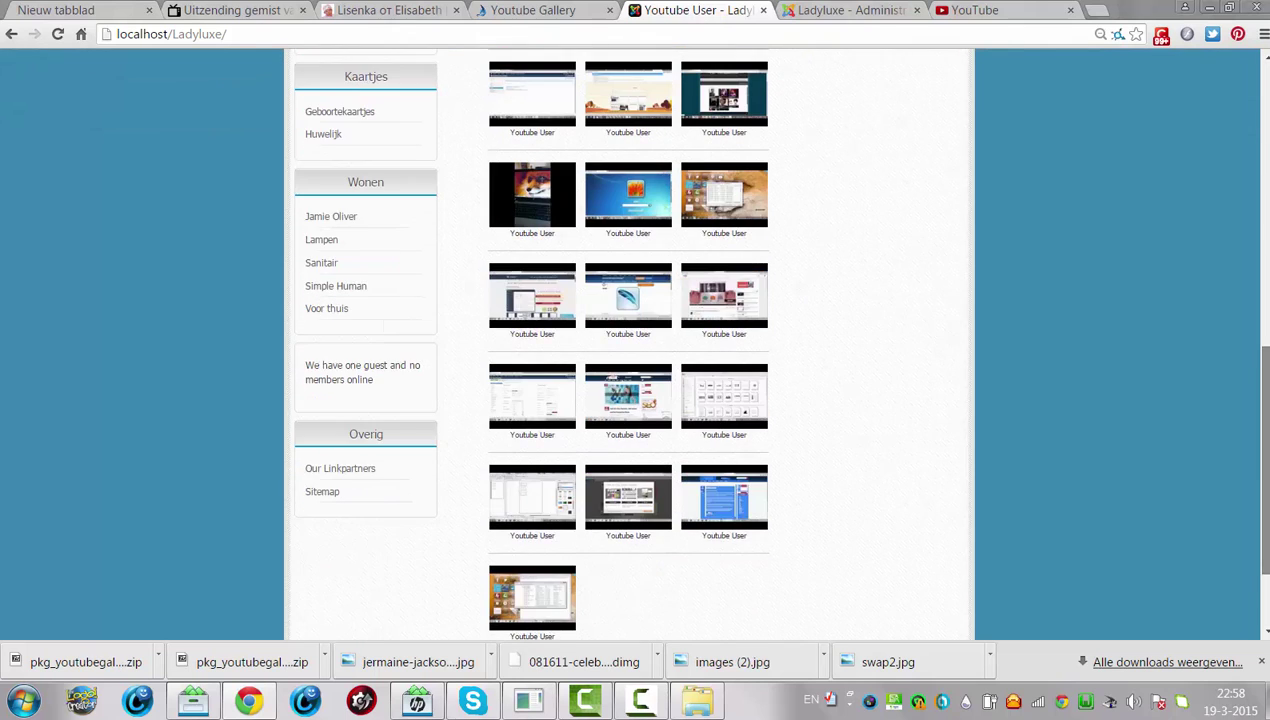
scroll(776, 342, "down", 1)
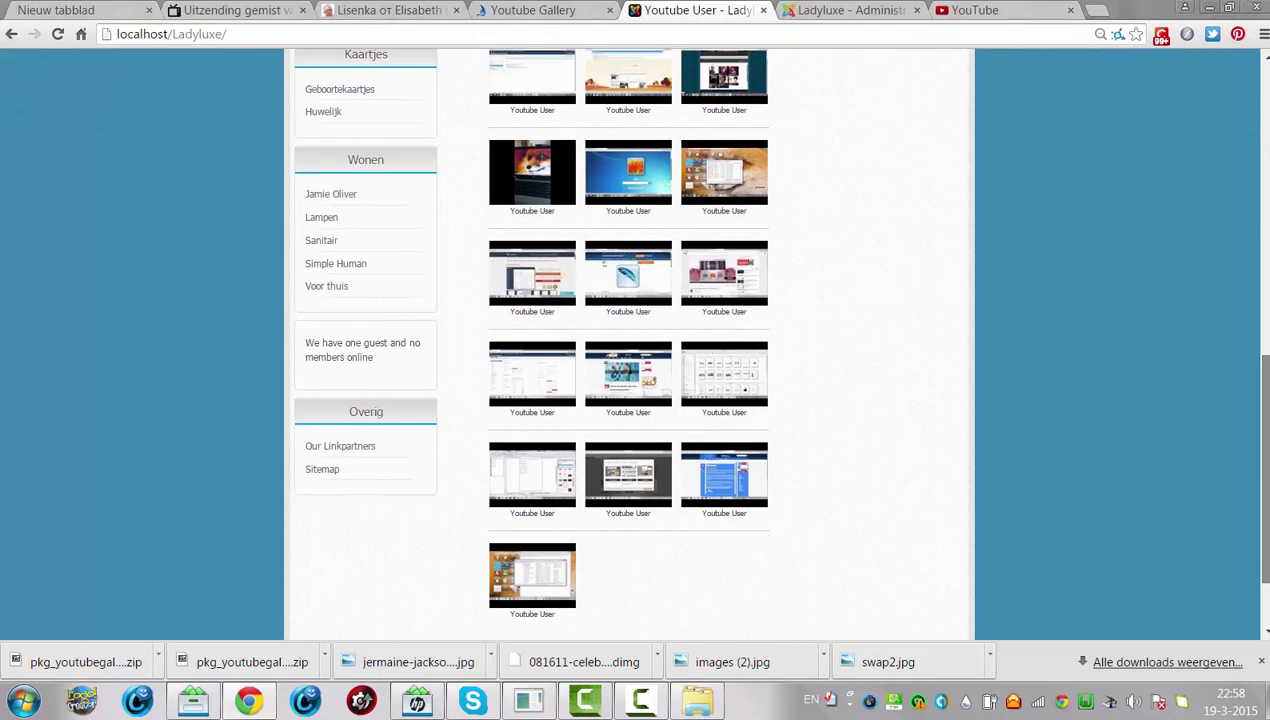
scroll(628, 340, "down", 1)
scroll(628, 340, "up", 4)
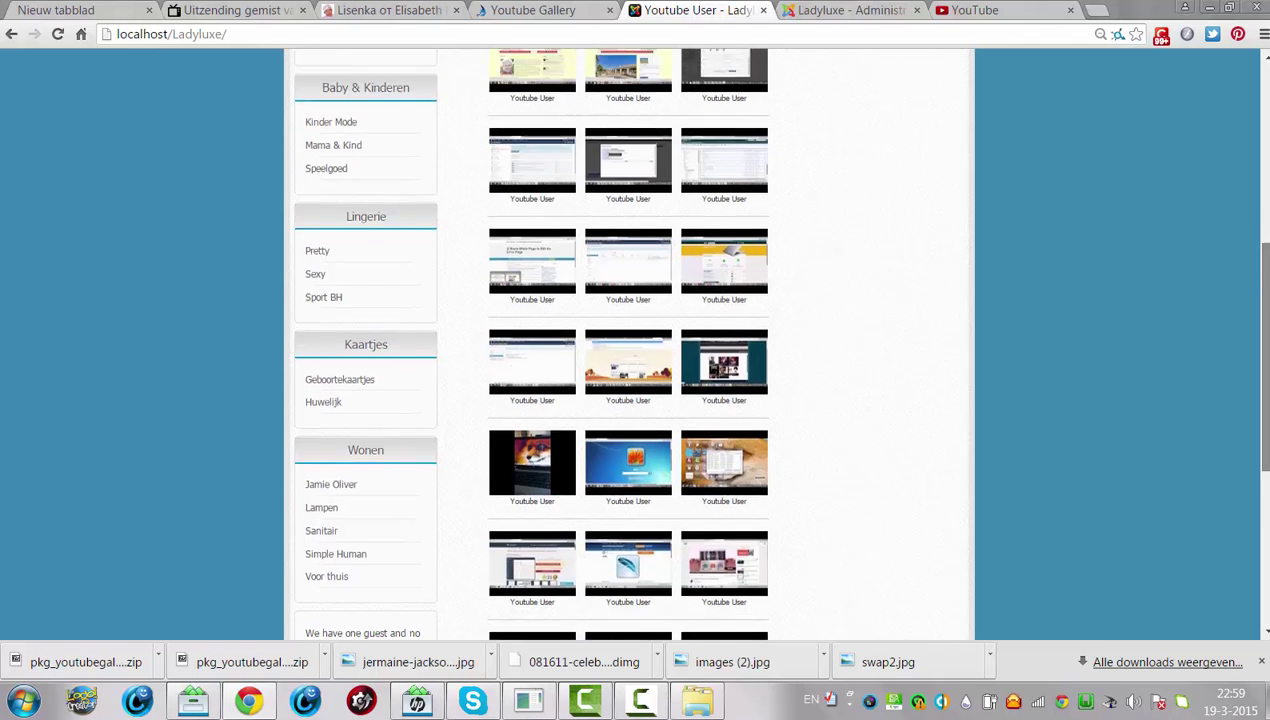
scroll(617, 202, "up", 3)
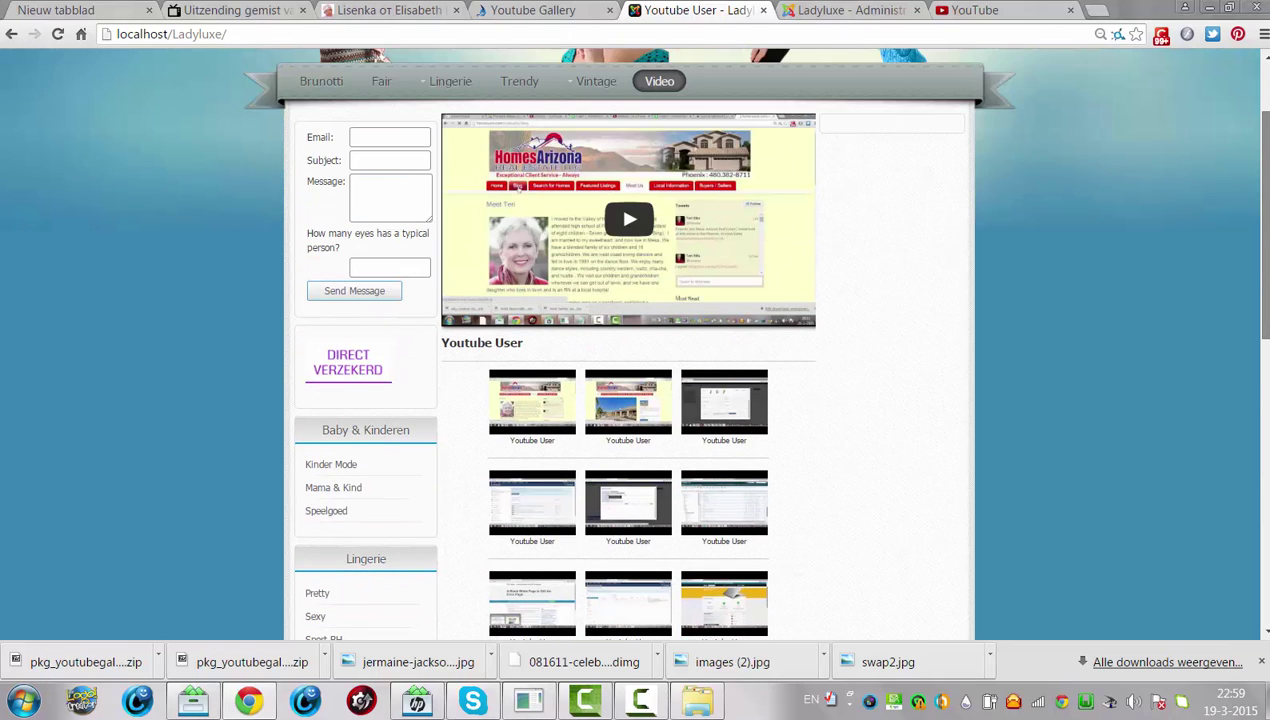
scroll(617, 202, "down", 2)
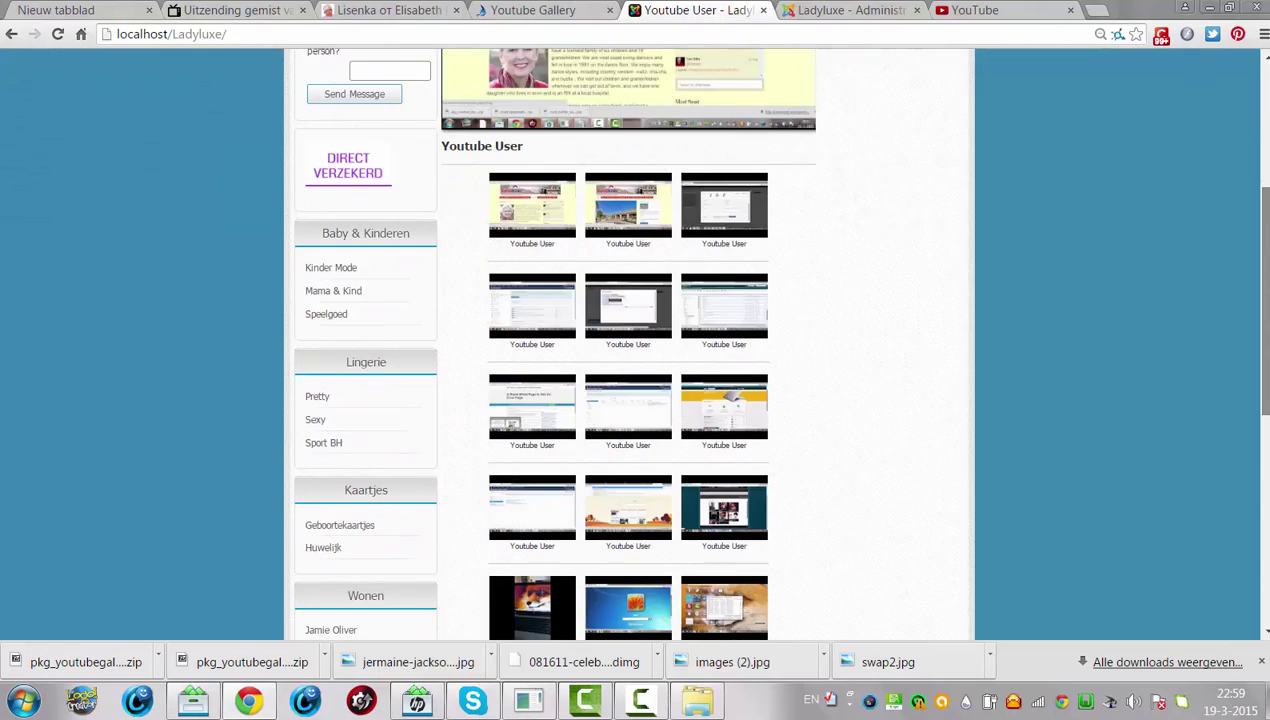
scroll(628, 342, "down", 4)
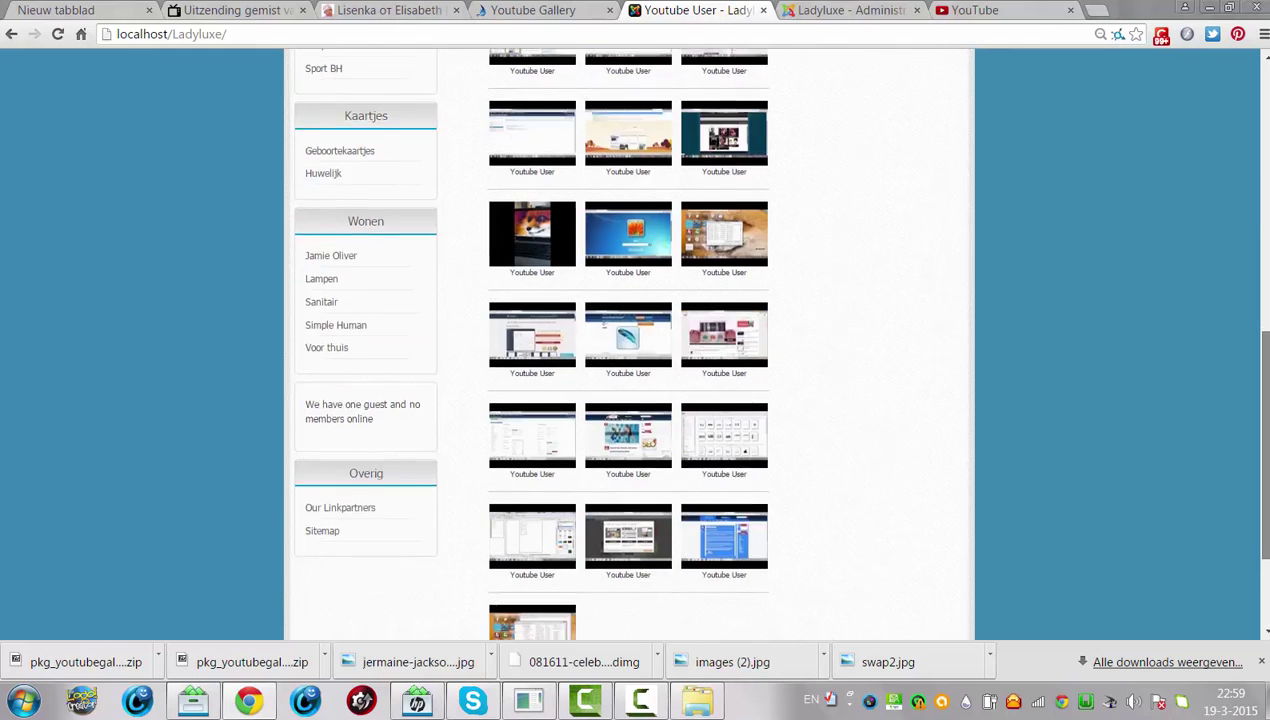
scroll(493, 107, "down", 2)
scroll(493, 107, "up", 10)
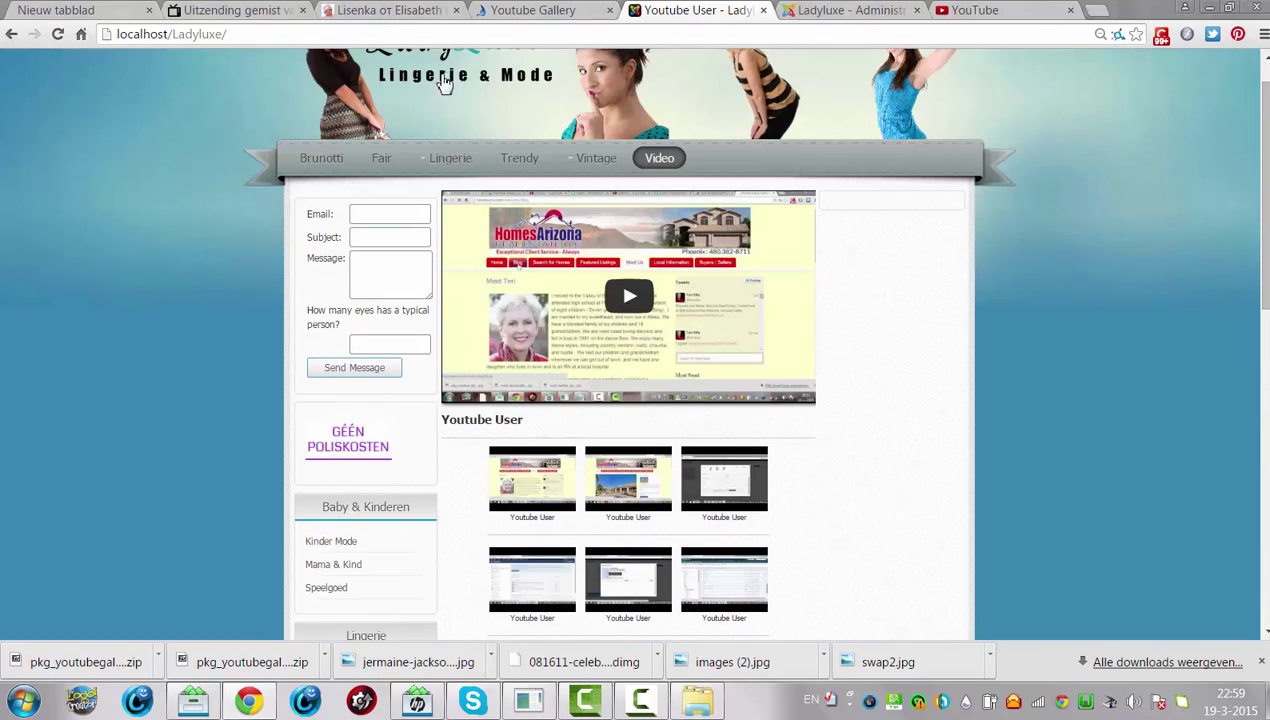
- Play the gallery's featured video briefly, then pause it
left_click(630, 295)
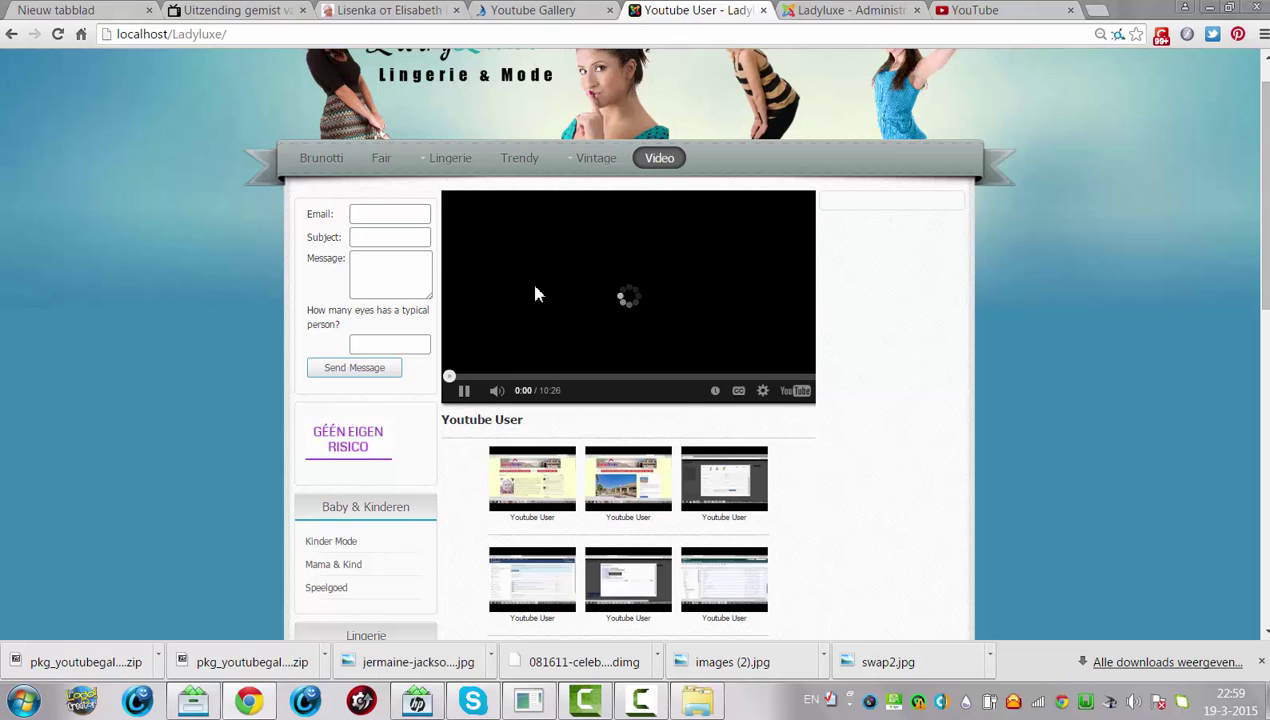
left_click(462, 399)
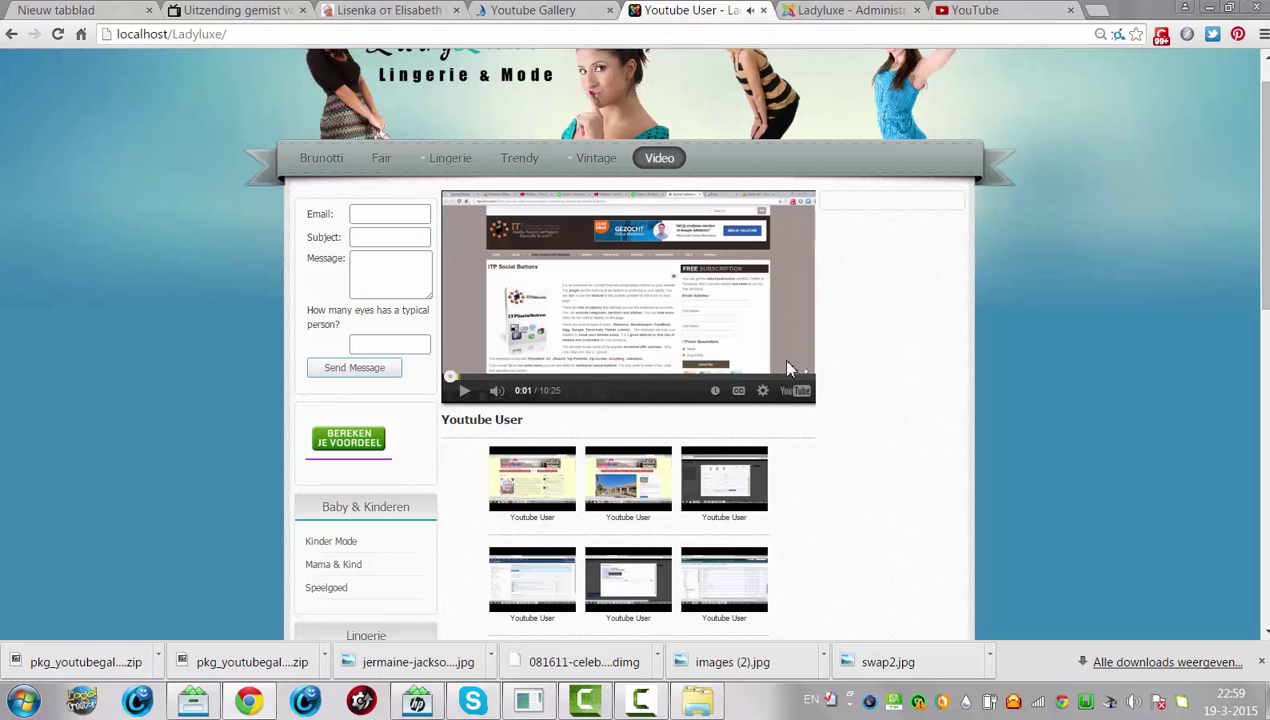
left_click_drag(1265, 195, 1191, 105)
- Set the Video menu item's Align option to Center and save
left_click(790, 10)
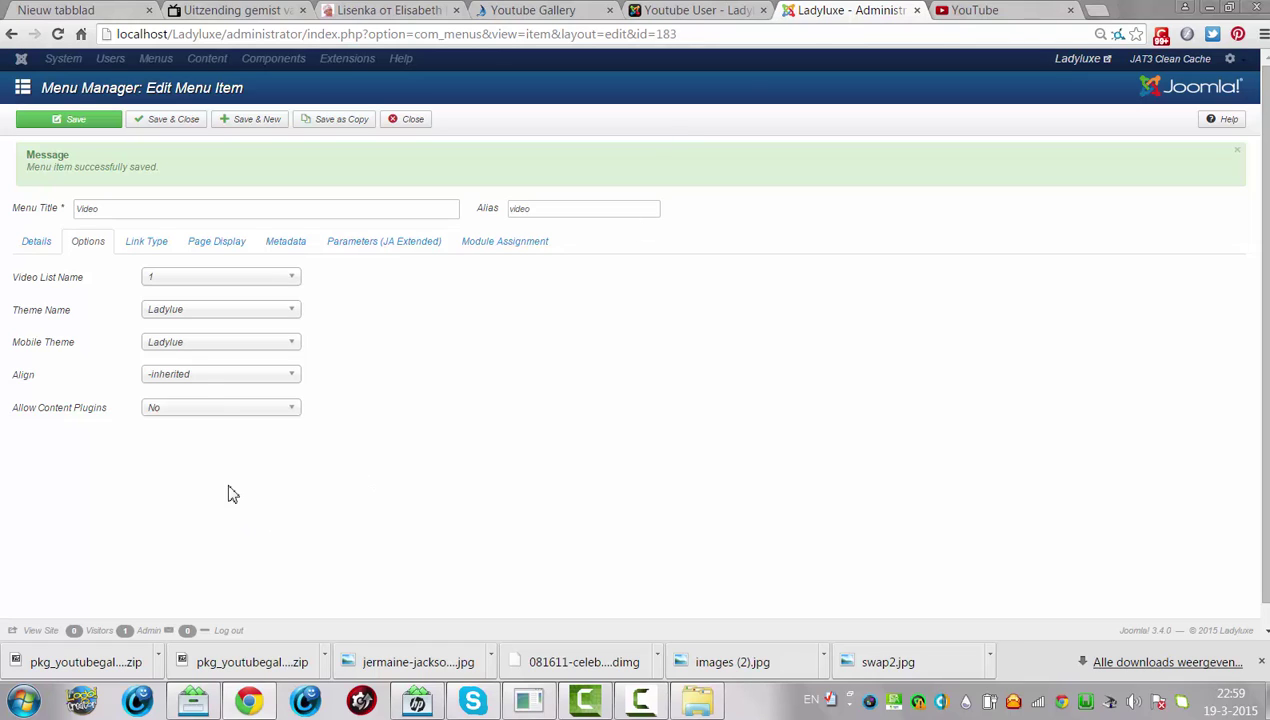
left_click(198, 375)
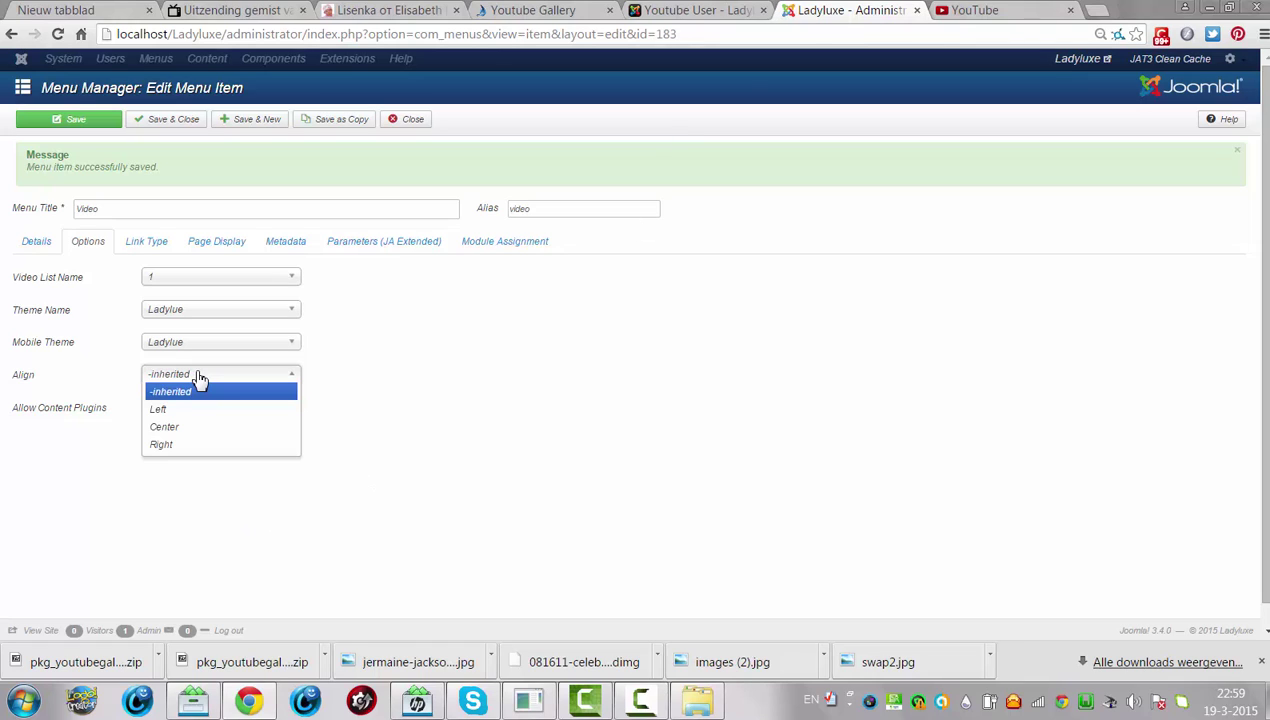
left_click(198, 375)
left_click(198, 375)
left_click(198, 375)
left_click(198, 375)
left_click(188, 428)
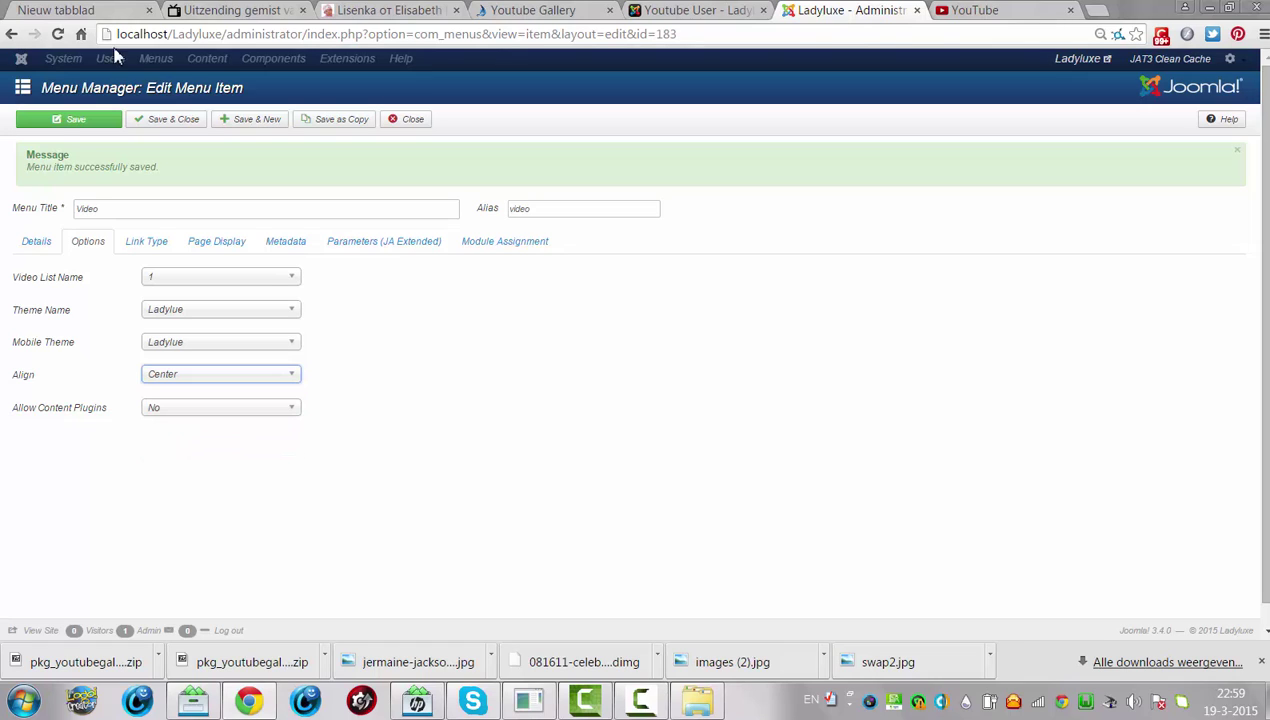
left_click(63, 127)
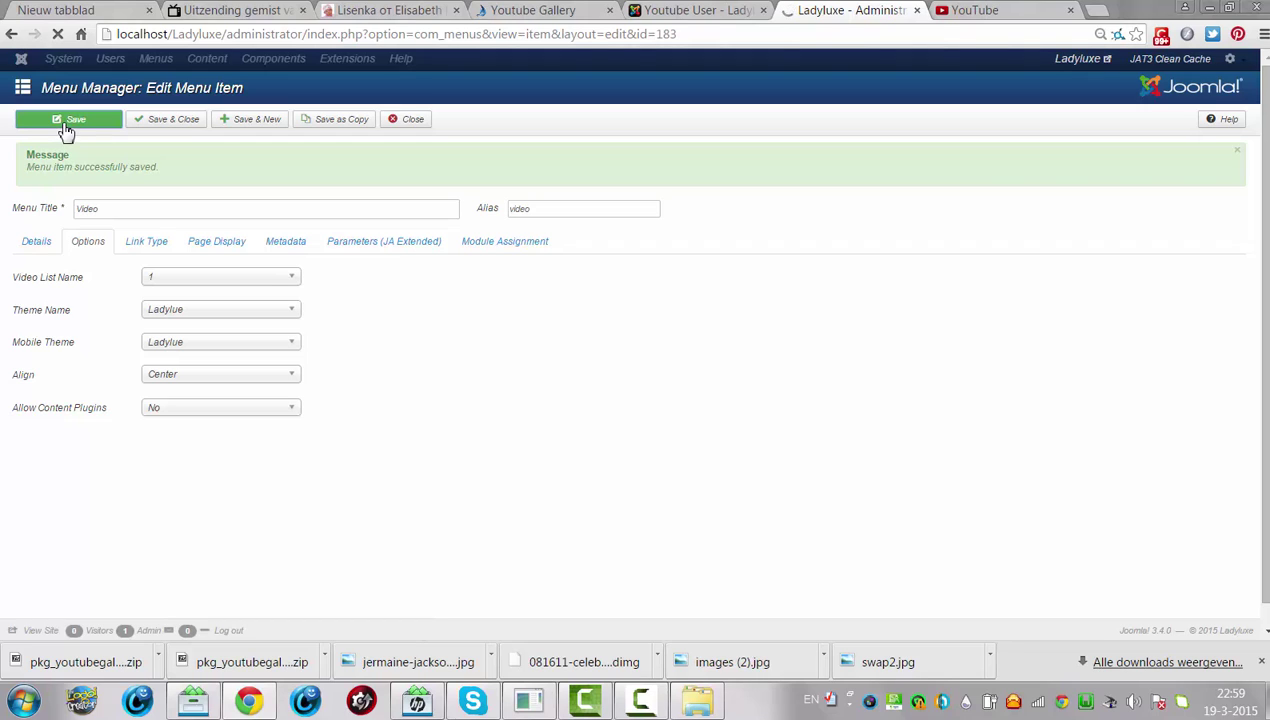
- Reload the site's Video page and scroll to check the centered gallery
left_click(655, 12)
left_click(648, 36)
key("Return")
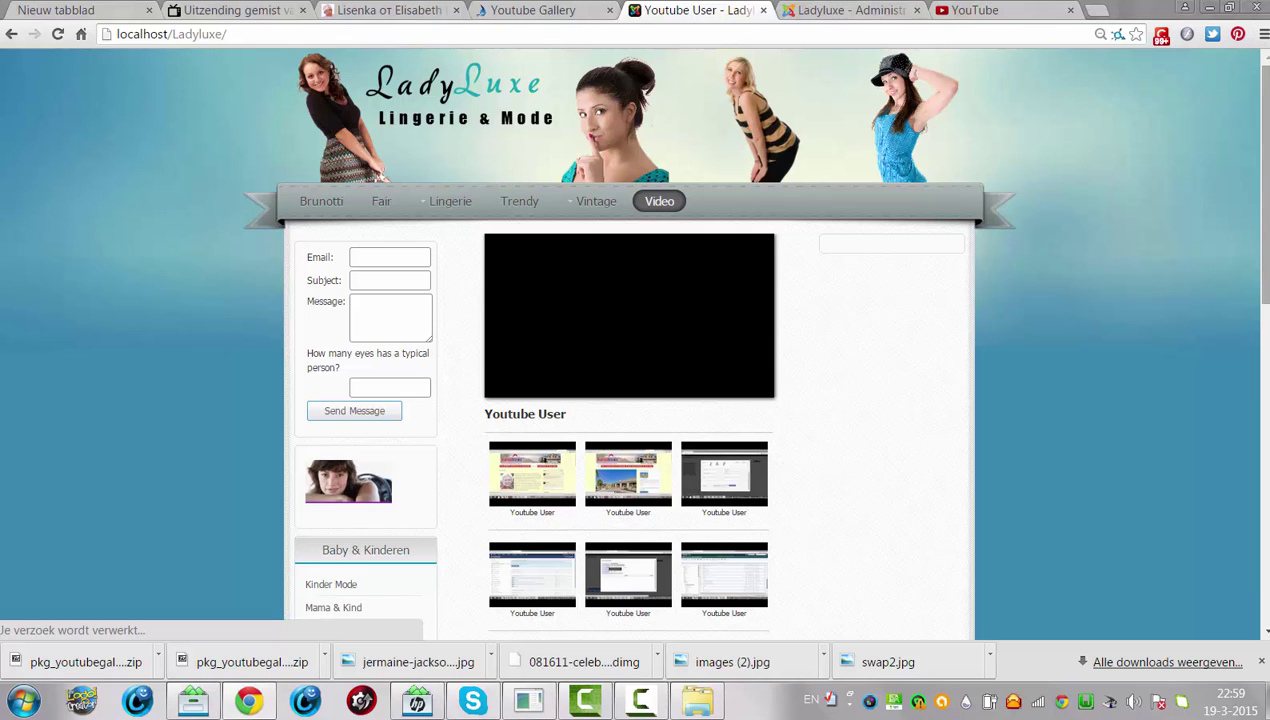
scroll(380, 176, "down", 3)
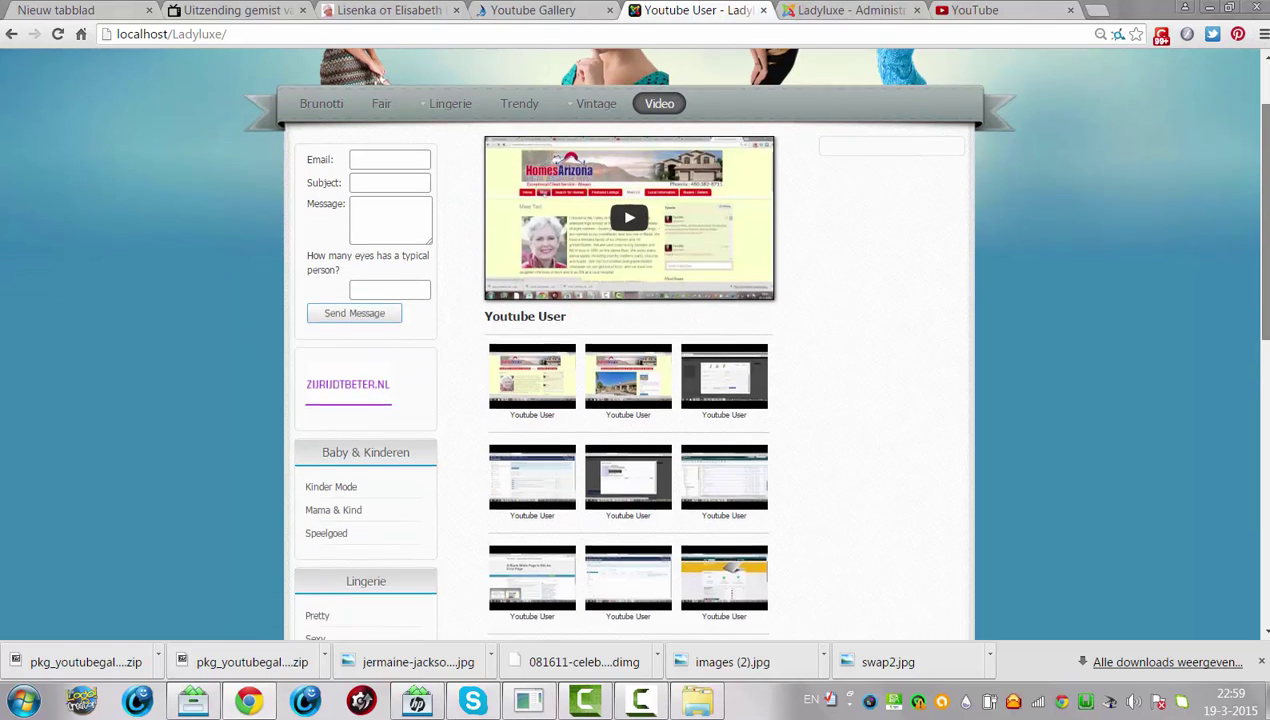
scroll(380, 176, "up", 3)
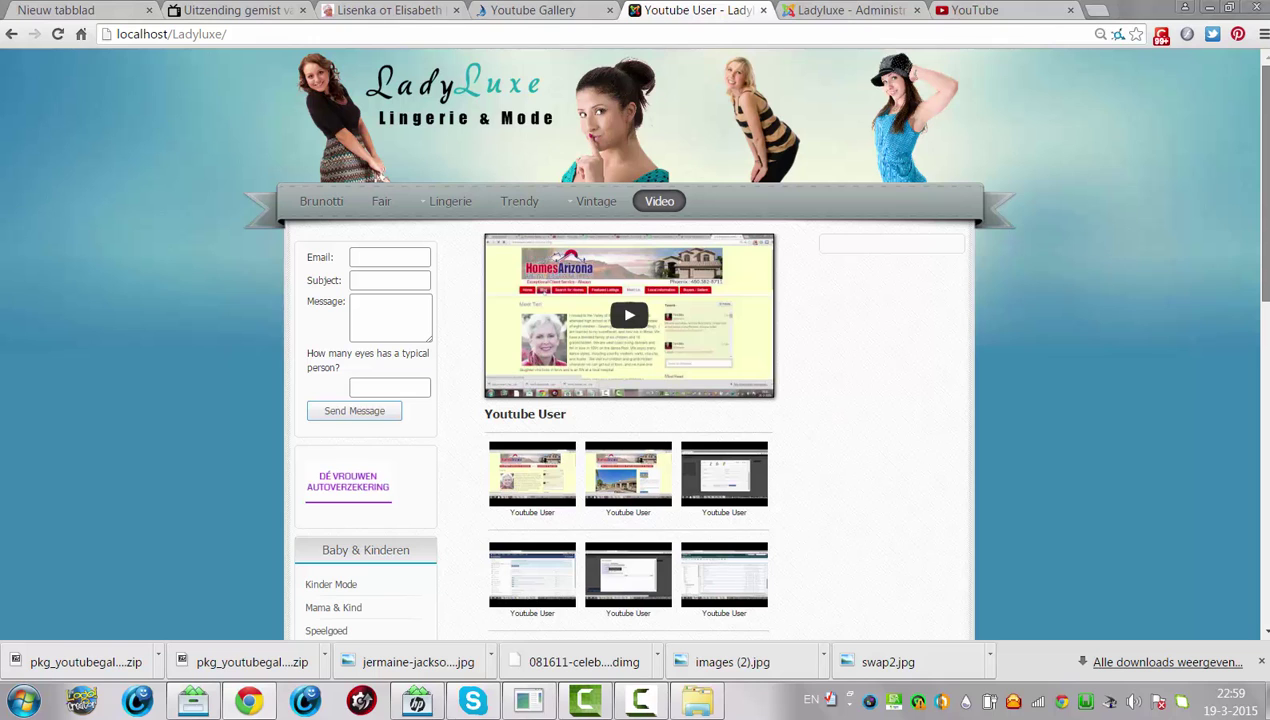
scroll(380, 176, "down", 10)
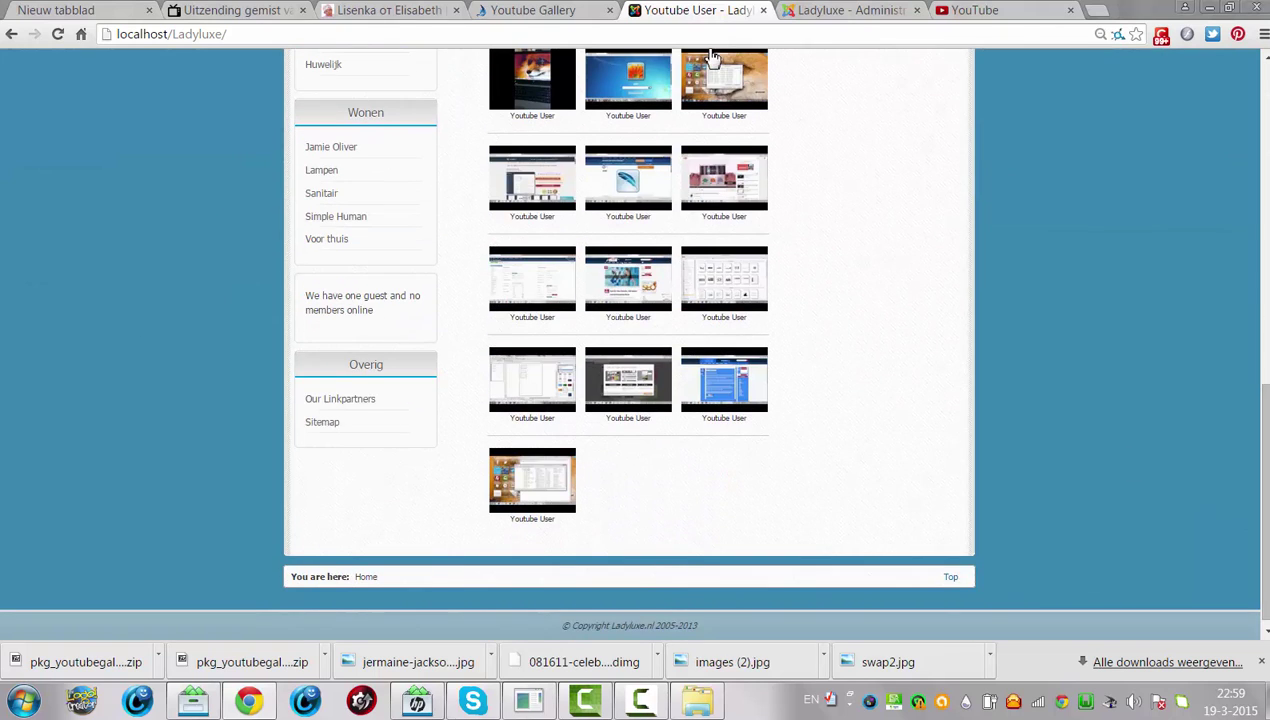
- Review the Video menu item's Page Display settings, then save and close it
left_click(848, 10)
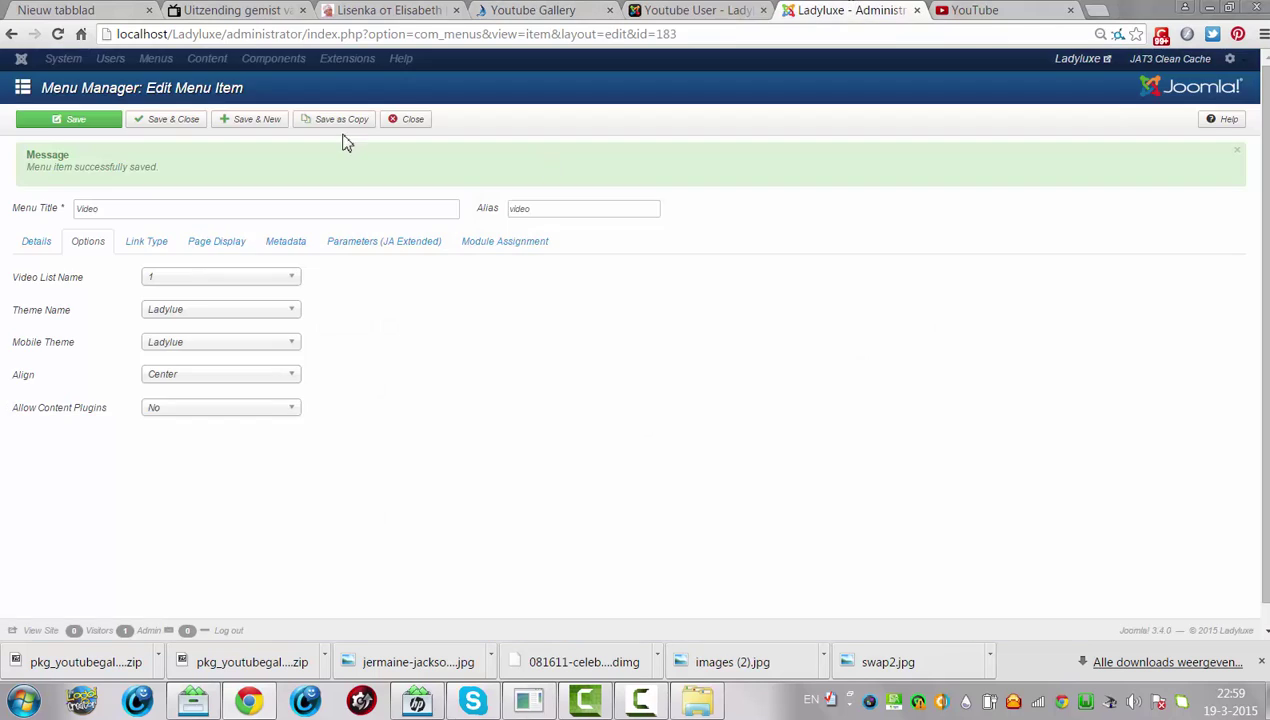
left_click(222, 248)
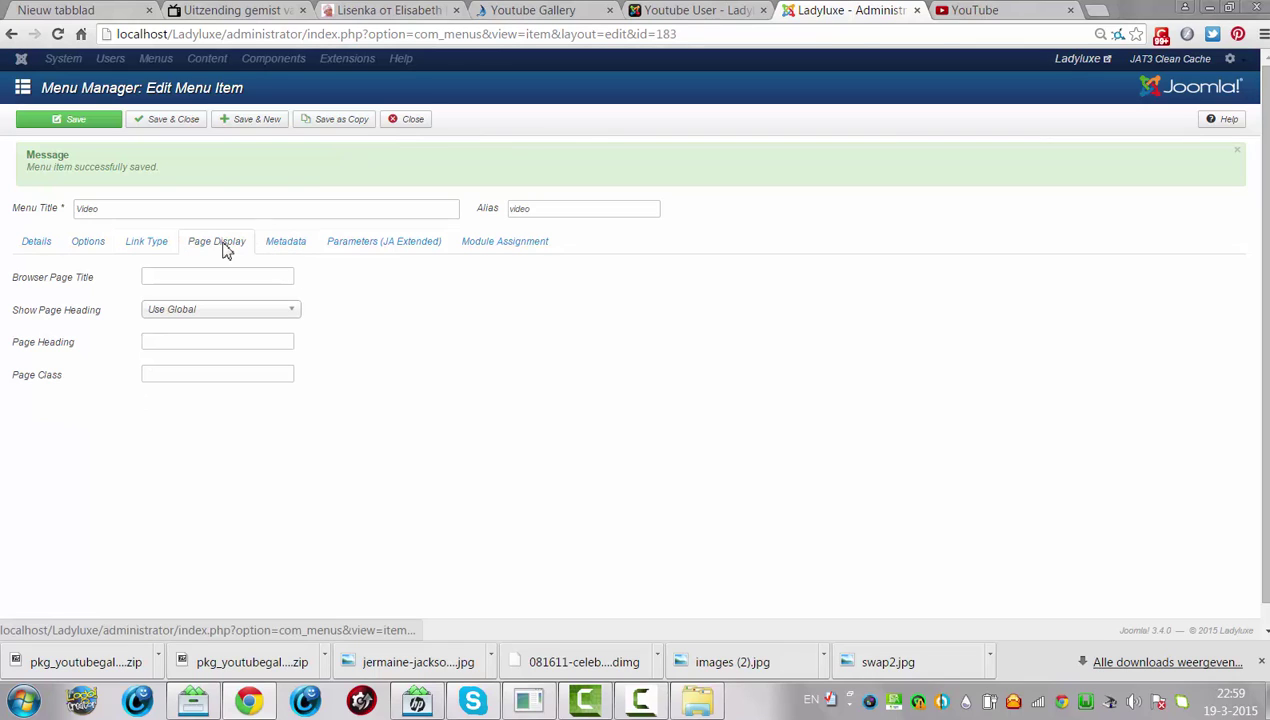
left_click(190, 133)
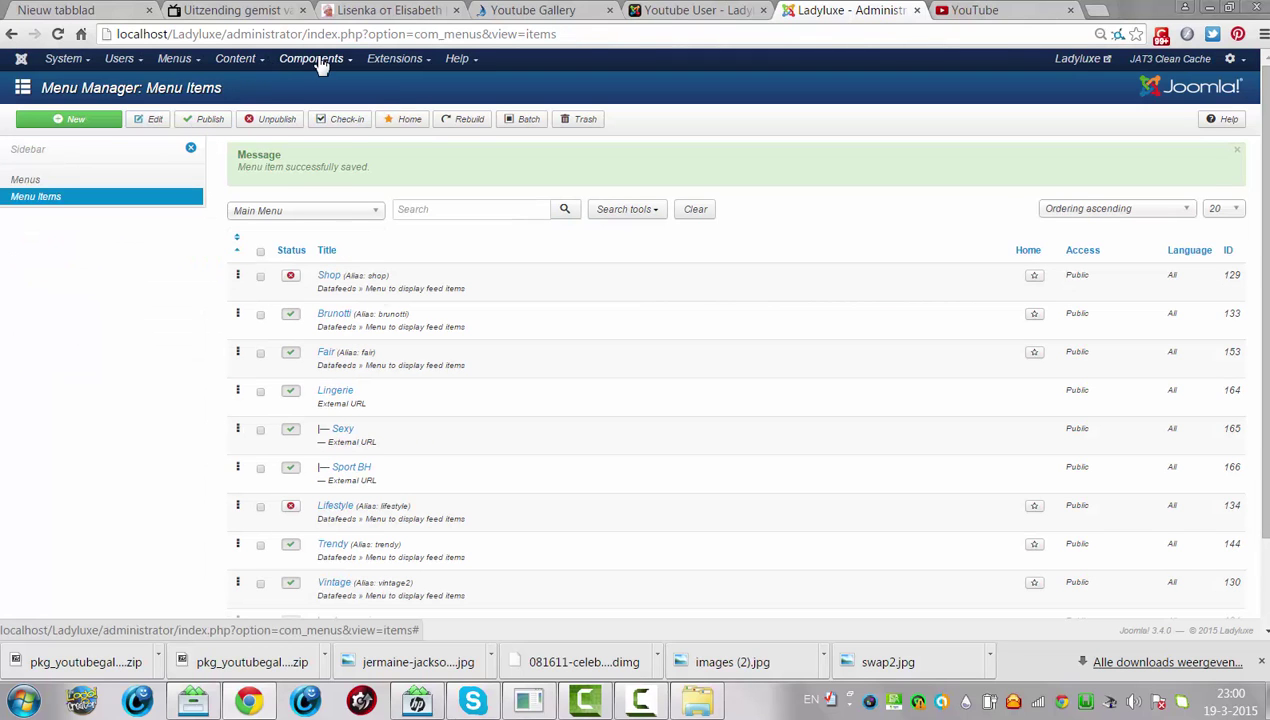
- Bring up the Youtube Gallery component's list of themes
left_click(318, 62)
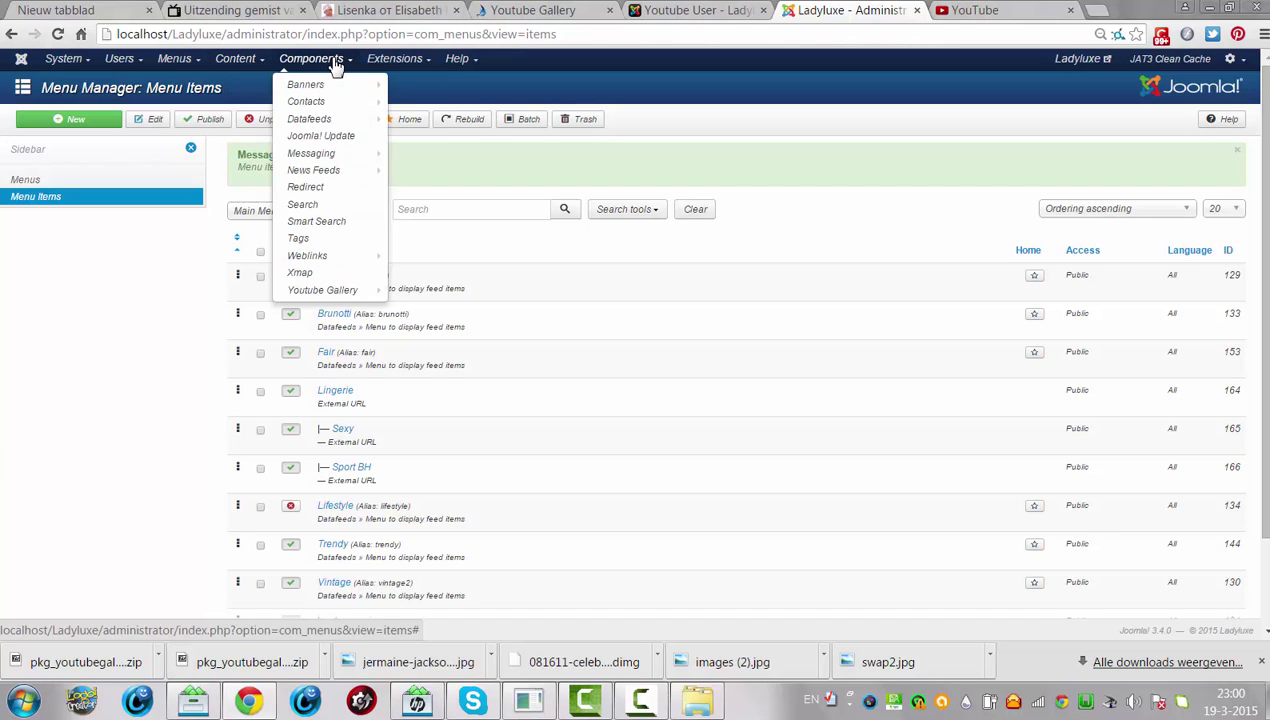
left_click(336, 292)
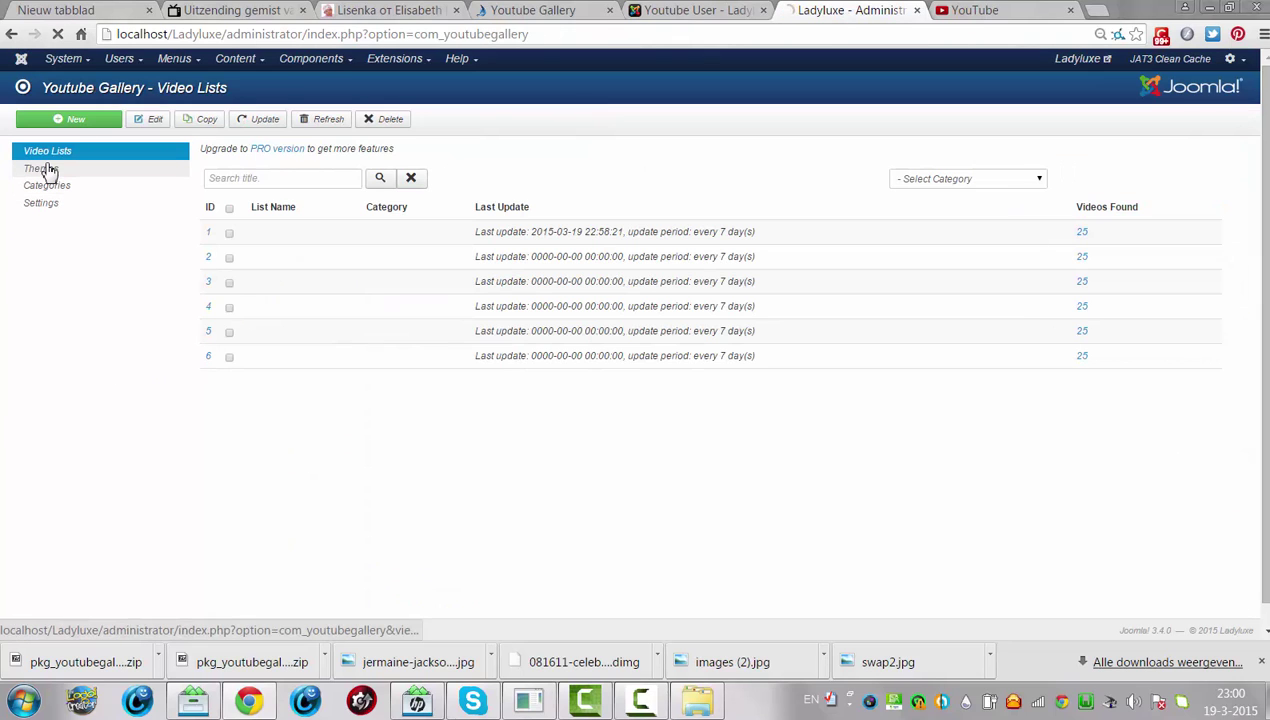
left_click(47, 170)
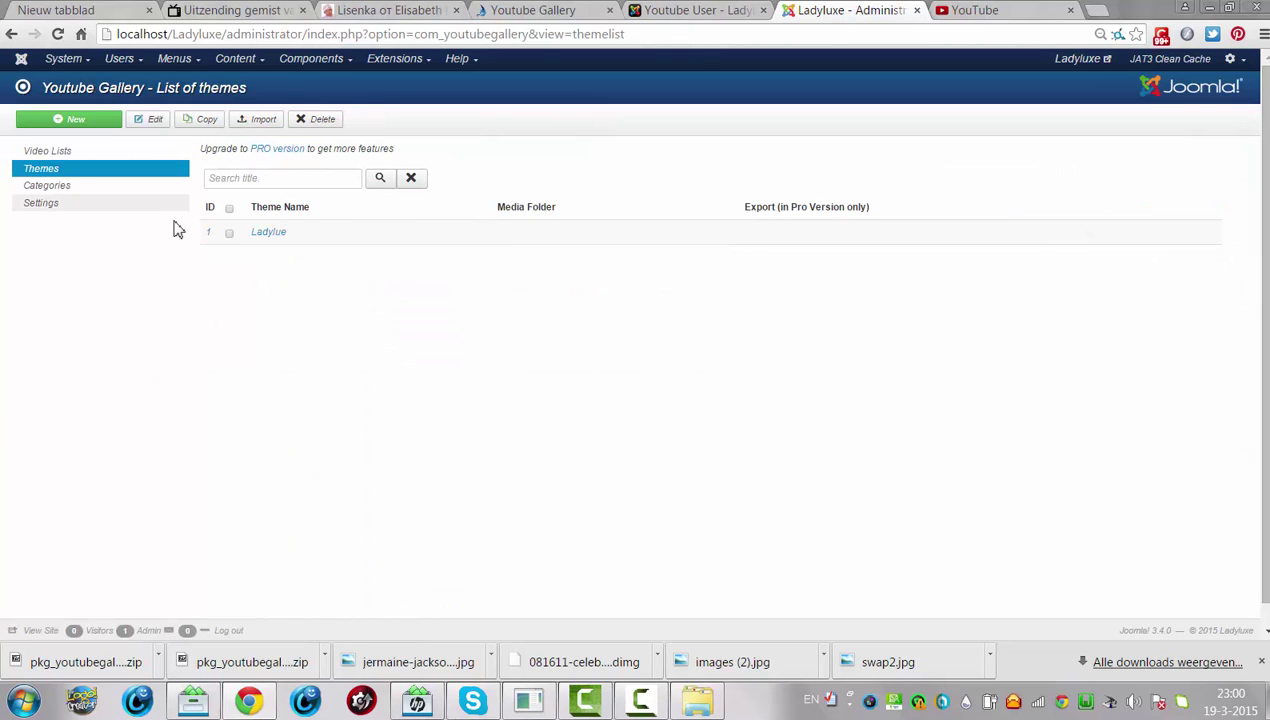
- Open the Ladylue theme and rename it to 'Ladyluxe'
left_click(268, 238)
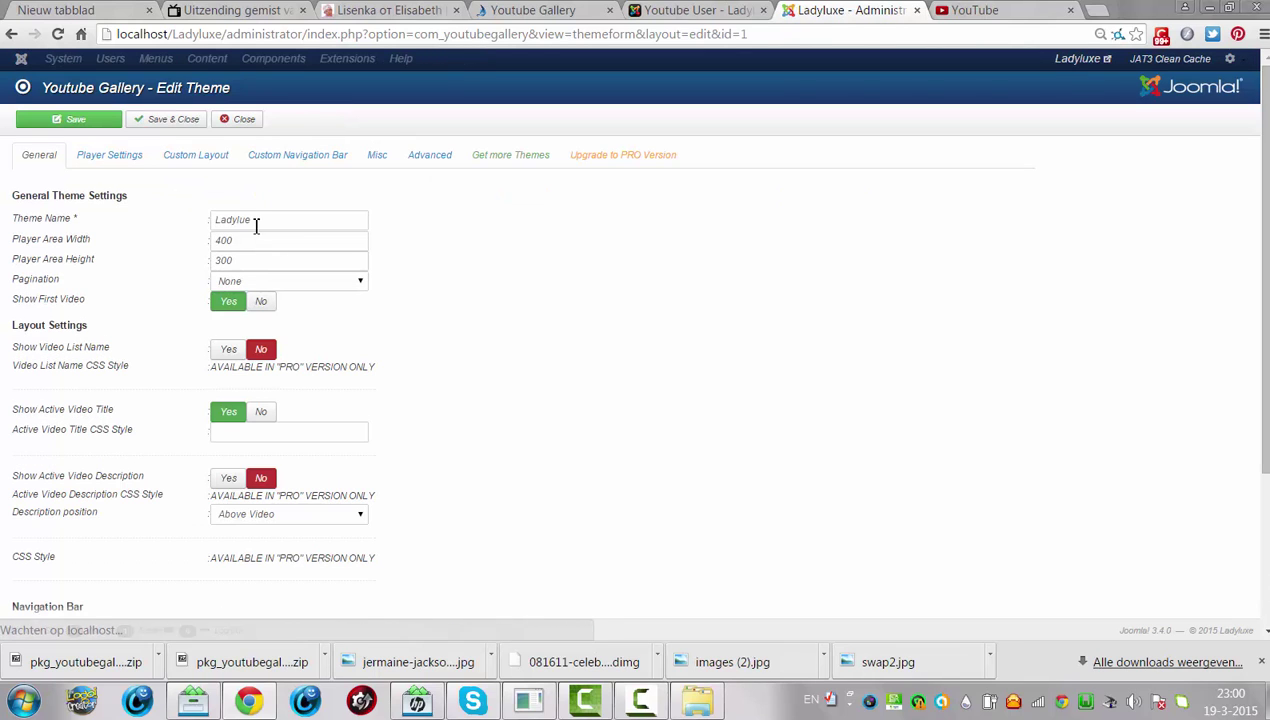
left_click(245, 222)
left_click(258, 224)
key("BackSpace")
type("xe")
key("BackSpace")
type("xe")
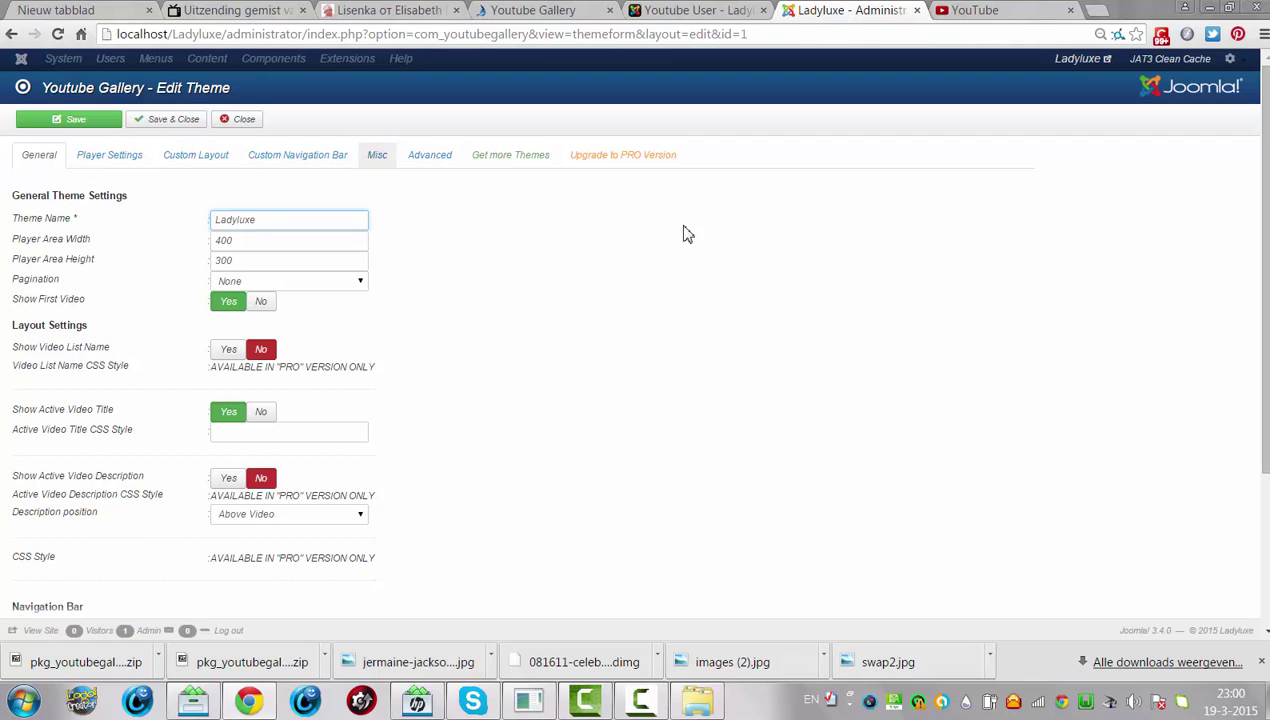
- Review the General settings, toggling Show Video Title off and back on
scroll(686, 232, "down", 2)
scroll(686, 360, "down", 1)
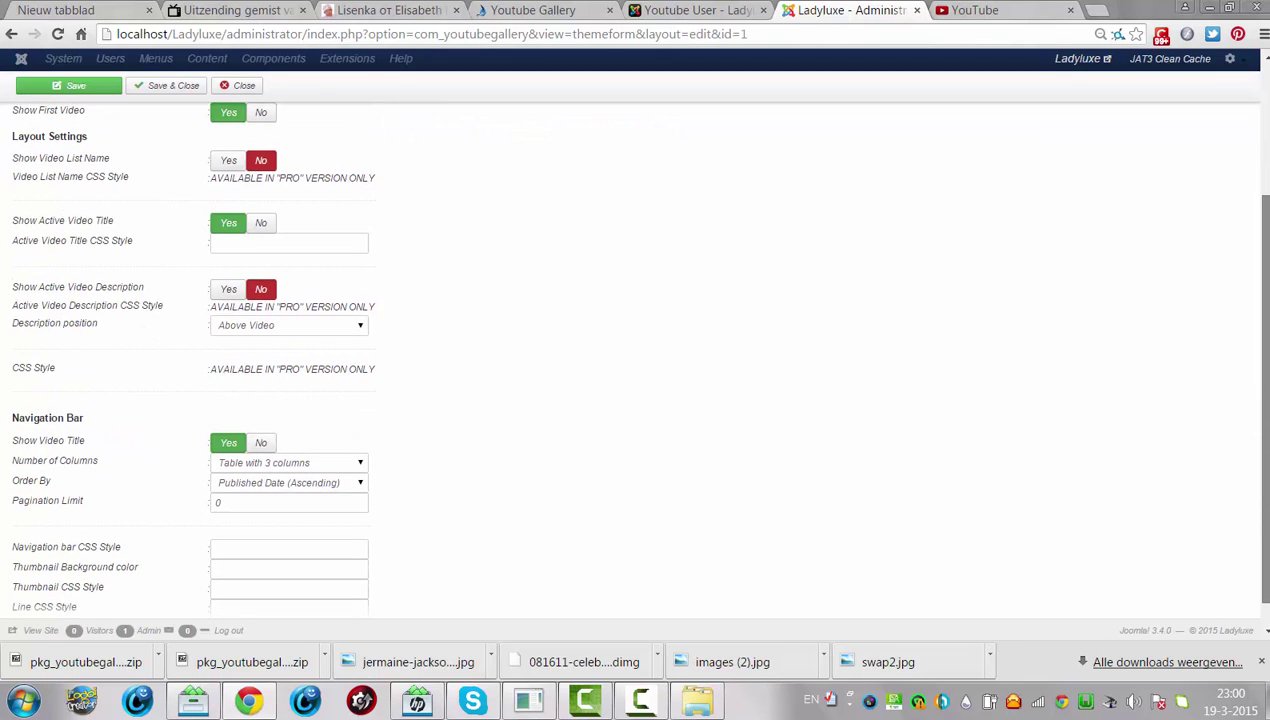
scroll(686, 360, "down", 1)
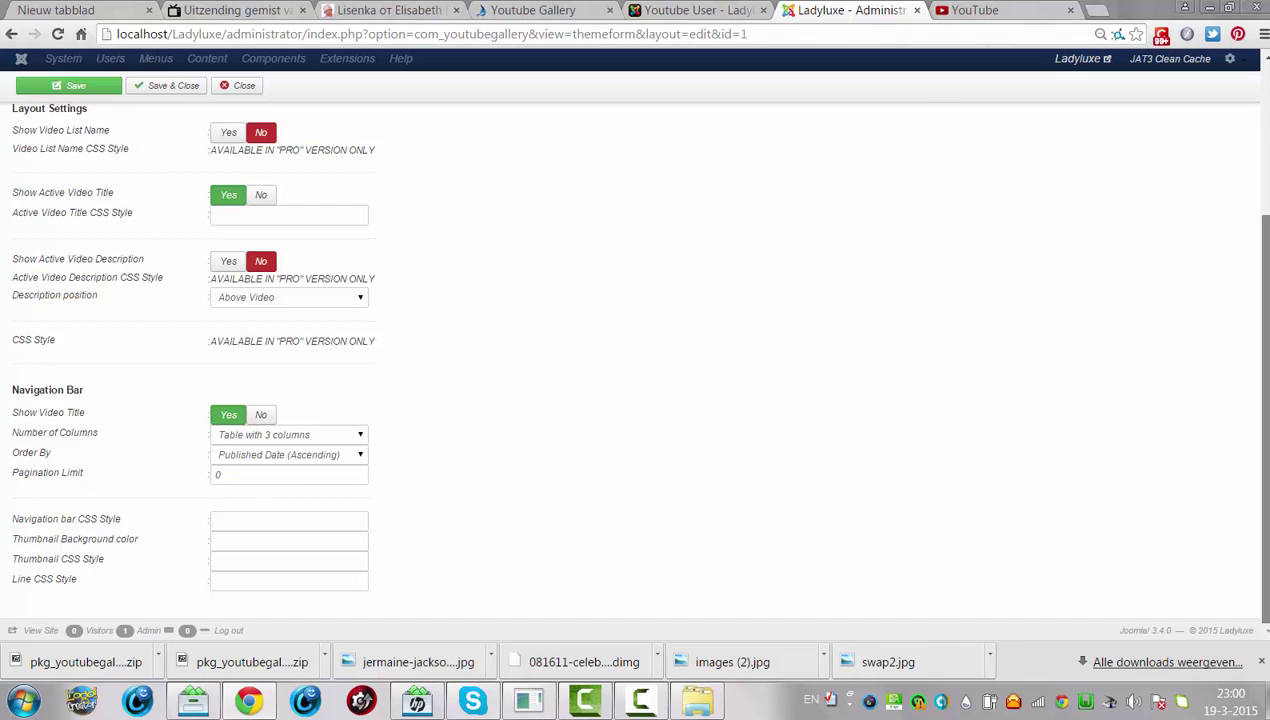
scroll(630, 340, "up", 5)
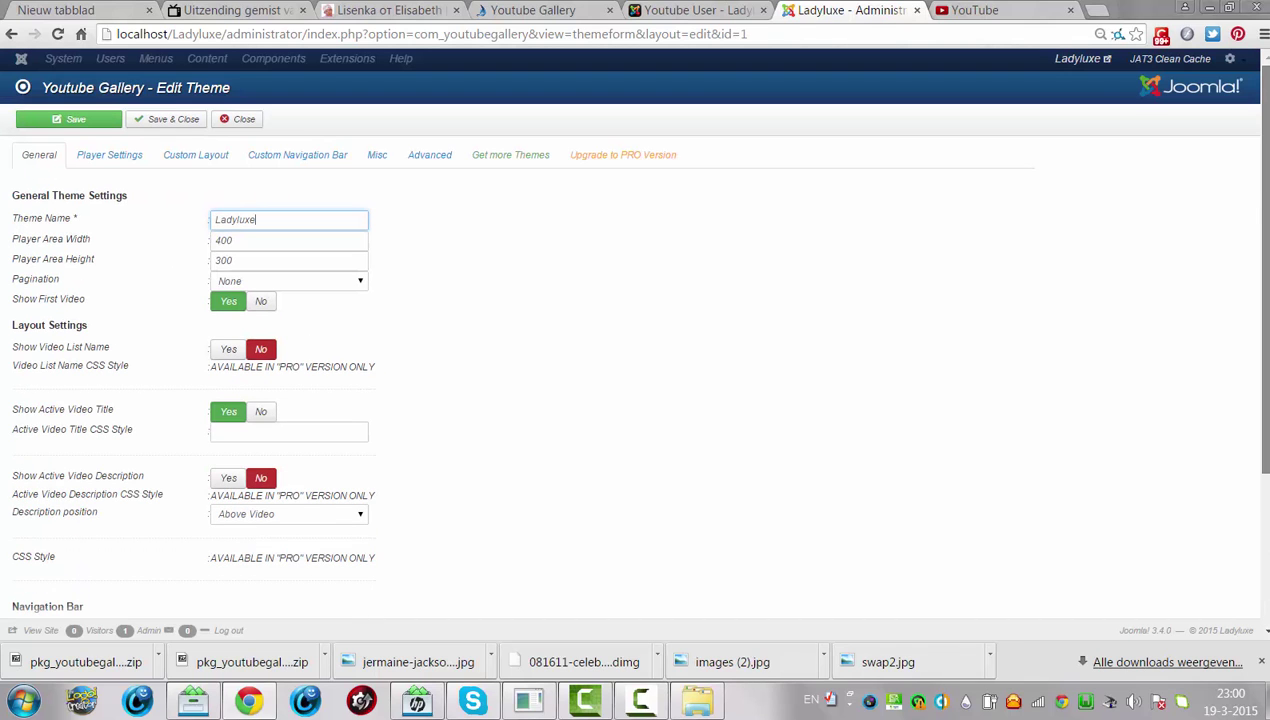
scroll(630, 340, "down", 5)
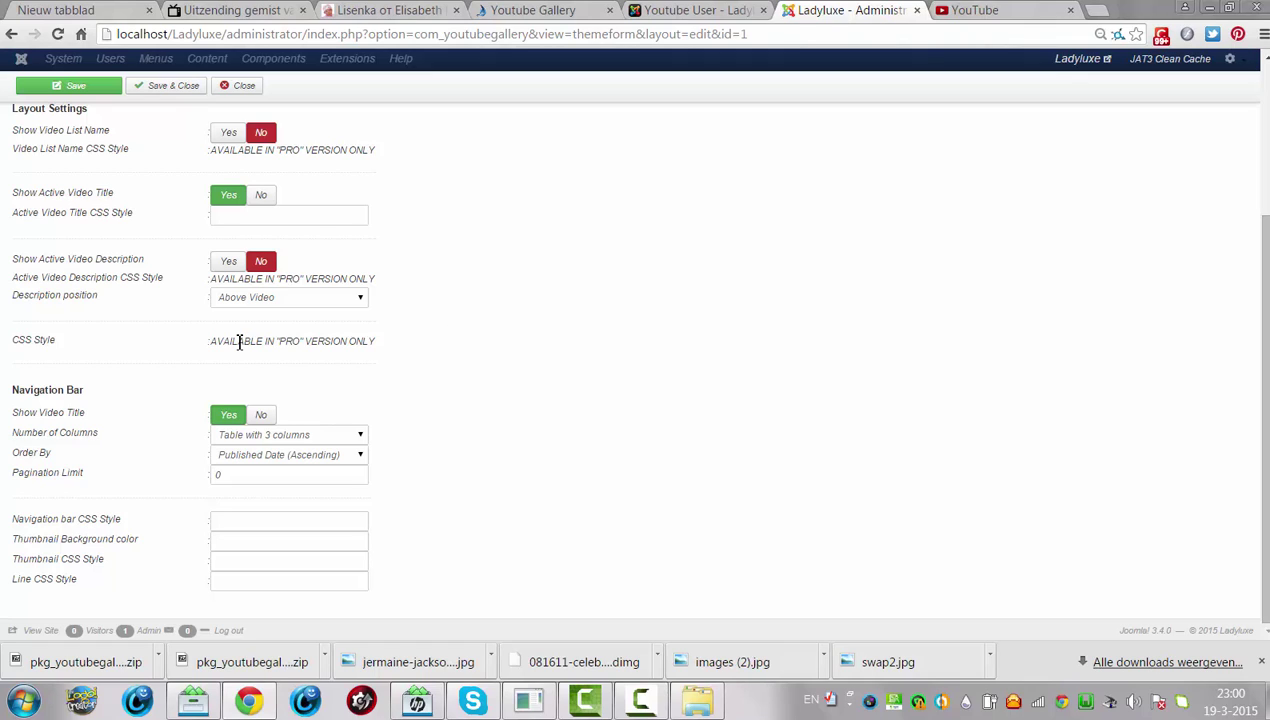
left_click(268, 415)
left_click(234, 415)
left_click_drag(1264, 405, 1256, 292)
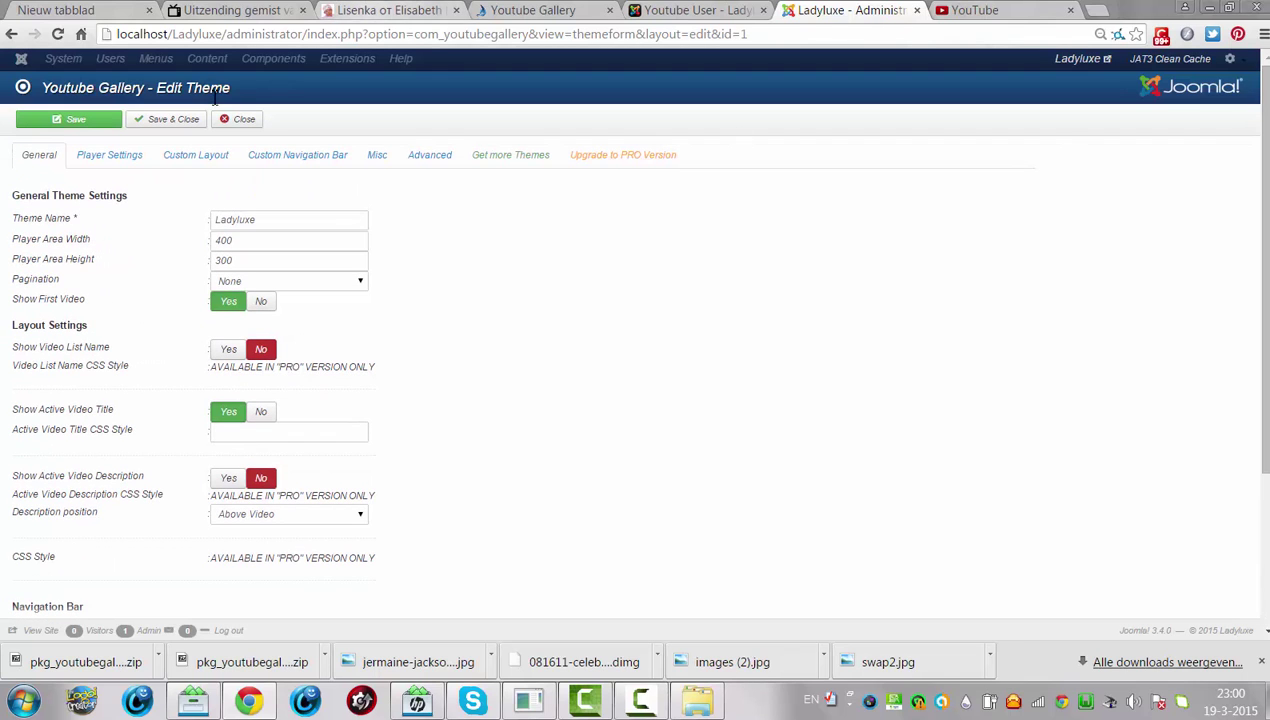
- Browse the theme's Player, Custom Layout, Navigation Bar, Misc and Advanced settings, then return to General
left_click(108, 160)
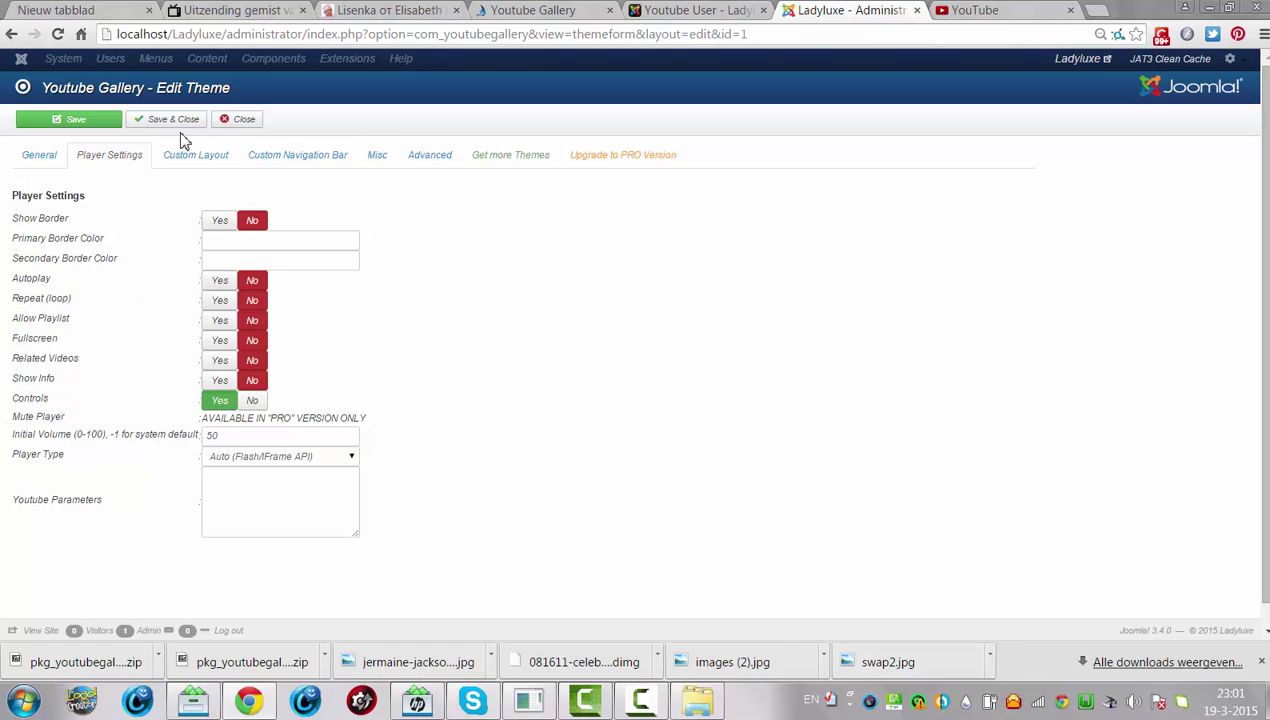
left_click(182, 162)
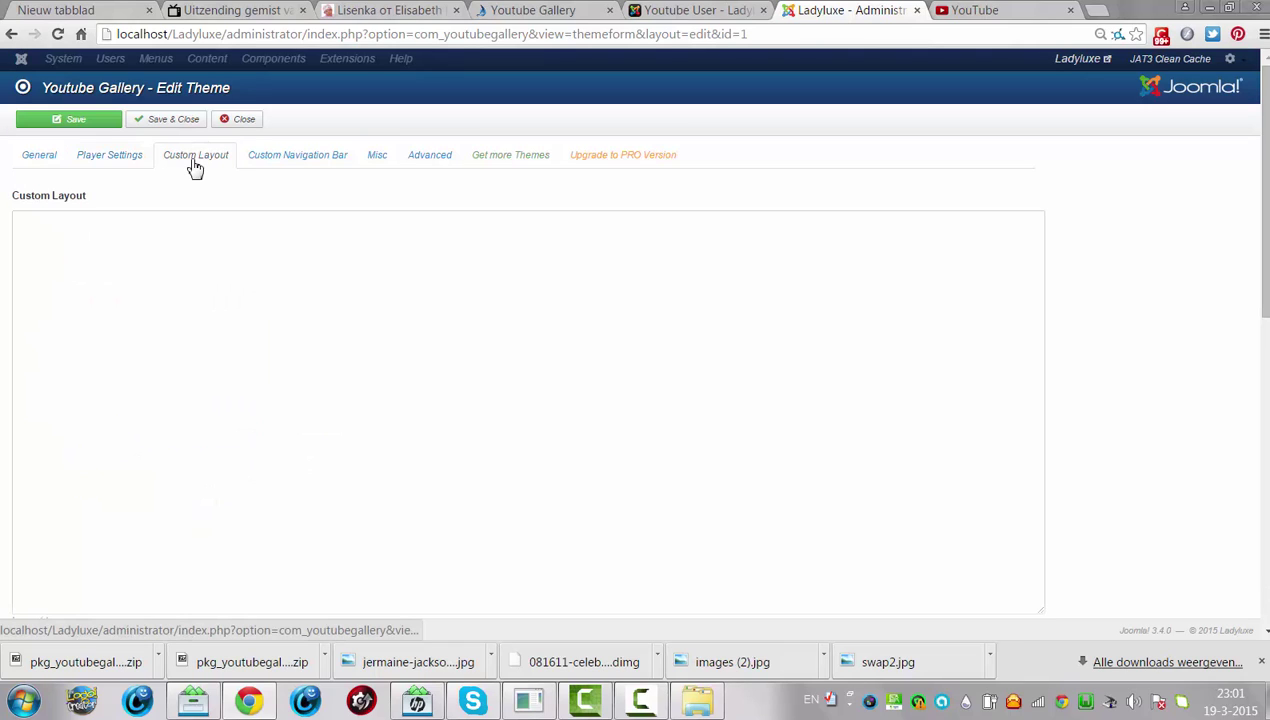
left_click(278, 162)
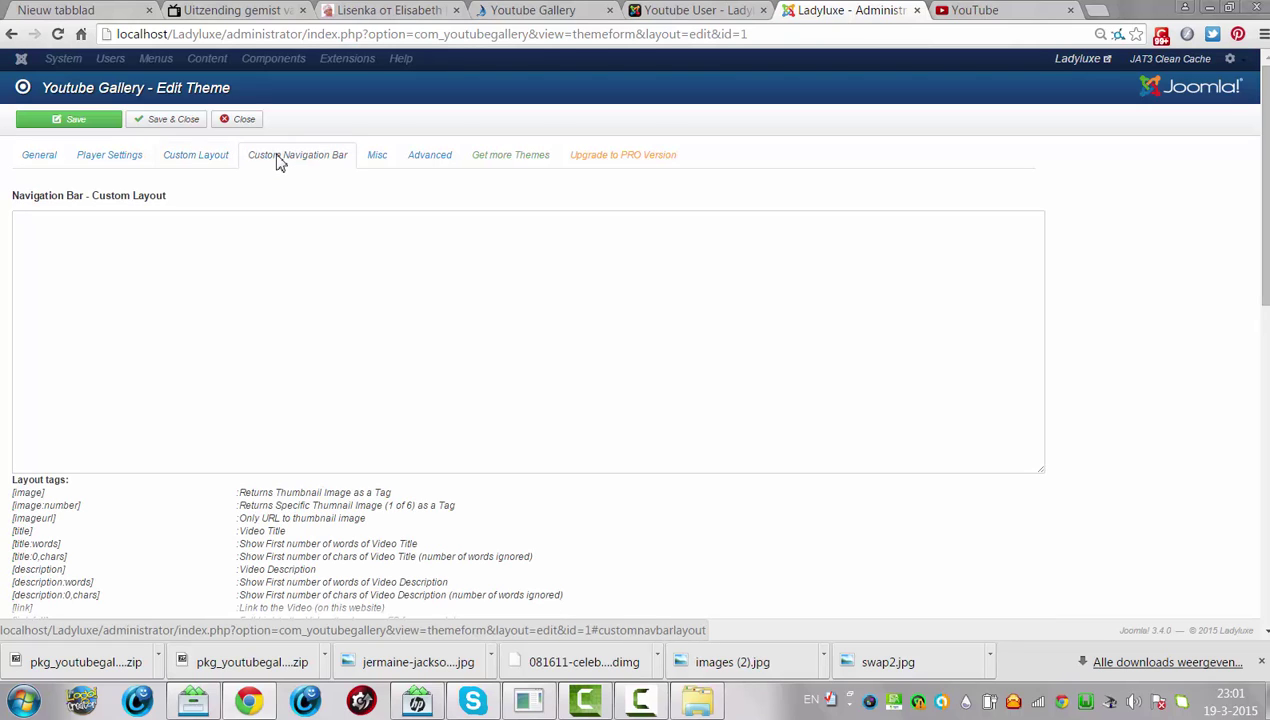
left_click(379, 163)
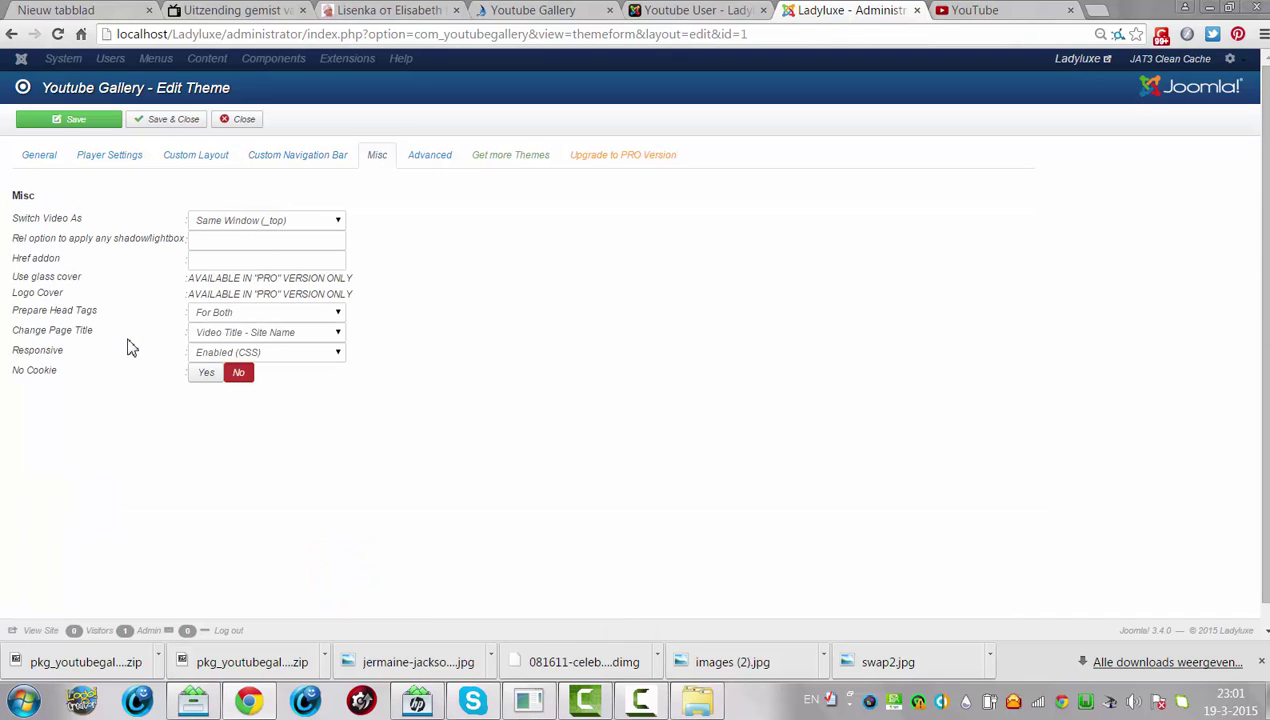
left_click(437, 161)
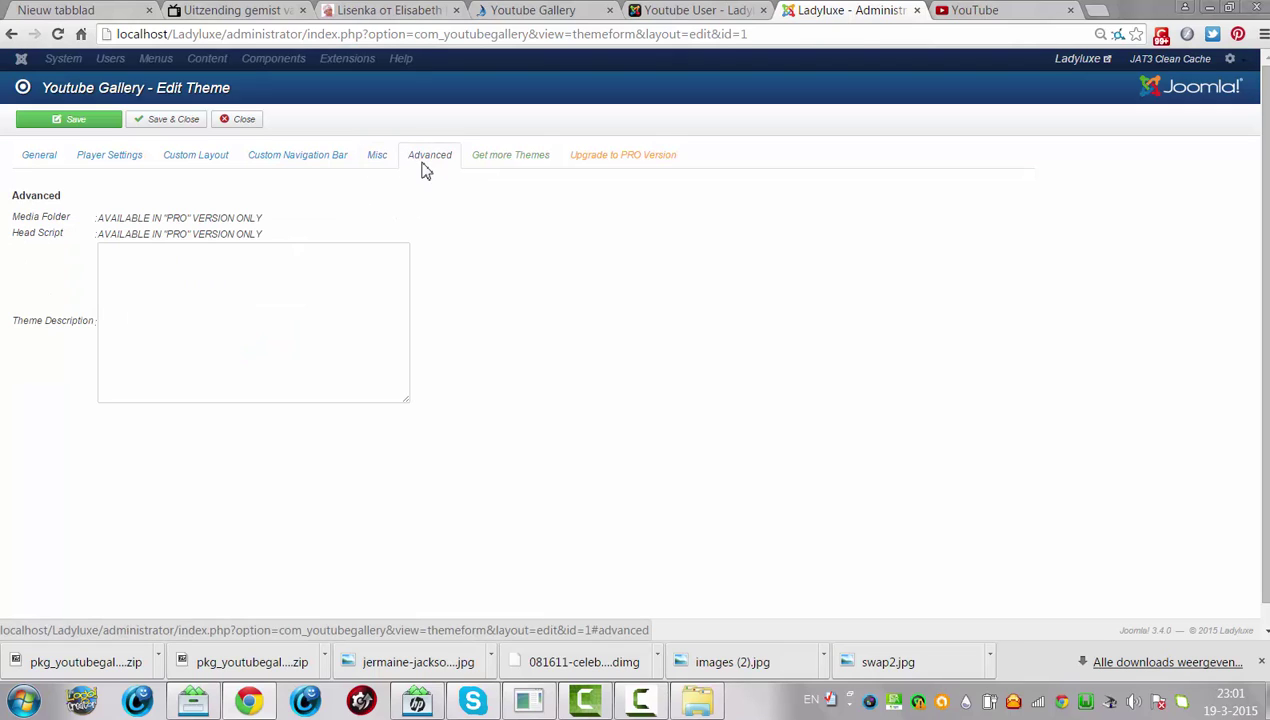
left_click(44, 170)
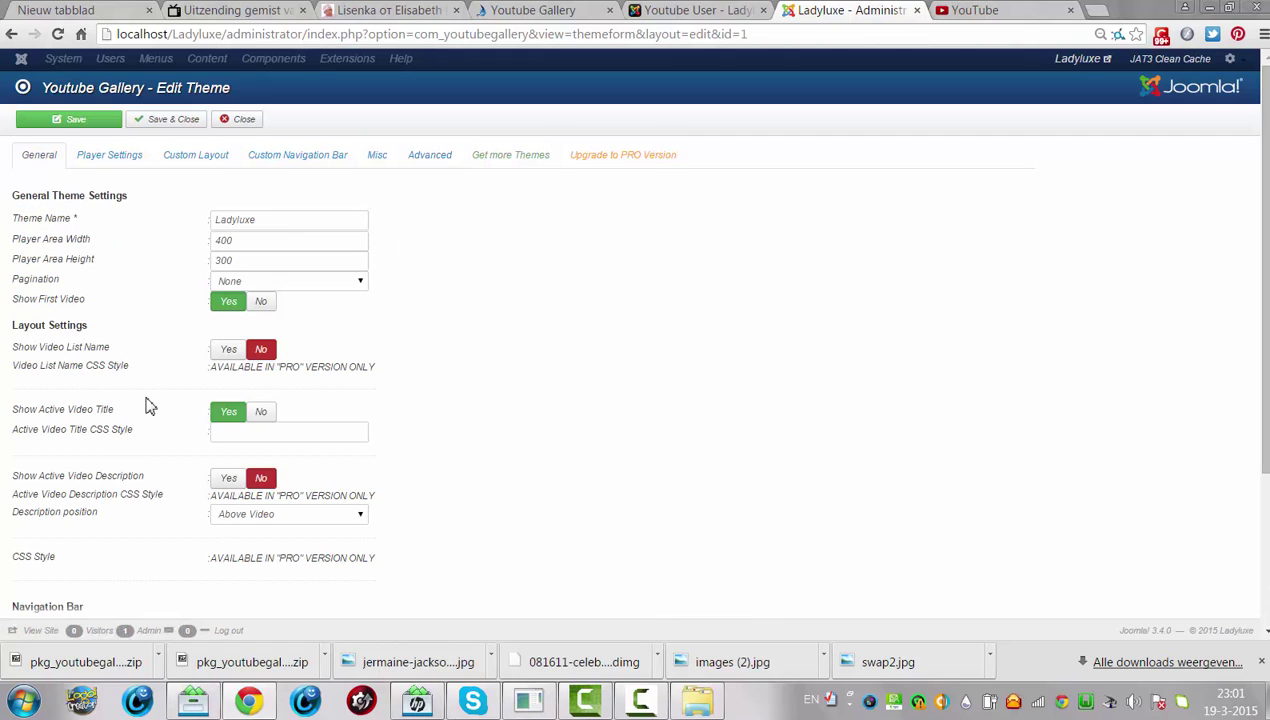
- Show the video list name, keep pagination at None, and set the player area to 500×400
left_click(225, 353)
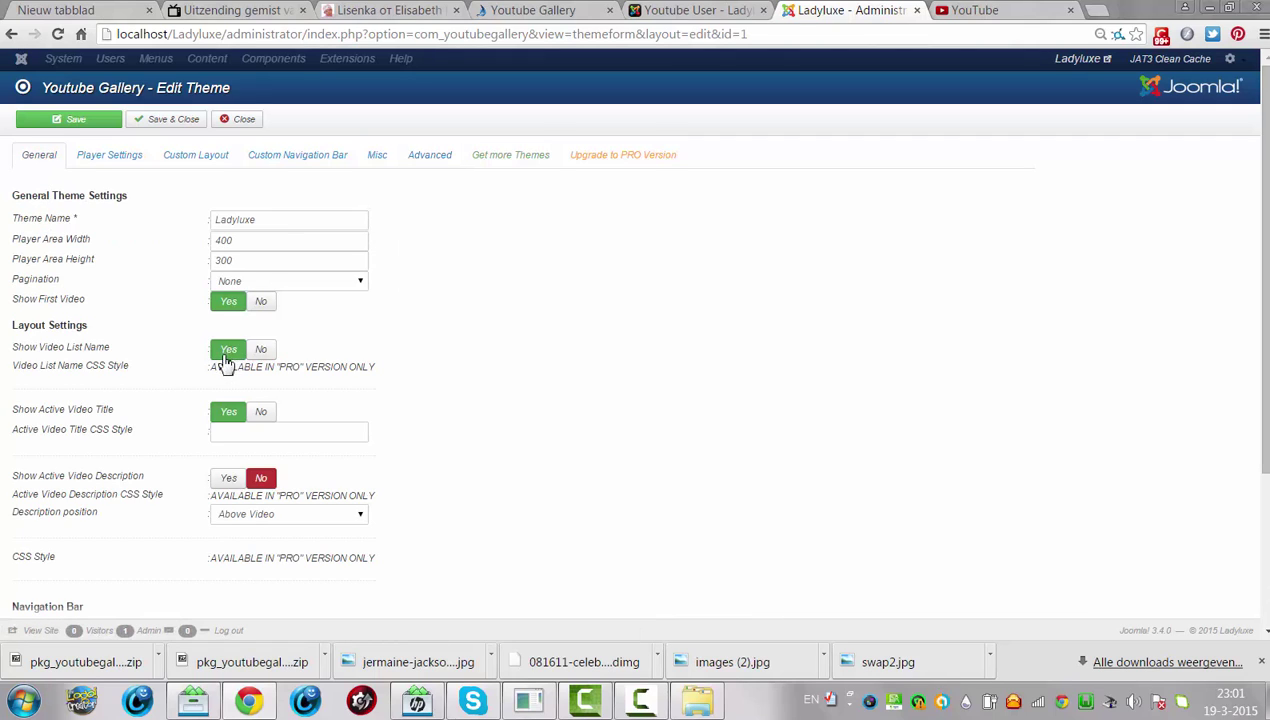
left_click(311, 283)
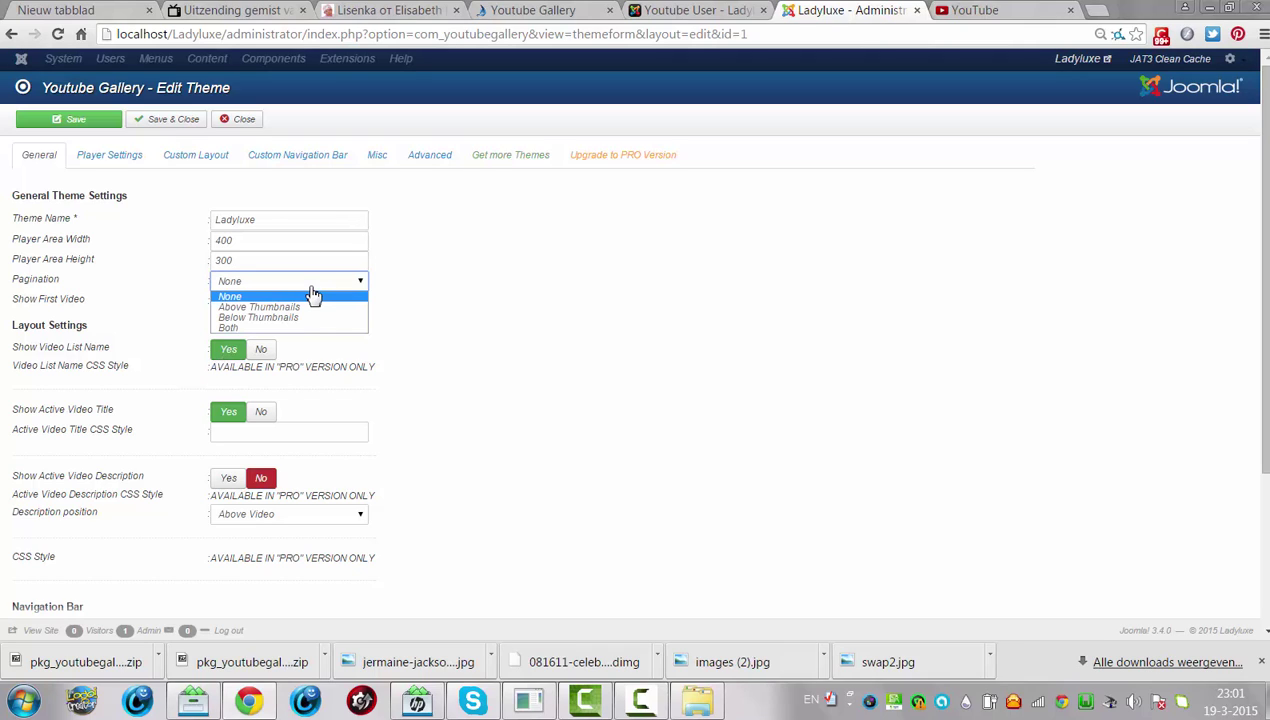
left_click(311, 295)
left_click(261, 224)
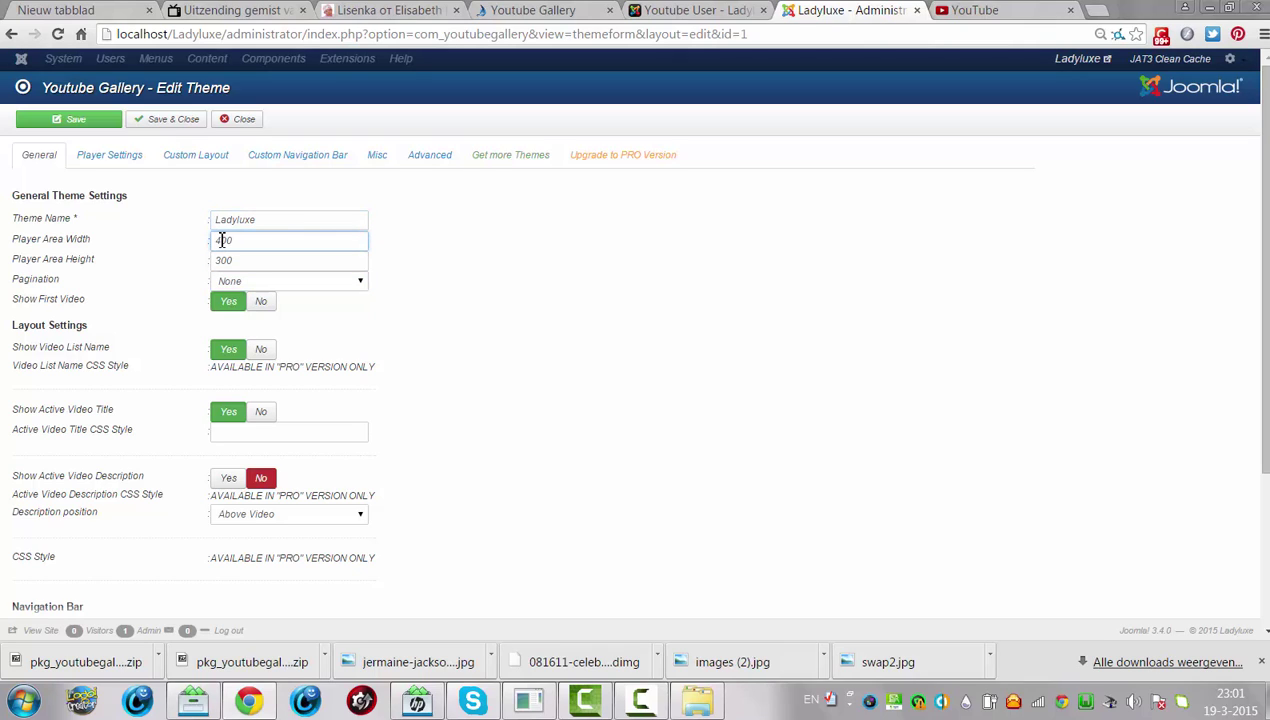
left_click(222, 240)
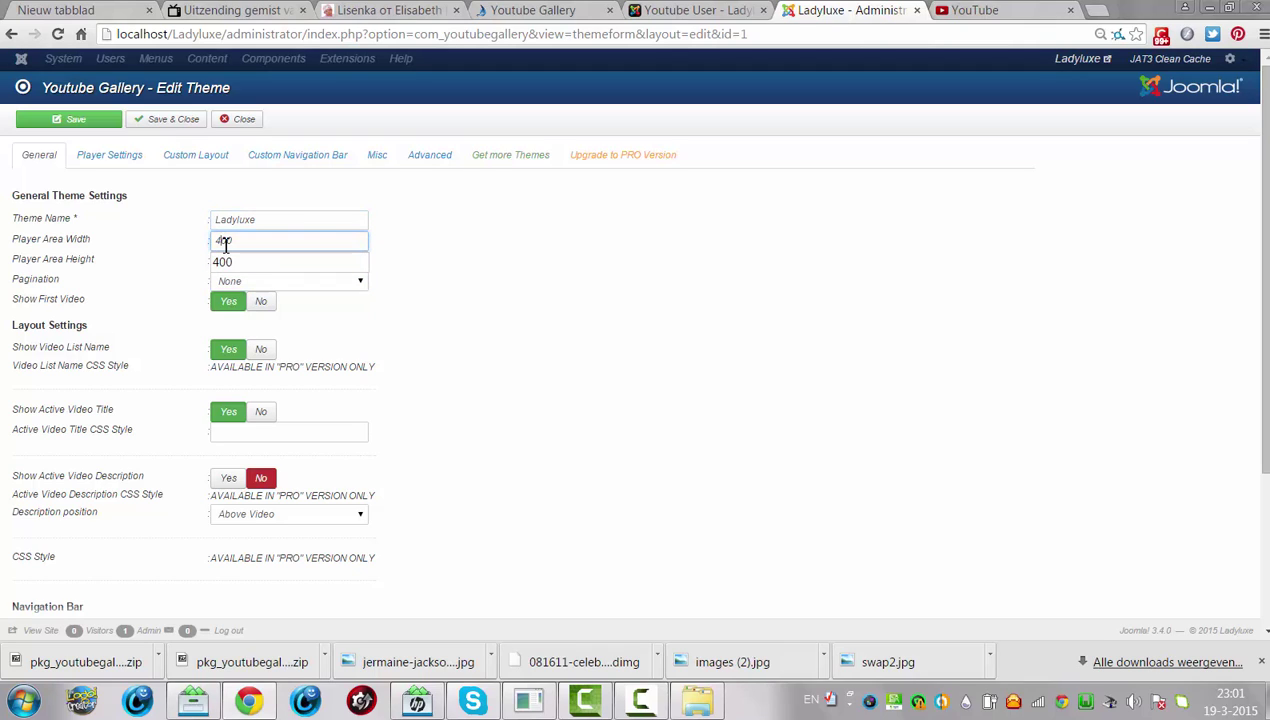
key("BackSpace")
type("3")
key("Tab")
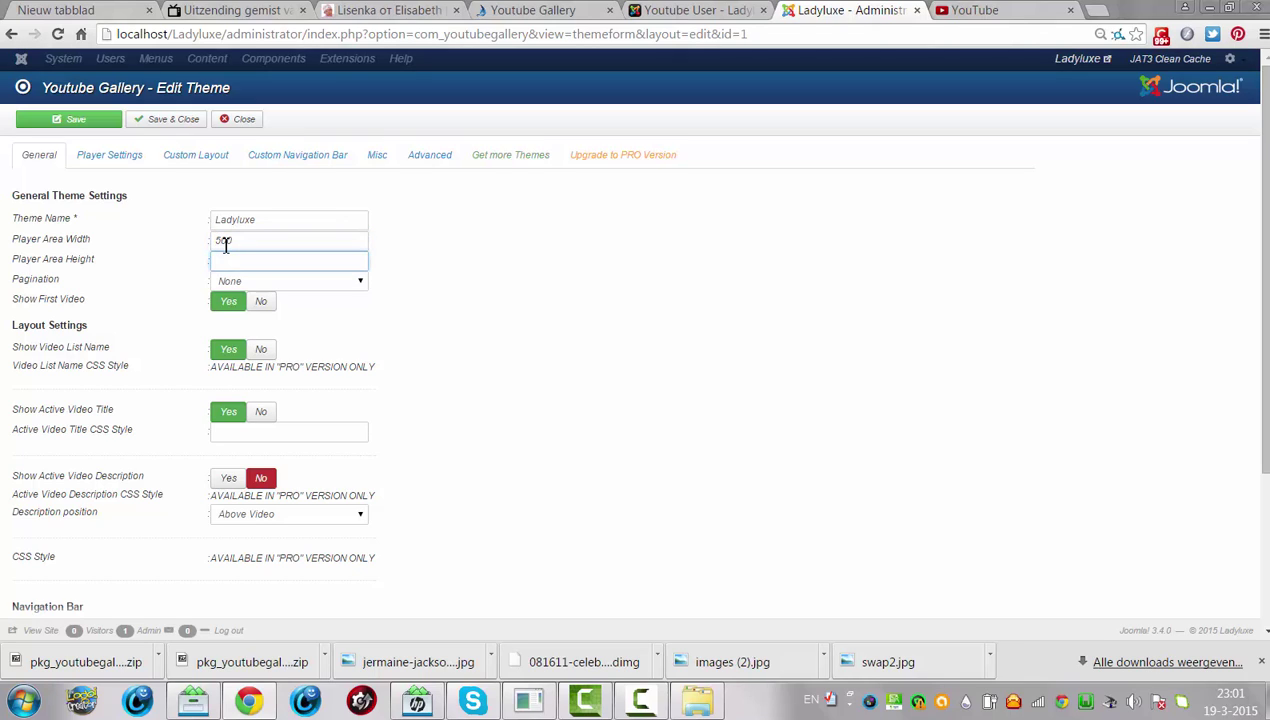
type("400")
- Lay thumbnails out as a table with 4 columns and save the theme
scroll(225, 243, "down", 3)
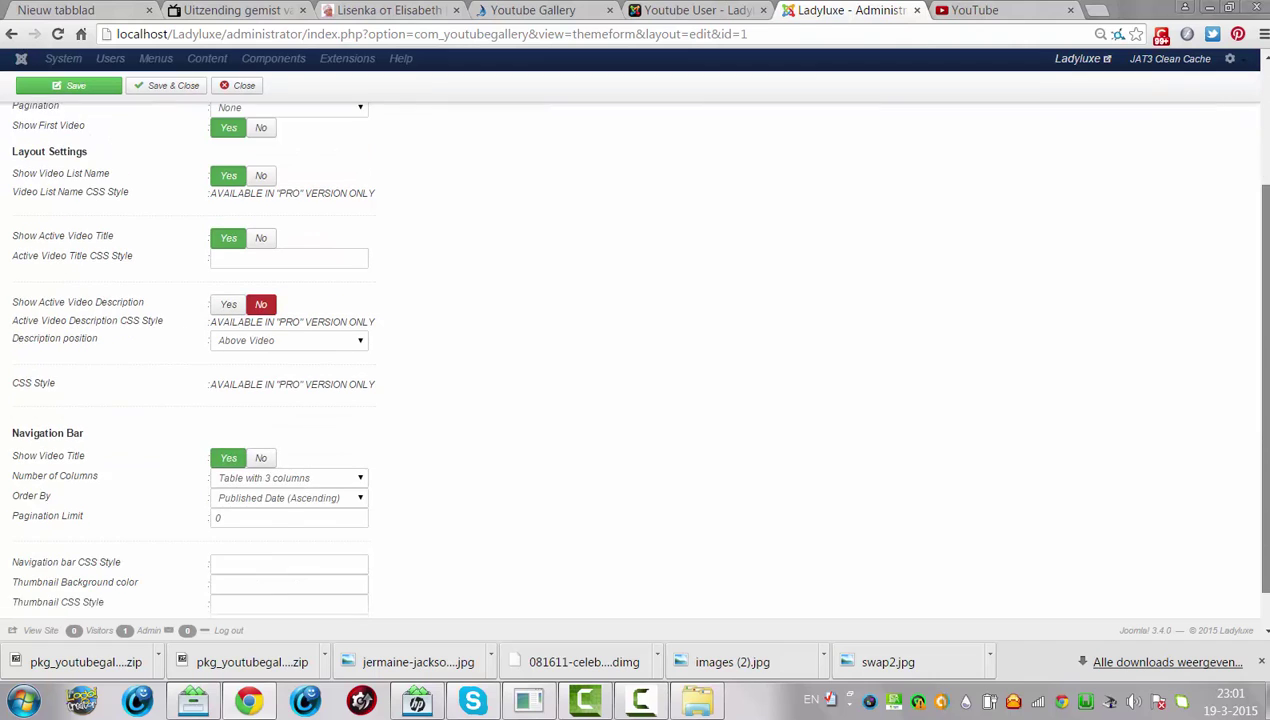
scroll(635, 360, "down", 1)
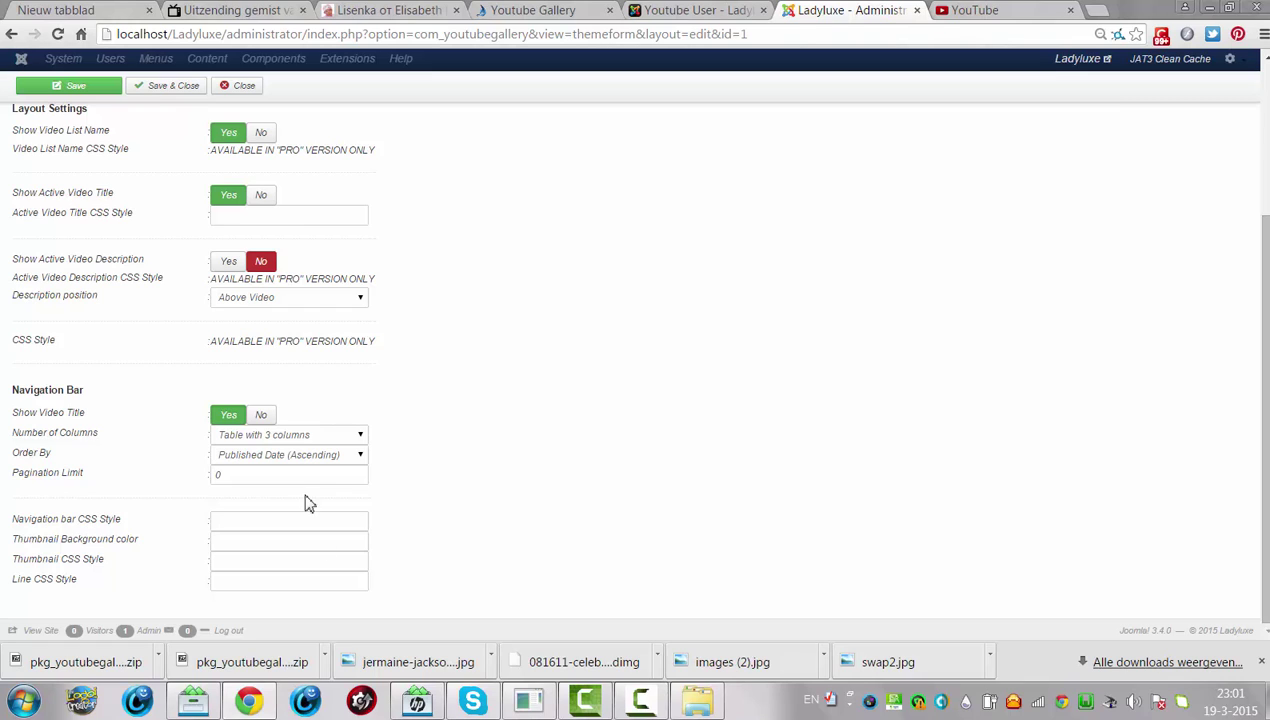
left_click(270, 437)
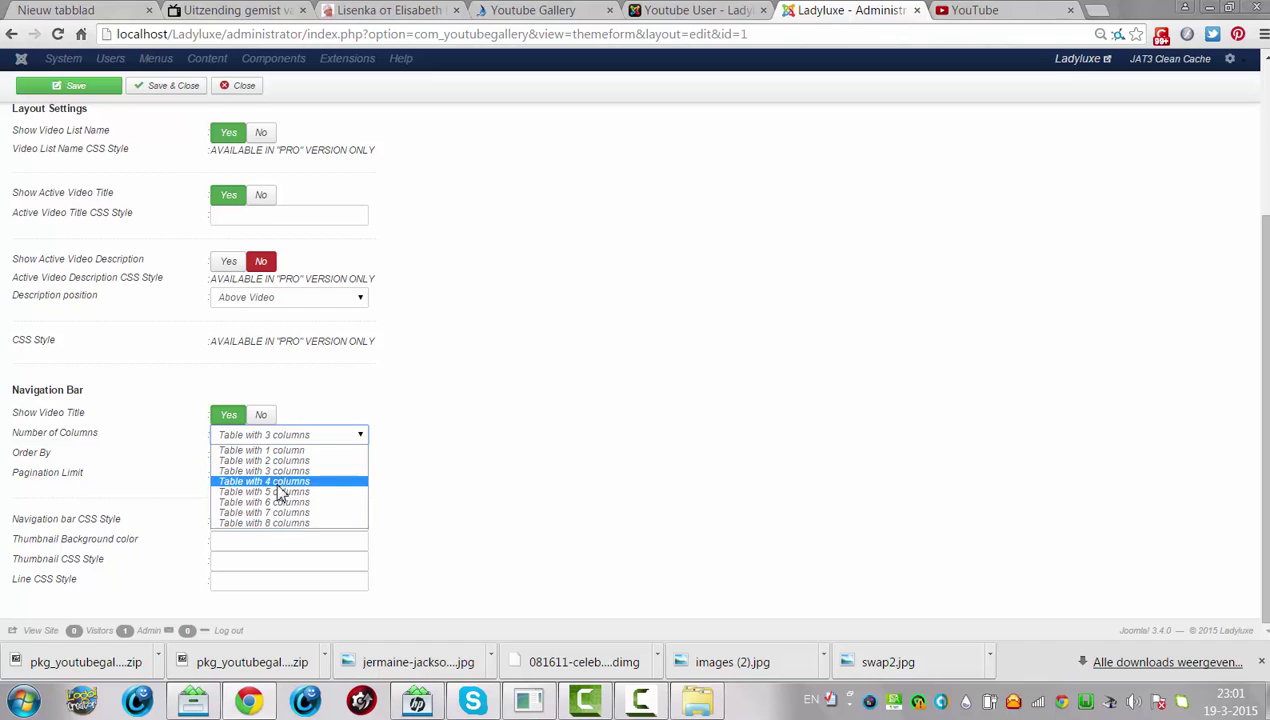
left_click(278, 482)
left_click(86, 93)
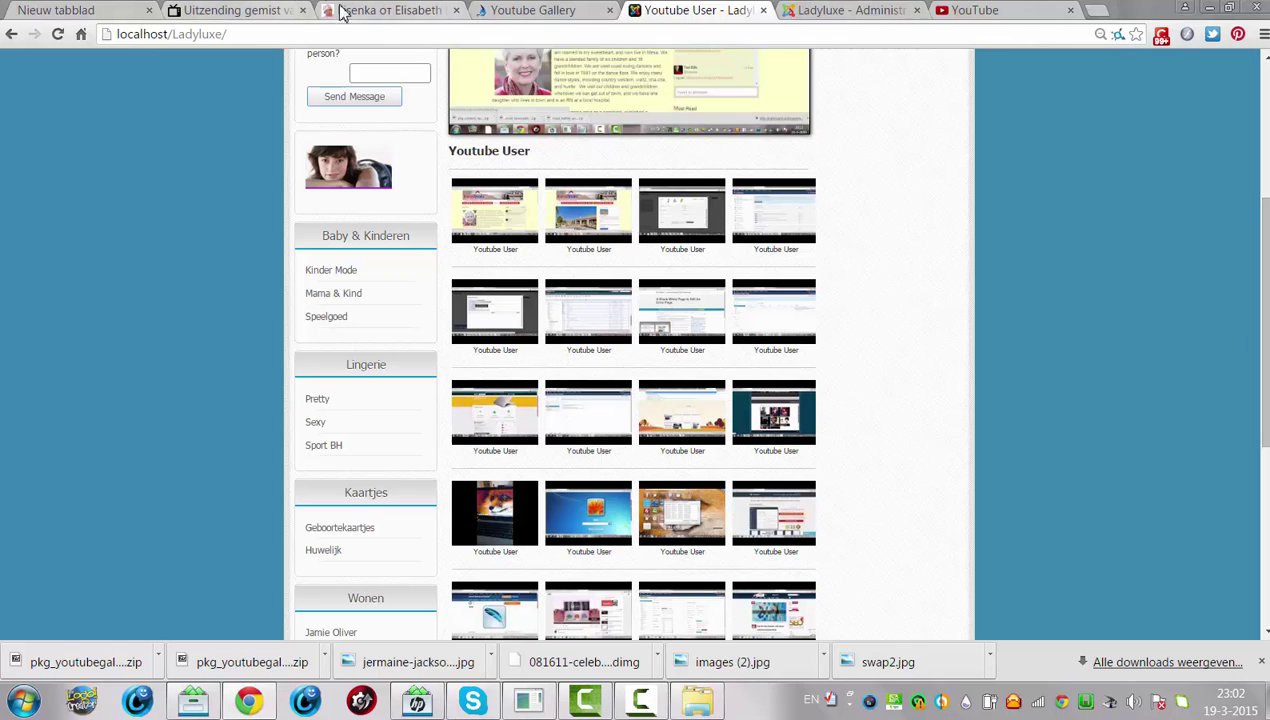
- Switch the Ladyluxe thumbnail layout to 'Table with 5 columns' and save the theme
left_click(828, 18)
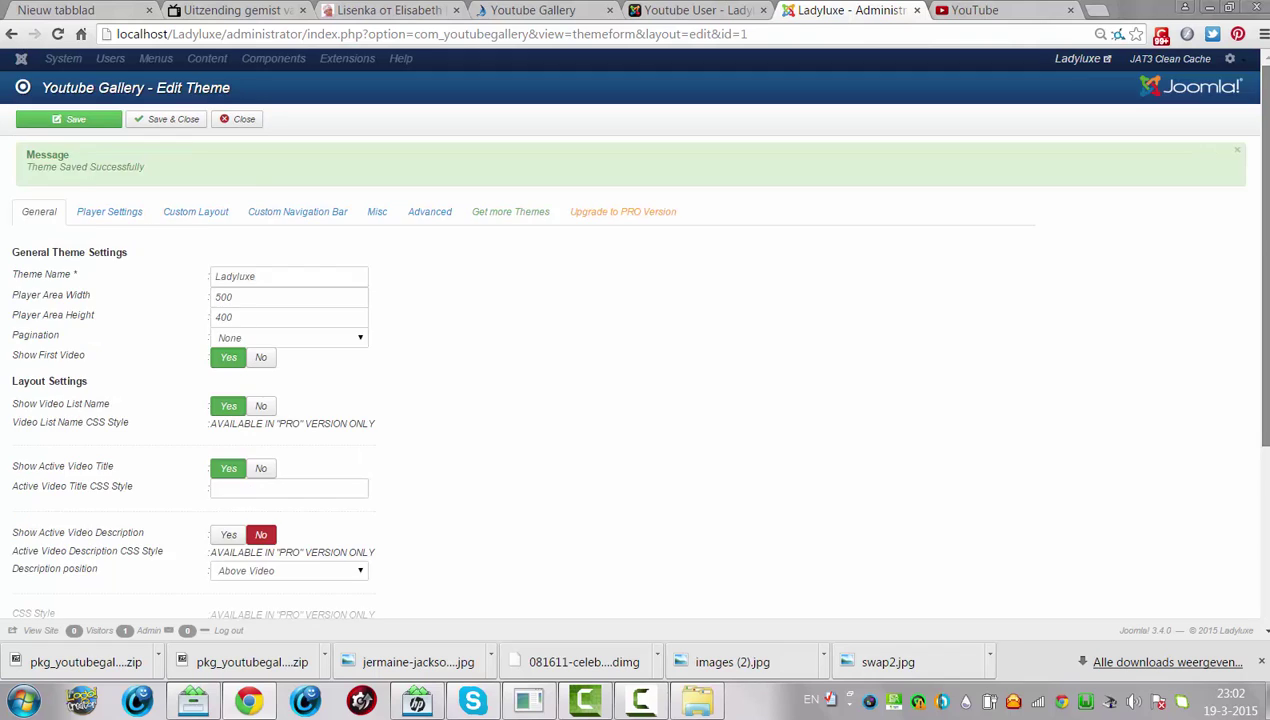
scroll(640, 380, "down", 3)
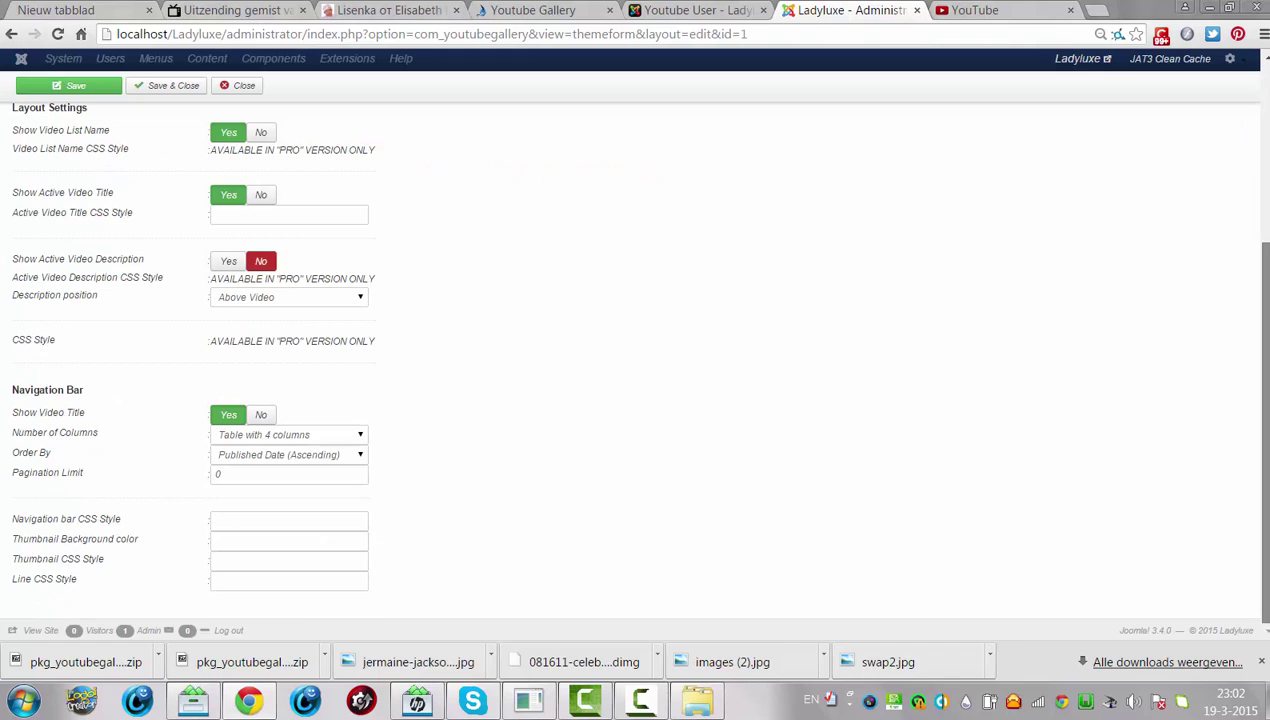
left_click(273, 438)
left_click(268, 489)
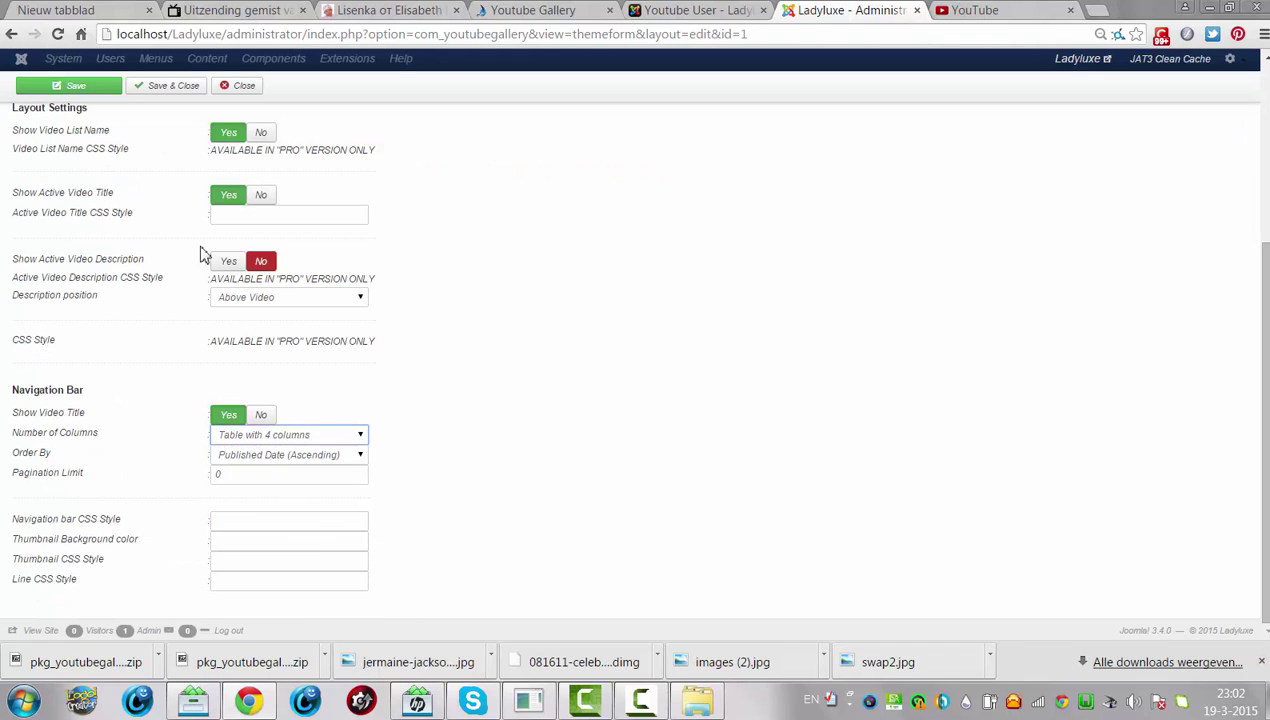
left_click(67, 88)
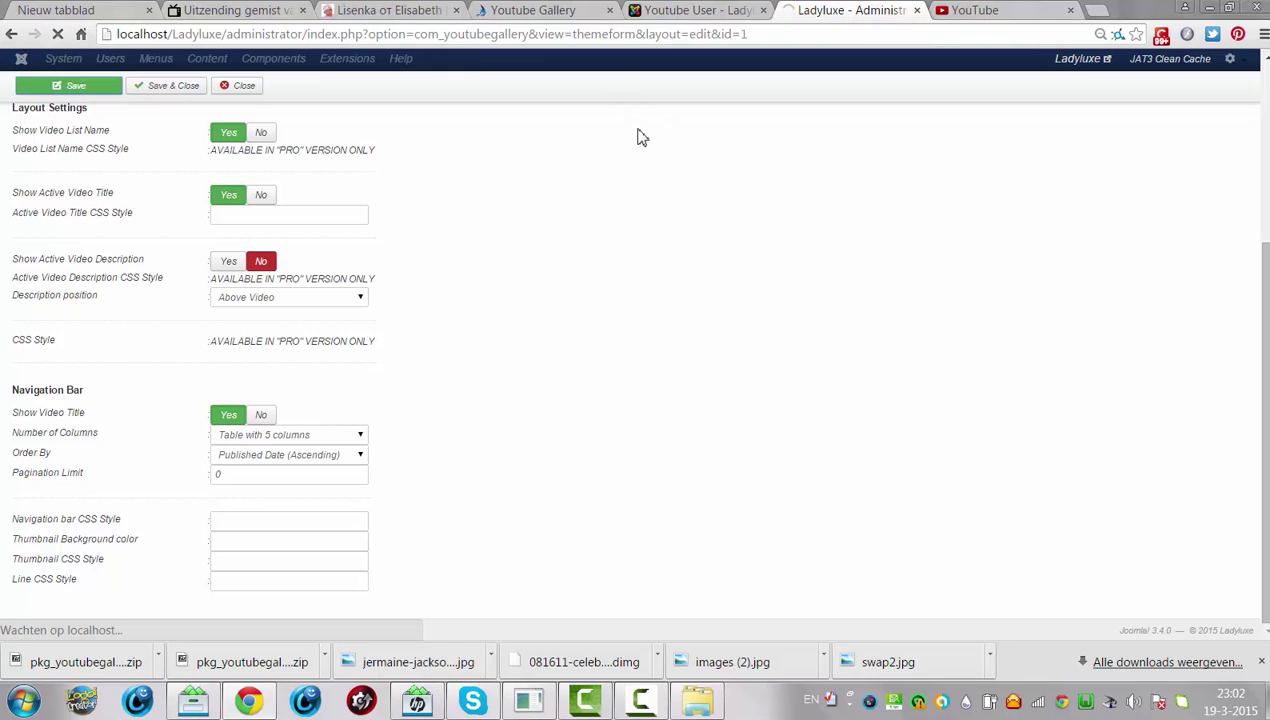
- Reload the site's Video page and scroll through the player and Youtube User thumbnail grid
left_click(683, 9)
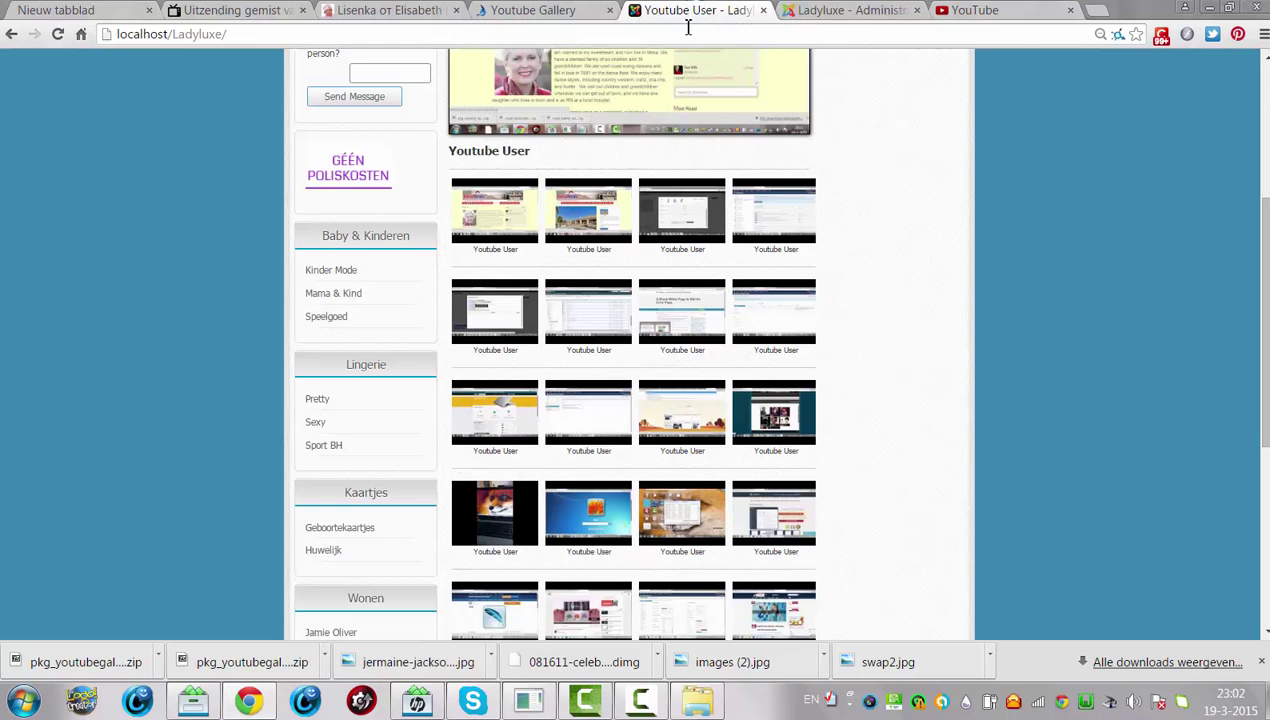
key("ctrl+l")
key("Return")
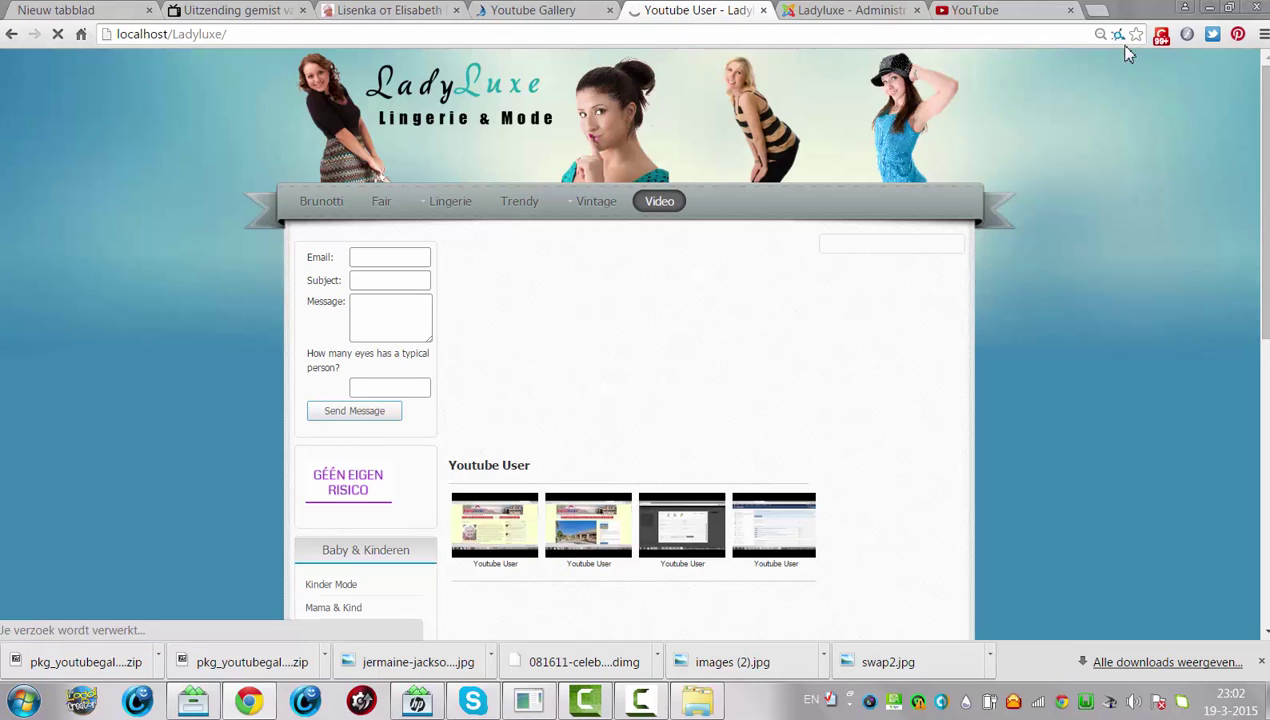
scroll(1247, 87, "down", 5)
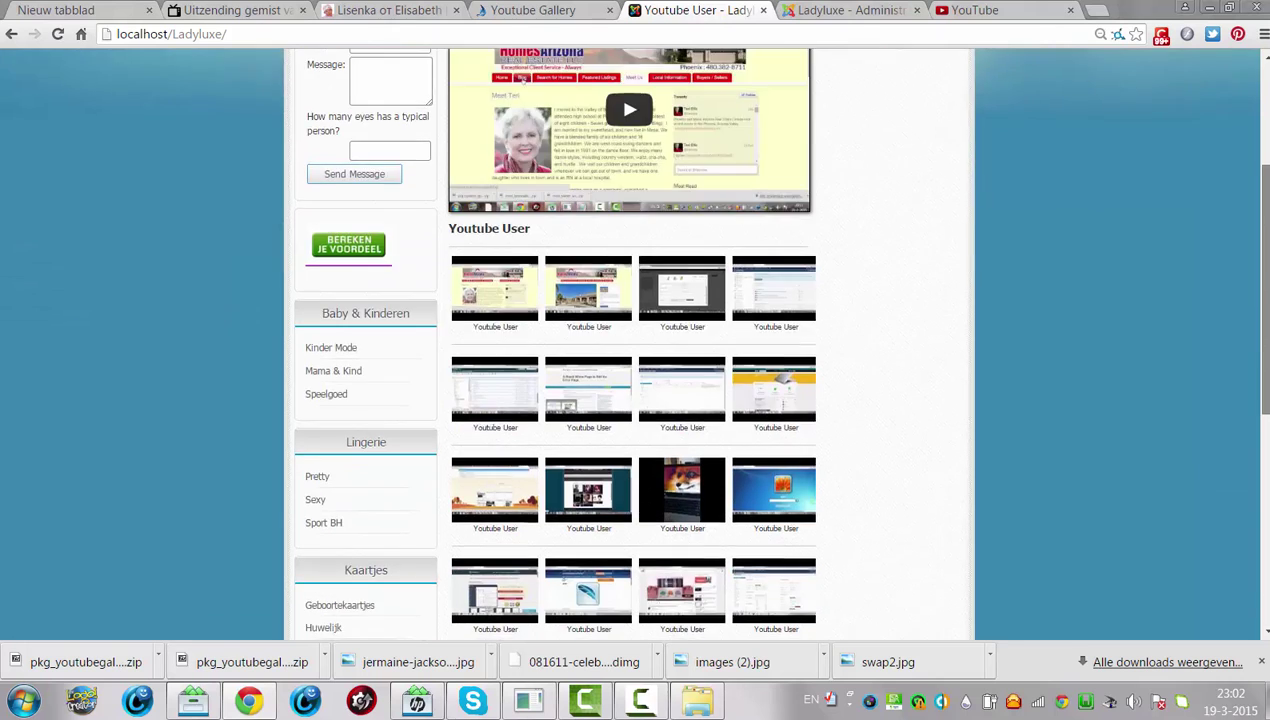
scroll(1254, 337, "down", 2)
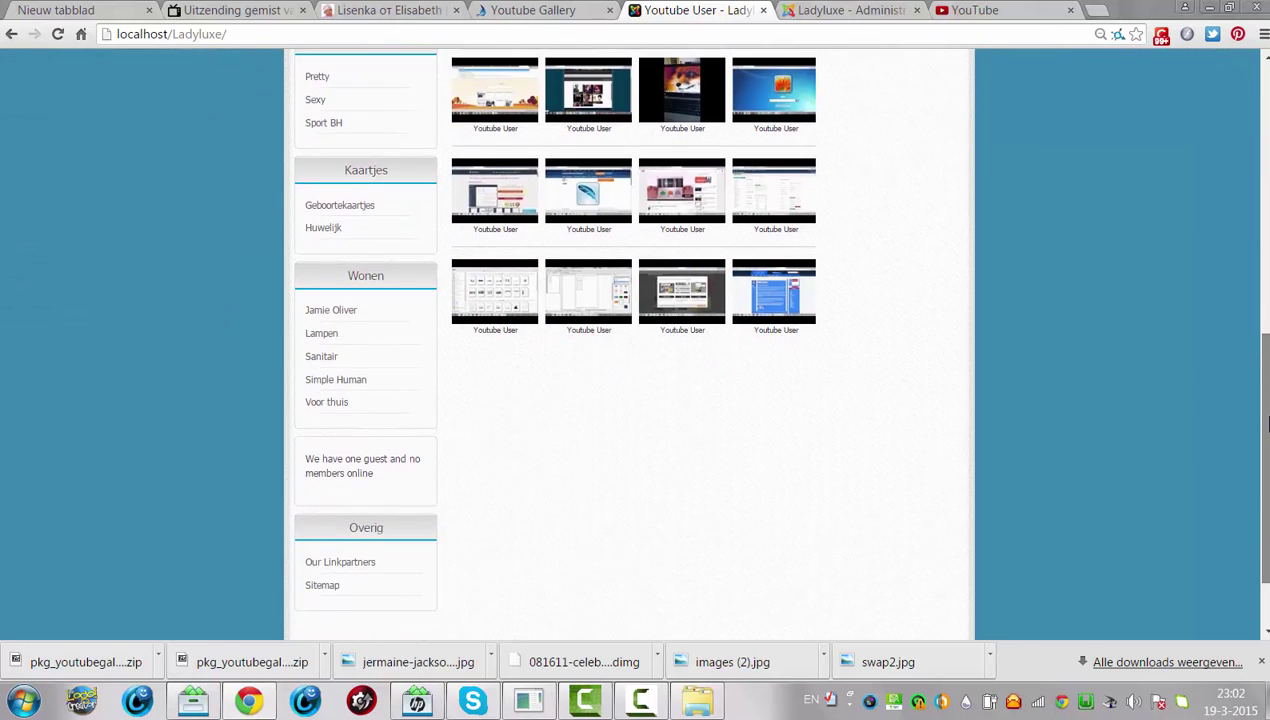
scroll(1254, 337, "up", 2)
scroll(1254, 337, "up", 4)
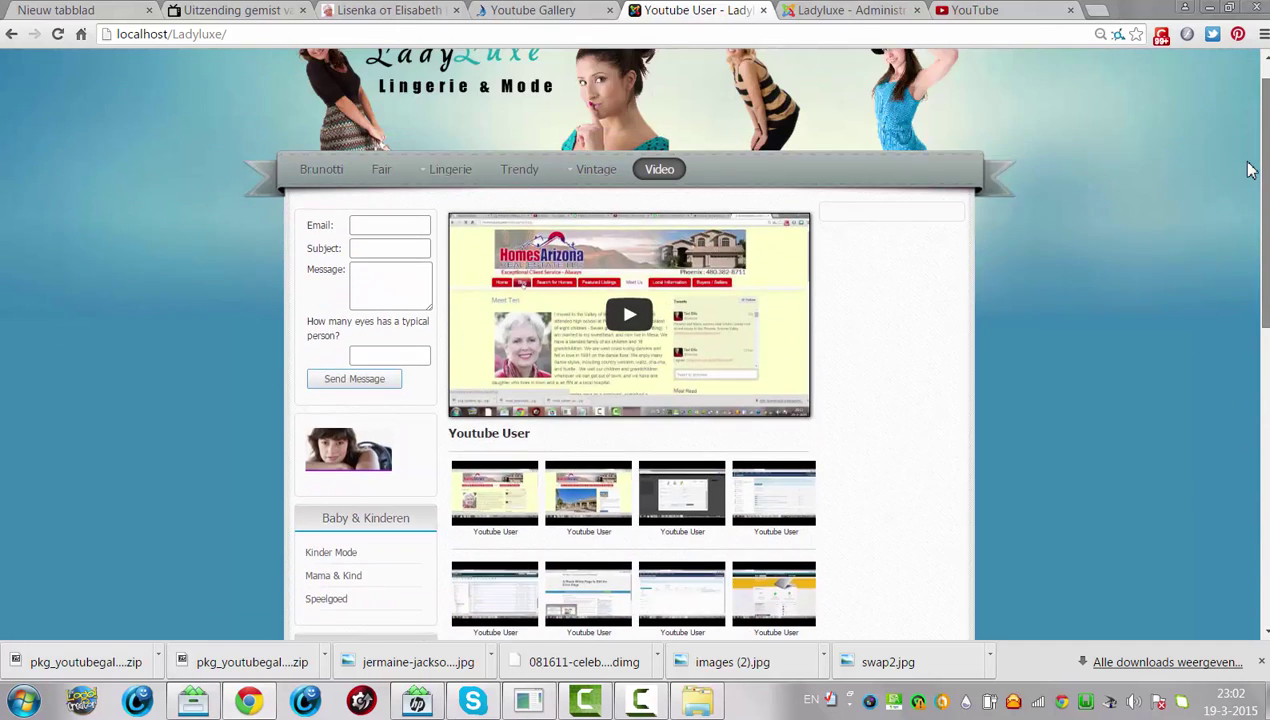
scroll(1241, 233, "down", 2)
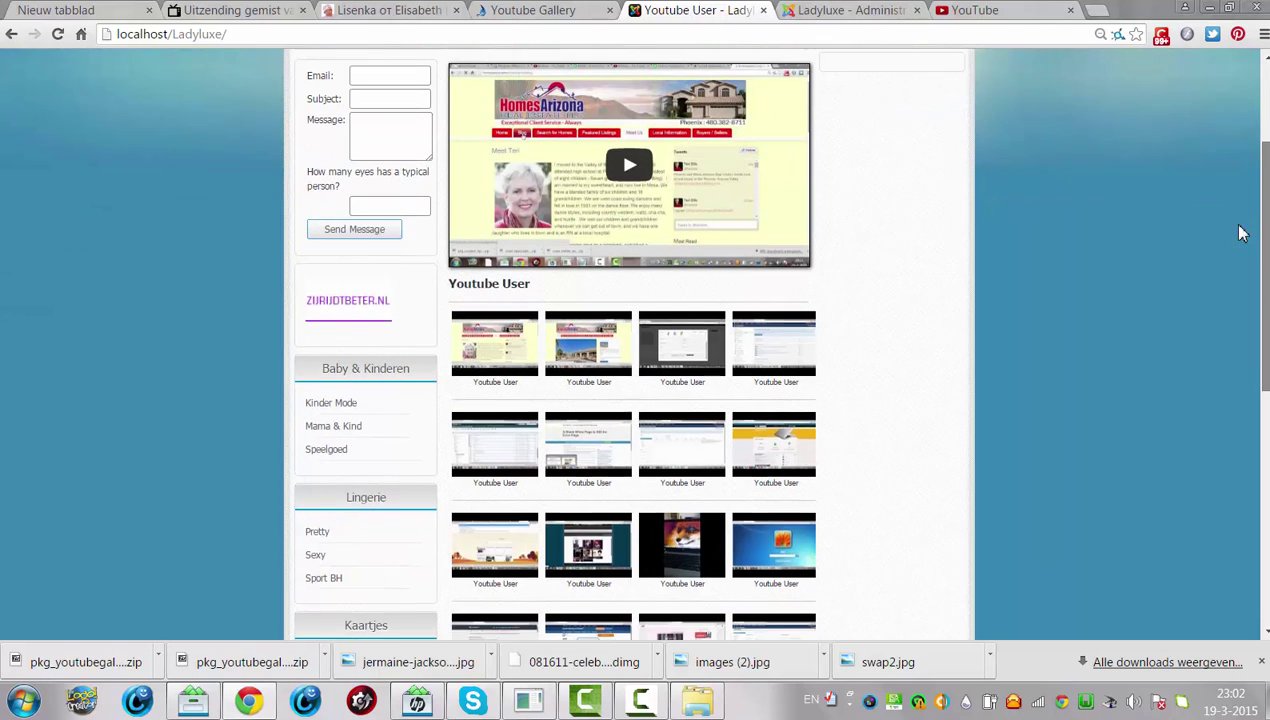
scroll(1239, 269, "down", 4)
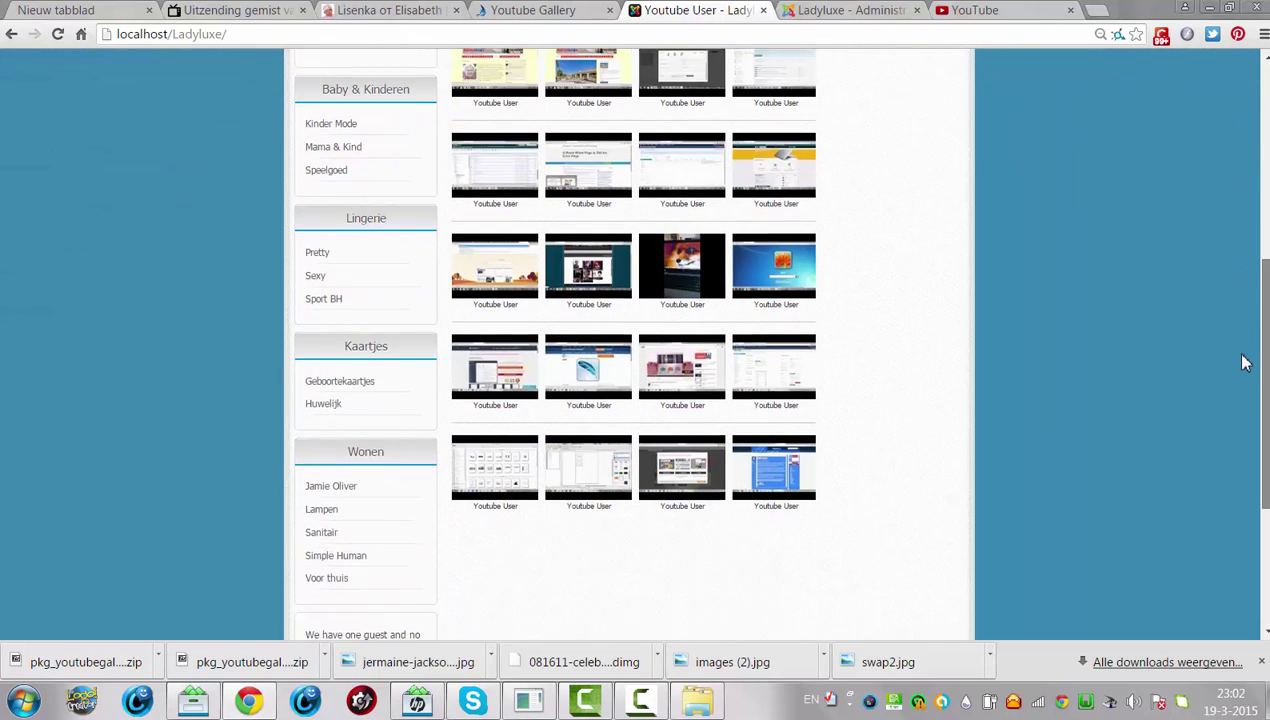
scroll(1262, 398, "down", 2)
left_click_drag(1262, 398, 1247, 235)
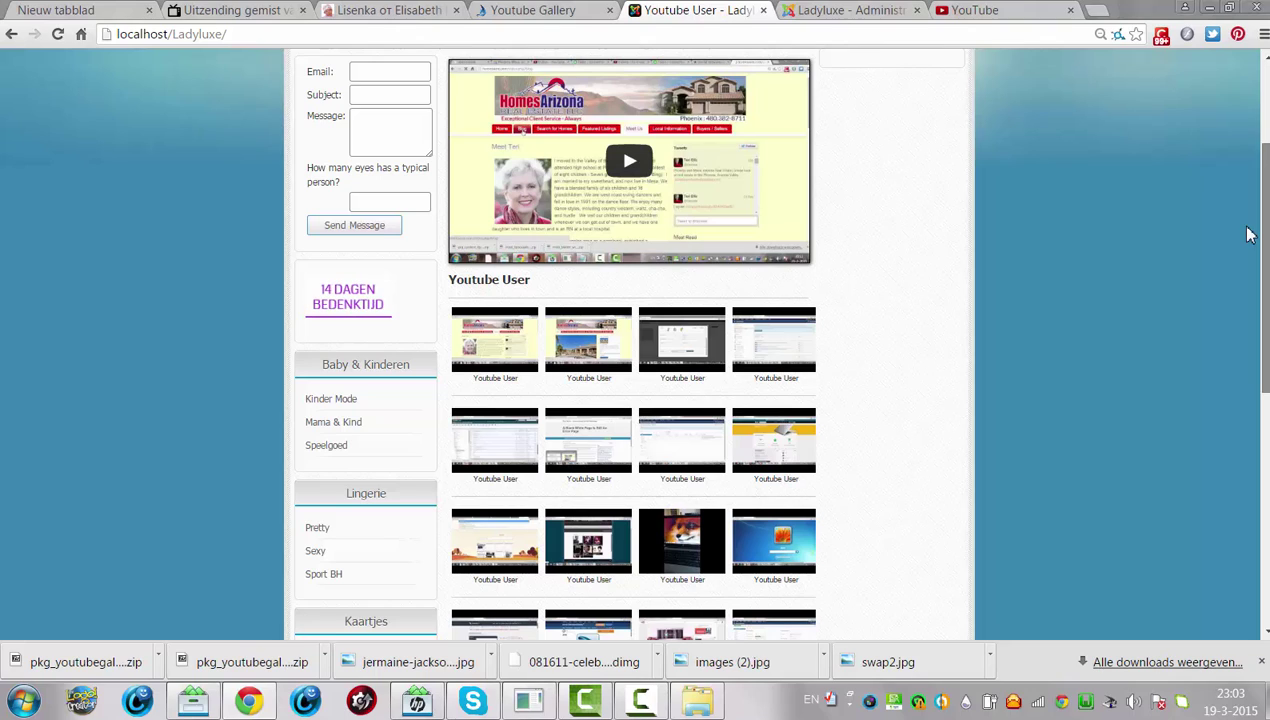
scroll(1247, 240, "down", 2)
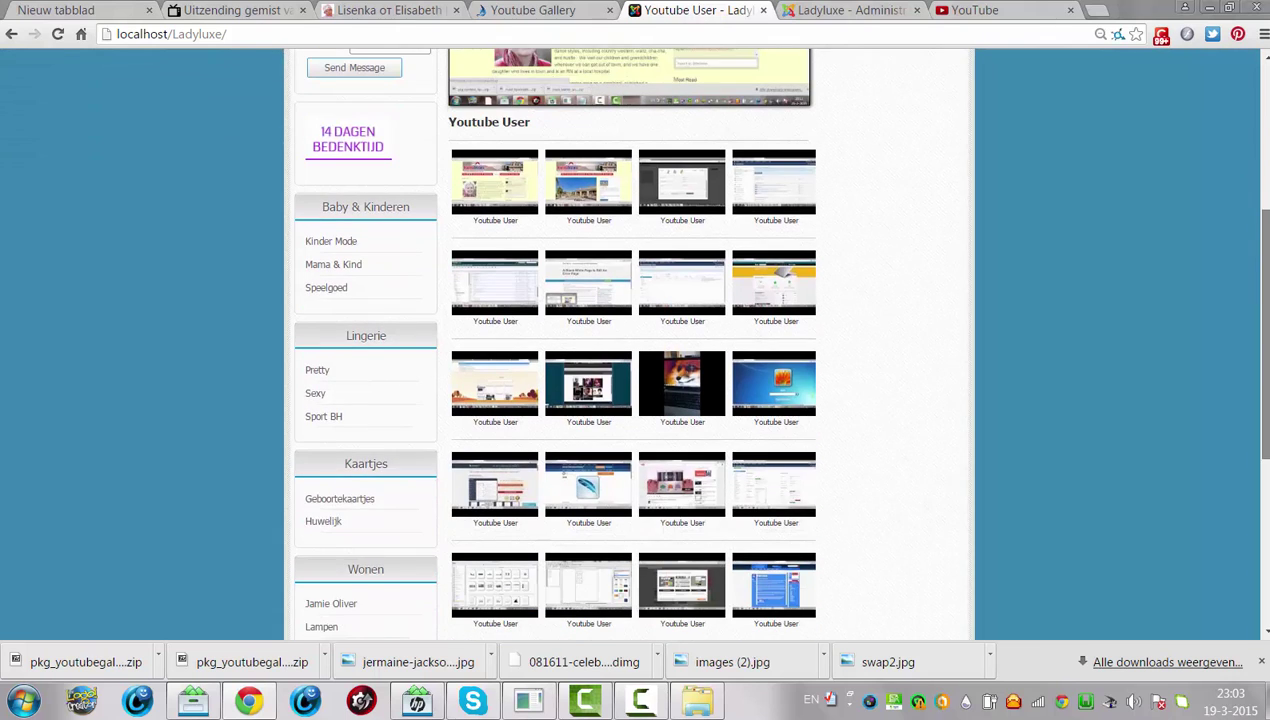
scroll(776, 340, "down", 3)
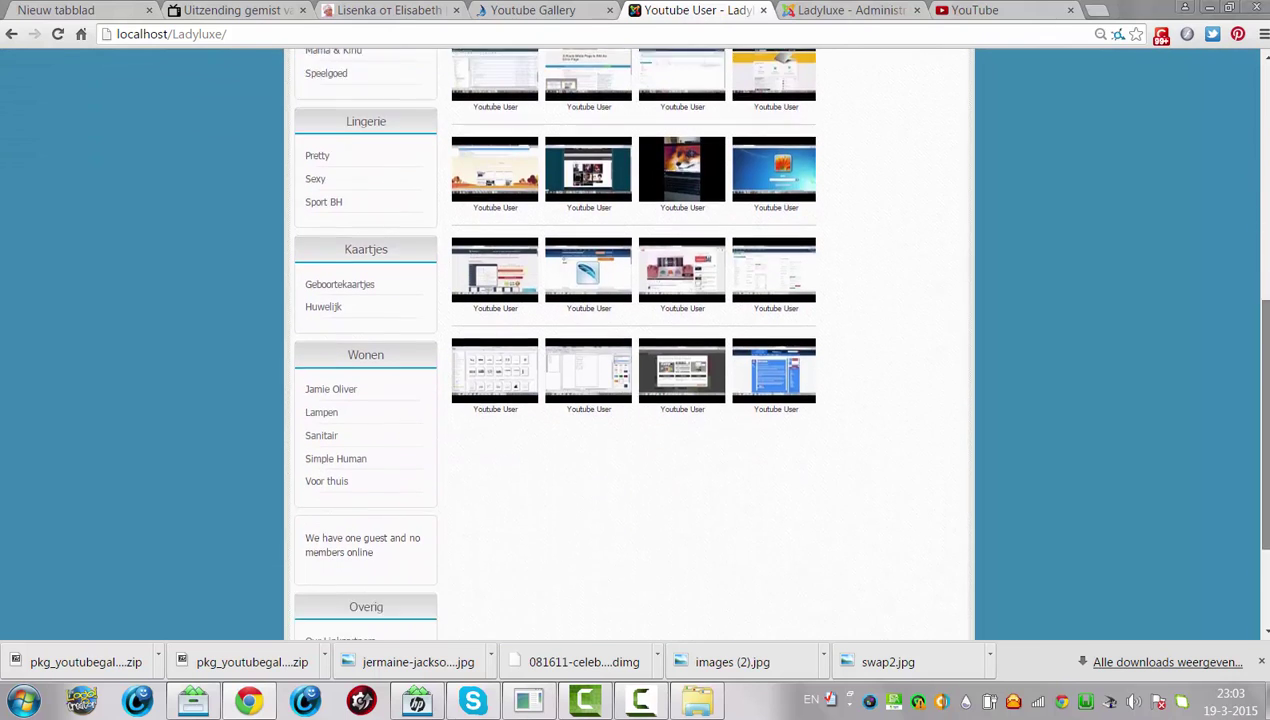
scroll(630, 340, "down", 2)
scroll(630, 340, "up", 3)
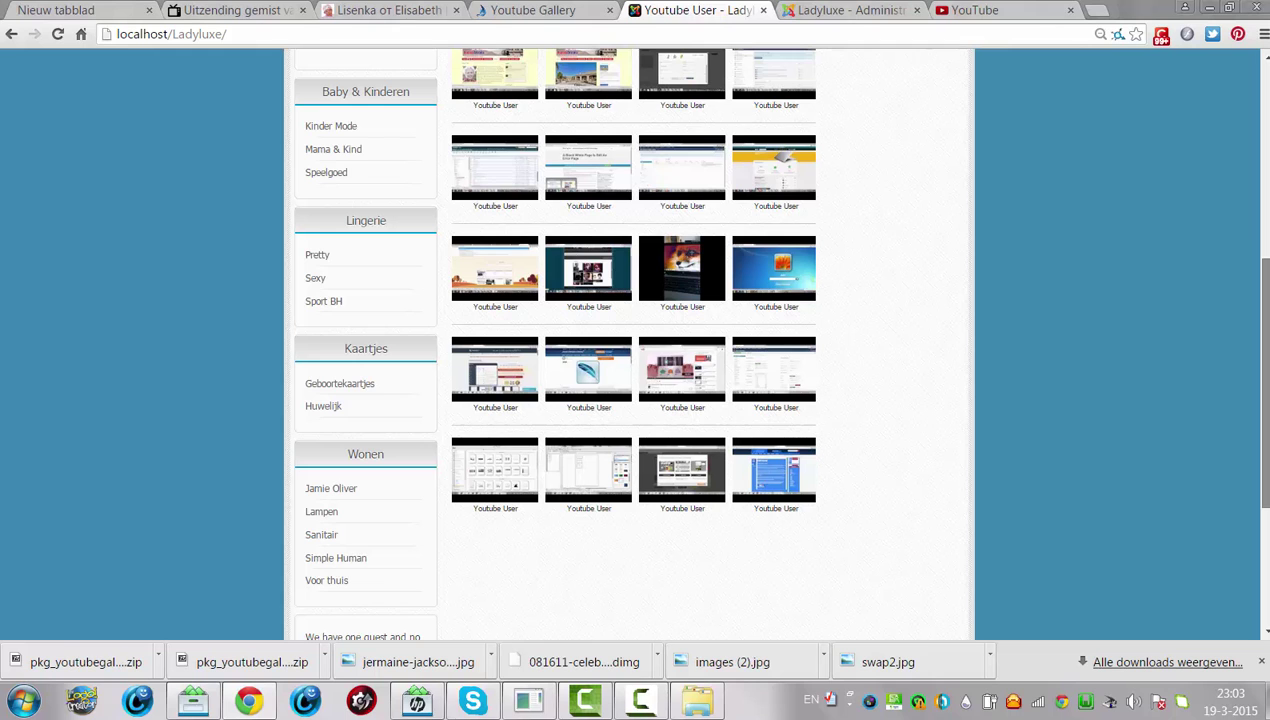
scroll(630, 340, "up", 2)
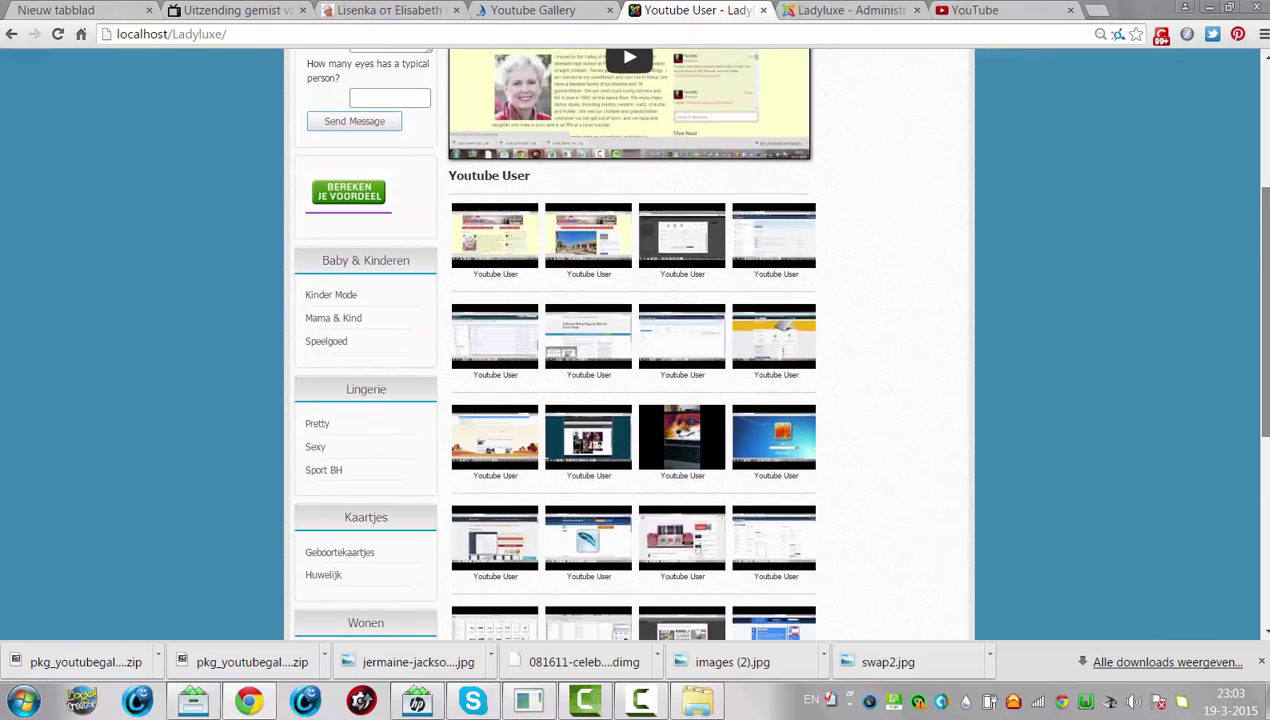
scroll(630, 340, "up", 3)
scroll(630, 340, "down", 2)
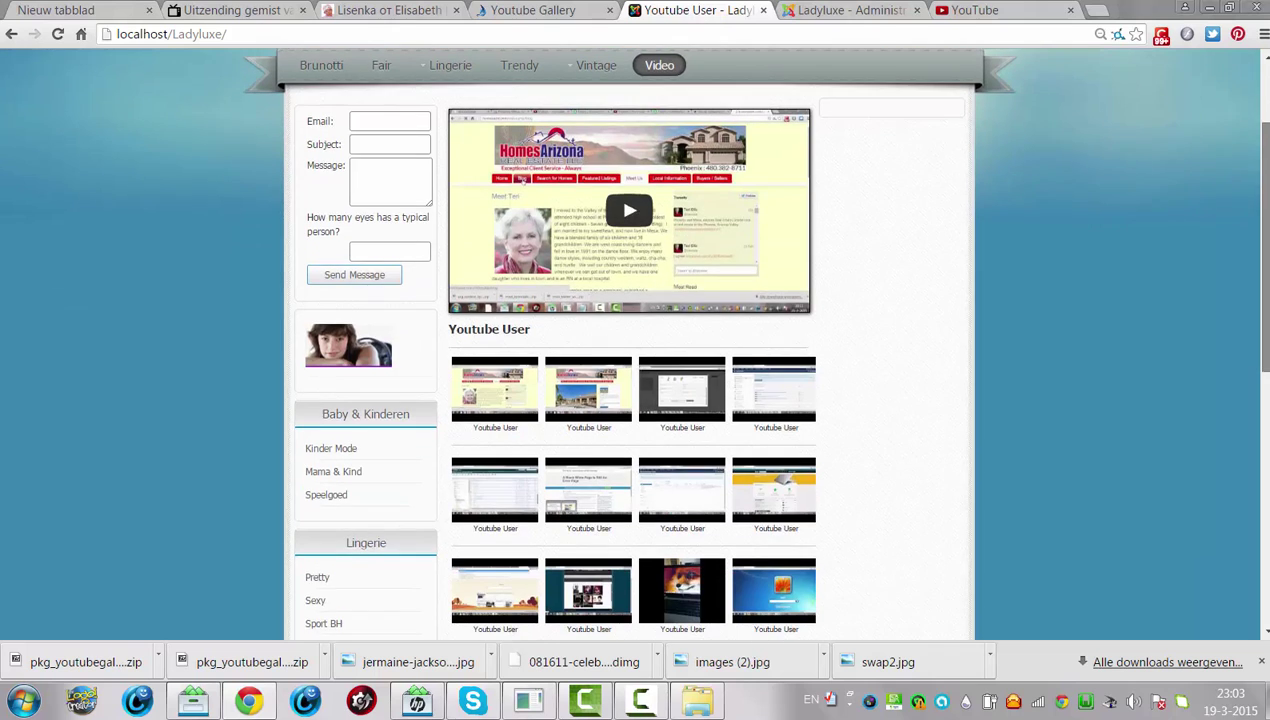
scroll(1265, 180, "down", 1)
scroll(1265, 180, "up", 2)
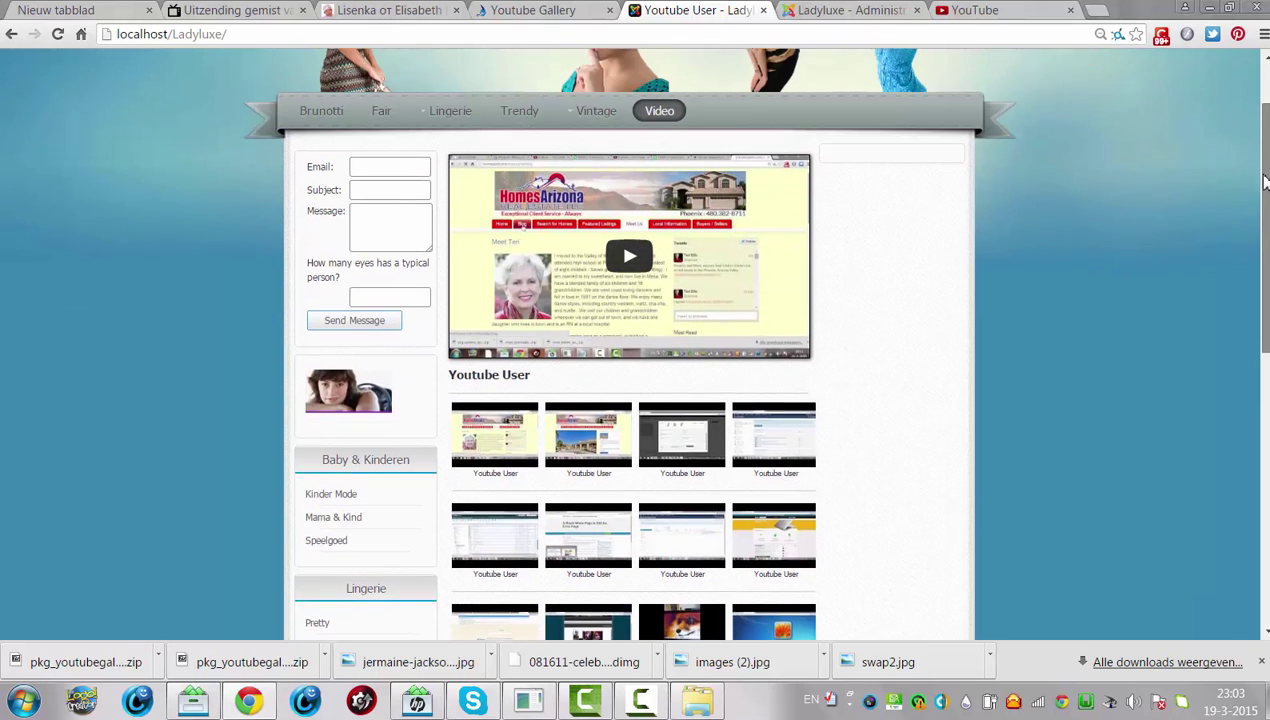
scroll(1264, 175, "up", 1)
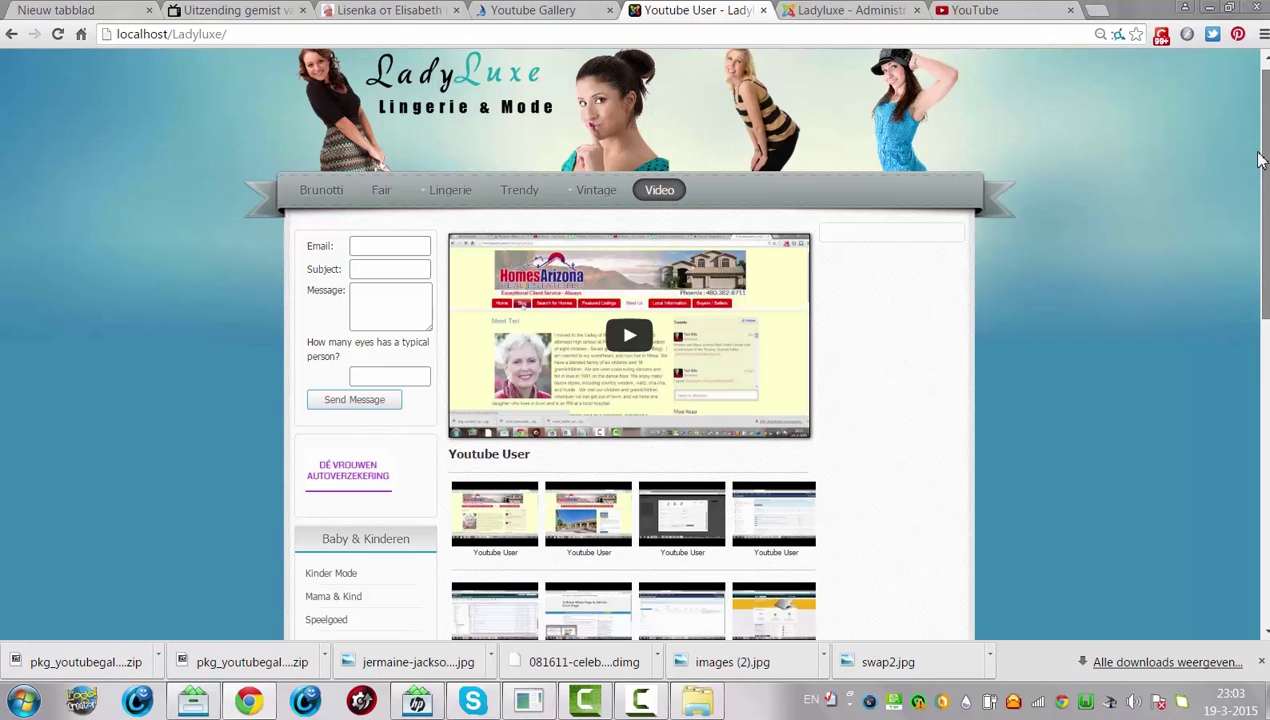
left_click_drag(1262, 160, 1266, 320)
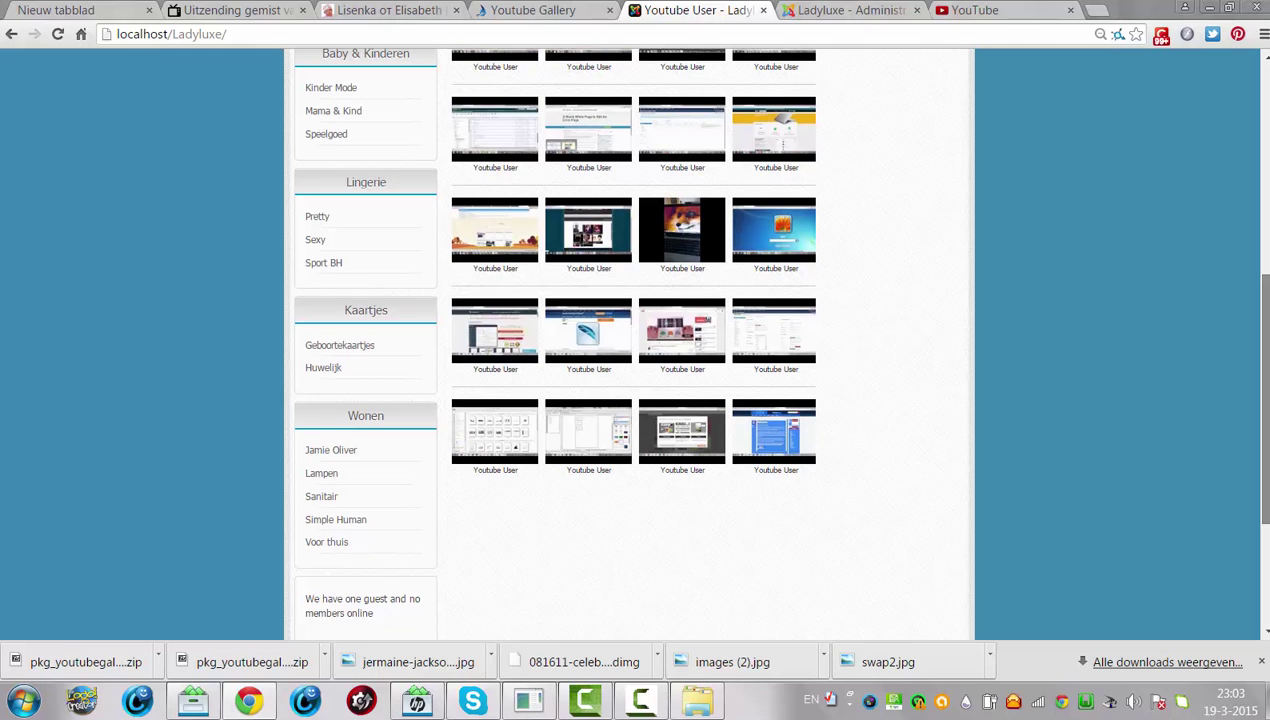
left_click_drag(1266, 320, 1262, 176)
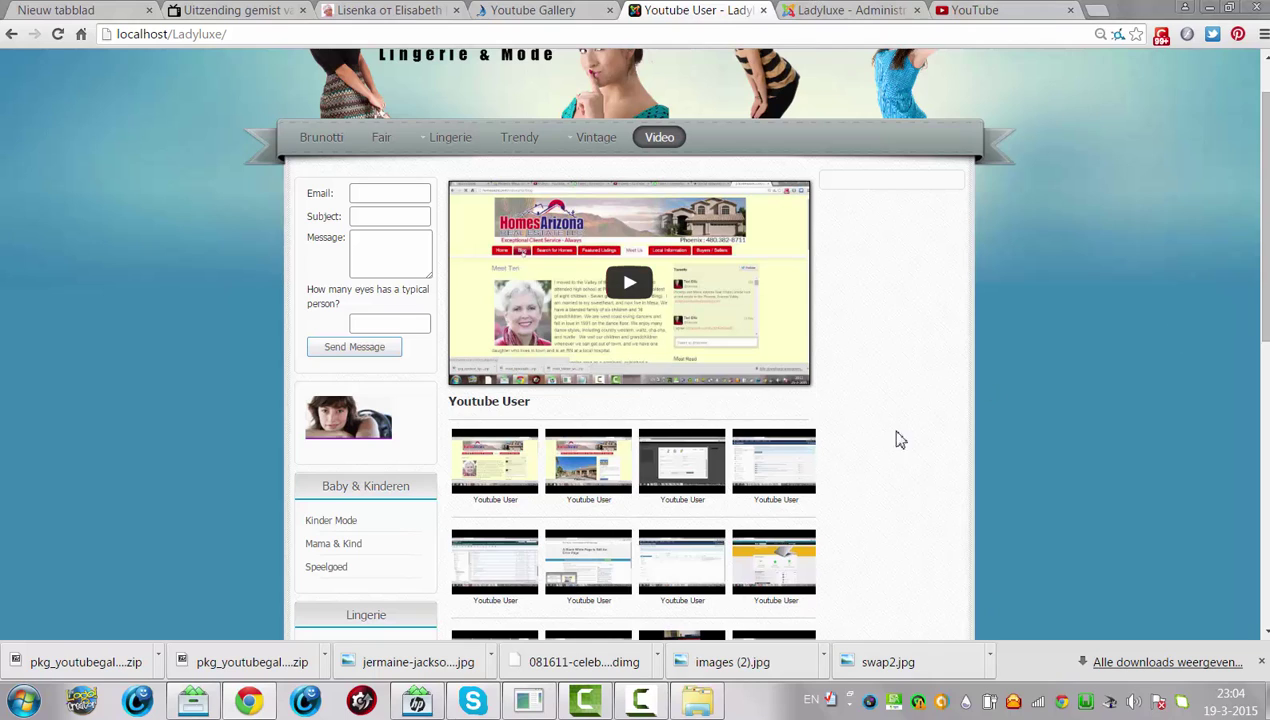
- Pick the third Youtube User thumbnail and start its video playing in the player
left_click(682, 490)
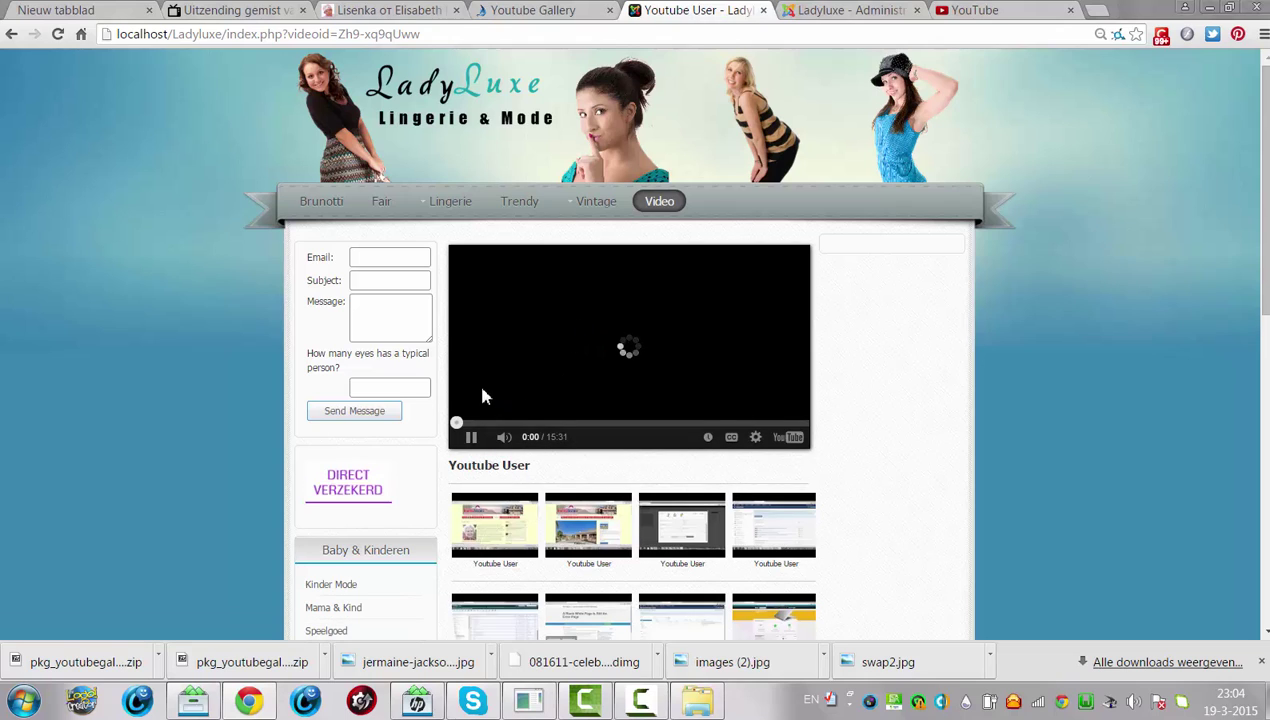
left_click(474, 442)
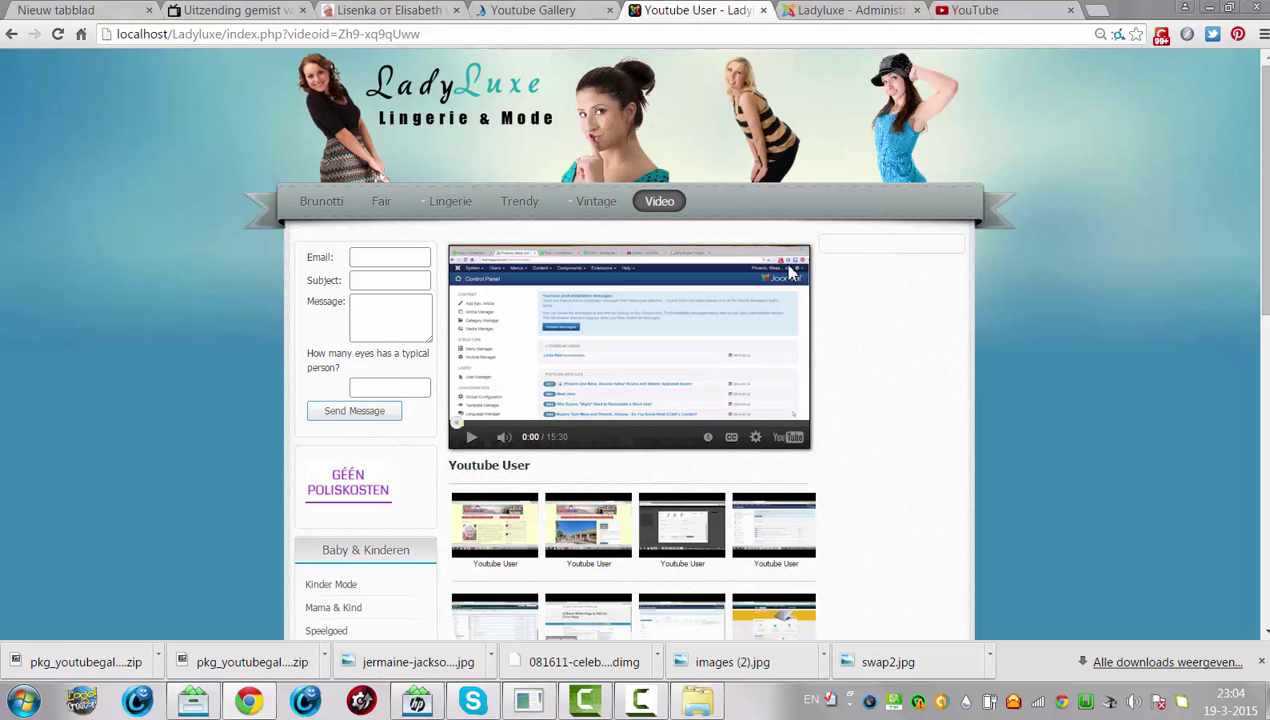
left_click(474, 437)
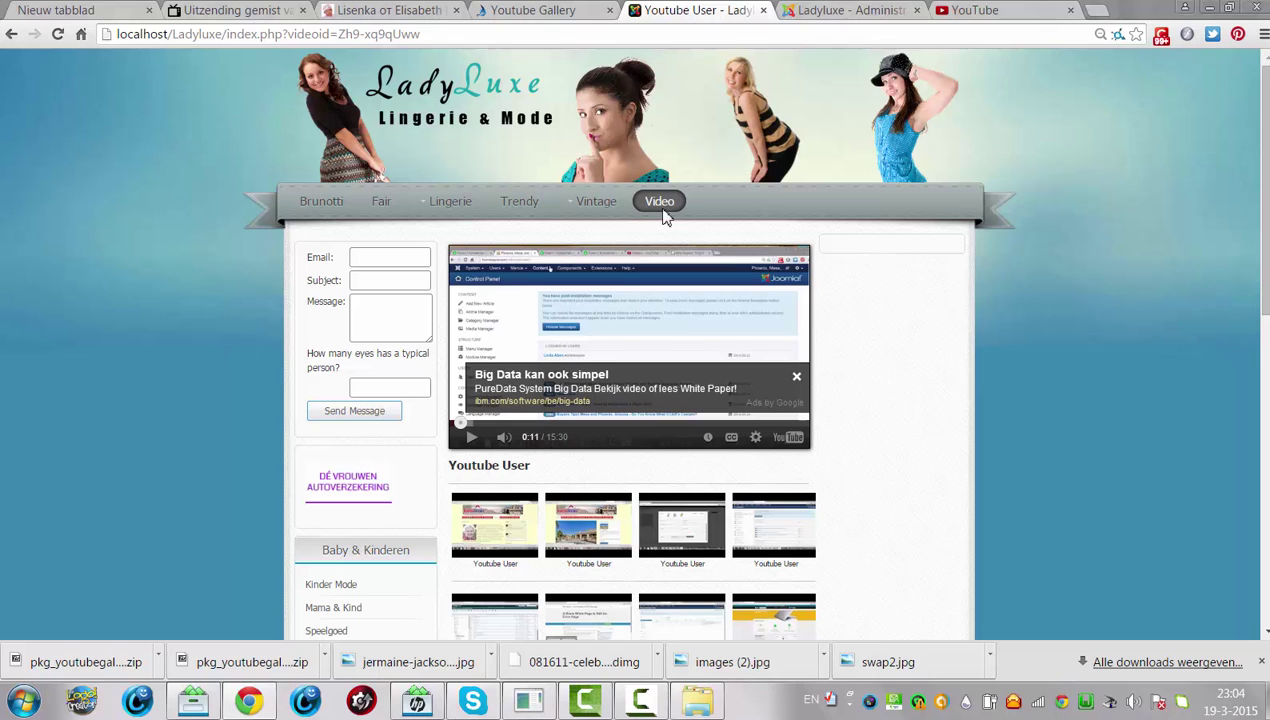
- Set the Ladyluxe player area width to 800 and height to 600, then save
left_click(860, 9)
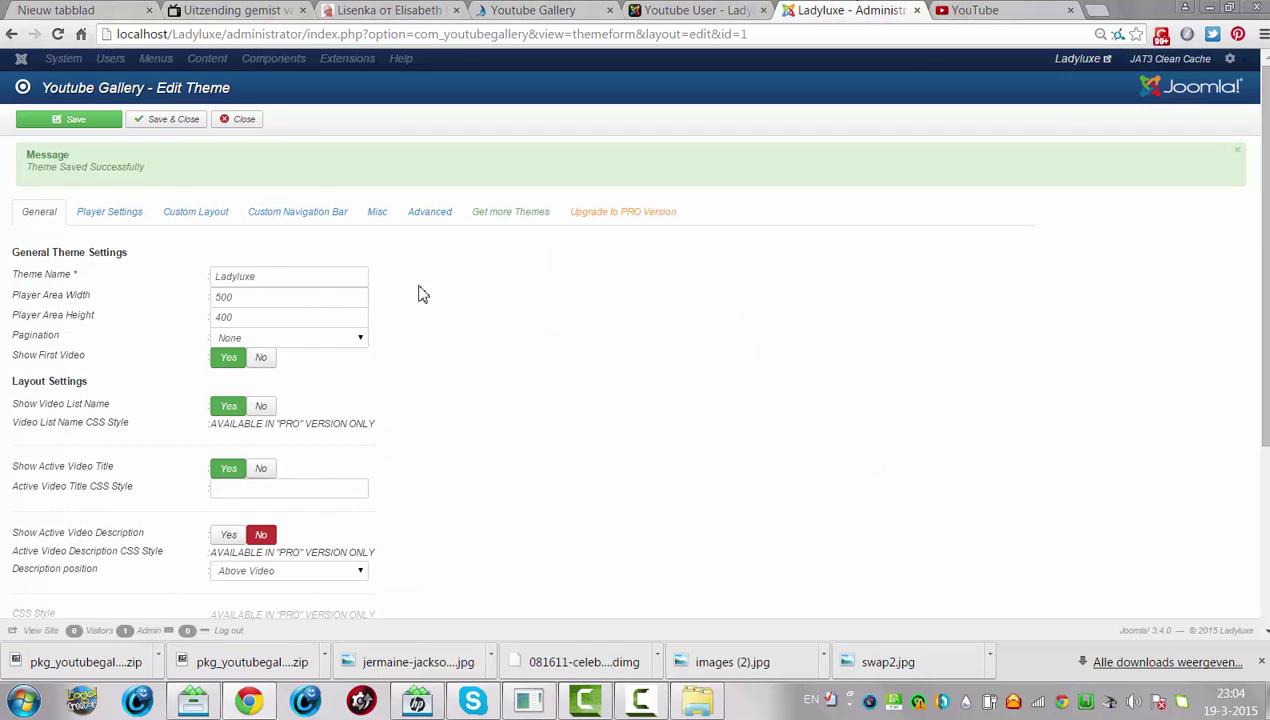
left_click(229, 299)
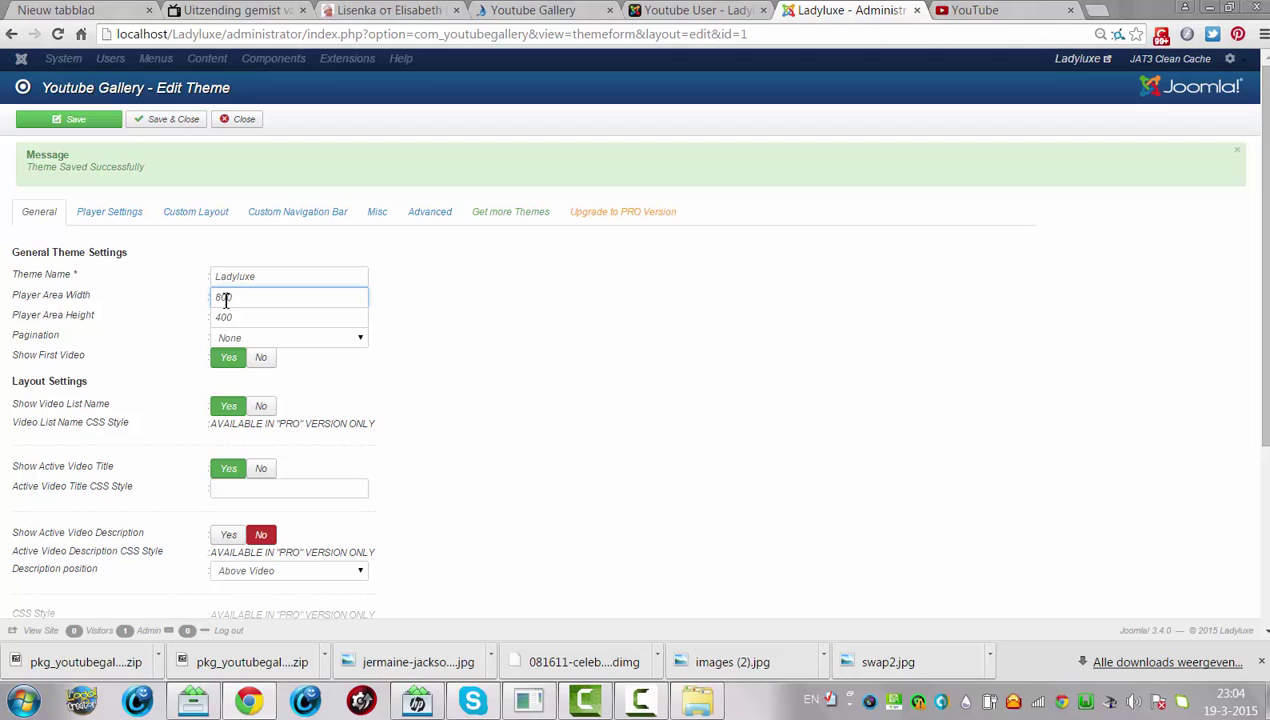
left_click(225, 318)
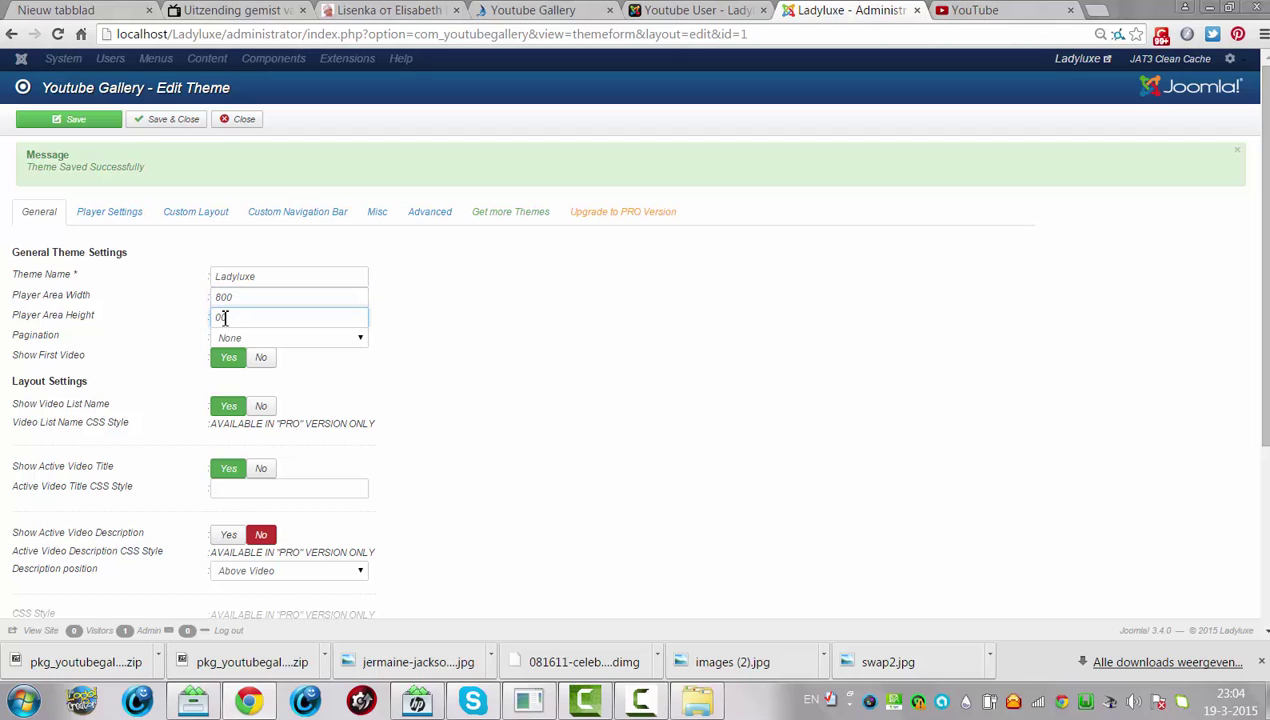
left_click(82, 128)
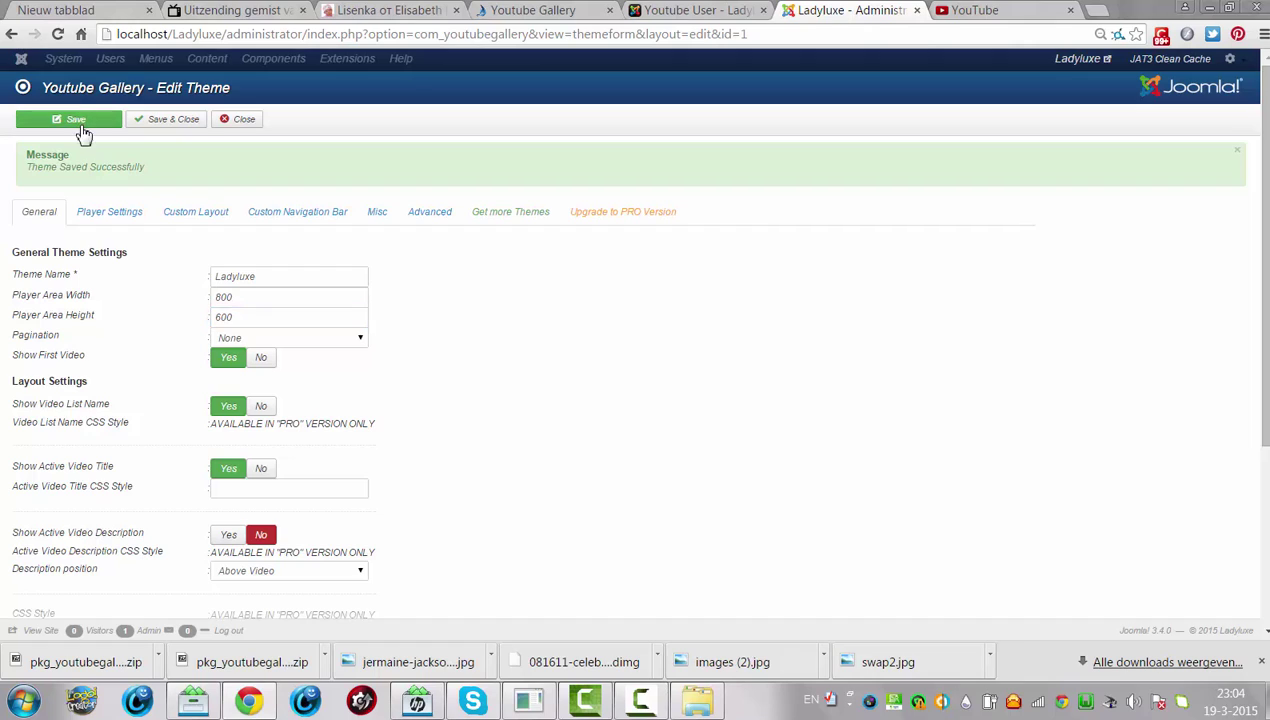
- Reload the Video page to view the taller 800×600 player, then pause the video
left_click(677, 12)
left_click(677, 33)
key("Return")
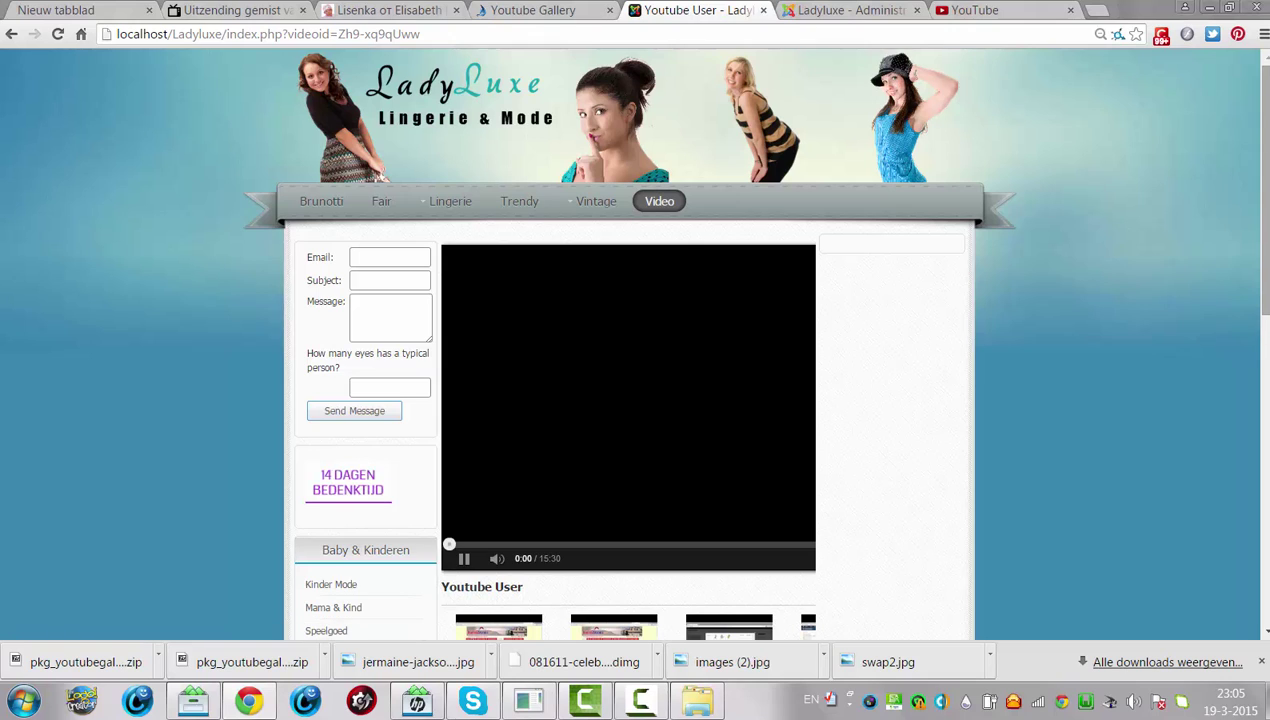
left_click(461, 560)
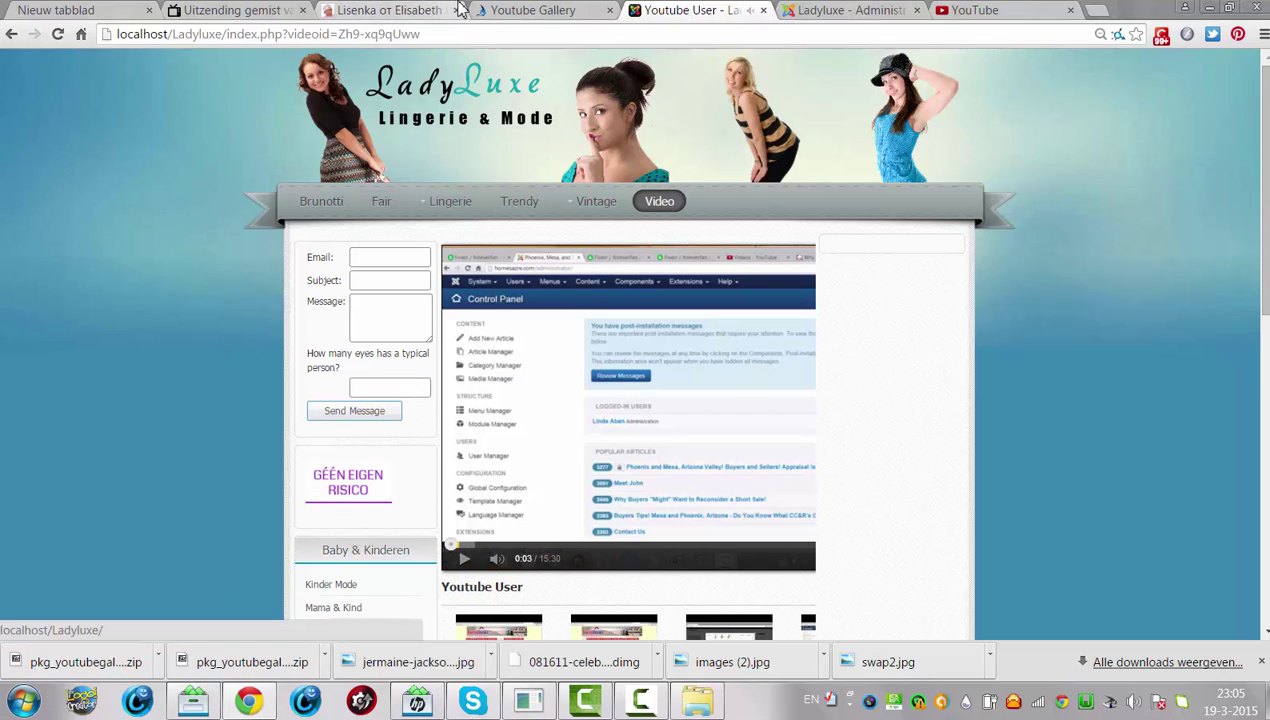
- Change the player area width back to 500, keeping height 600, and save the theme
left_click(891, 10)
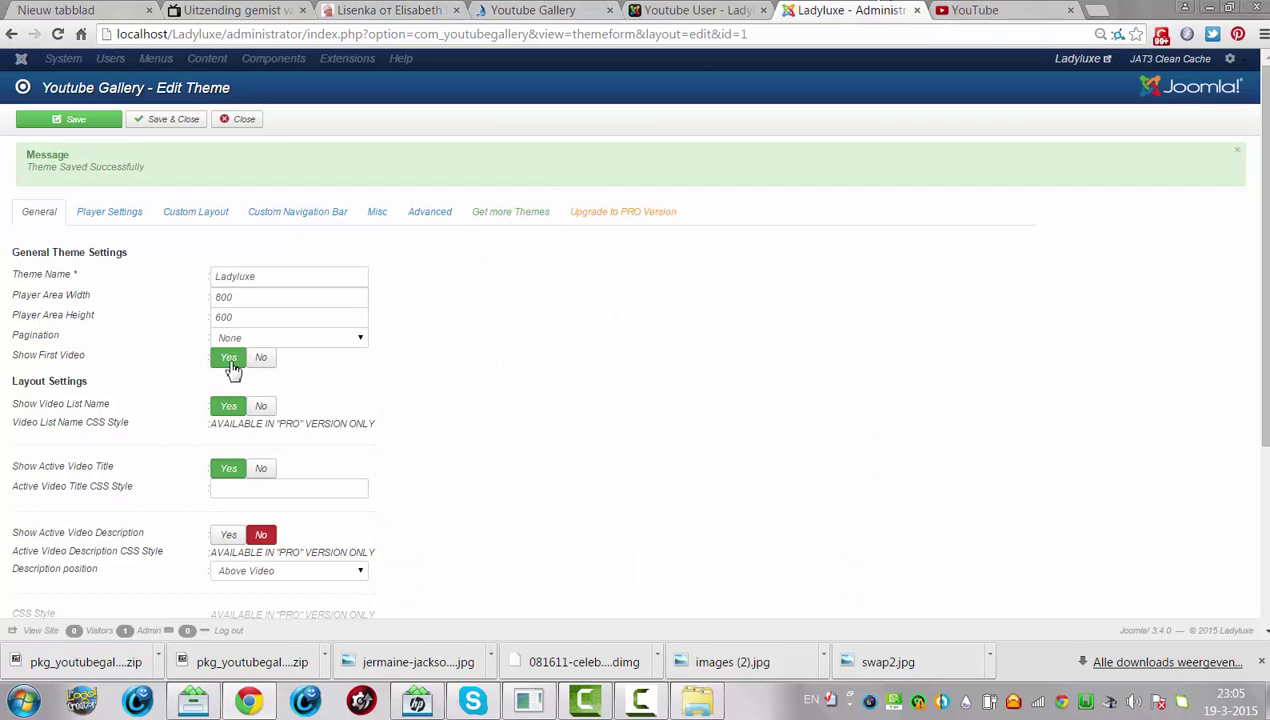
double_click(222, 298)
type("10")
type("0")
left_click(78, 123)
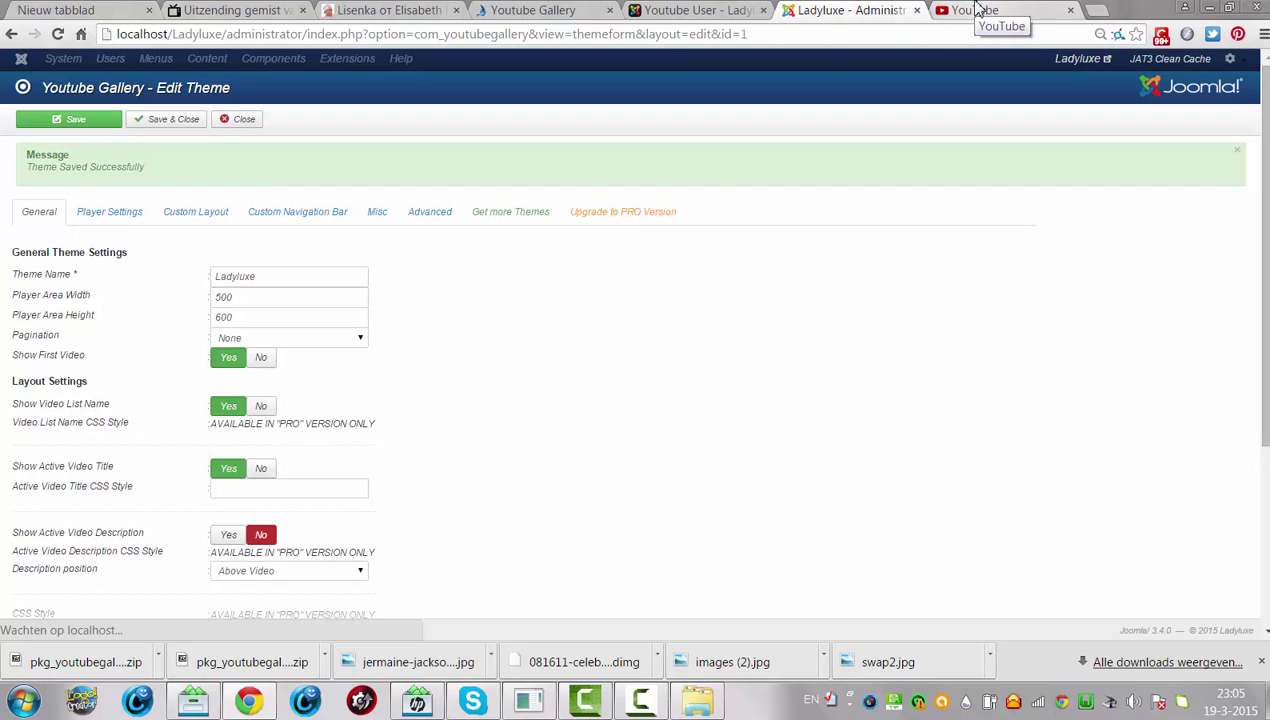
left_click(978, 12)
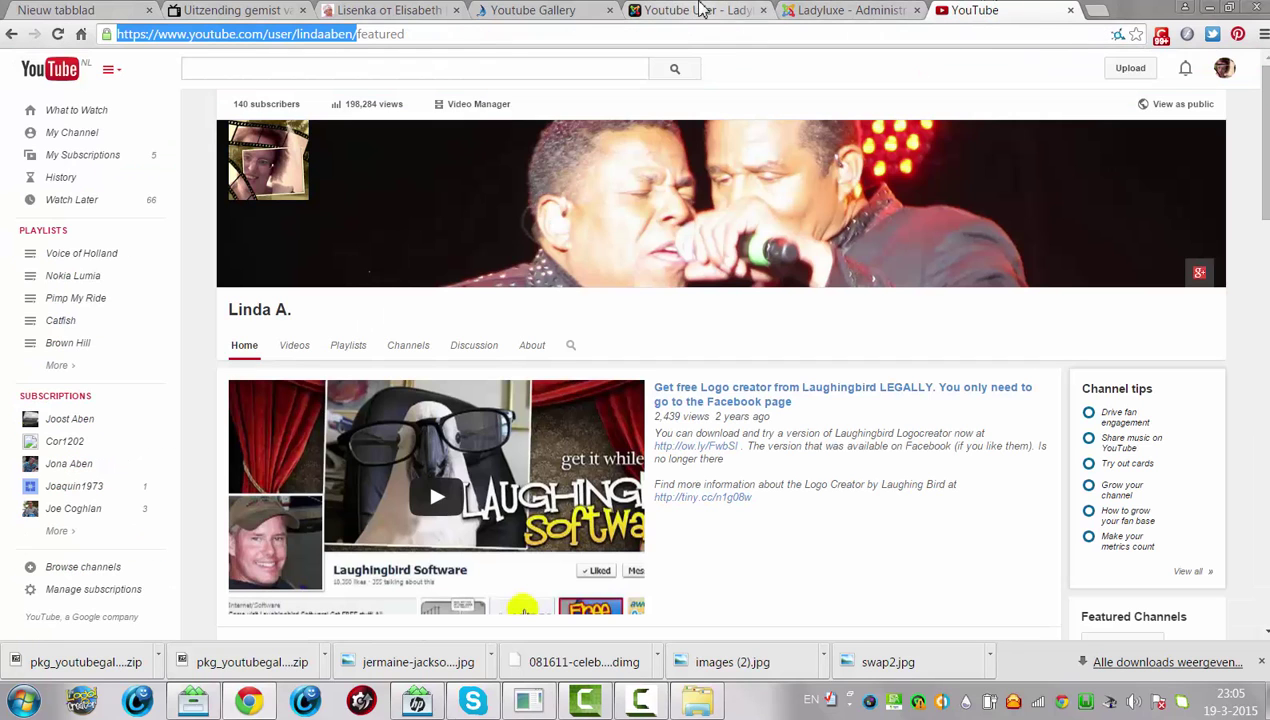
left_click(850, 10)
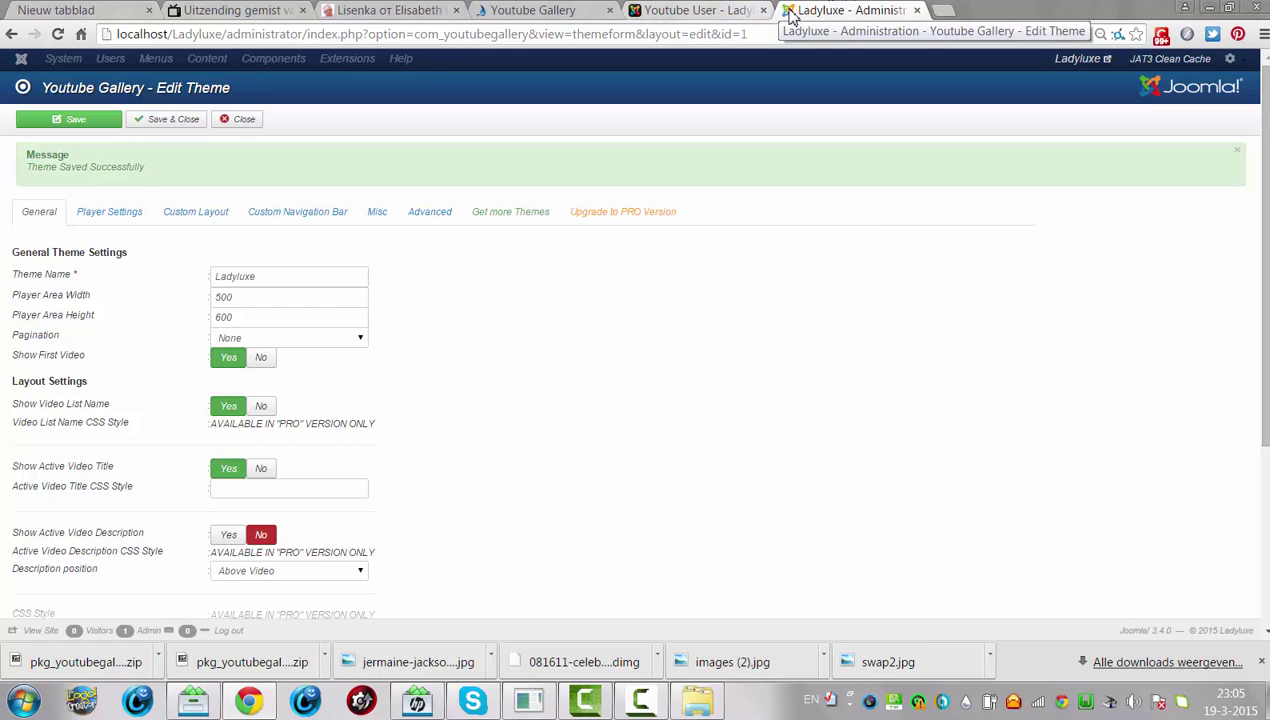
- Save the Ladyluxe theme settings with the 500-wide player
scroll(630, 340, "down", 1)
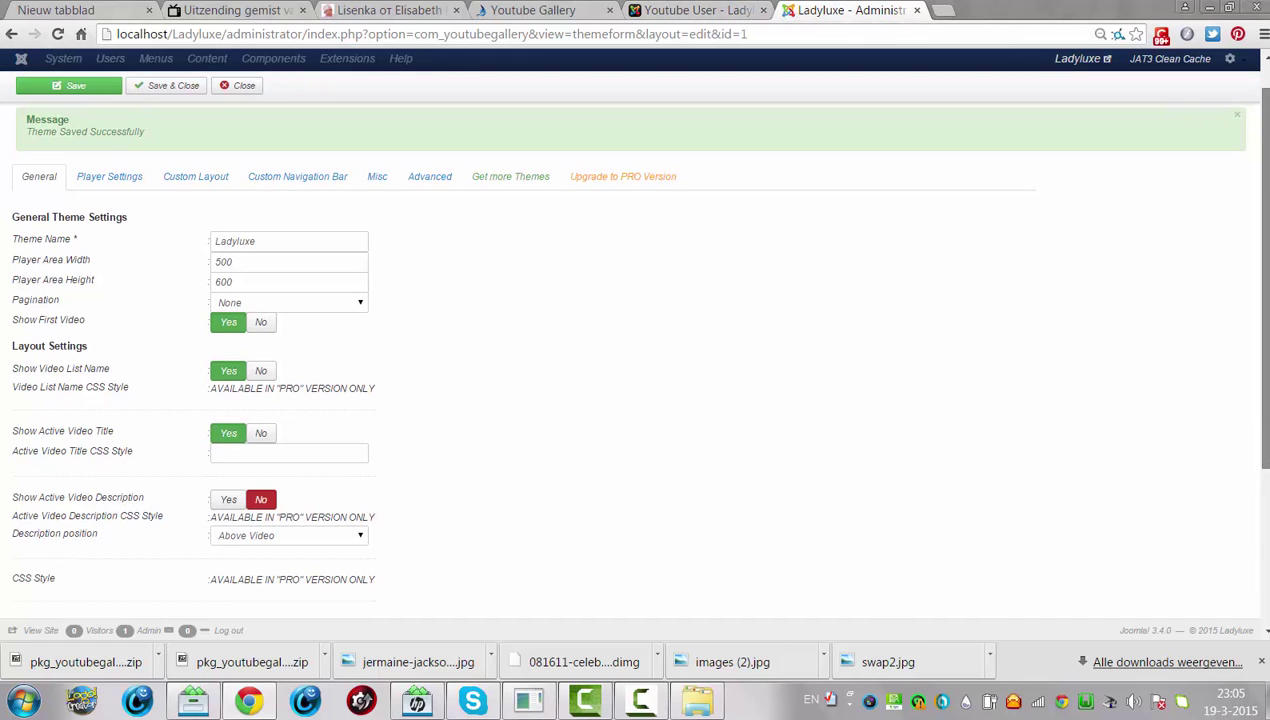
scroll(998, 258, "down", 3)
right_click(998, 257)
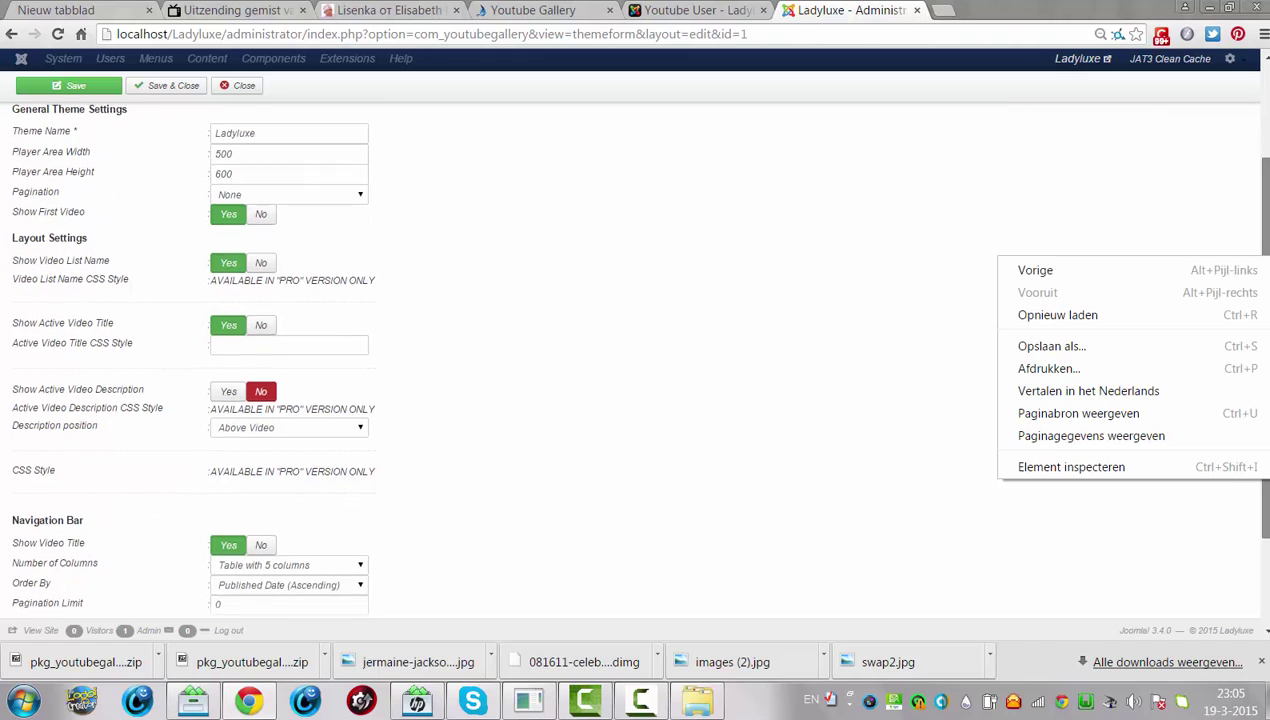
left_click(477, 297)
scroll(1025, 405, "down", 3)
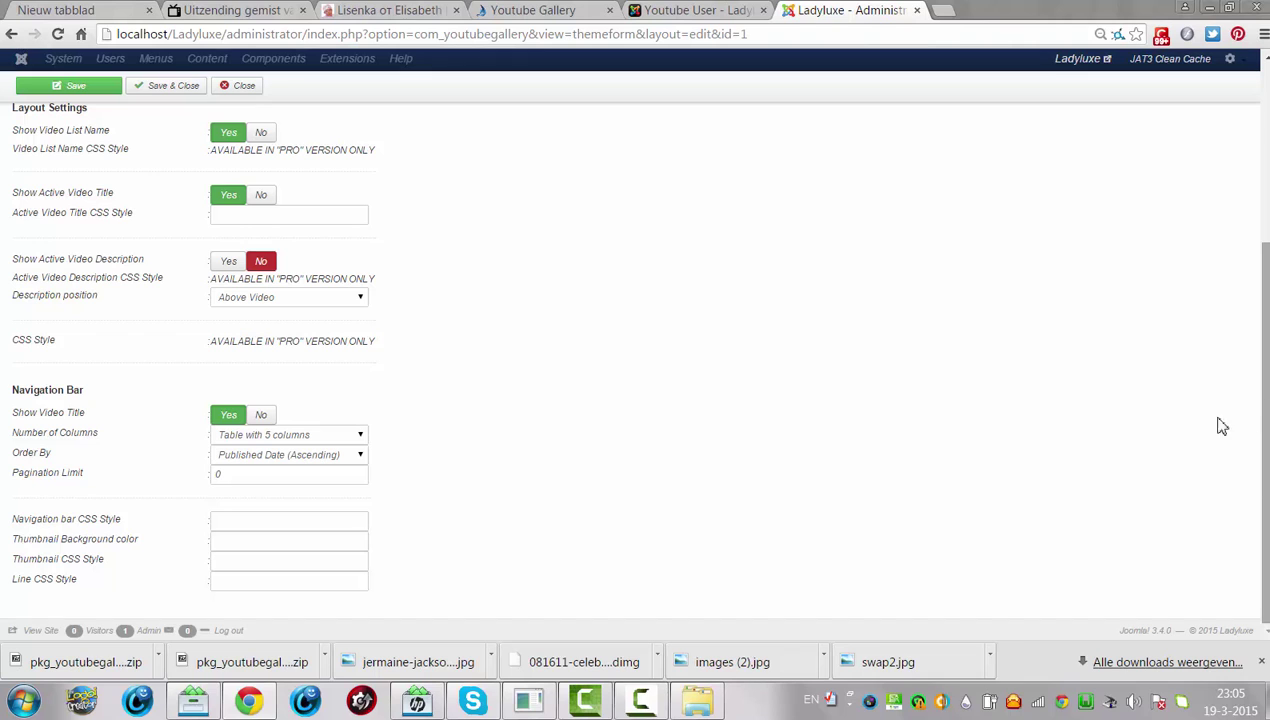
left_click(70, 85)
- Reload the site's Video page to show the narrower player above the Youtube User thumbnails
left_click(693, 9)
left_click(680, 37)
key("Return")
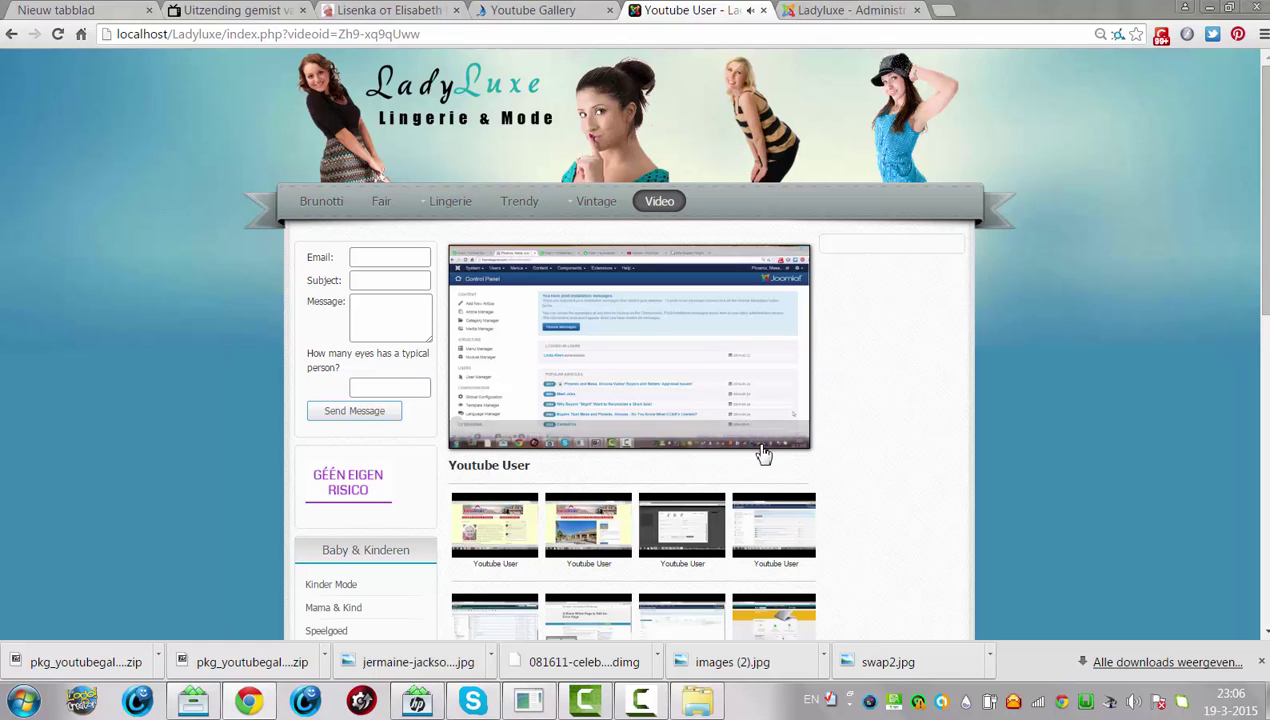
- Set the gallery player's video quality to the top option
left_click(757, 438)
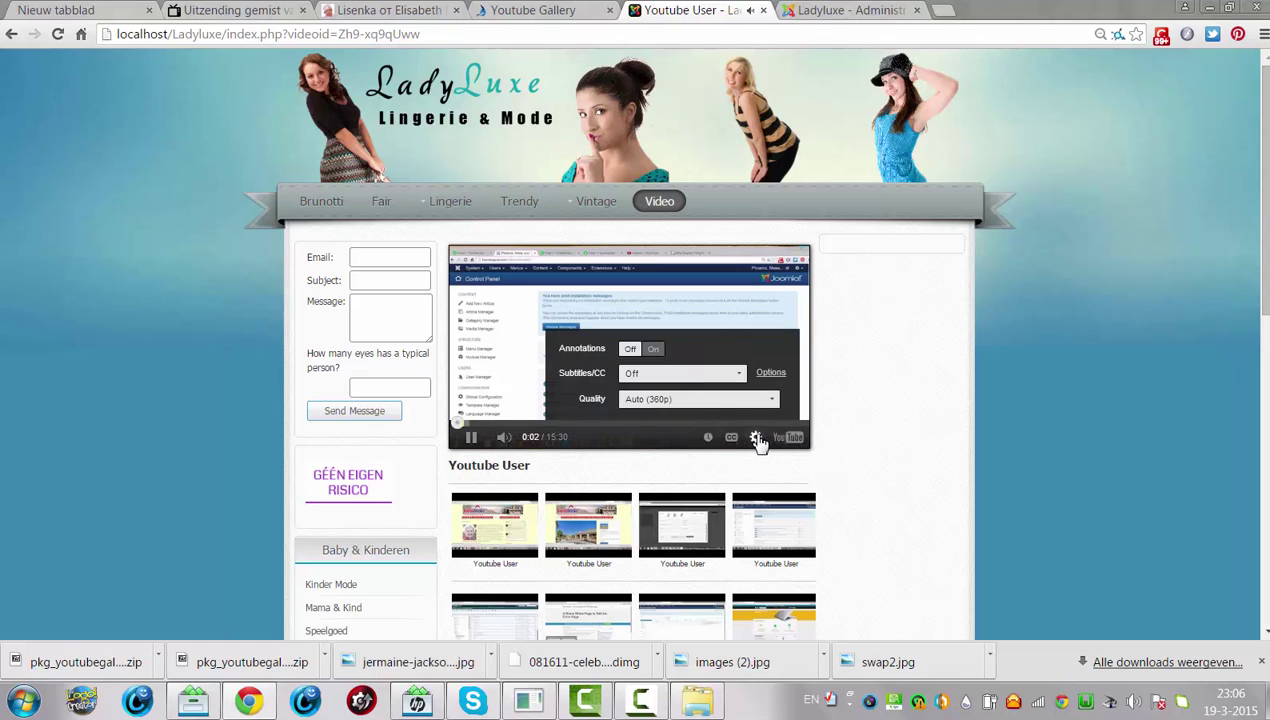
left_click(760, 401)
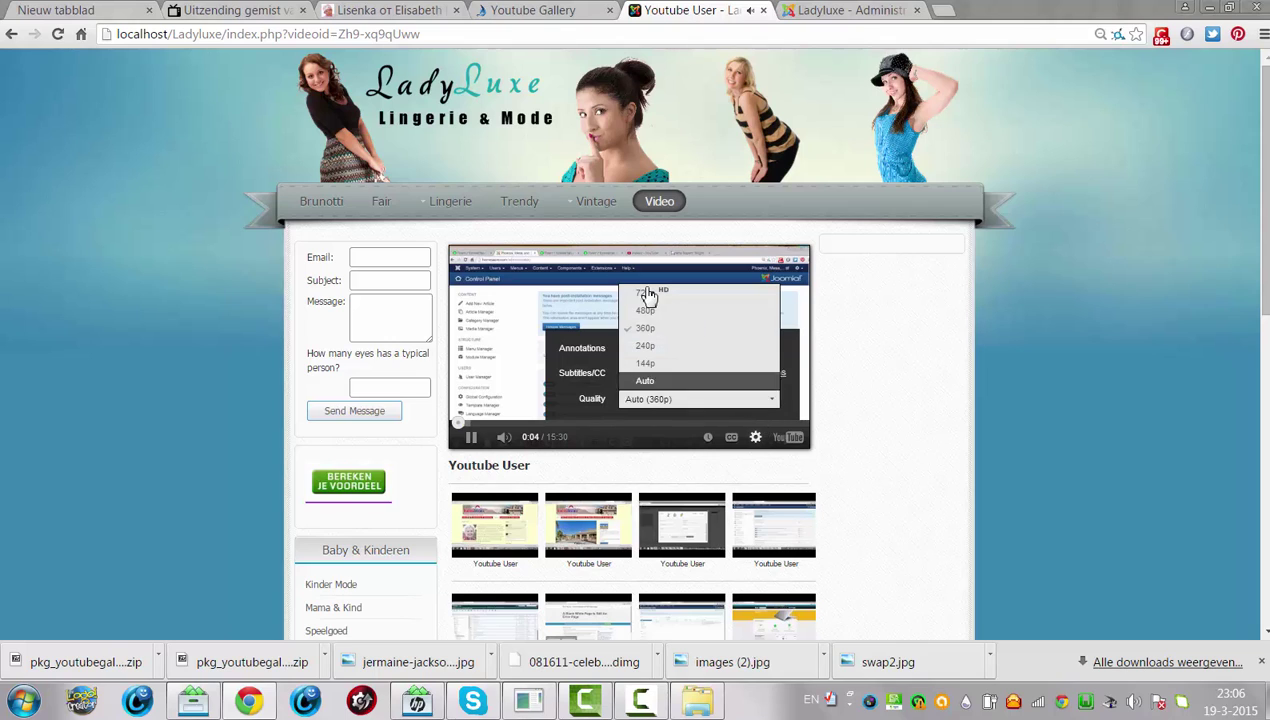
left_click(650, 292)
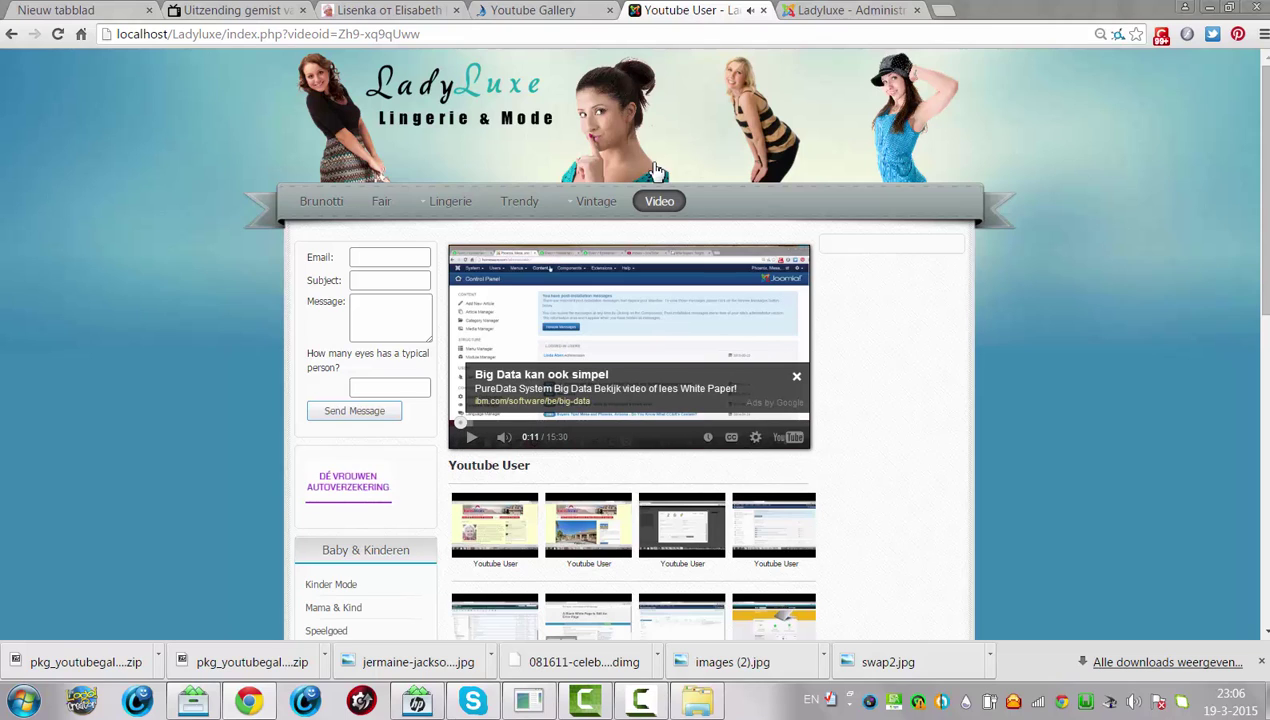
- Review the four-per-row thumbnail grid below the player
scroll(1237, 284, "down", 3)
scroll(800, 340, "up", 3)
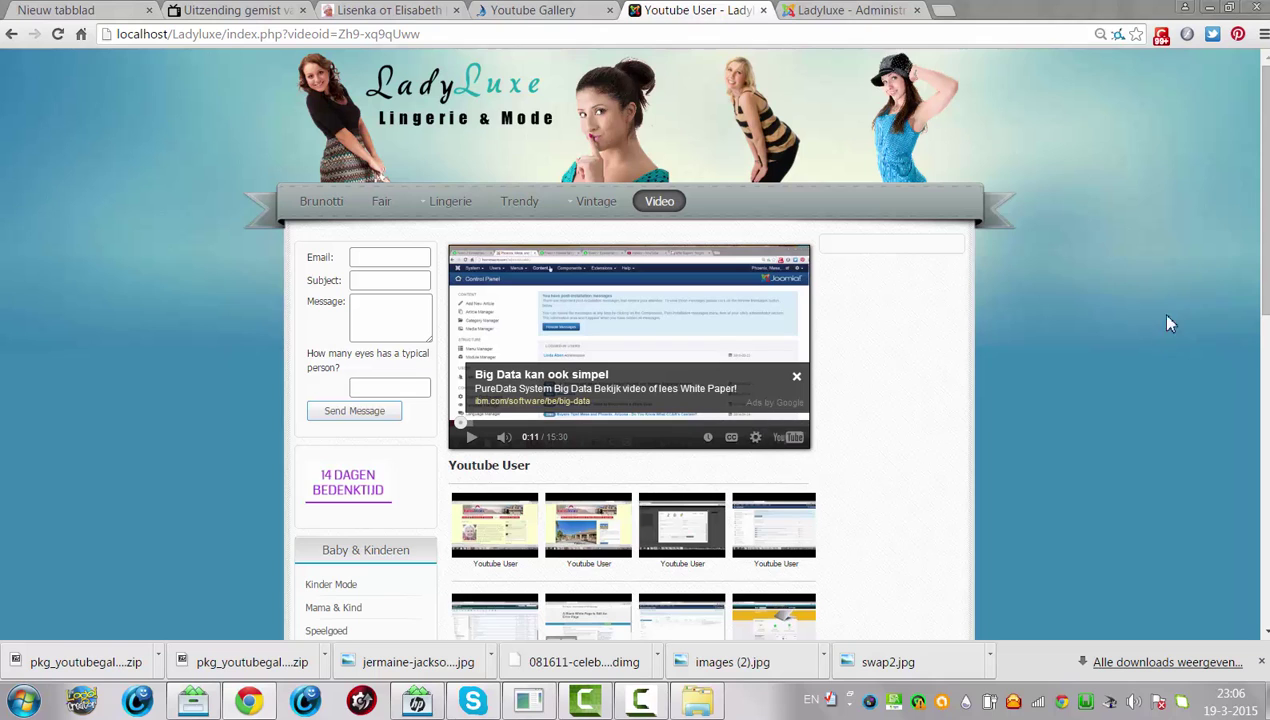
scroll(1205, 257, "down", 1)
scroll(1000, 176, "down", 3)
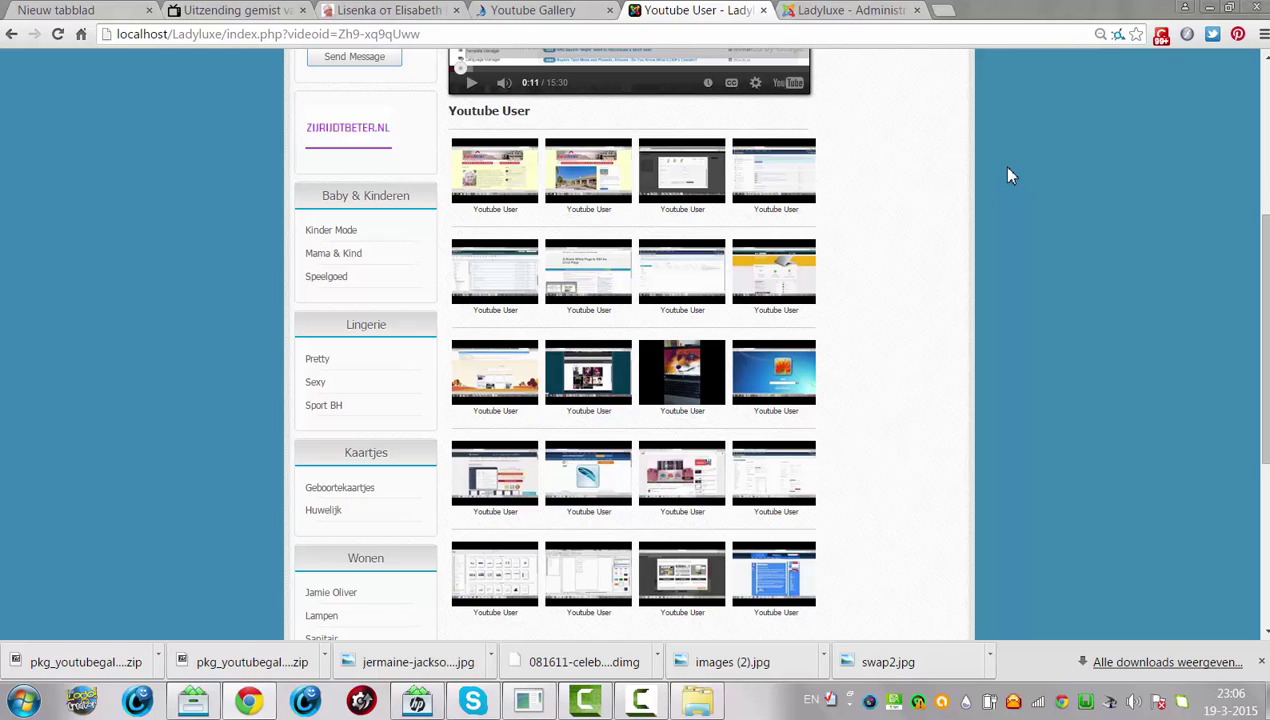
left_click(664, 706)
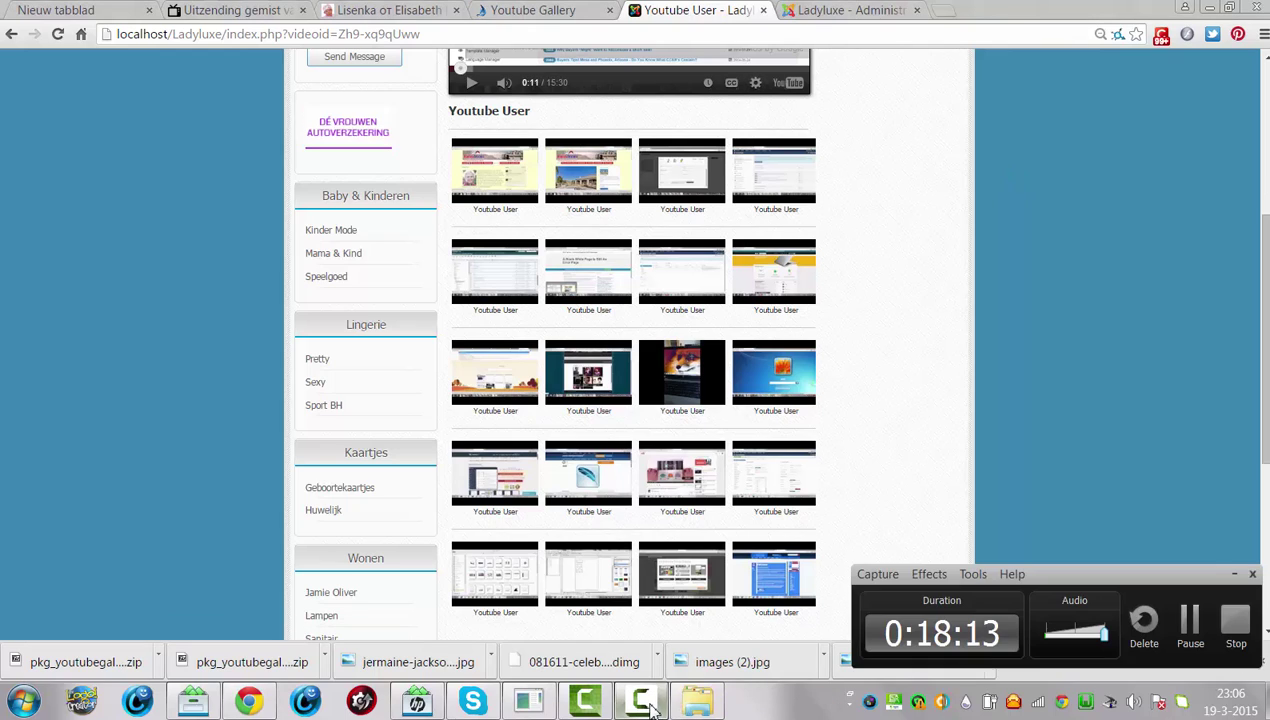